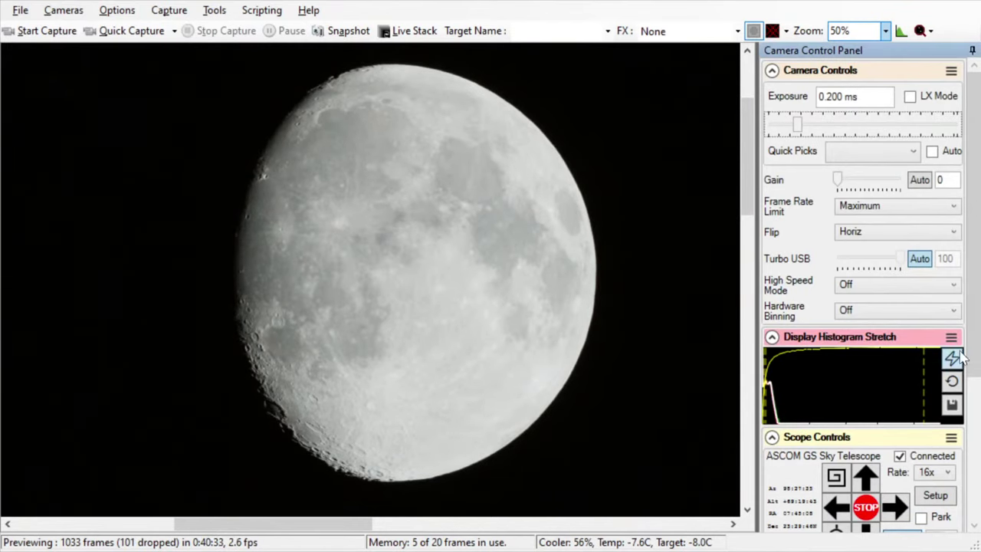
Step: Try to darken the Moon preview by manually shifting the white point and midtone of the display histogram stretch
{"action": "left_click", "coordinate": [952, 381]}
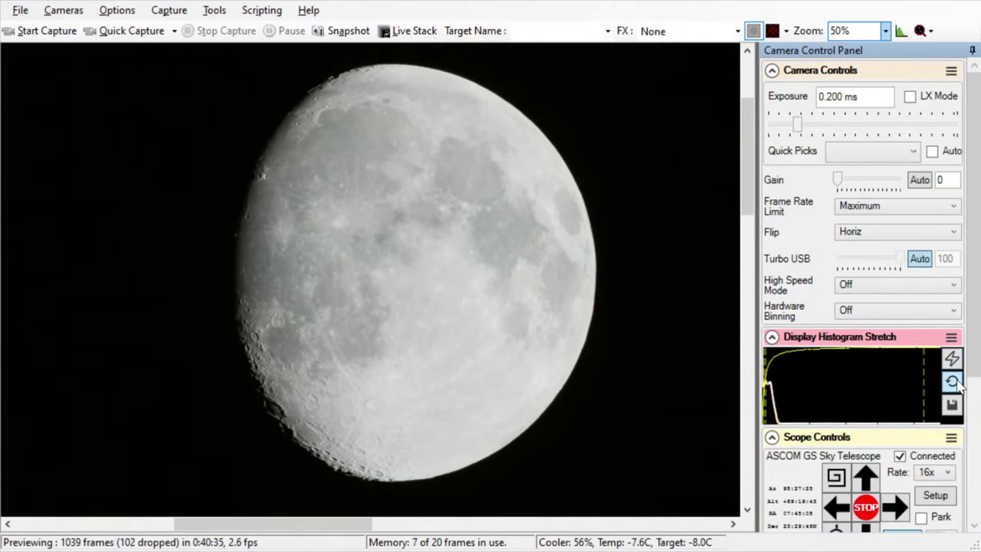
{"action": "left_click", "coordinate": [951, 357]}
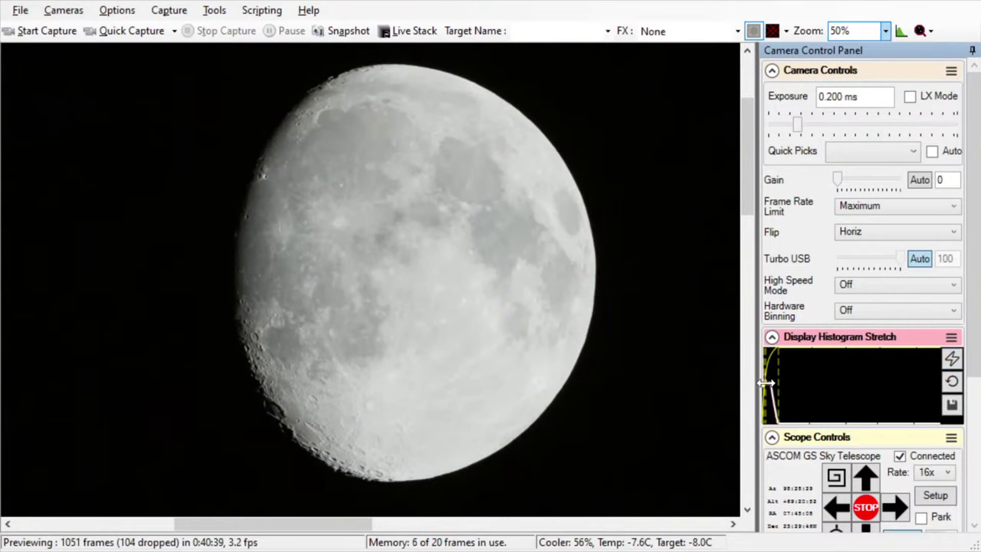
{"action": "left_click_drag", "start_coordinate": [769, 383], "coordinate": [946, 378]}
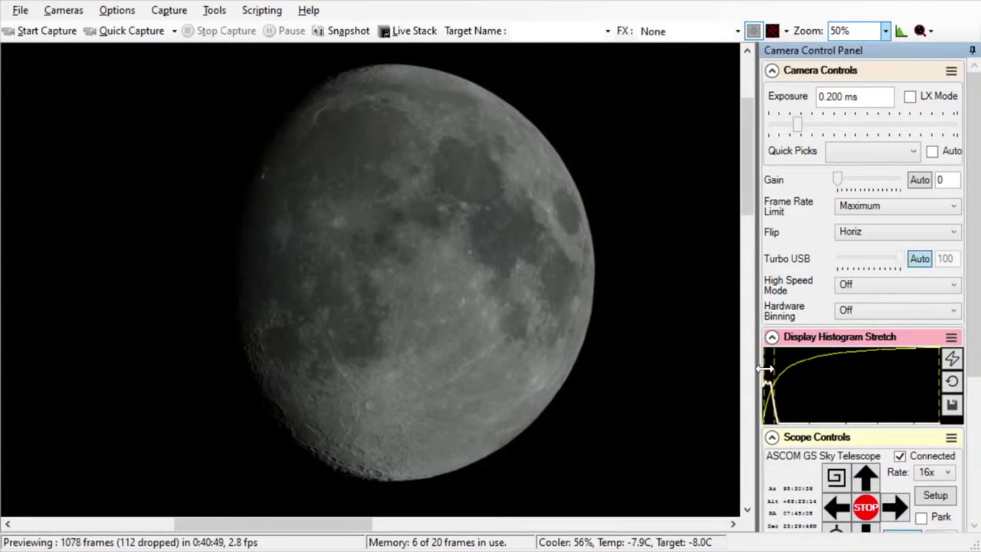
{"action": "mouse_move", "coordinate": [764, 369]}
{"action": "left_mouse_down"}
{"action": "mouse_move", "coordinate": [780, 373]}
{"action": "mouse_move", "coordinate": [771, 376]}
{"action": "left_mouse_up"}
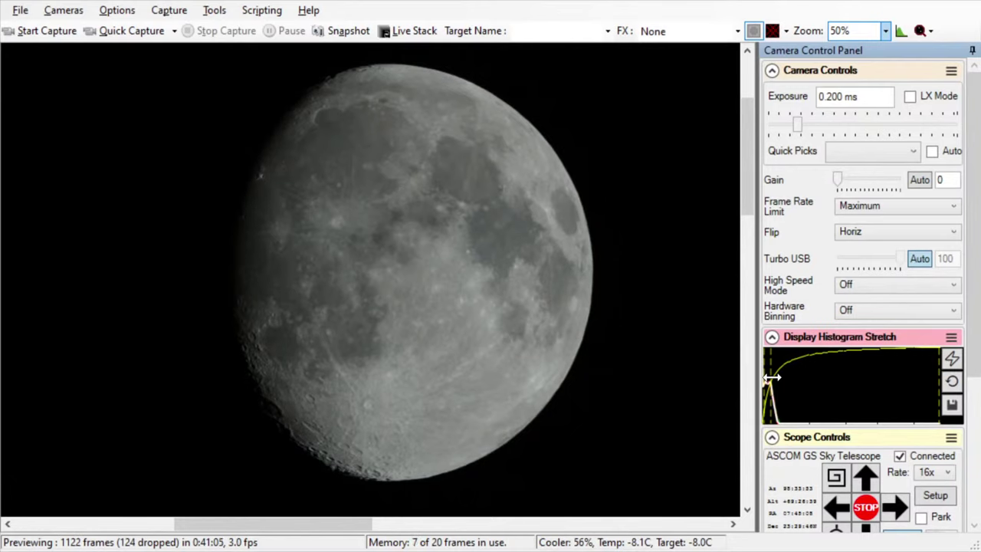
Step: Reset the display histogram stretch and reapply the automatic stretch to the Moon preview
{"action": "left_click", "coordinate": [953, 382]}
{"action": "left_click", "coordinate": [952, 360]}
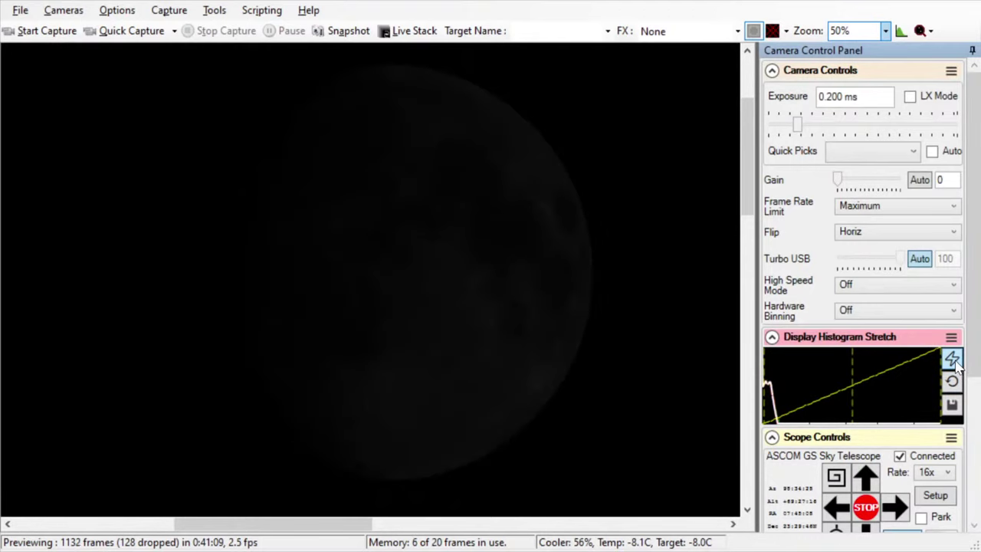
{"action": "left_click", "coordinate": [952, 360]}
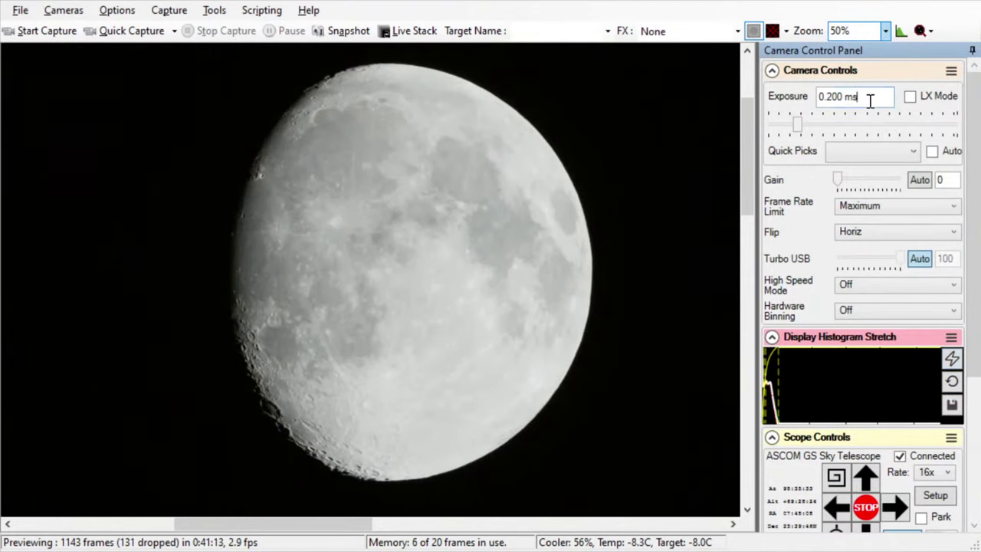
Step: Lower the camera exposure to 0.1 ms and further down to 0.05 ms
{"action": "left_click_drag", "start_coordinate": [859, 98], "coordinate": [754, 104]}
{"action": "key", "text": "BackSpace"}
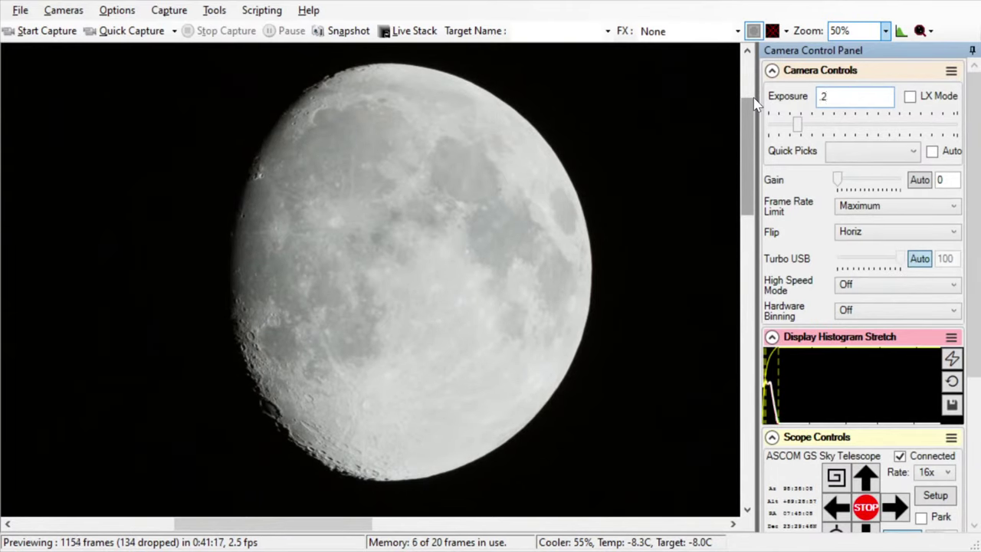
{"action": "key", "text": "Return"}
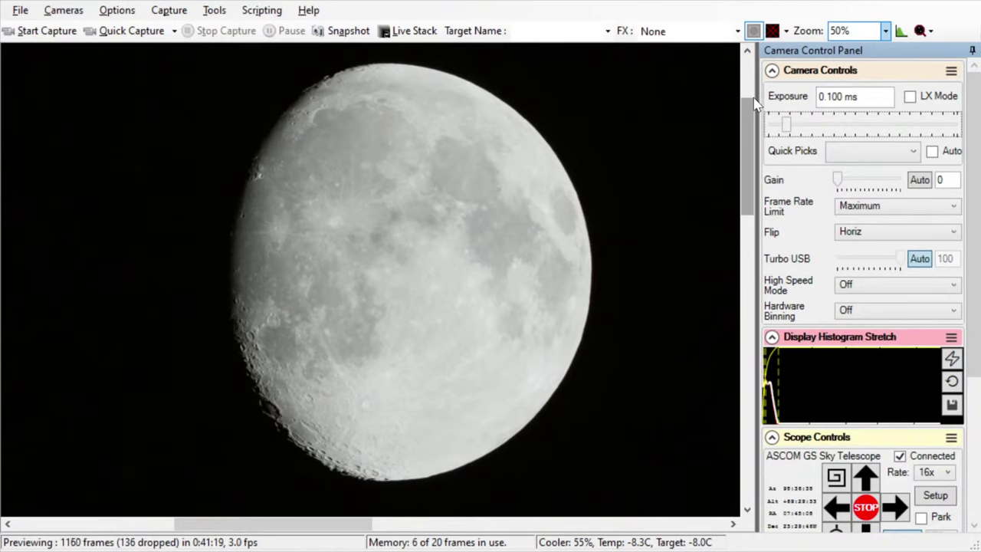
{"action": "left_click", "coordinate": [882, 94]}
{"action": "type", "text": ".05"}
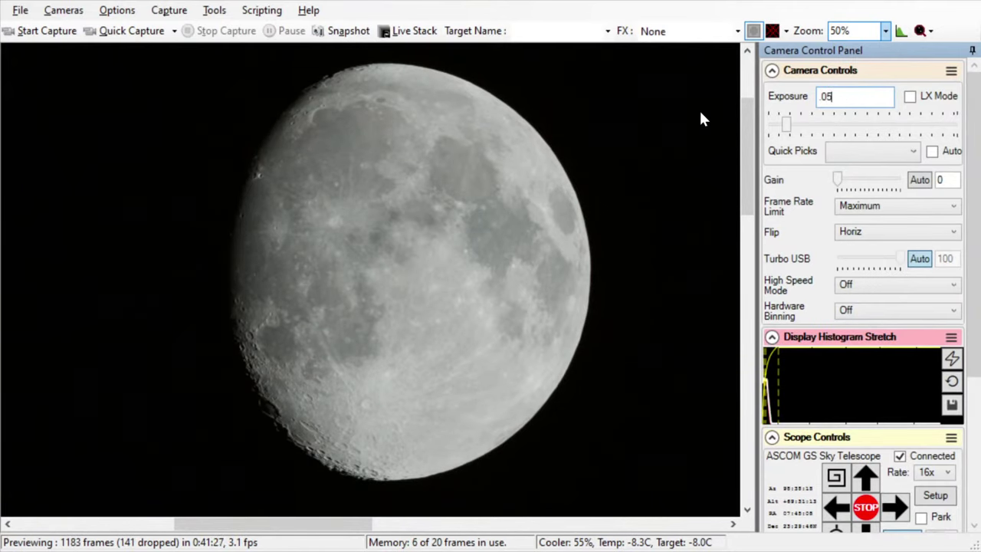
{"action": "key", "text": "Return"}
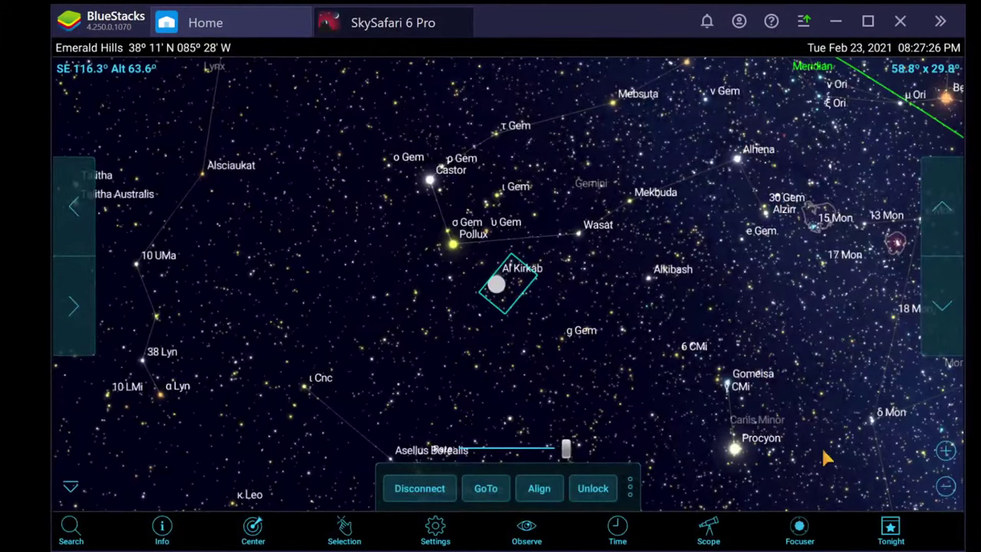
Step: Switch to SkySafari 6 Pro and frame the labelled Moon on the sky chart as a reference for the camera view
{"action": "left_click", "coordinate": [945, 451]}
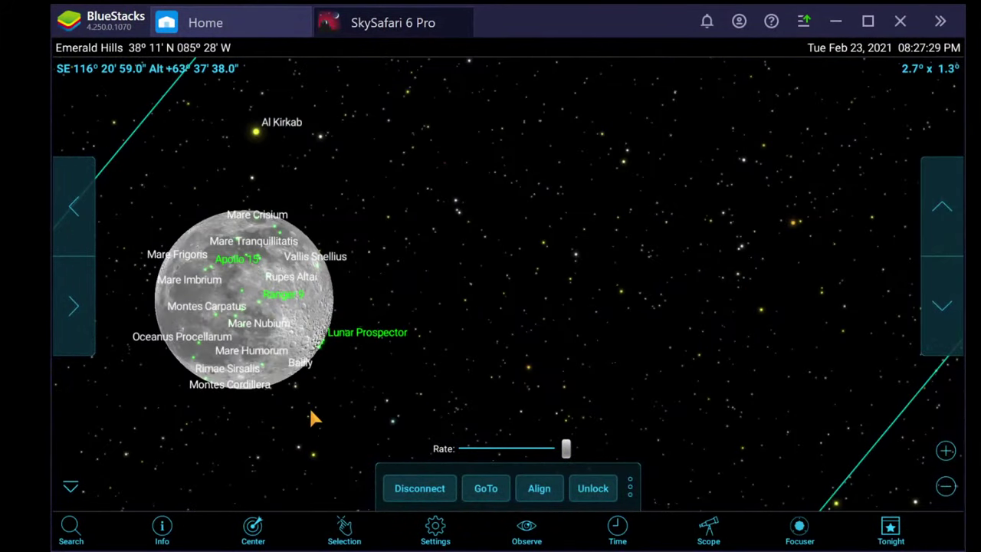
{"action": "left_click_drag", "start_coordinate": [314, 417], "coordinate": [659, 376]}
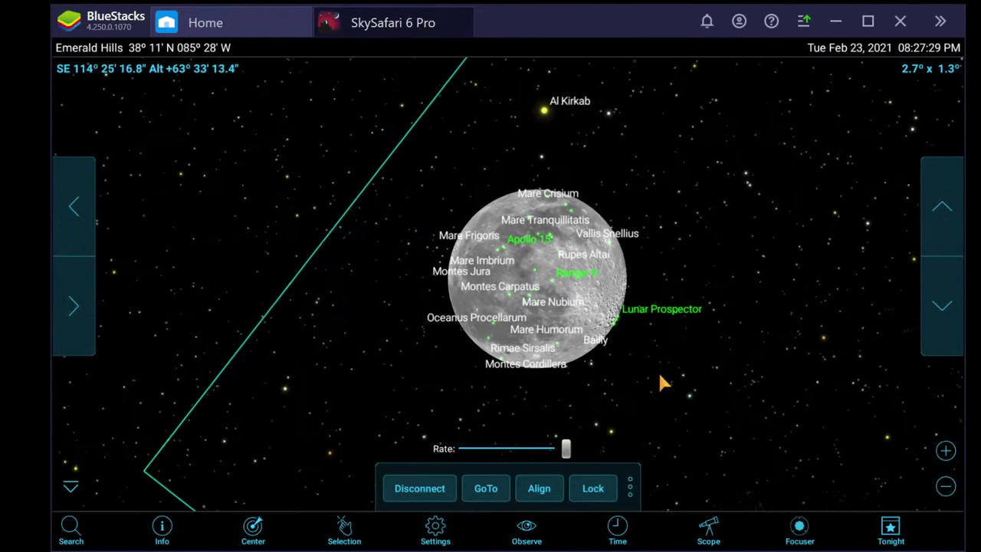
{"action": "left_click", "coordinate": [945, 451]}
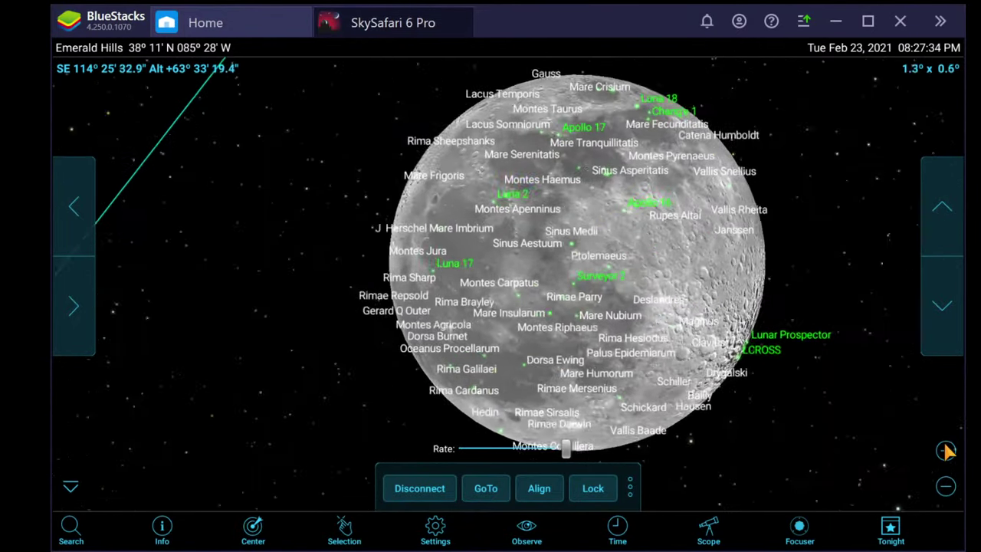
{"action": "left_click", "coordinate": [946, 486]}
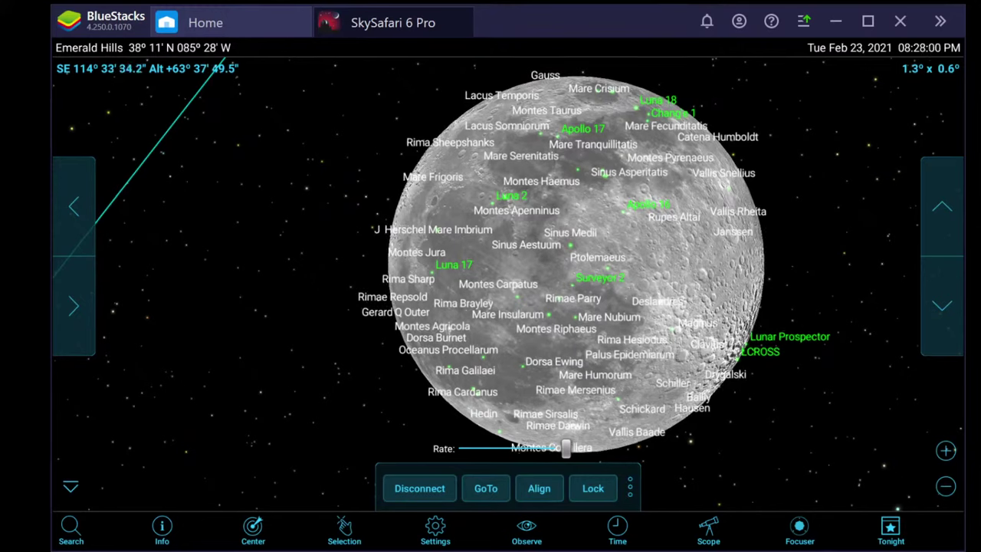
Step: Examine the Moon's cratered limb near Lunar Prospector and the labelled maria and landing sites between Mare Nubium and Mare Imbrium
{"action": "left_click", "coordinate": [946, 451]}
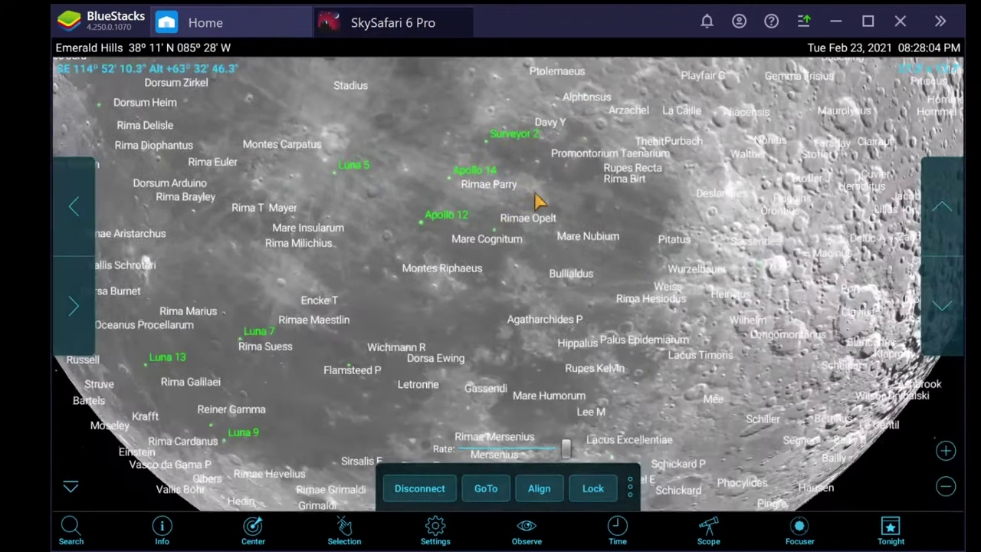
{"action": "left_click_drag", "start_coordinate": [537, 201], "coordinate": [437, 125]}
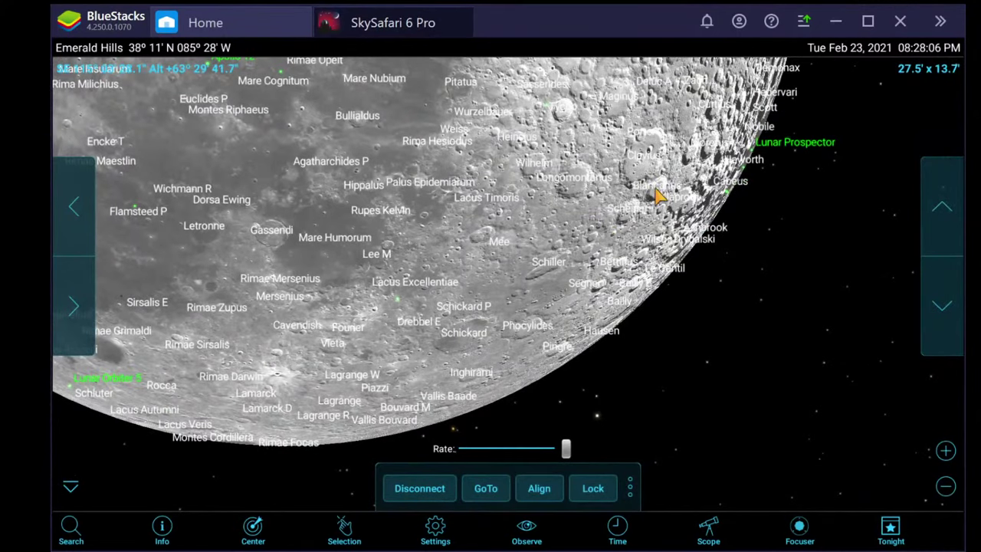
{"action": "left_click_drag", "start_coordinate": [587, 221], "coordinate": [718, 431]}
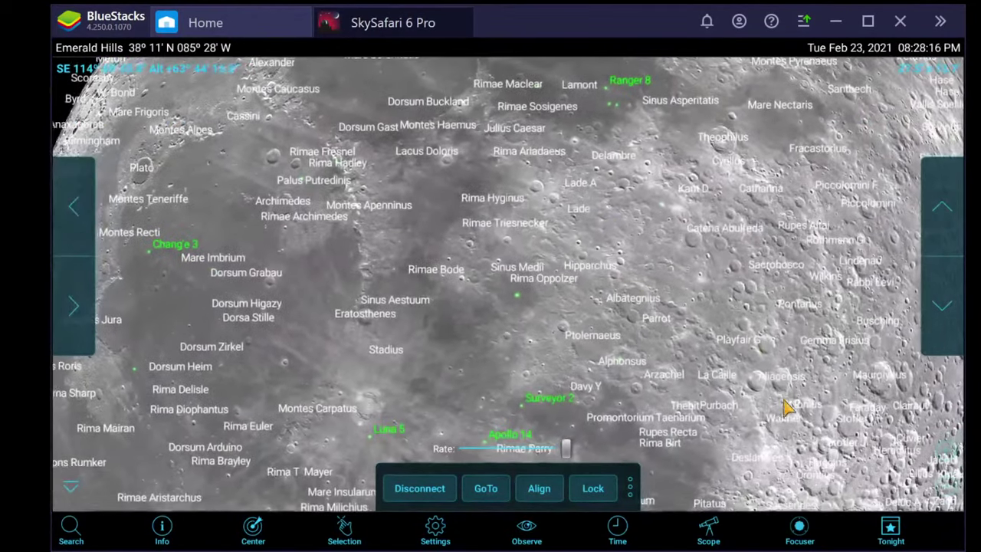
{"action": "left_click_drag", "start_coordinate": [784, 420], "coordinate": [624, 120]}
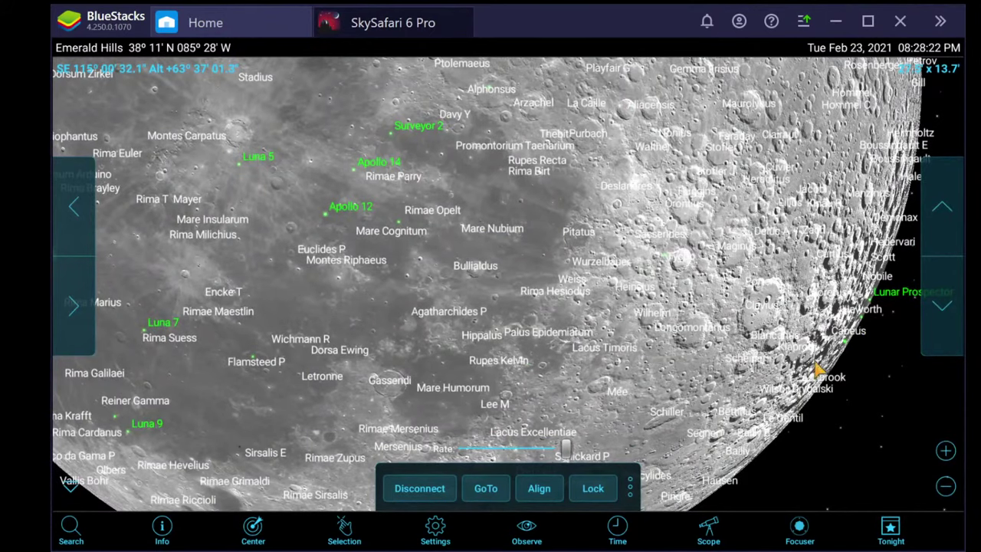
{"action": "left_click", "coordinate": [945, 486]}
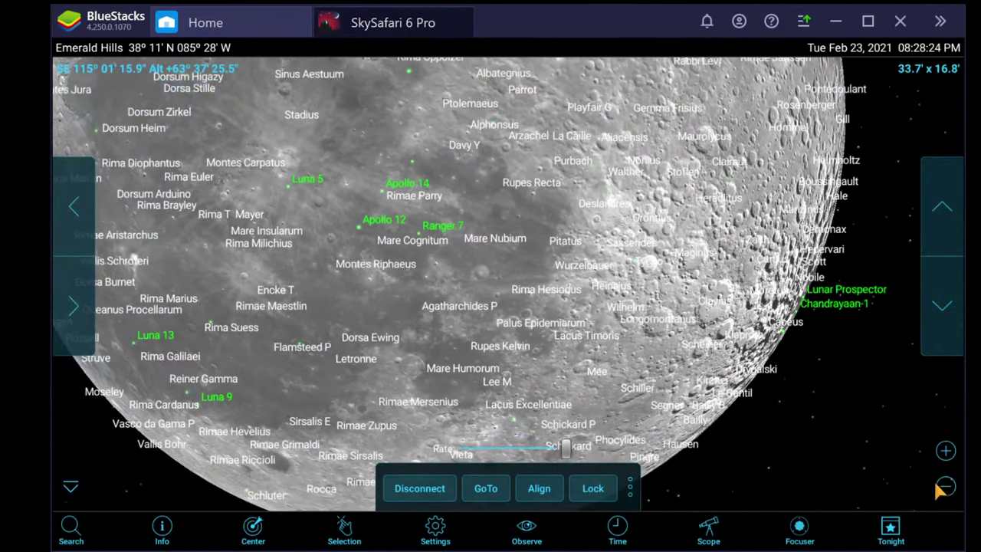
{"action": "left_click", "coordinate": [945, 485]}
{"action": "left_click_drag", "start_coordinate": [473, 291], "coordinate": [575, 284]}
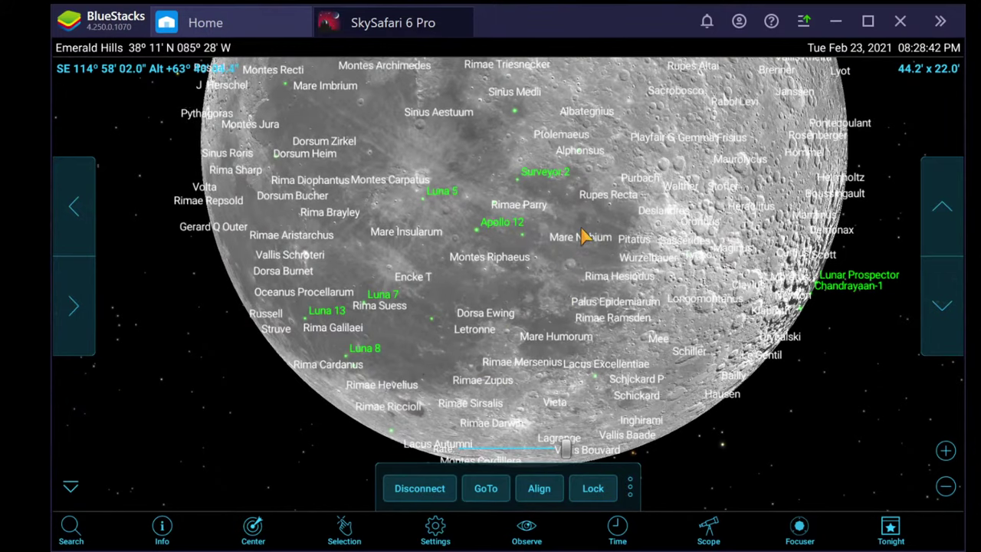
{"action": "left_click_drag", "start_coordinate": [566, 259], "coordinate": [647, 349]}
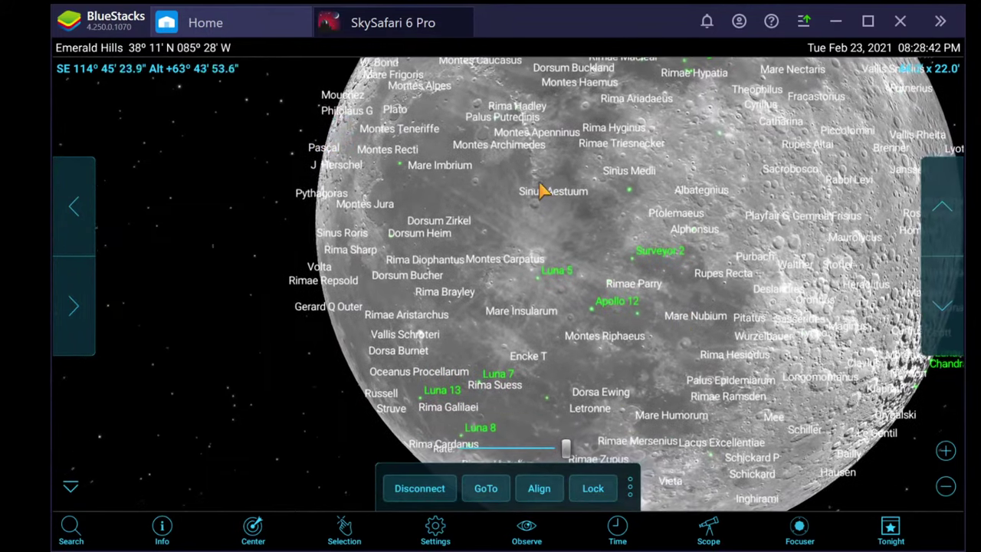
Step: Locate the Apollo 11 landing site in Mare Tranquillitatis and examine its position relative to the surrounding lunar features
{"action": "left_click_drag", "start_coordinate": [533, 192], "coordinate": [538, 387]}
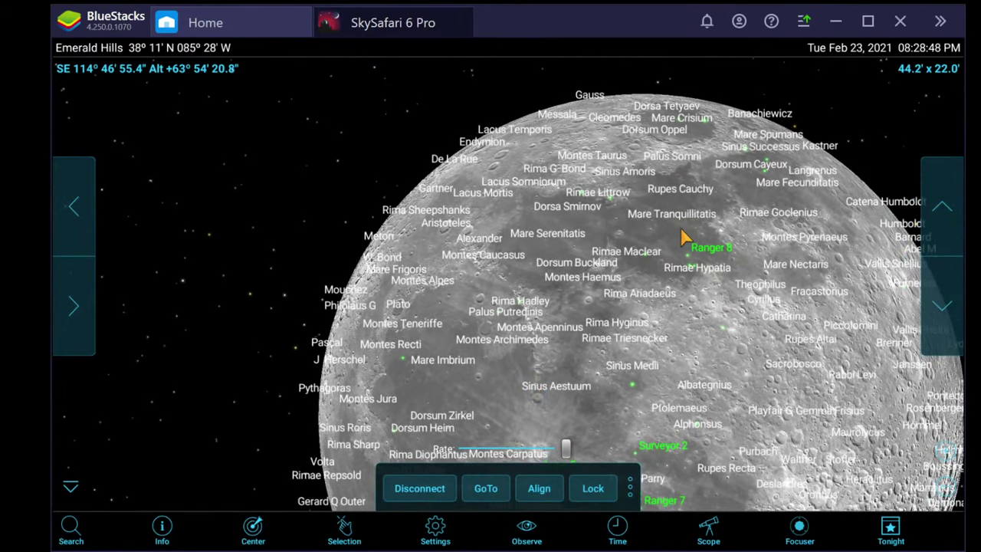
{"action": "left_click_drag", "start_coordinate": [639, 253], "coordinate": [587, 268]}
{"action": "left_click", "coordinate": [946, 451]}
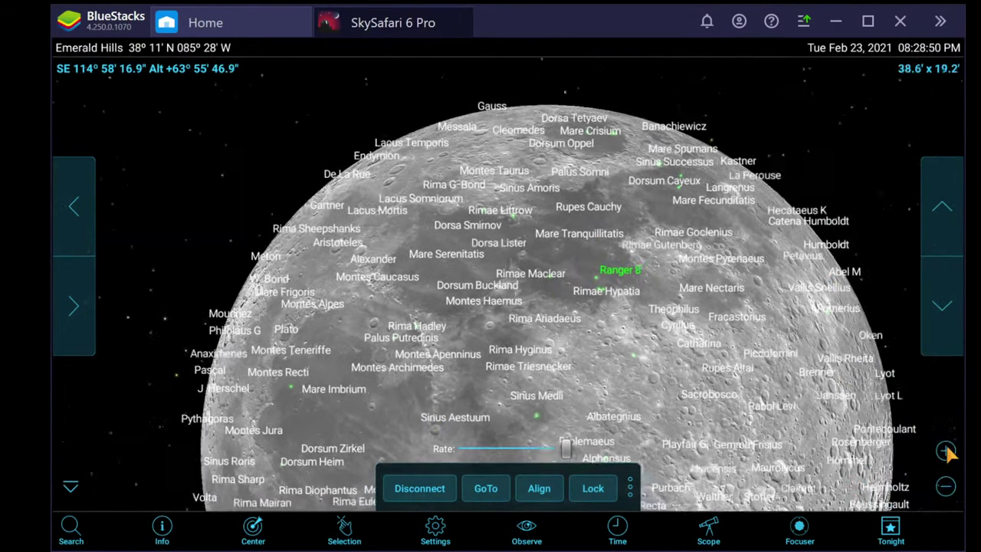
{"action": "left_click", "coordinate": [950, 453]}
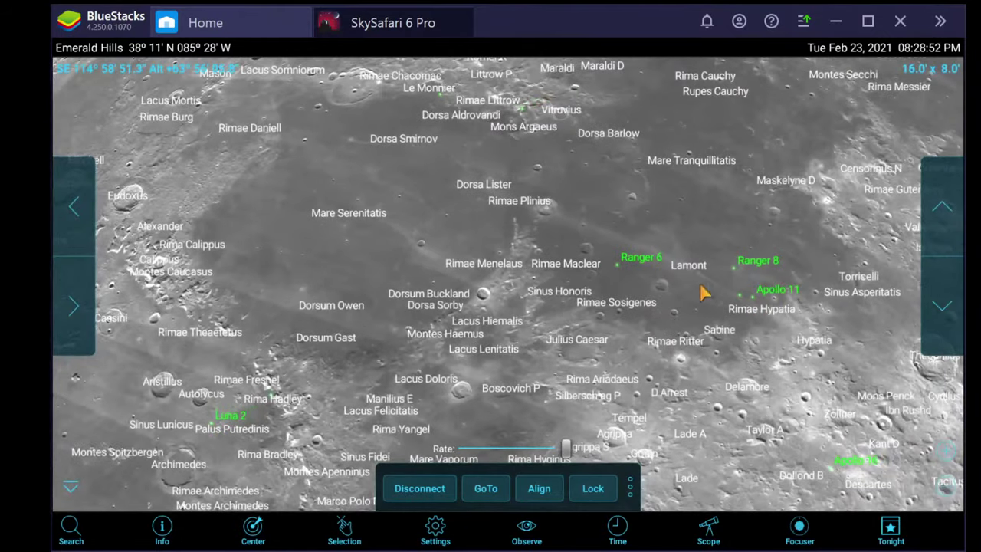
{"action": "left_click_drag", "start_coordinate": [705, 287], "coordinate": [537, 258]}
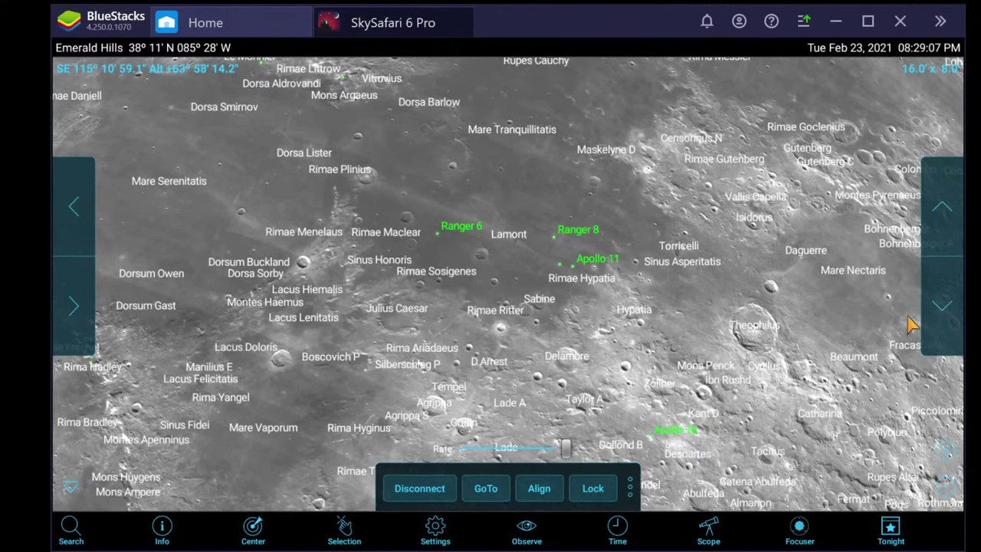
{"action": "scroll", "coordinate": [767, 245], "scroll_direction": "down", "scroll_amount": 3}
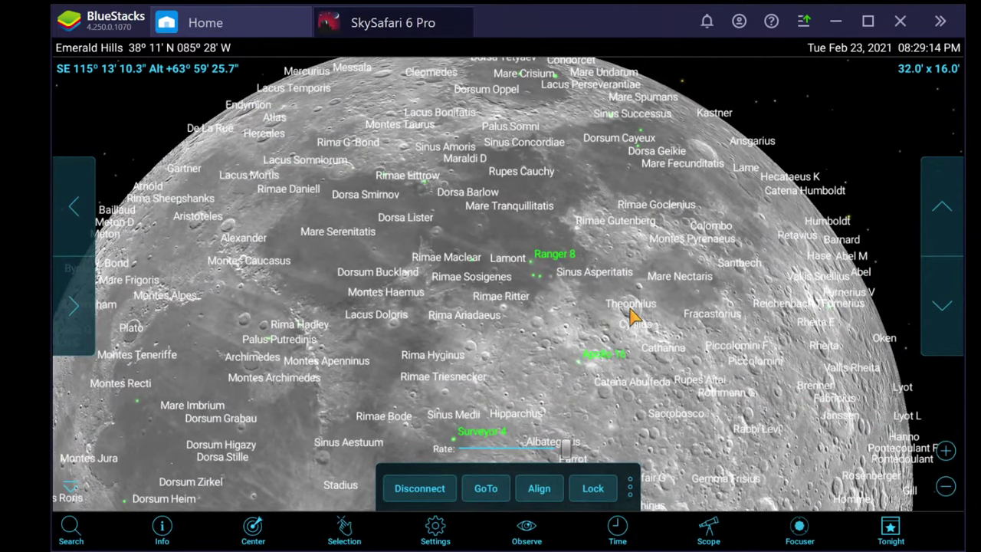
{"action": "scroll", "coordinate": [785, 226], "scroll_direction": "down", "scroll_amount": 2}
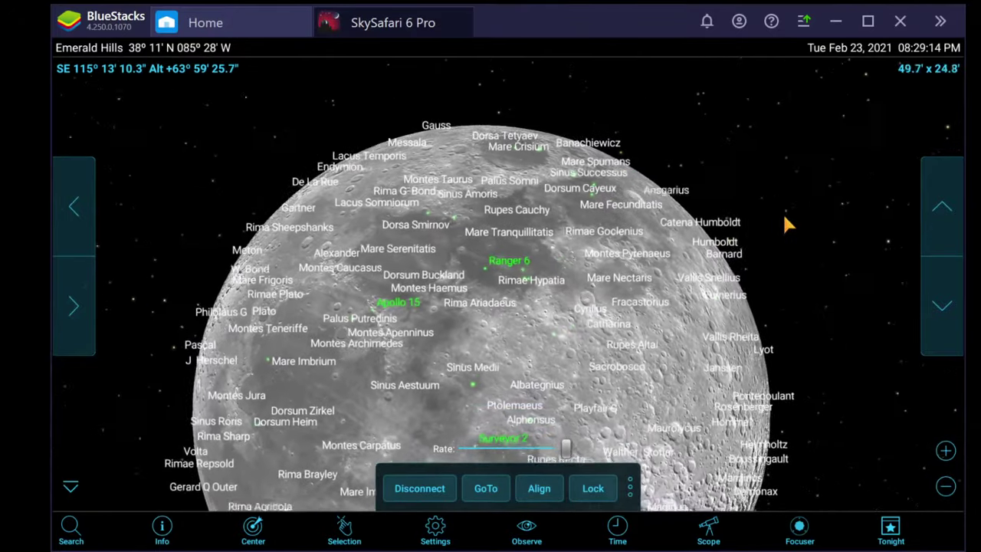
{"action": "left_click_drag", "start_coordinate": [693, 392], "coordinate": [692, 219]}
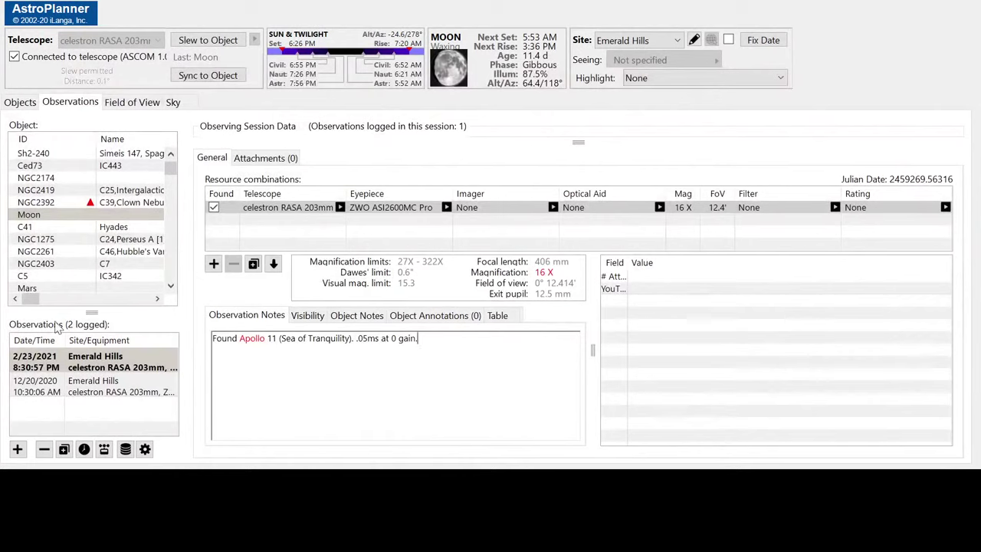
Step: Switch to AstroPlanner, attach Capture_00001.png to the 2/23/2021 Moon observation, and return to its general data
{"action": "left_click", "coordinate": [451, 367]}
{"action": "left_click", "coordinate": [259, 158]}
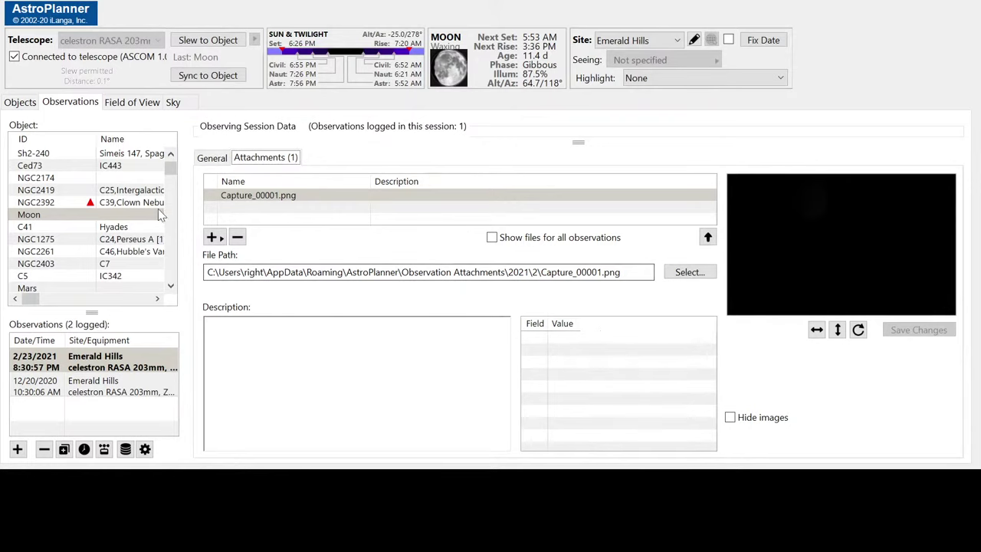
{"action": "left_click", "coordinate": [216, 160]}
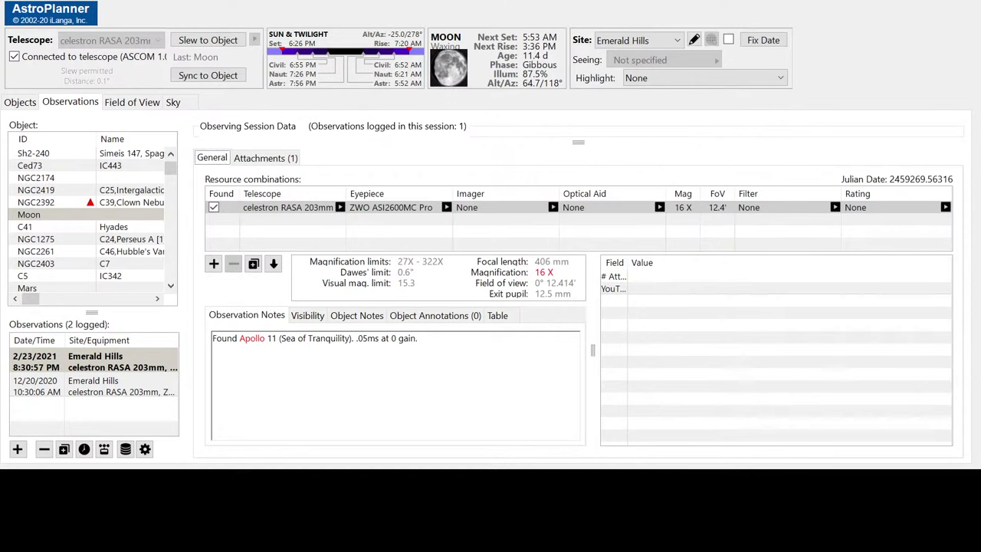
Step: Find M31 (Andromeda Galaxy) in the object list and slew the telescope to it
{"action": "left_click", "coordinate": [20, 102]}
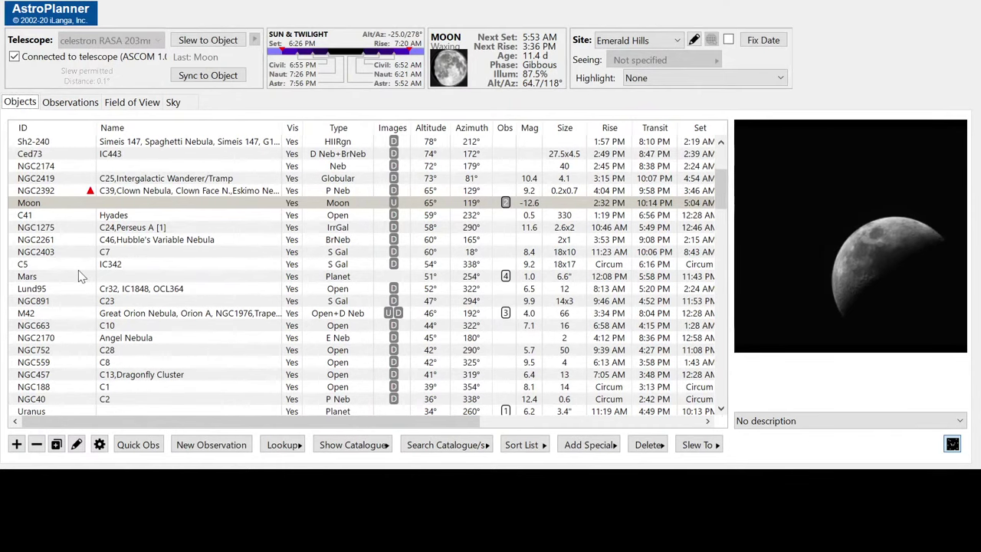
{"action": "type", "text": "m31"}
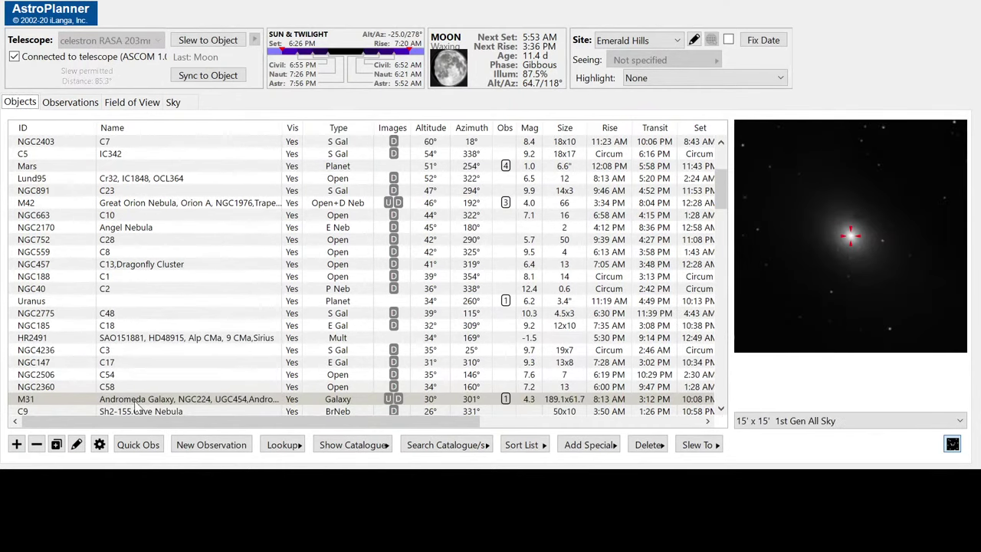
{"action": "left_click", "coordinate": [134, 403]}
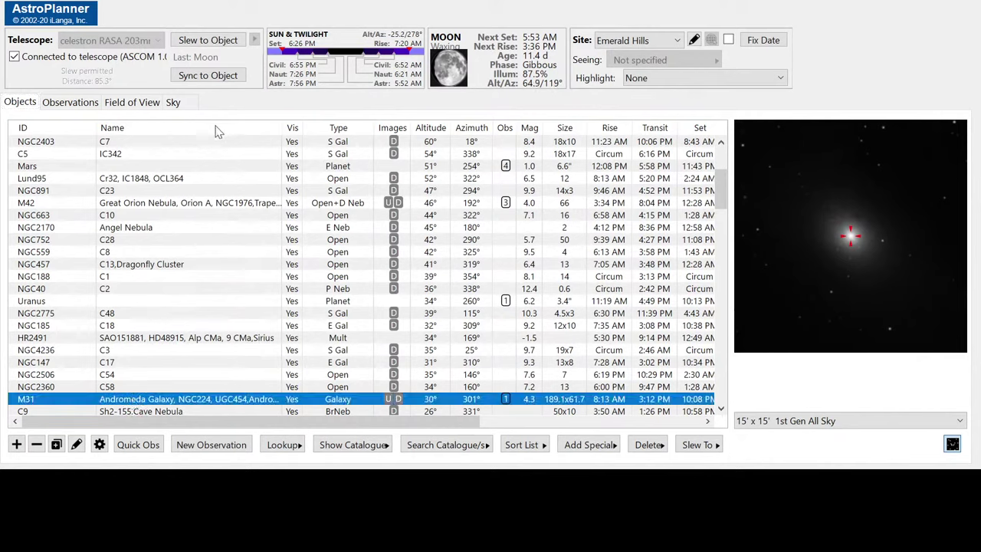
{"action": "key", "text": "ctrl+l"}
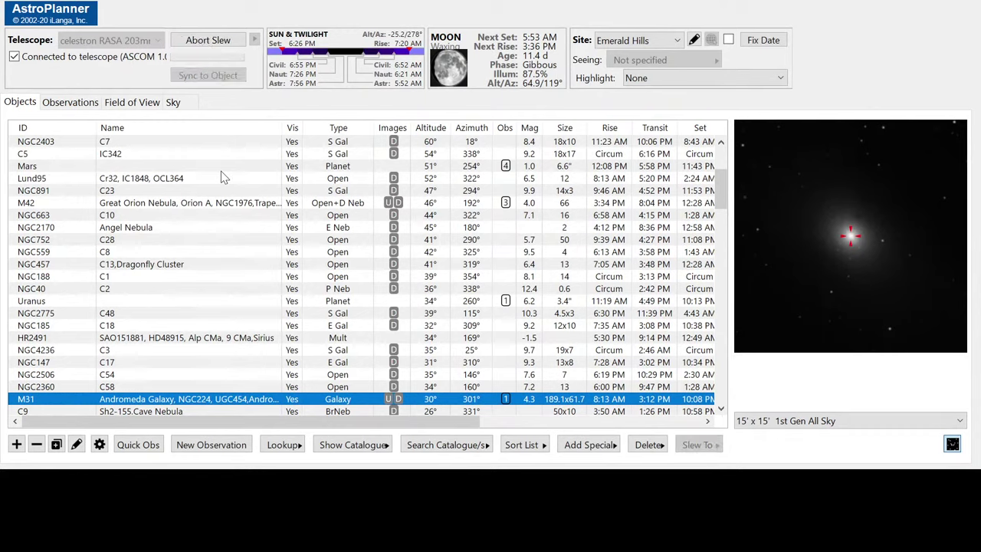
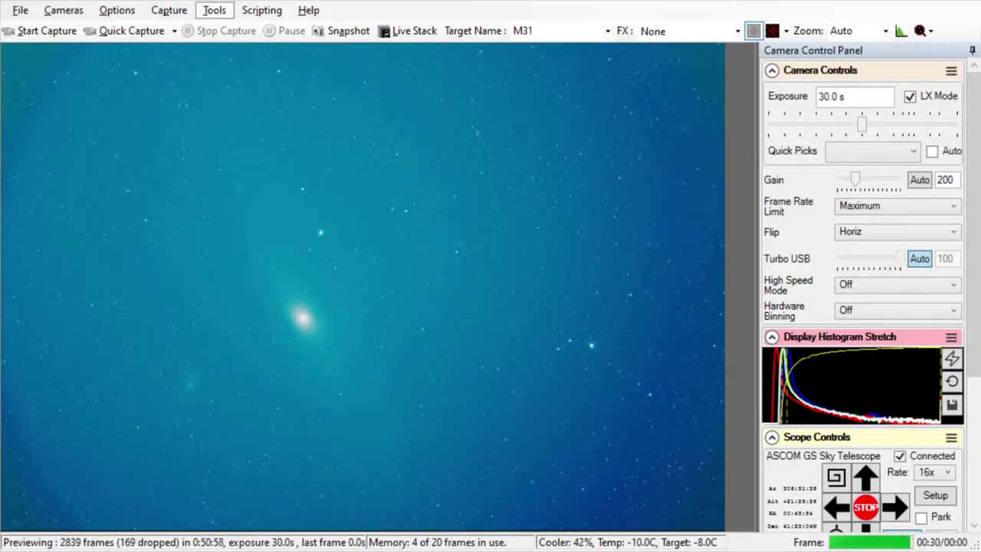
Step: Plate solve the current M31 view, sync the mount and re-center the telescope on the target
{"action": "scroll", "coordinate": [837, 319], "scroll_direction": "down", "scroll_amount": 3}
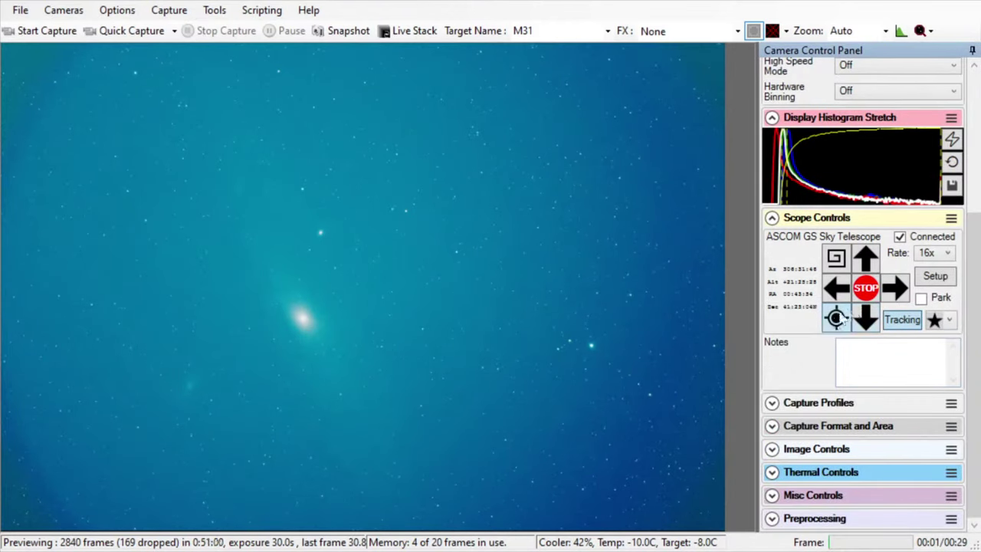
{"action": "left_click", "coordinate": [836, 319]}
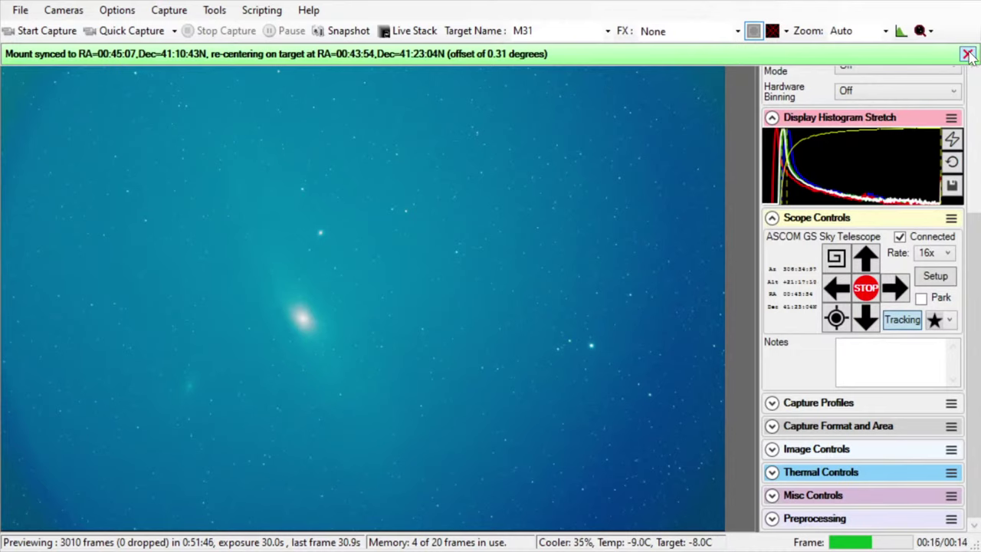
Step: Set the camera gain to 100 and the exposure to 20 s
{"action": "scroll", "coordinate": [977, 114], "scroll_direction": "up", "scroll_amount": 5}
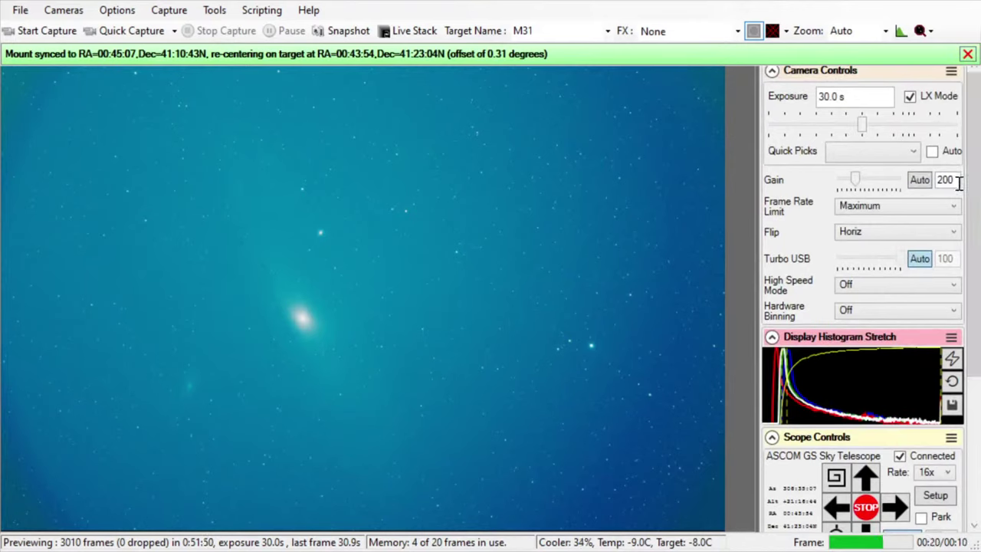
{"action": "left_click_drag", "start_coordinate": [955, 180], "coordinate": [887, 189]}
{"action": "type", "text": "100"}
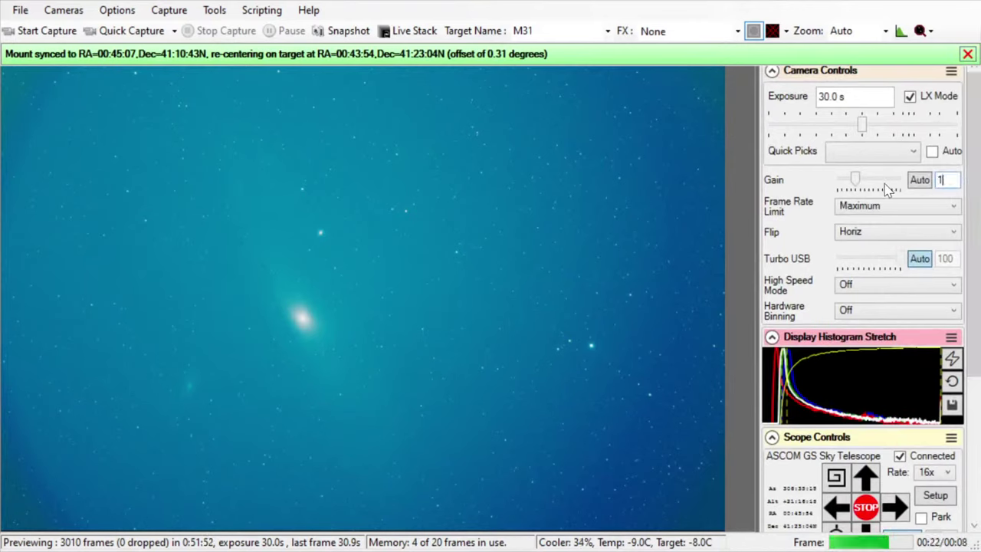
{"action": "key", "text": "Tab"}
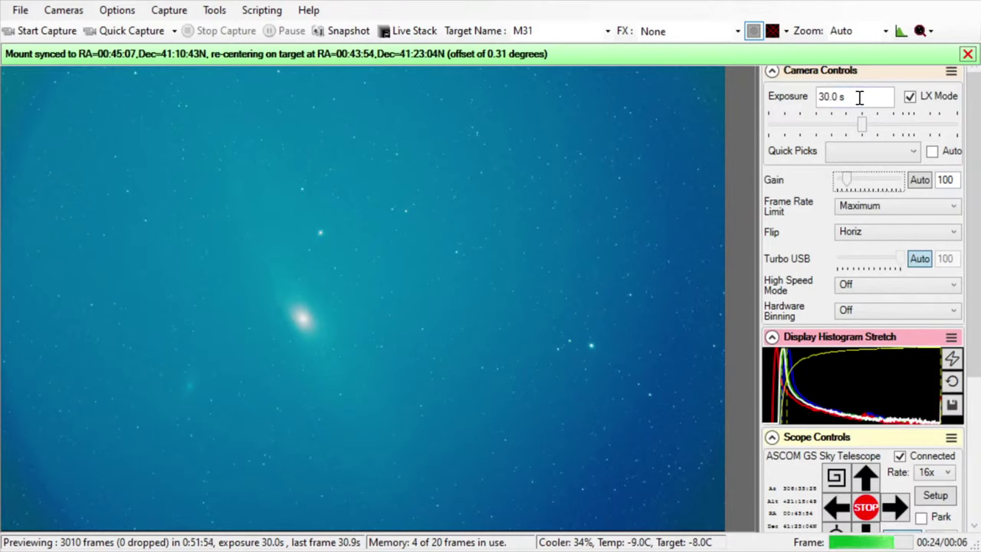
{"action": "left_click_drag", "start_coordinate": [858, 97], "coordinate": [802, 105]}
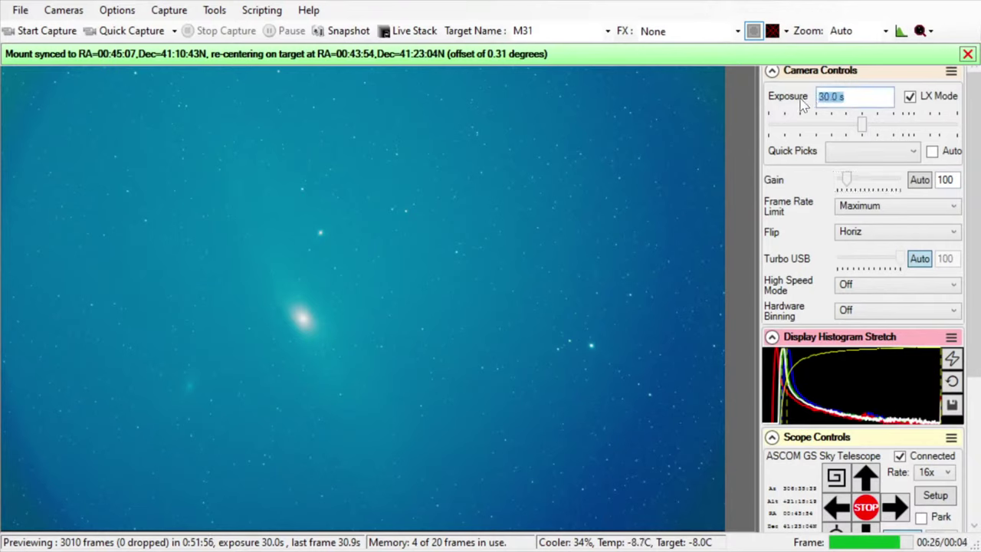
{"action": "type", "text": "20"}
{"action": "key", "text": "Return"}
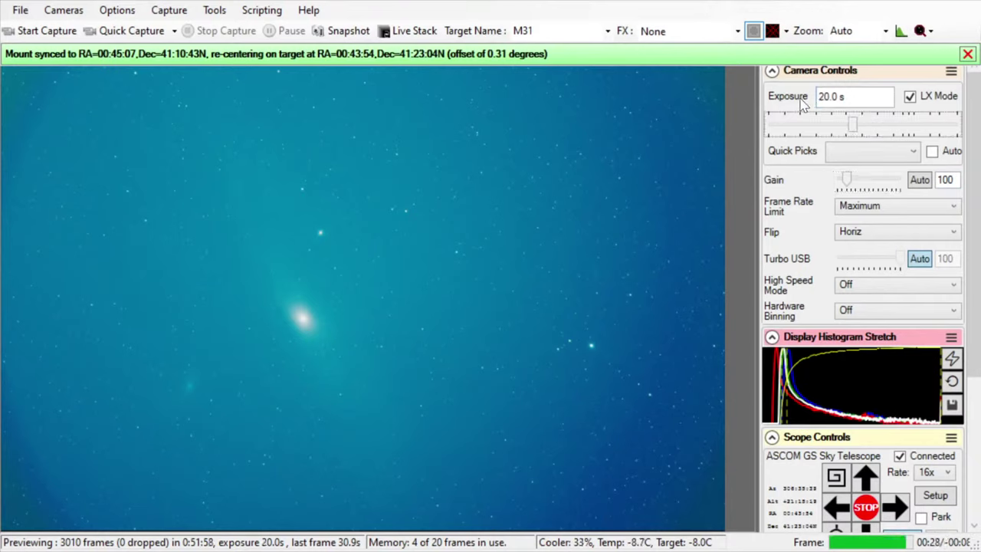
Step: Set the camera gain to 200
{"action": "double_click", "coordinate": [944, 179]}
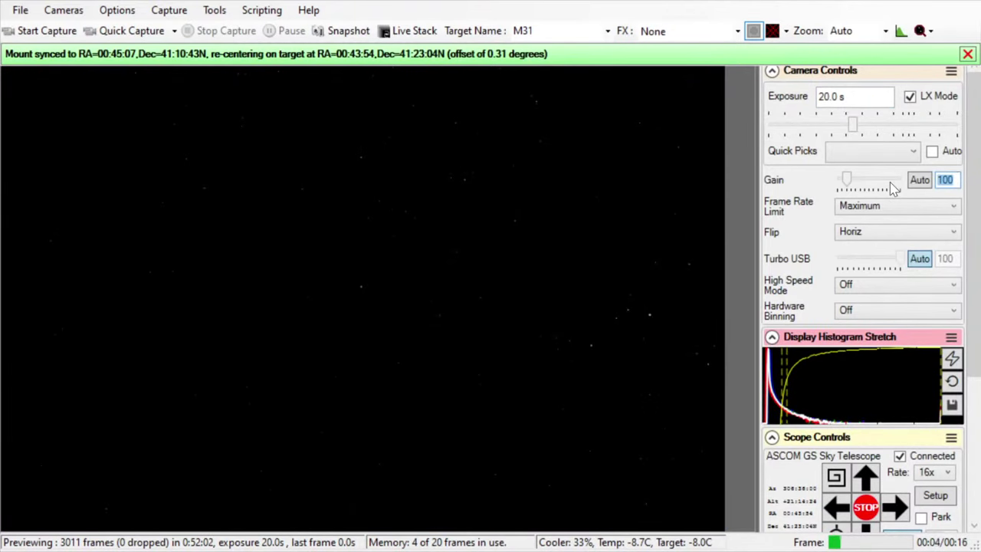
{"action": "type", "text": "200"}
{"action": "key", "text": "Tab"}
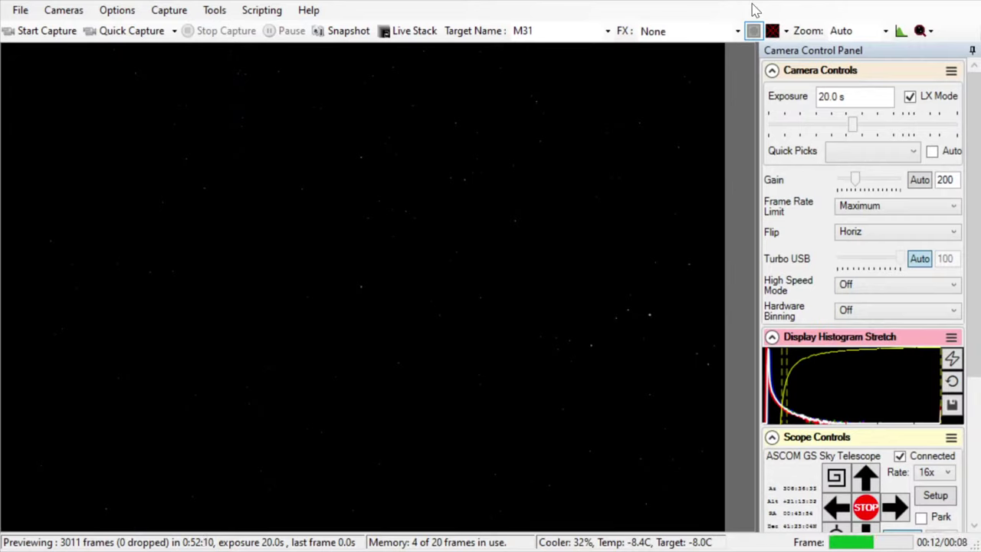
Step: Start live stacking M31 with a cleared stack, and set the camera gain to 100
{"action": "left_click", "coordinate": [412, 34]}
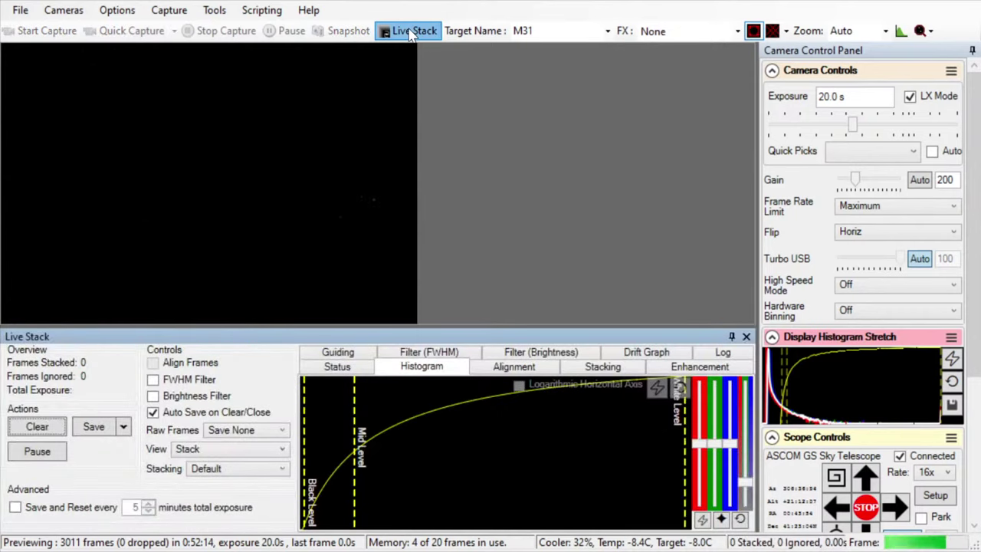
{"action": "left_click", "coordinate": [45, 431]}
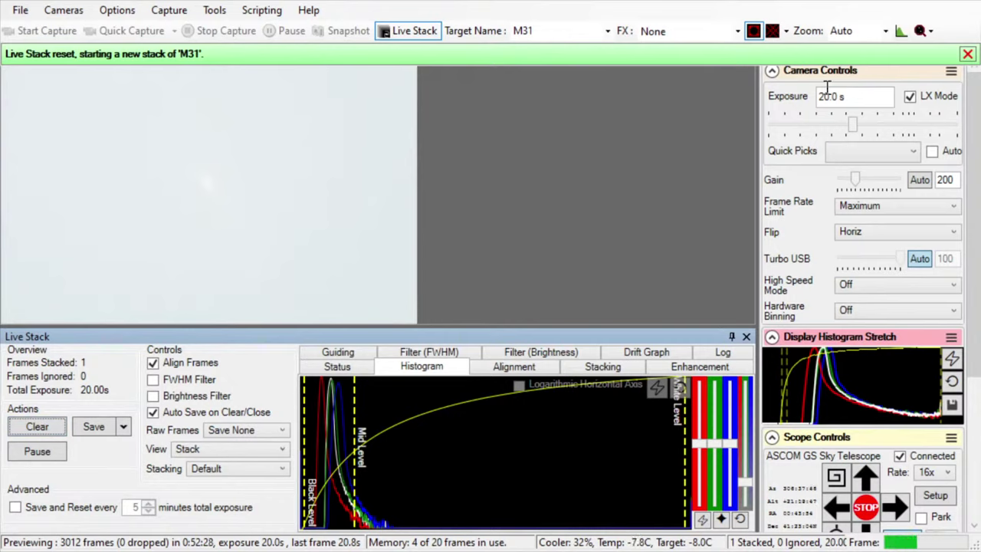
{"action": "double_click", "coordinate": [953, 179]}
{"action": "type", "text": "100"}
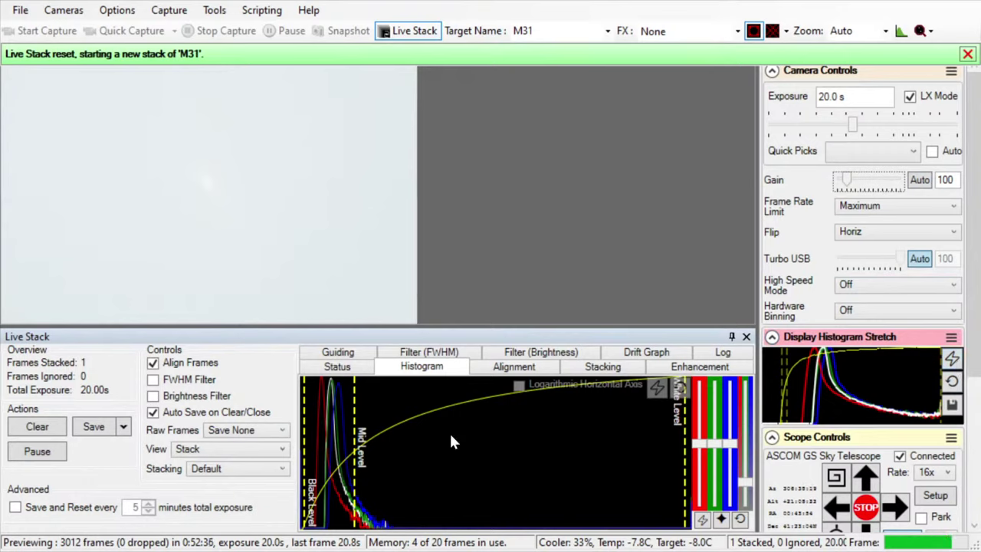
Step: Auto-stretch the live stack's histogram and switch it to a logarithmic horizontal axis
{"action": "left_click", "coordinate": [658, 389]}
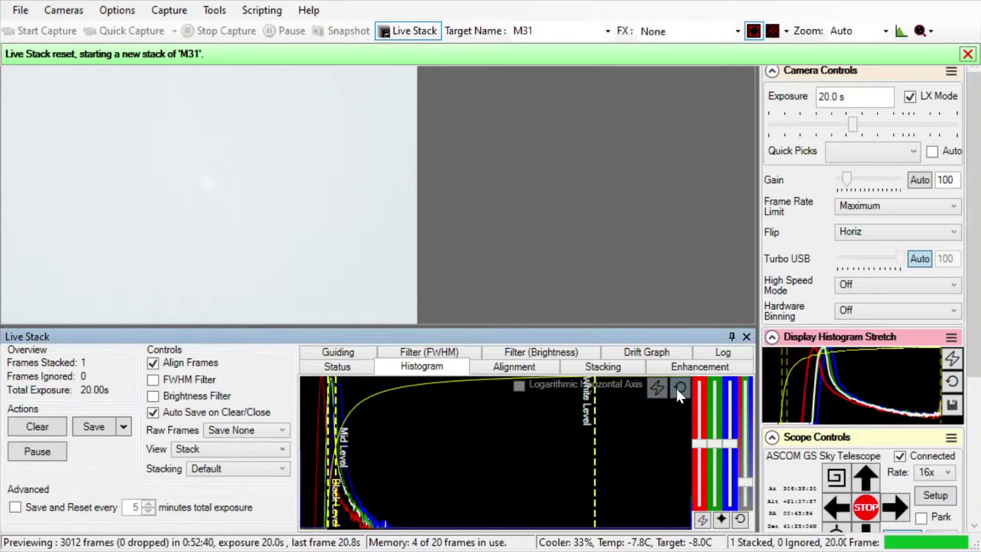
{"action": "left_click", "coordinate": [659, 387]}
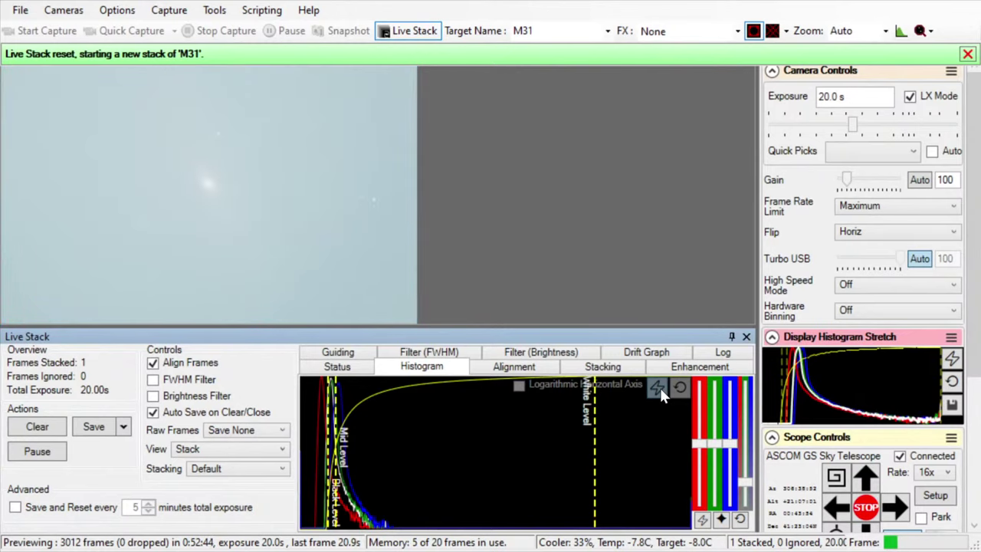
{"action": "left_click", "coordinate": [522, 382]}
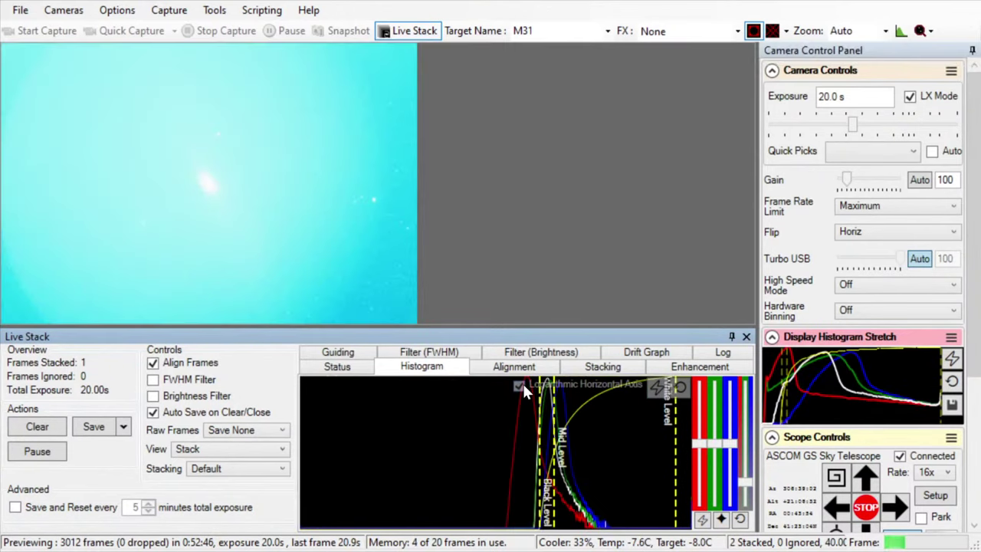
{"action": "left_click", "coordinate": [669, 387]}
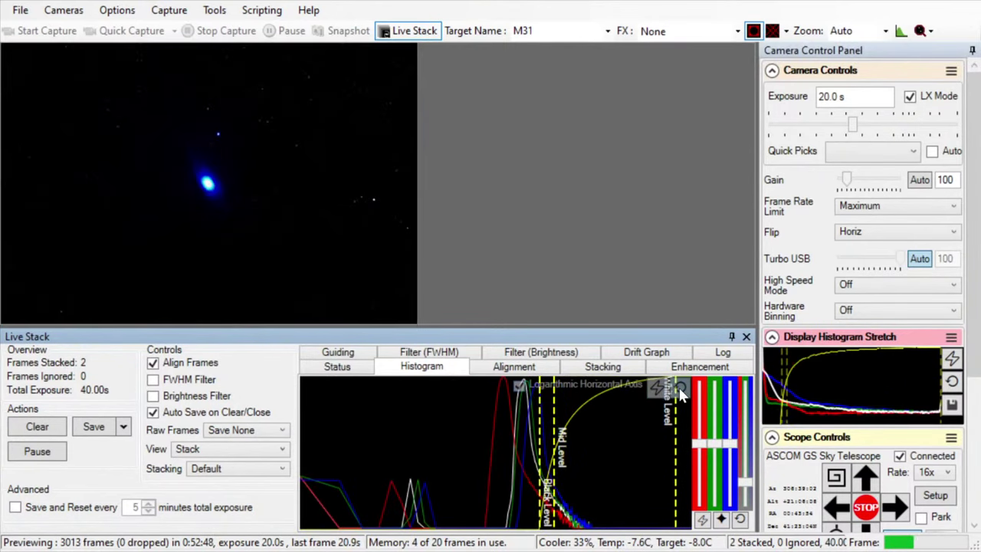
{"action": "left_click", "coordinate": [658, 384]}
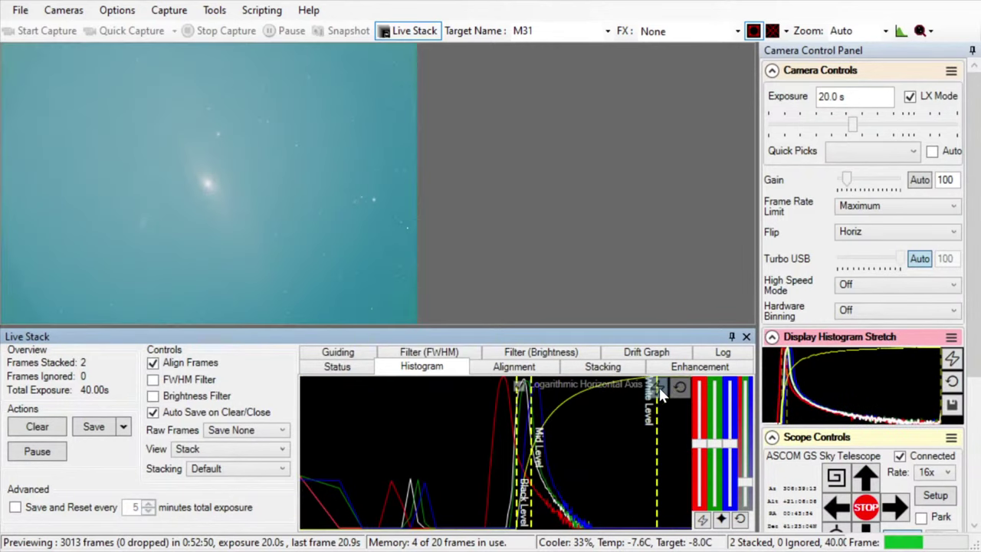
Step: Reset and auto-balance the live stack's colours, and auto-stretch its histogram again
{"action": "left_click", "coordinate": [733, 484]}
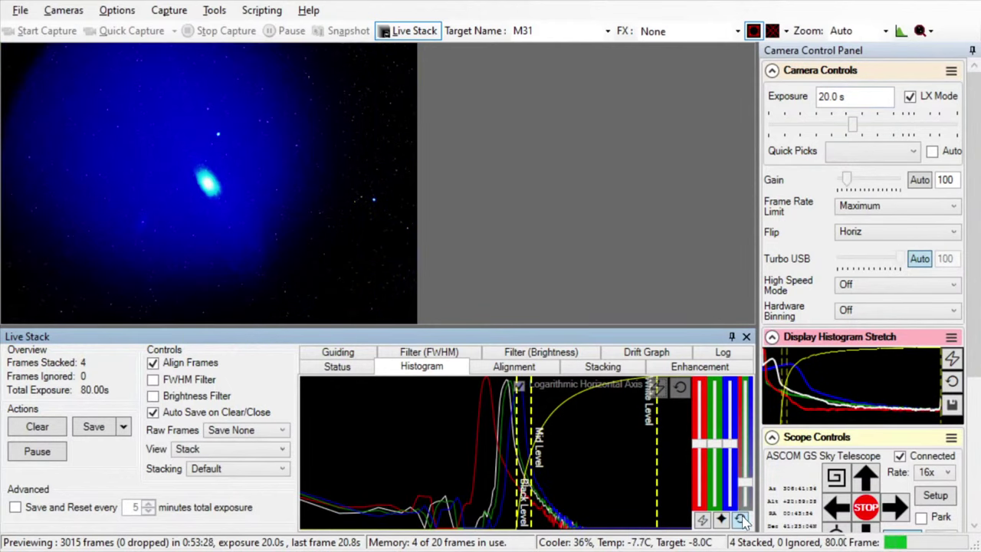
{"action": "left_click", "coordinate": [703, 519]}
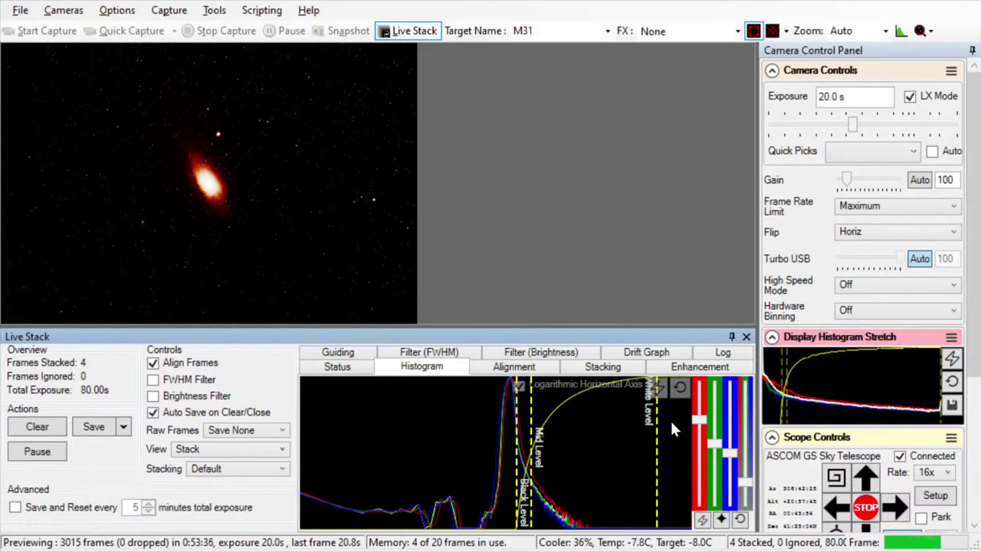
{"action": "left_click", "coordinate": [658, 384]}
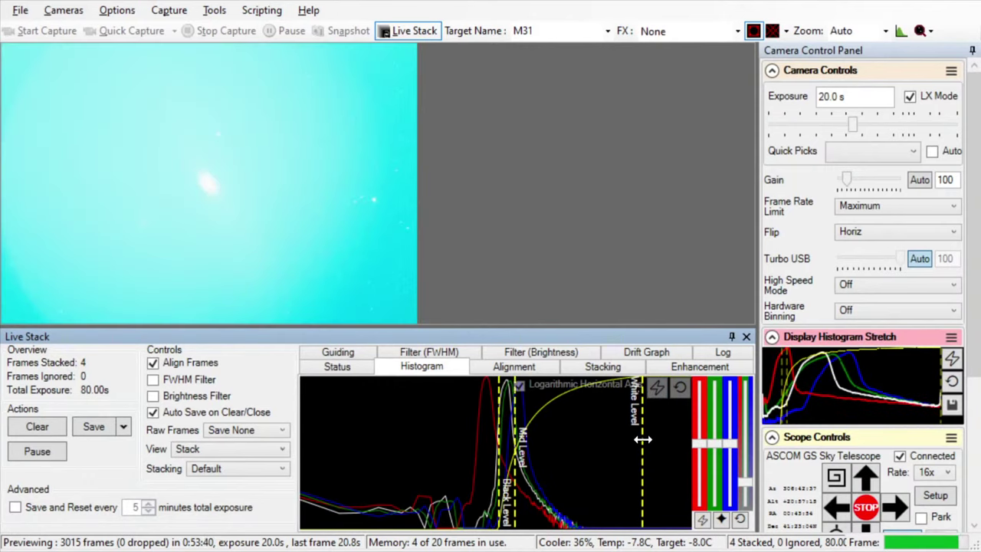
Step: Adjust the stack's levels manually: white slightly lower, black just past the histogram peak, and mid close above black
{"action": "left_click_drag", "start_coordinate": [642, 439], "coordinate": [631, 439]}
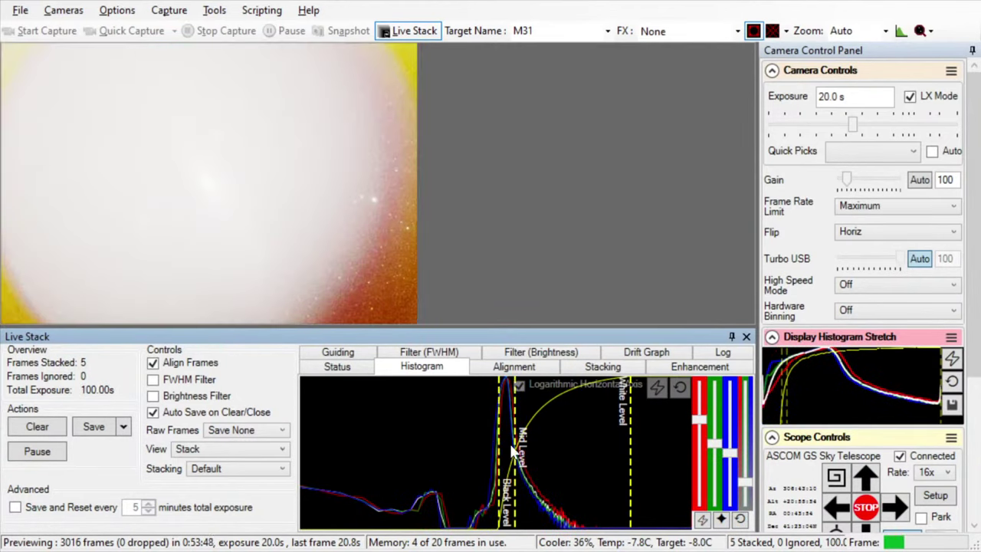
{"action": "left_click_drag", "start_coordinate": [512, 447], "coordinate": [557, 448]}
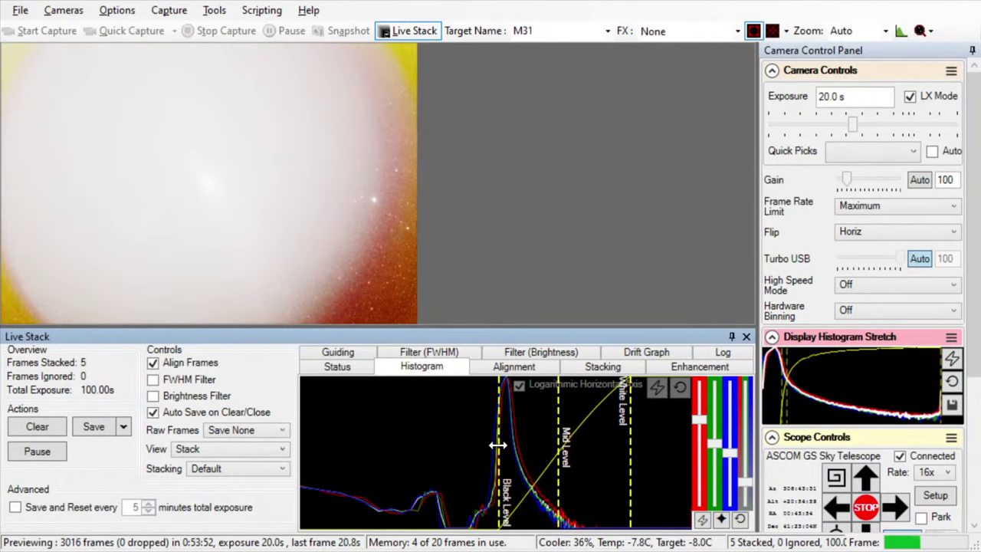
{"action": "left_click_drag", "start_coordinate": [499, 444], "coordinate": [507, 451]}
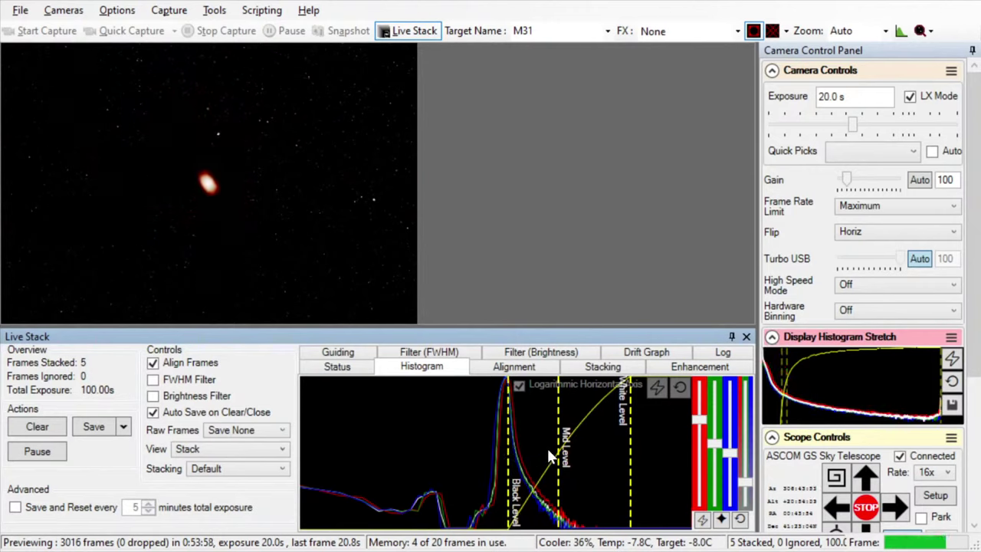
{"action": "left_click_drag", "start_coordinate": [559, 458], "coordinate": [527, 457]}
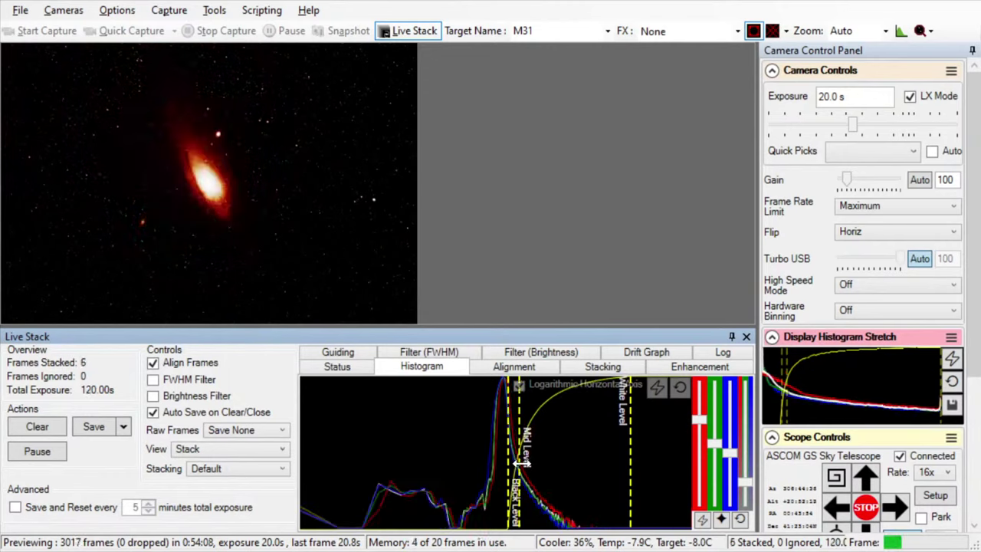
{"action": "left_click_drag", "start_coordinate": [521, 462], "coordinate": [519, 475]}
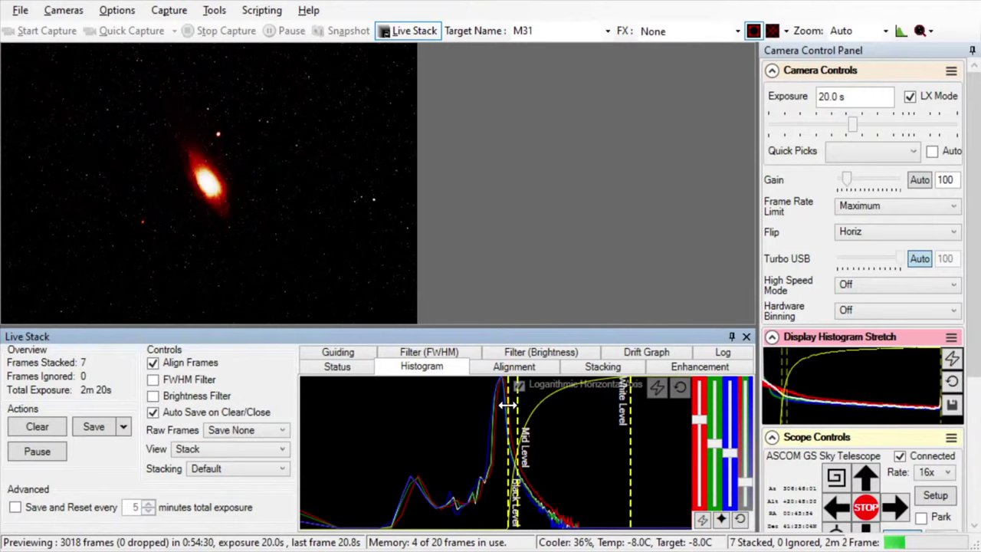
{"action": "left_click_drag", "start_coordinate": [507, 405], "coordinate": [502, 406]}
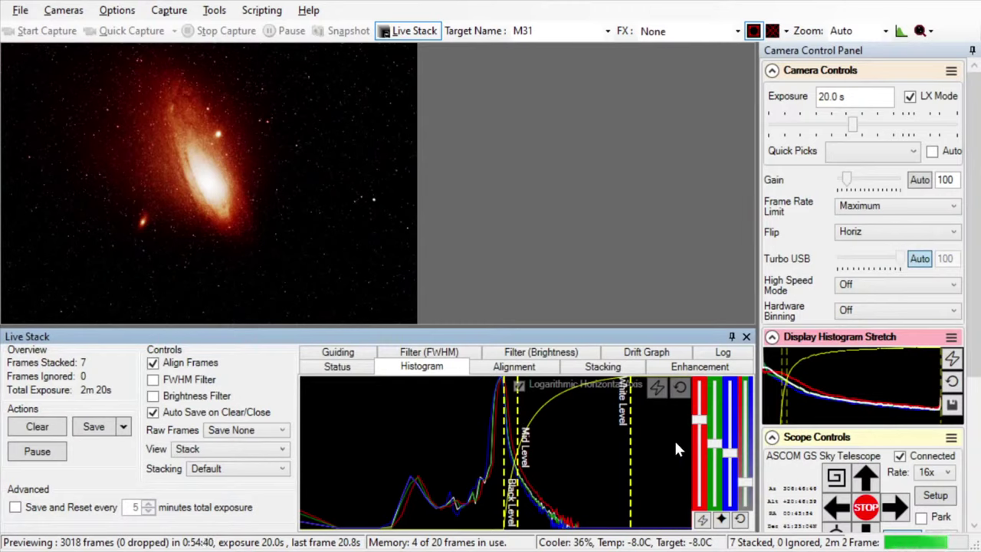
Step: Try a lower red level on the stack, and restore the automatic colour balance
{"action": "left_click_drag", "start_coordinate": [696, 424], "coordinate": [701, 433]}
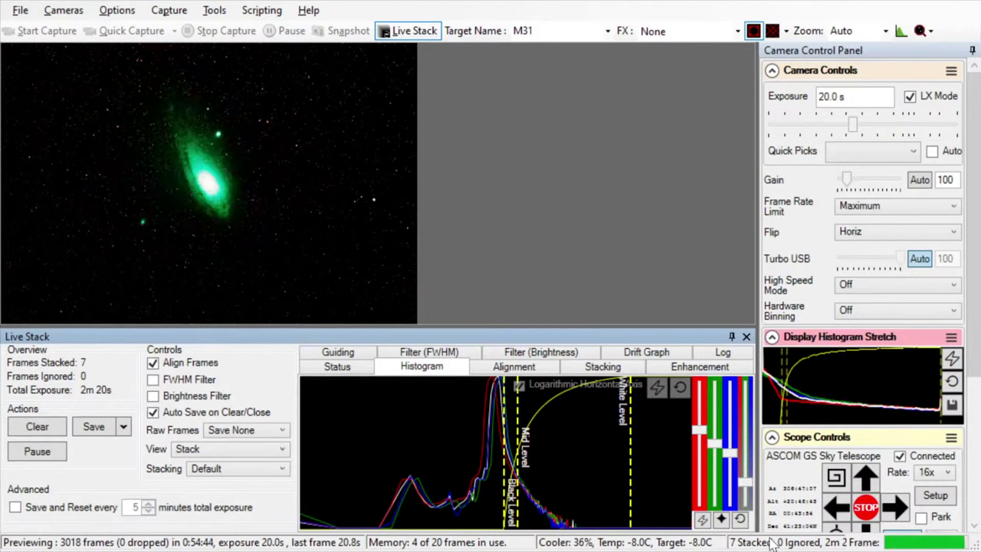
{"action": "left_click", "coordinate": [740, 520]}
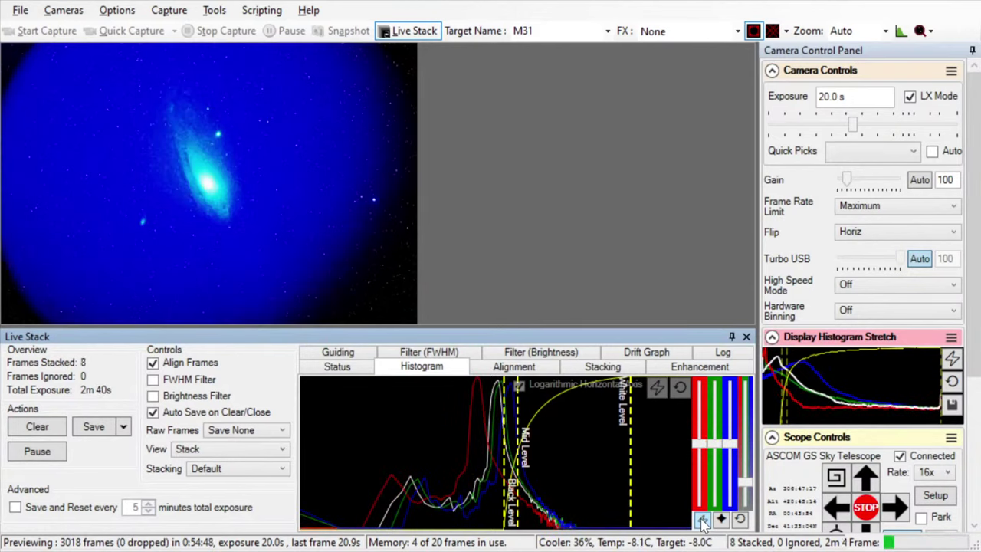
{"action": "left_click", "coordinate": [702, 520]}
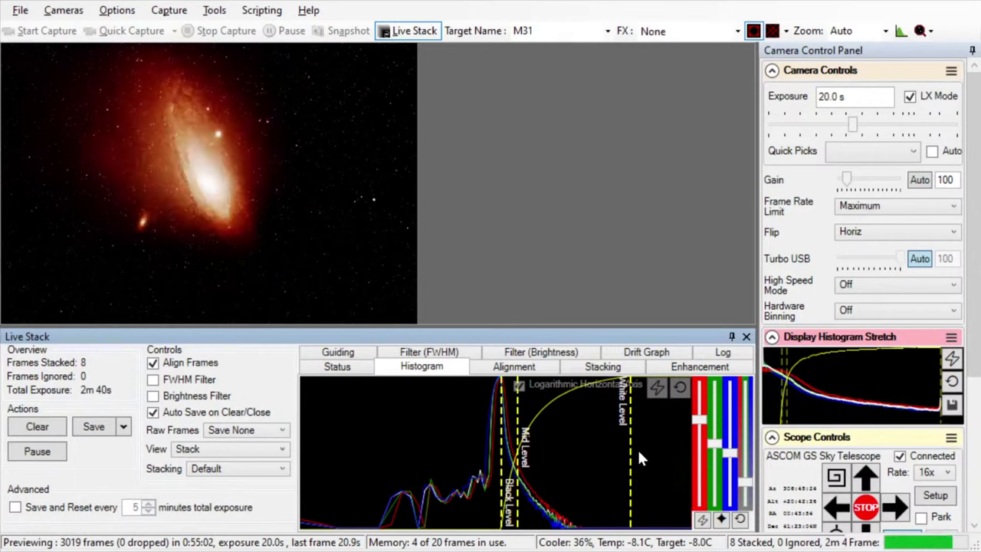
Step: Fine-tune the live stack's histogram levels: white slightly lower and mid just above the black level
{"action": "left_click_drag", "start_coordinate": [629, 457], "coordinate": [605, 455]}
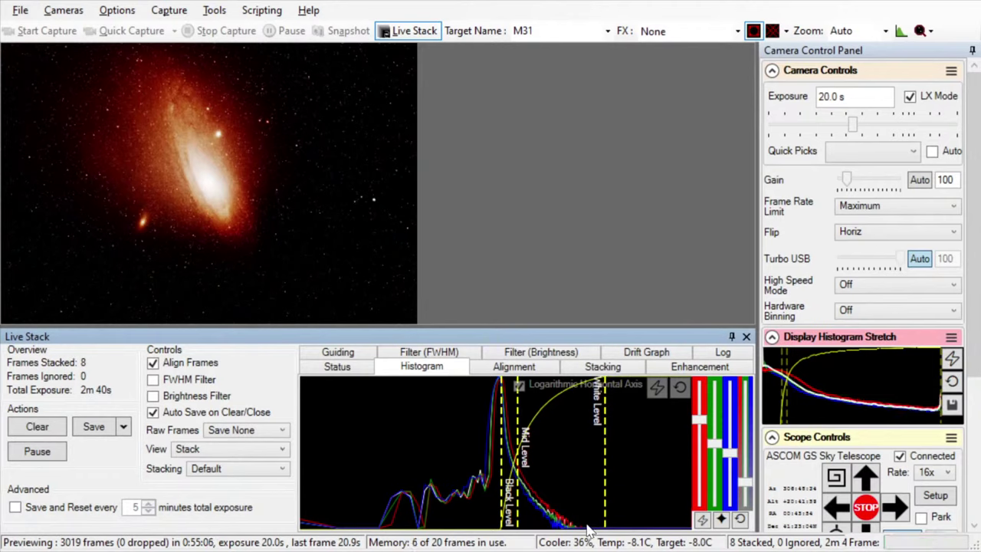
{"action": "left_click_drag", "start_coordinate": [605, 487], "coordinate": [625, 487]}
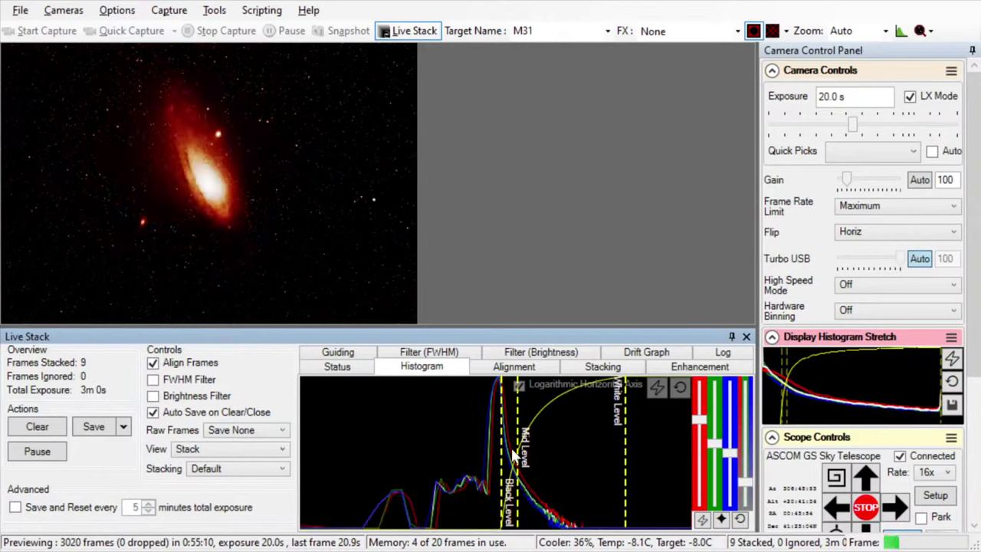
{"action": "left_click_drag", "start_coordinate": [518, 452], "coordinate": [515, 455]}
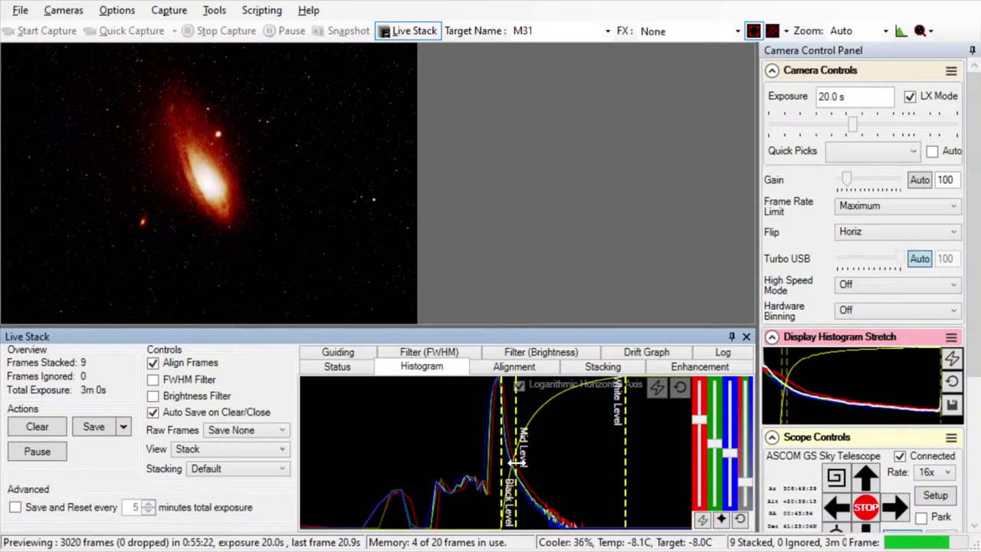
{"action": "left_click_drag", "start_coordinate": [518, 460], "coordinate": [530, 461]}
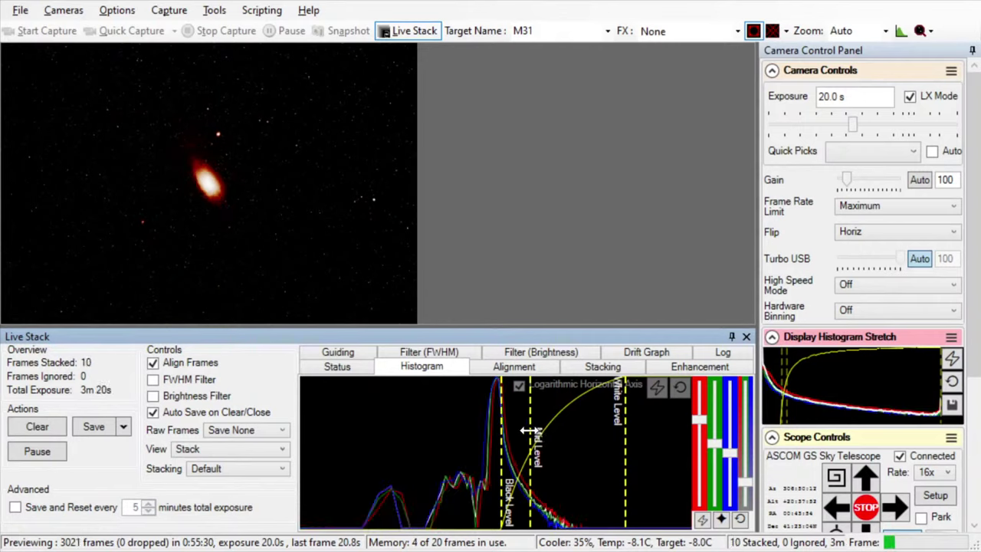
{"action": "left_click_drag", "start_coordinate": [529, 433], "coordinate": [505, 442]}
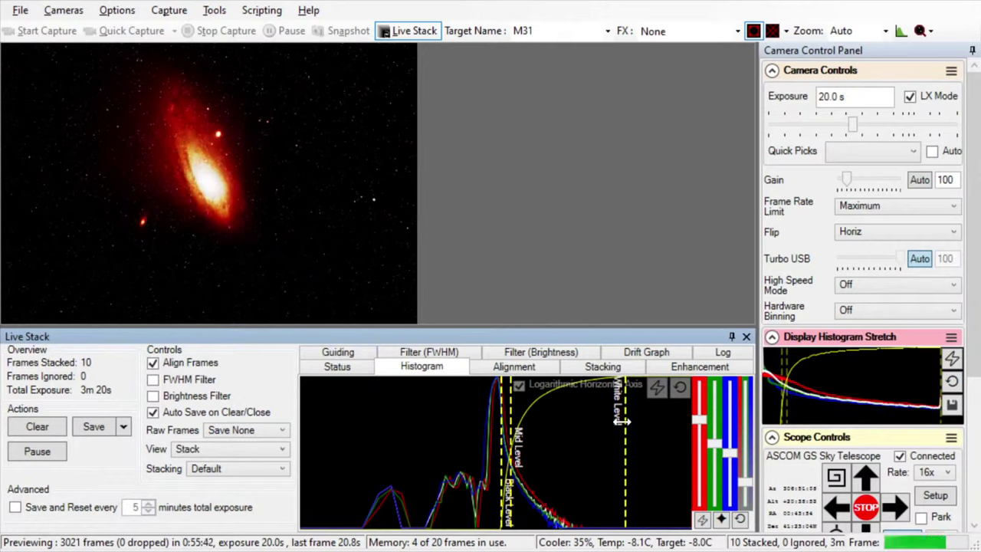
Step: Lower the stack's red level marginally and move the black level slightly back towards the histogram peak
{"action": "left_click_drag", "start_coordinate": [699, 424], "coordinate": [699, 432]}
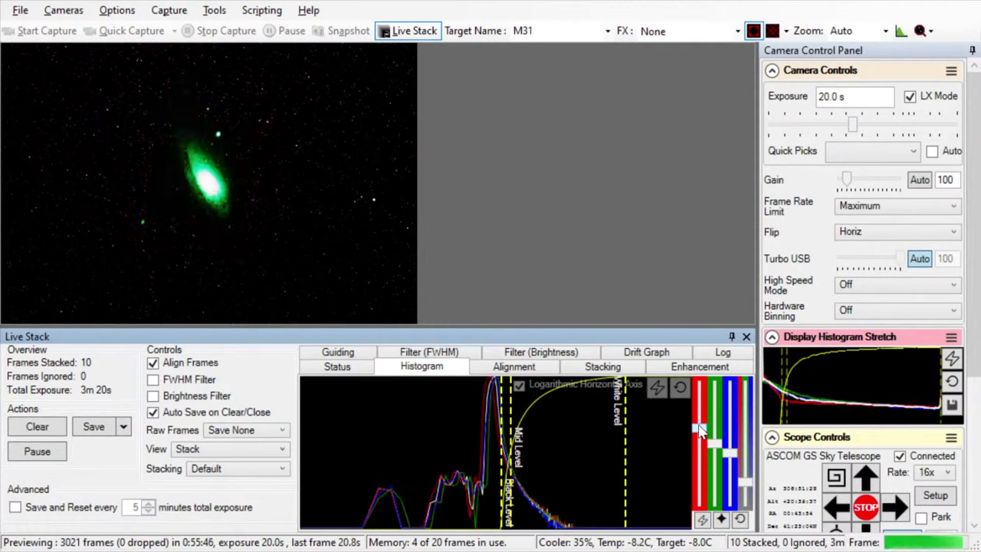
{"action": "left_click_drag", "start_coordinate": [697, 424], "coordinate": [698, 418]}
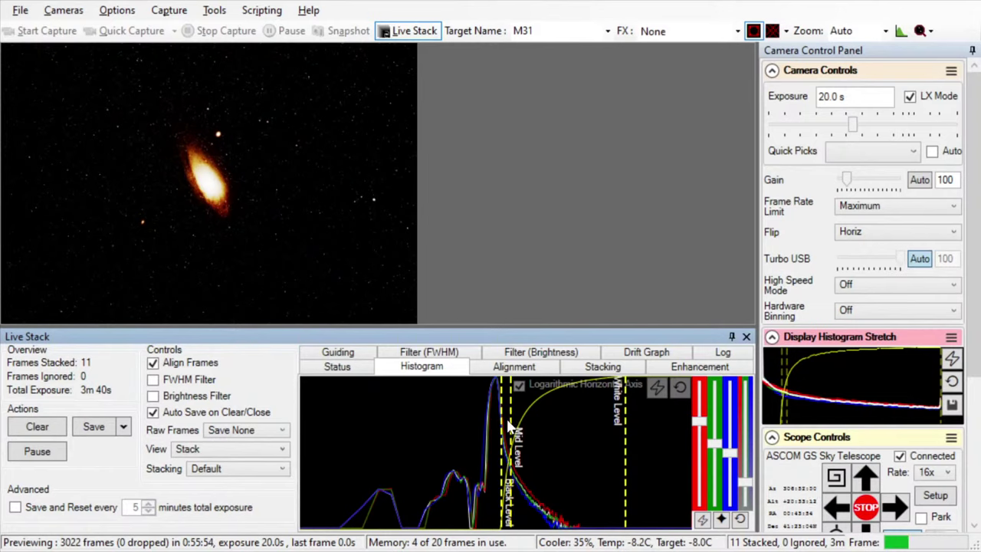
{"action": "left_click_drag", "start_coordinate": [502, 422], "coordinate": [499, 422]}
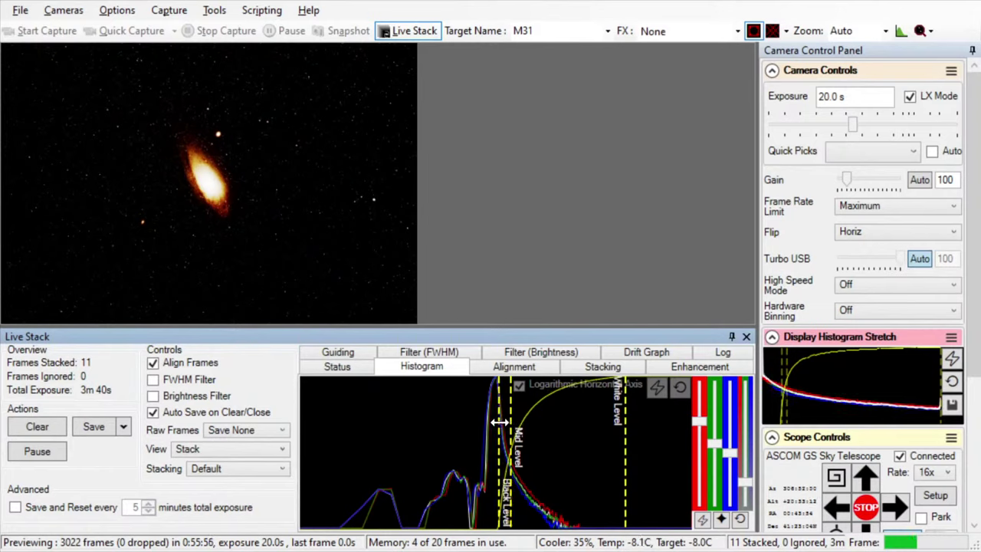
{"action": "left_click_drag", "start_coordinate": [500, 421], "coordinate": [497, 421]}
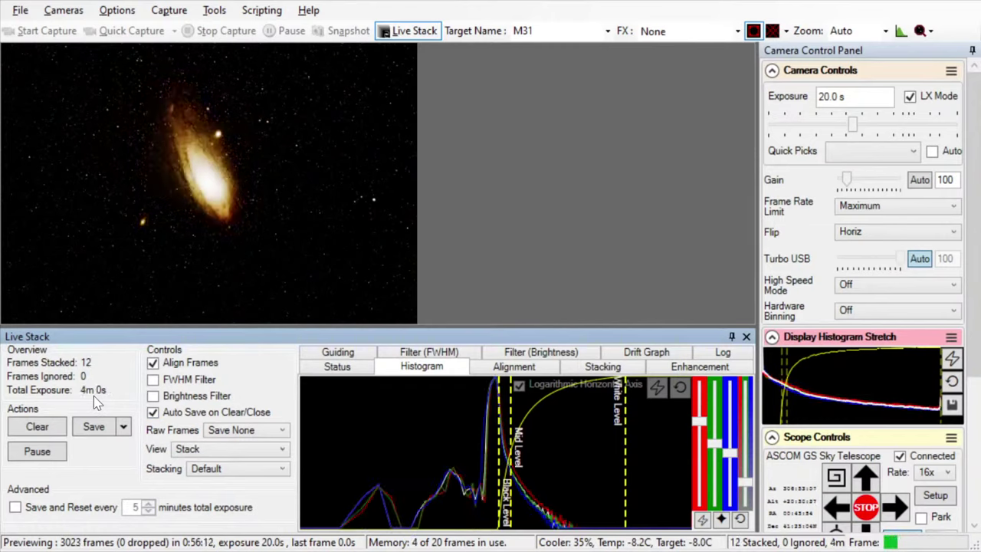
Step: Reset the display histogram stretch, and reset and auto-balance the live stack's colours
{"action": "left_click", "coordinate": [951, 383]}
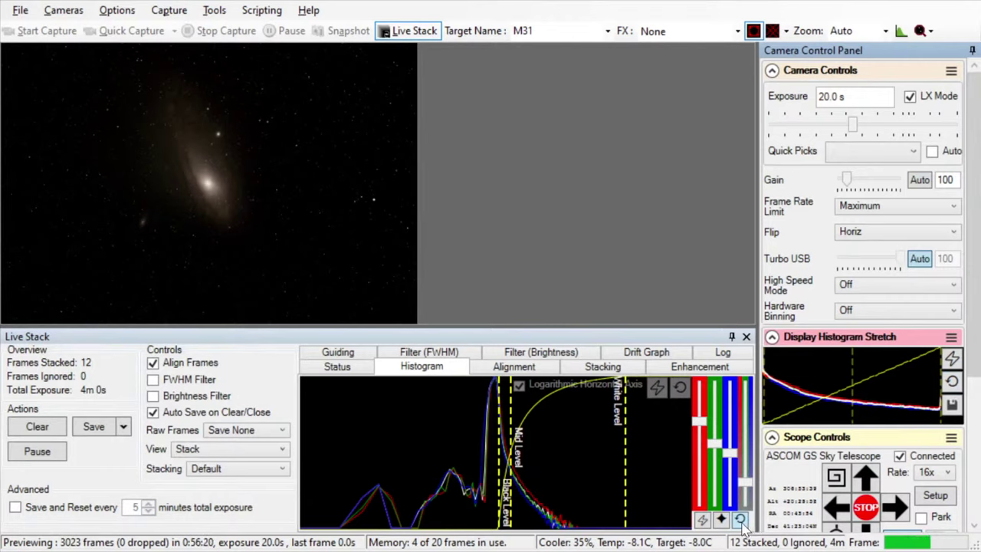
{"action": "left_click", "coordinate": [740, 521]}
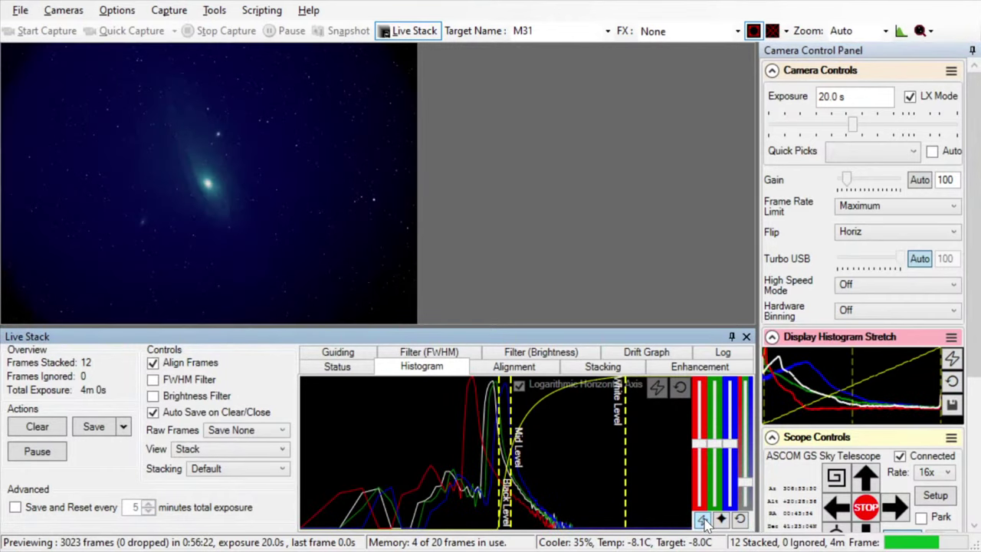
{"action": "left_click", "coordinate": [703, 520]}
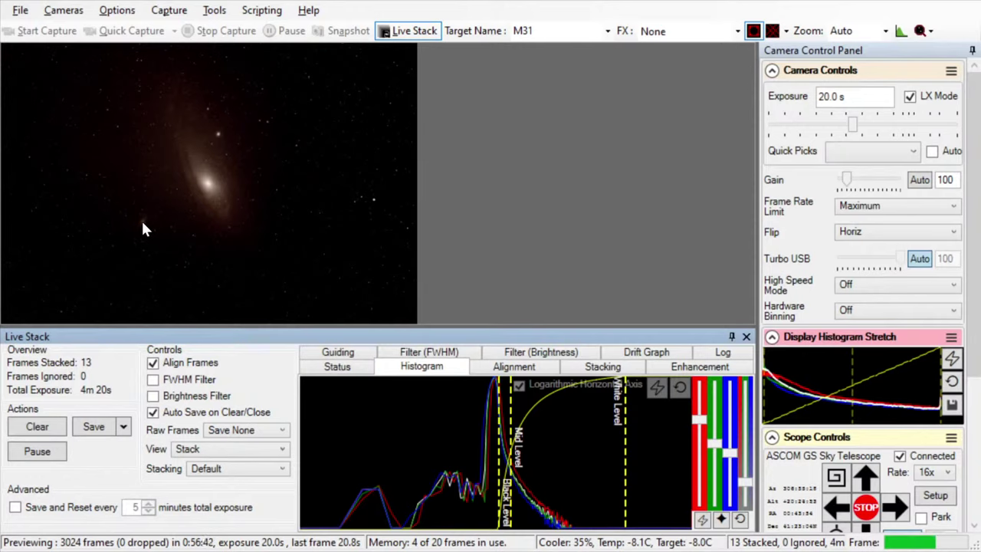
Step: Examine the bright round companion galaxy beside M31 in the live stack, working up from 20% to 100% zoom
{"action": "left_click", "coordinate": [886, 35]}
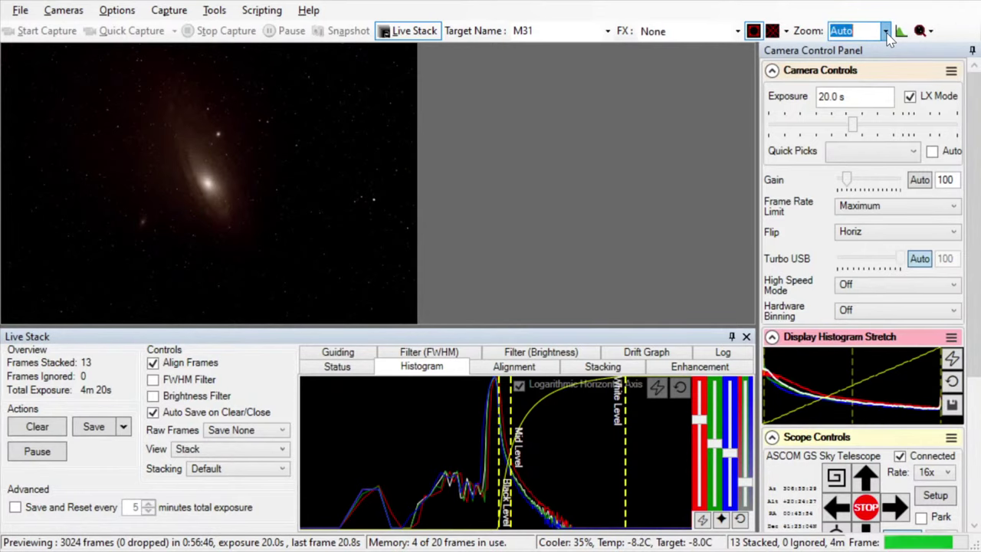
{"action": "key", "text": "Down"}
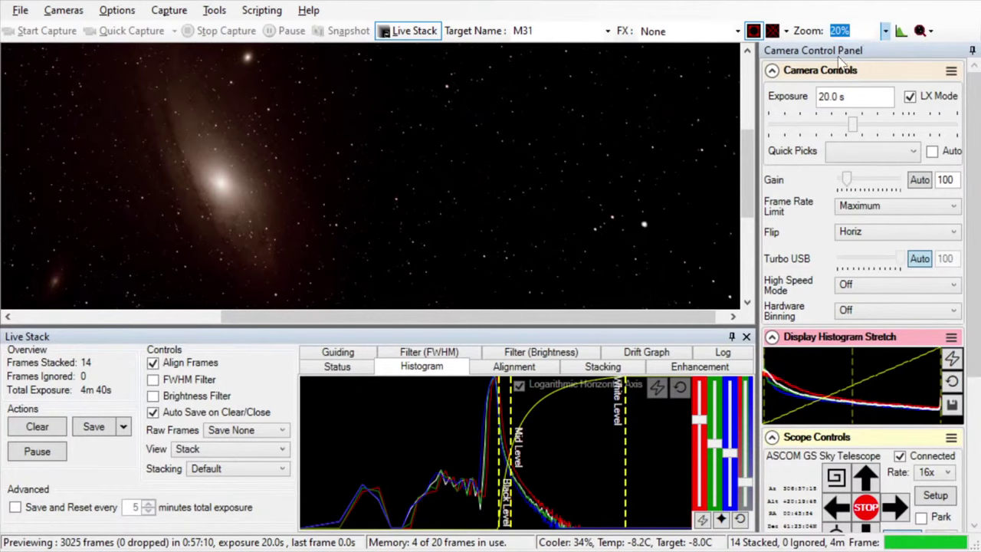
{"action": "left_click_drag", "start_coordinate": [753, 142], "coordinate": [753, 106]}
{"action": "left_click", "coordinate": [884, 36]}
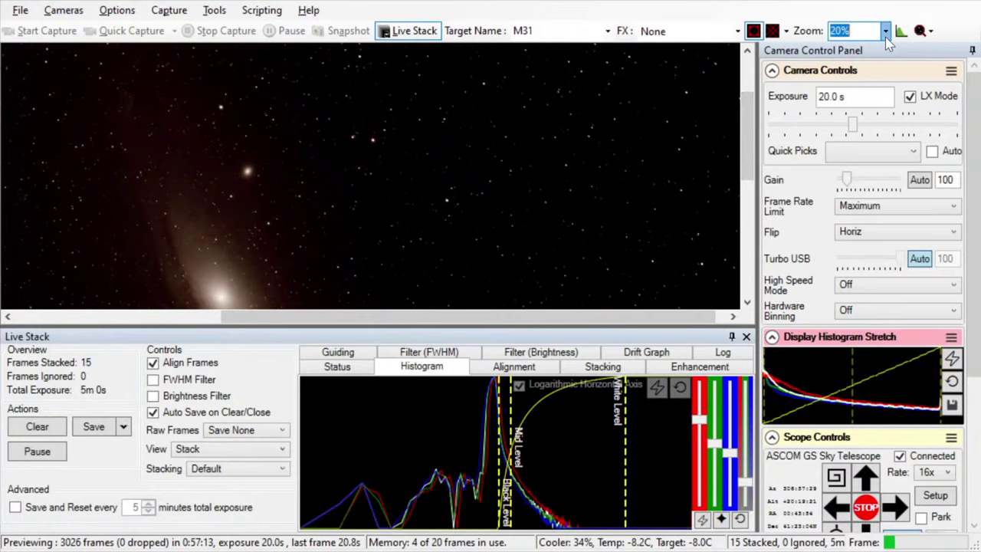
{"action": "left_click", "coordinate": [862, 147]}
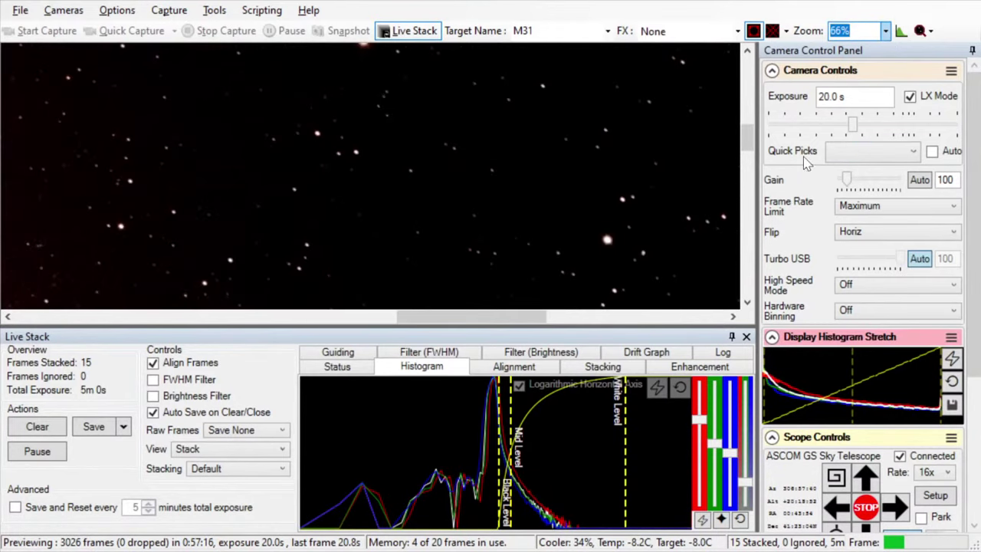
{"action": "mouse_move", "coordinate": [753, 147]}
{"action": "left_mouse_down"}
{"action": "mouse_move", "coordinate": [753, 226]}
{"action": "mouse_move", "coordinate": [753, 162]}
{"action": "left_mouse_up"}
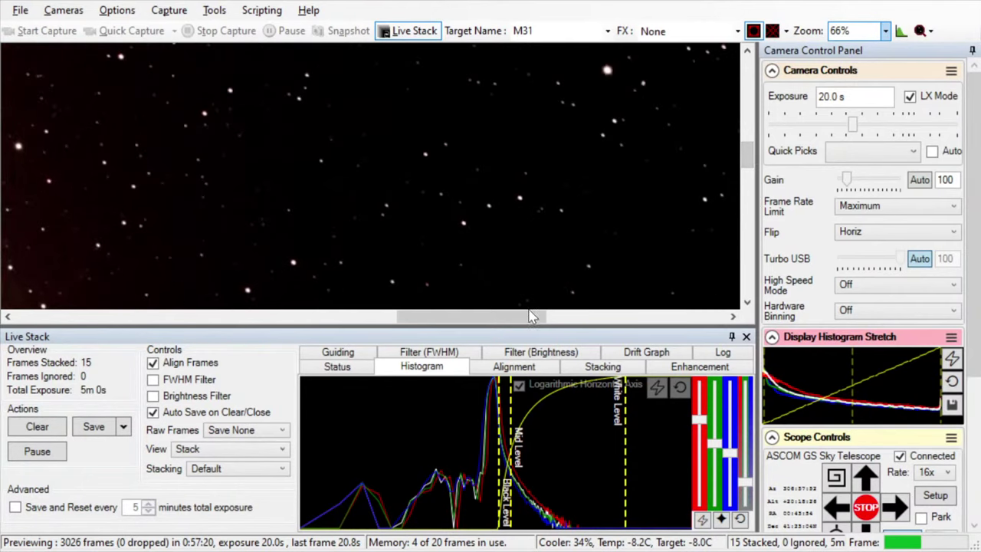
{"action": "left_click_drag", "start_coordinate": [532, 317], "coordinate": [437, 316]}
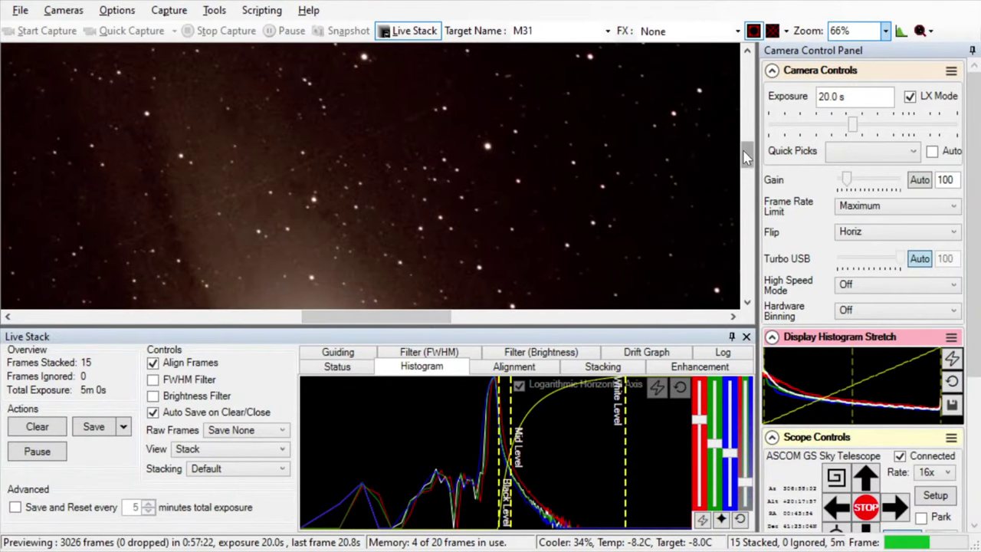
{"action": "left_click_drag", "start_coordinate": [747, 157], "coordinate": [747, 136]}
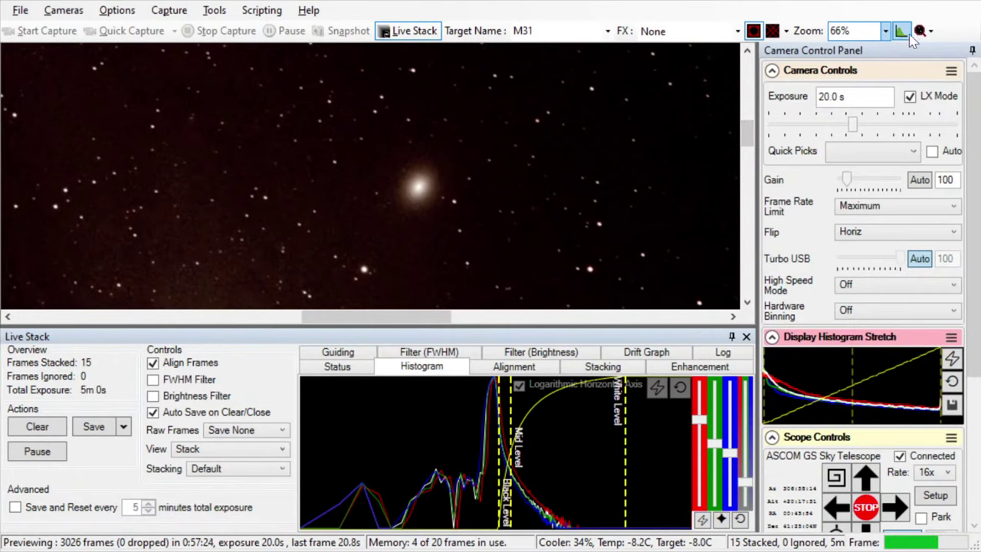
{"action": "left_click", "coordinate": [843, 30]}
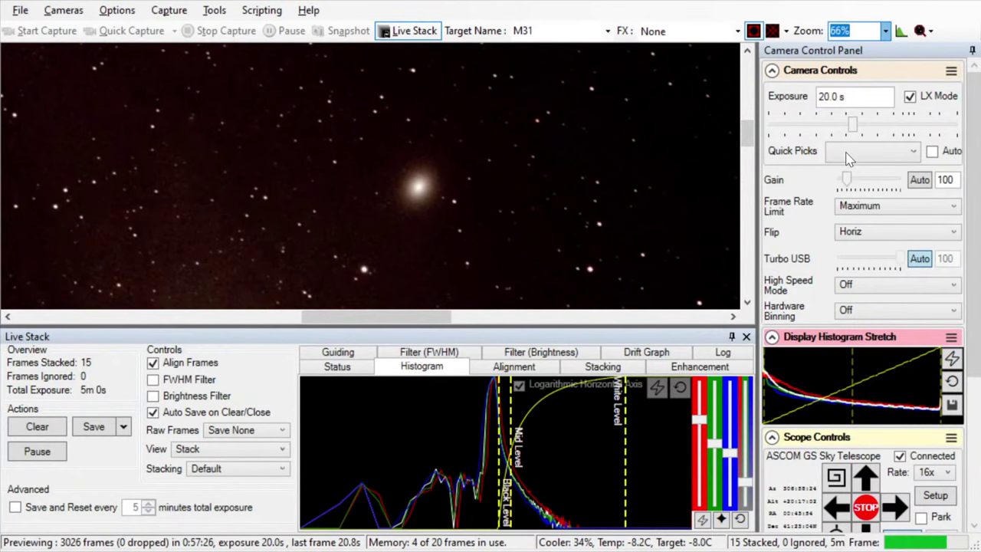
{"action": "key", "text": "Down"}
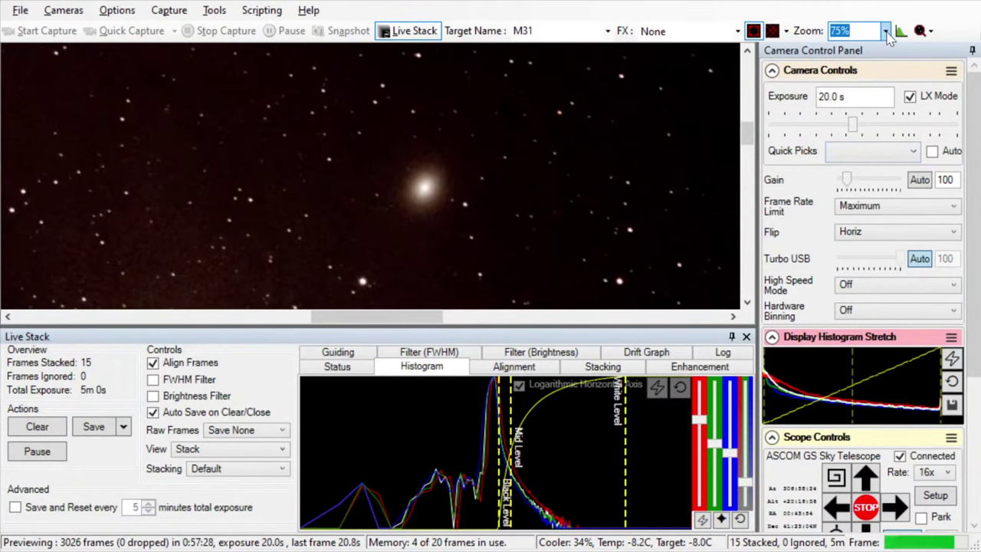
{"action": "key", "text": "Down"}
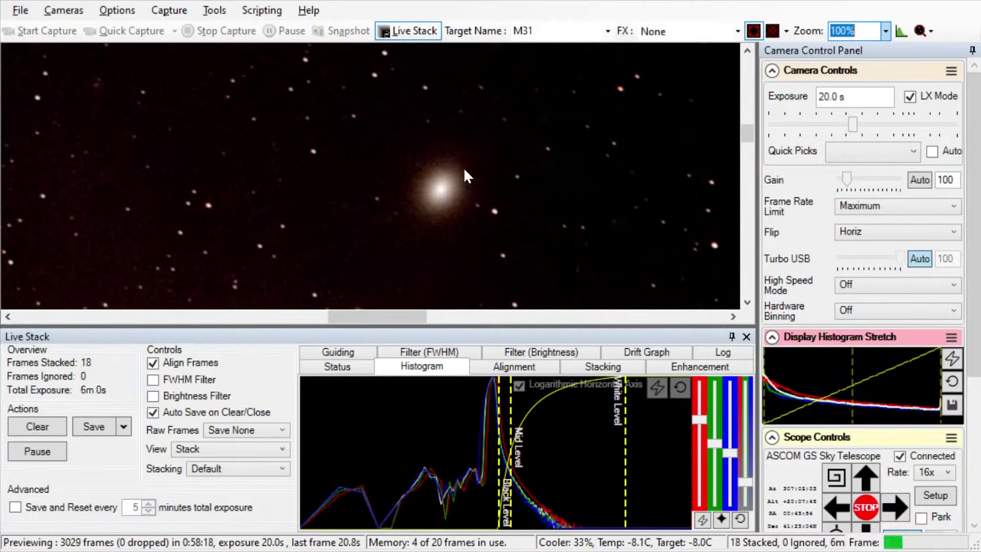
Step: Zoom back out to 16% and frame M31's core together with its two companion galaxies
{"action": "left_click", "coordinate": [885, 32]}
{"action": "left_click", "coordinate": [869, 97]}
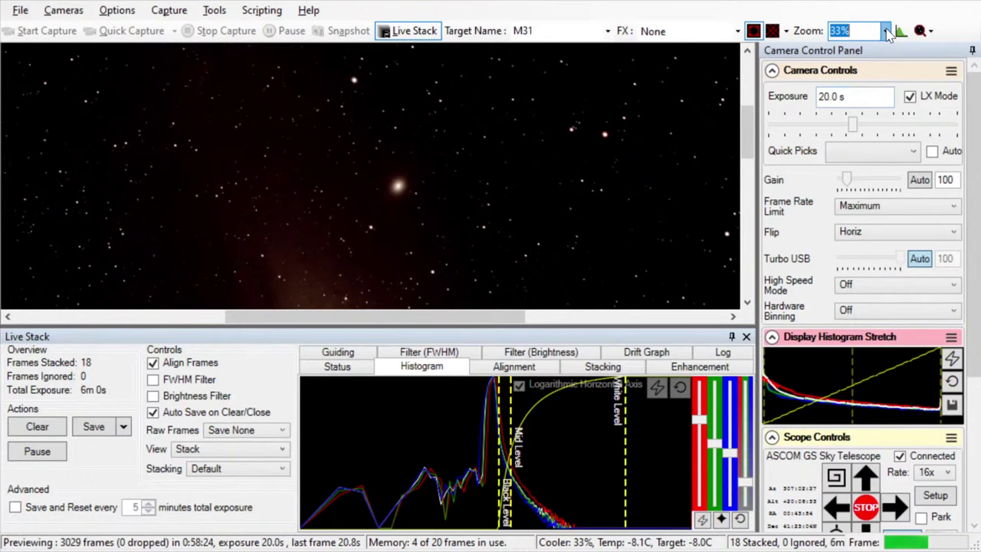
{"action": "left_click", "coordinate": [876, 94]}
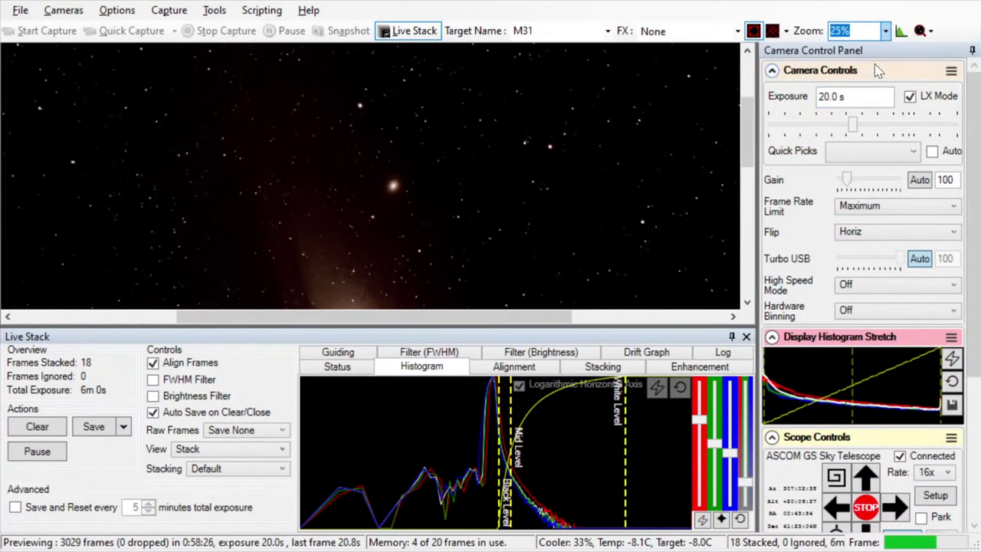
{"action": "left_click_drag", "start_coordinate": [745, 103], "coordinate": [747, 172]}
{"action": "left_click", "coordinate": [843, 31]}
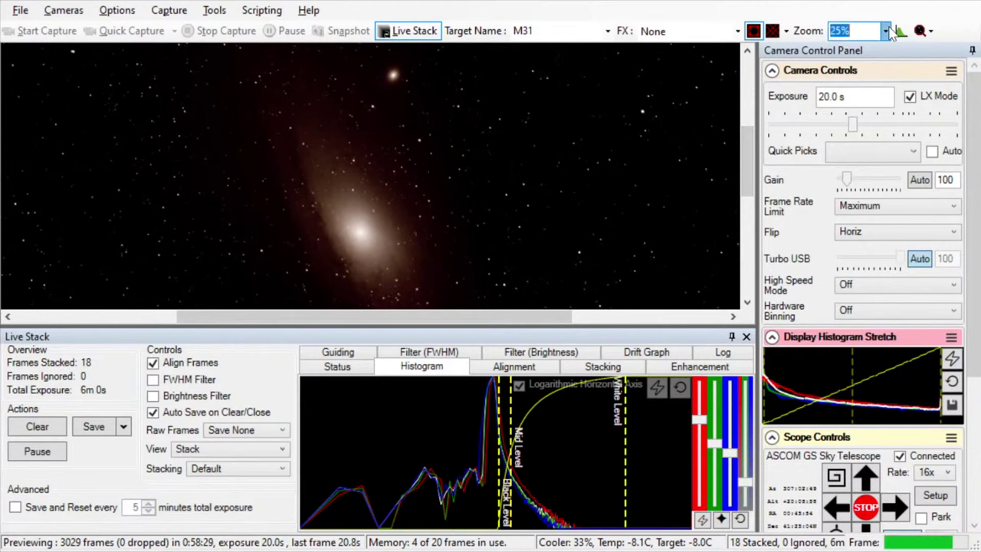
{"action": "key", "text": "Down"}
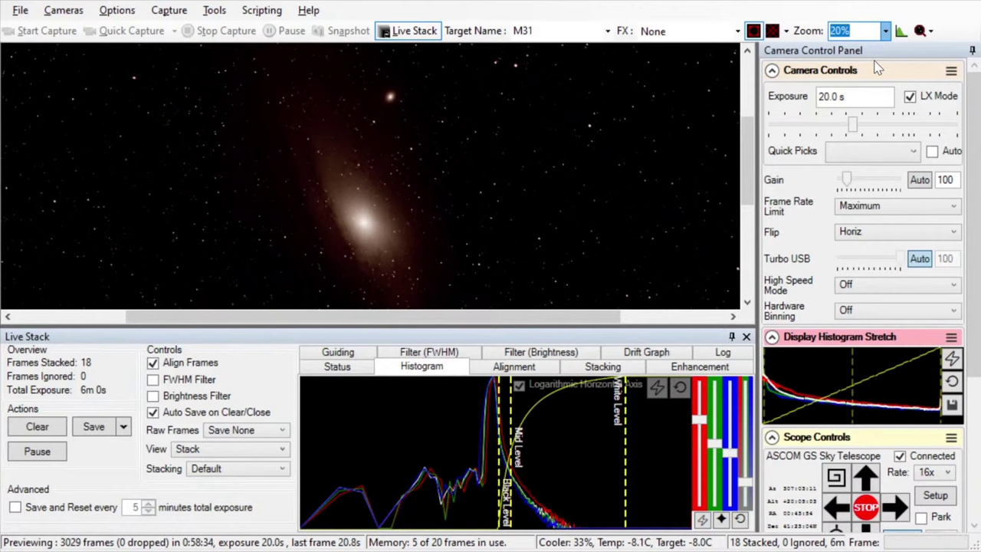
{"action": "key", "text": "Down"}
{"action": "mouse_move", "coordinate": [747, 137]}
{"action": "left_mouse_down"}
{"action": "mouse_move", "coordinate": [727, 156]}
{"action": "mouse_move", "coordinate": [727, 129]}
{"action": "left_mouse_up"}
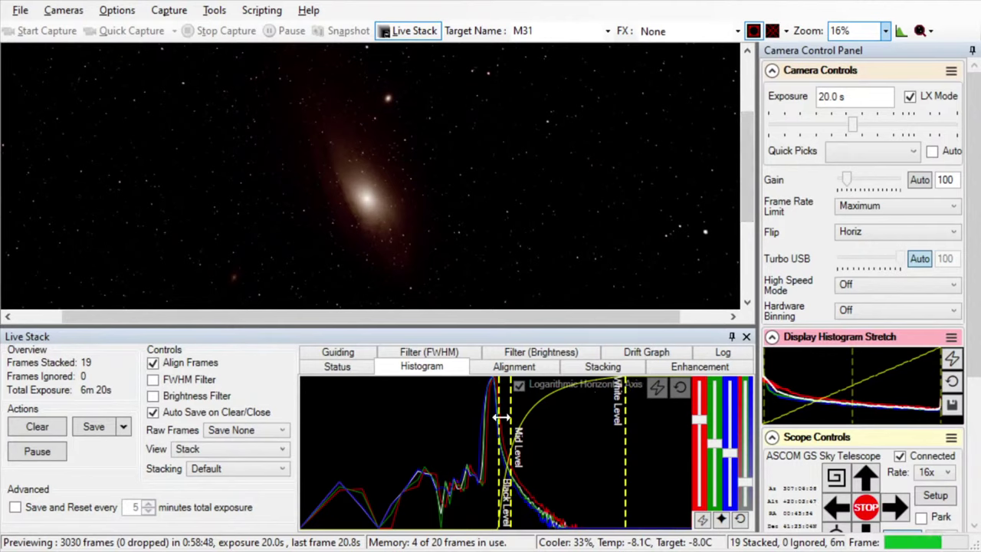
Step: Lower the stack's black level slightly and auto-hide the Live Stack panel to enlarge the image area
{"action": "left_click_drag", "start_coordinate": [497, 419], "coordinate": [494, 419]}
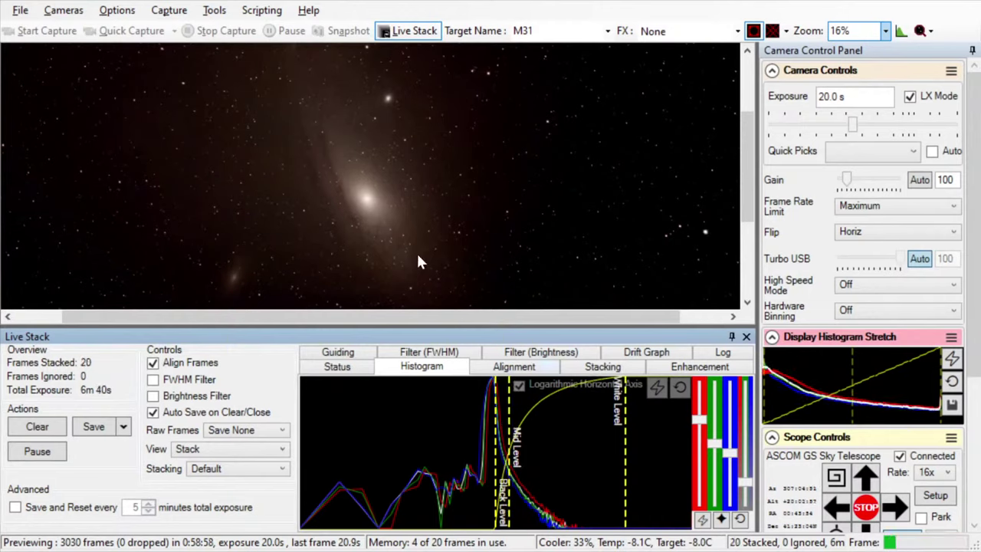
{"action": "left_click", "coordinate": [732, 337]}
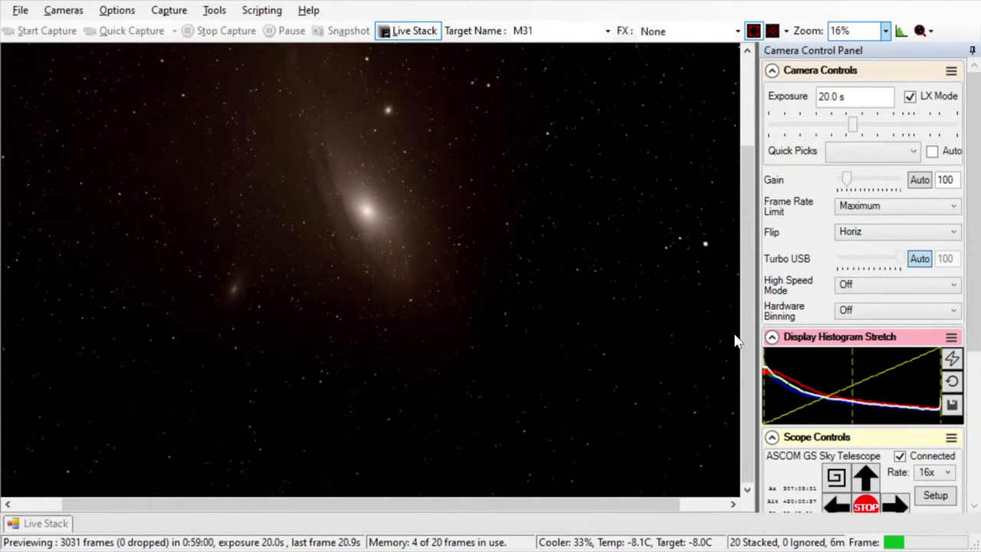
{"action": "left_click_drag", "start_coordinate": [748, 284], "coordinate": [749, 212]}
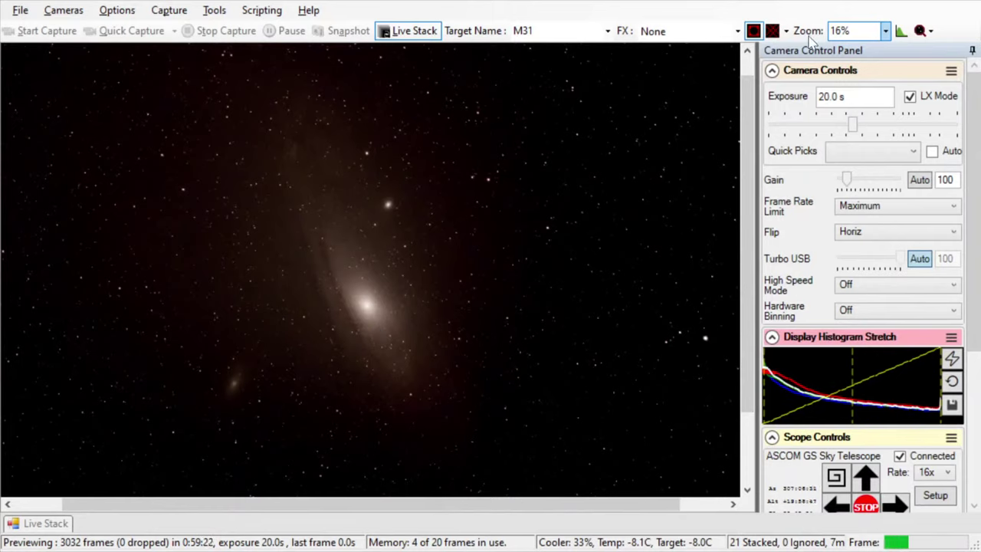
Step: Examine M31's disc and companions in the enlarged image area at 25% zoom
{"action": "scroll", "coordinate": [885, 38], "scroll_direction": "down", "scroll_amount": 1}
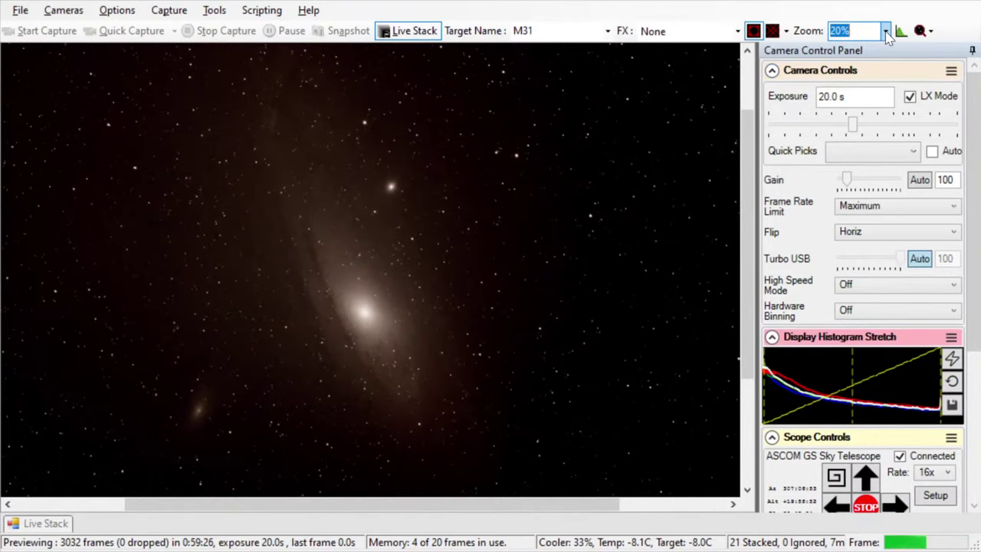
{"action": "scroll", "coordinate": [885, 39], "scroll_direction": "down", "scroll_amount": 1}
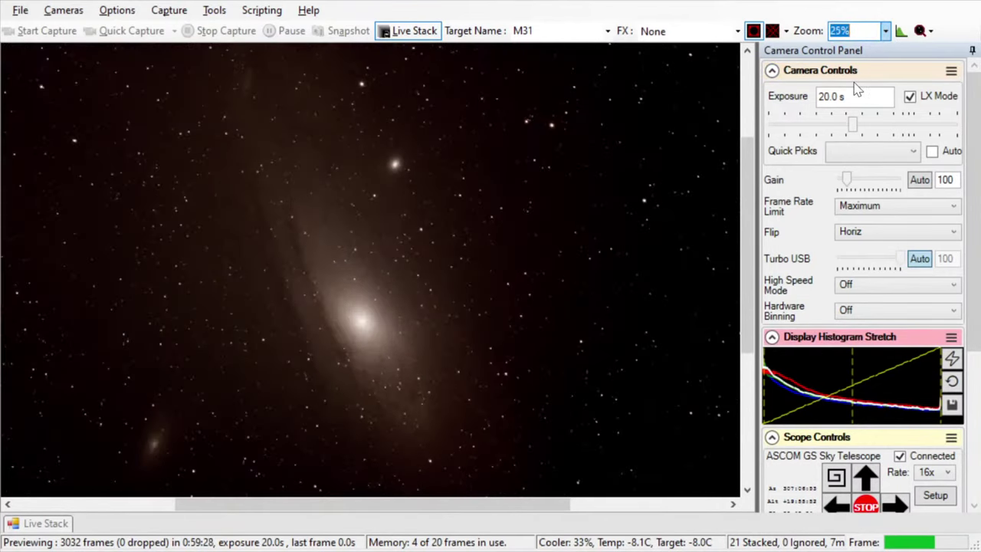
{"action": "left_click_drag", "start_coordinate": [740, 223], "coordinate": [744, 257]}
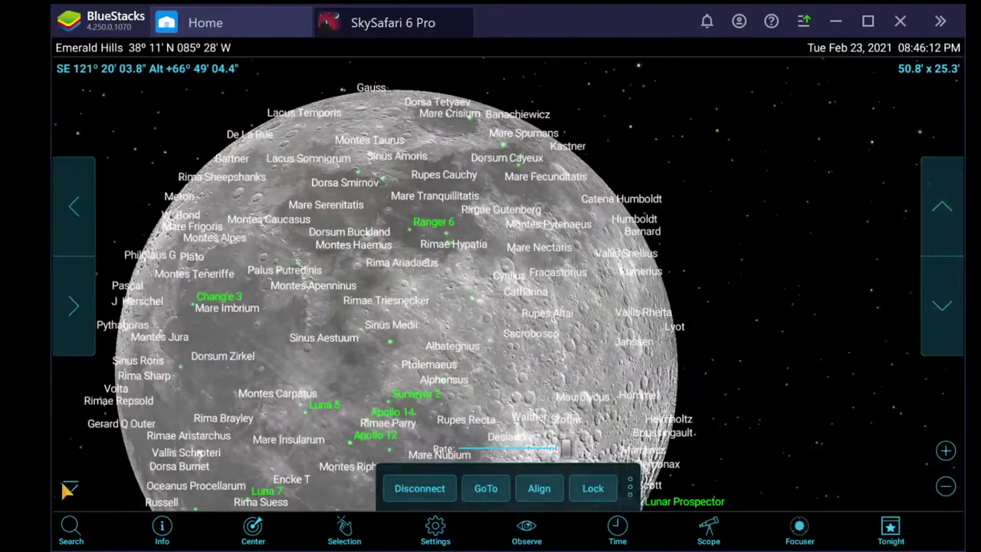
Step: Switch to SkySafari and look up M31 with the object search
{"action": "left_click", "coordinate": [70, 524]}
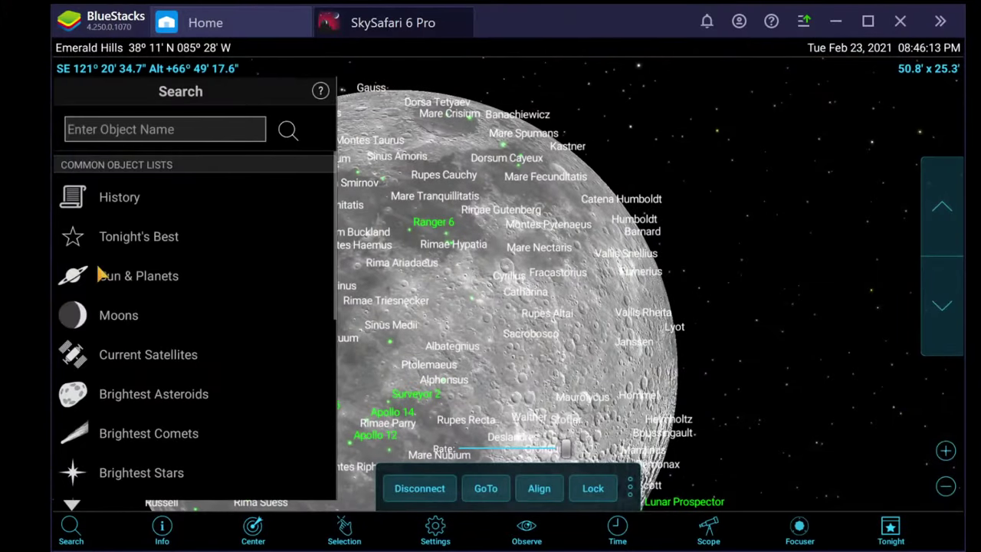
{"action": "left_click", "coordinate": [117, 135]}
{"action": "type", "text": "m31"}
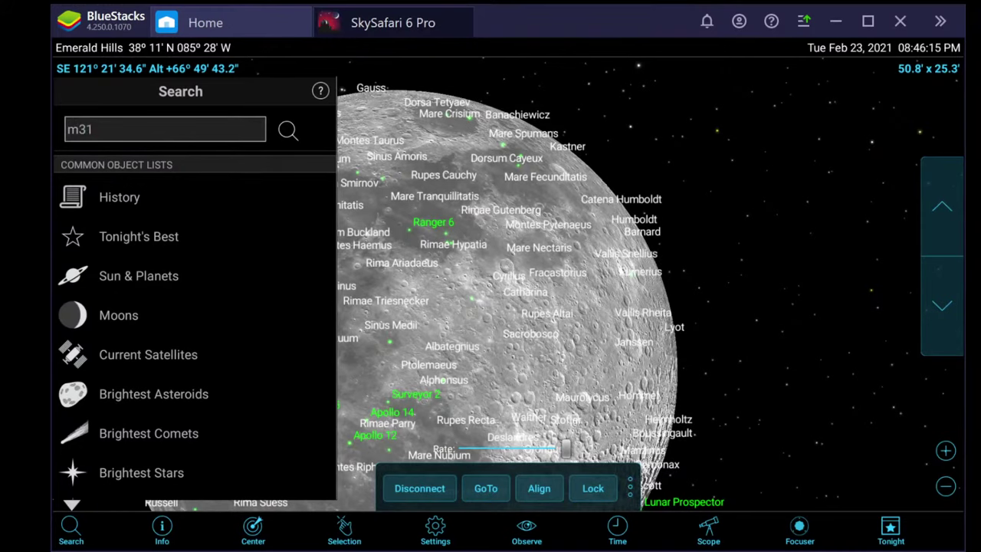
{"action": "key", "text": "Return"}
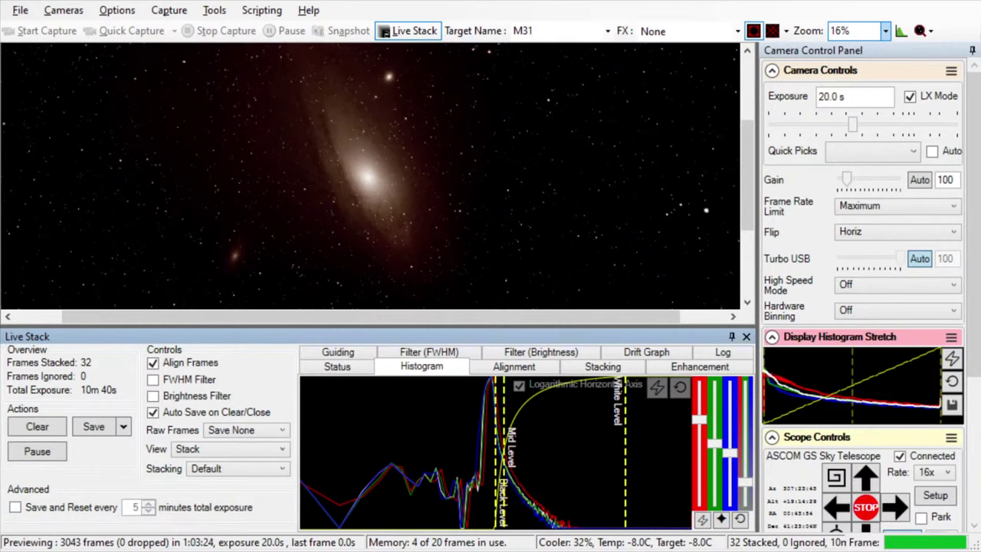
Step: Switch to SharpCap, auto-hide the Live Stack panel, and frame M31 with both companion galaxies at 16% zoom
{"action": "left_click", "coordinate": [732, 338]}
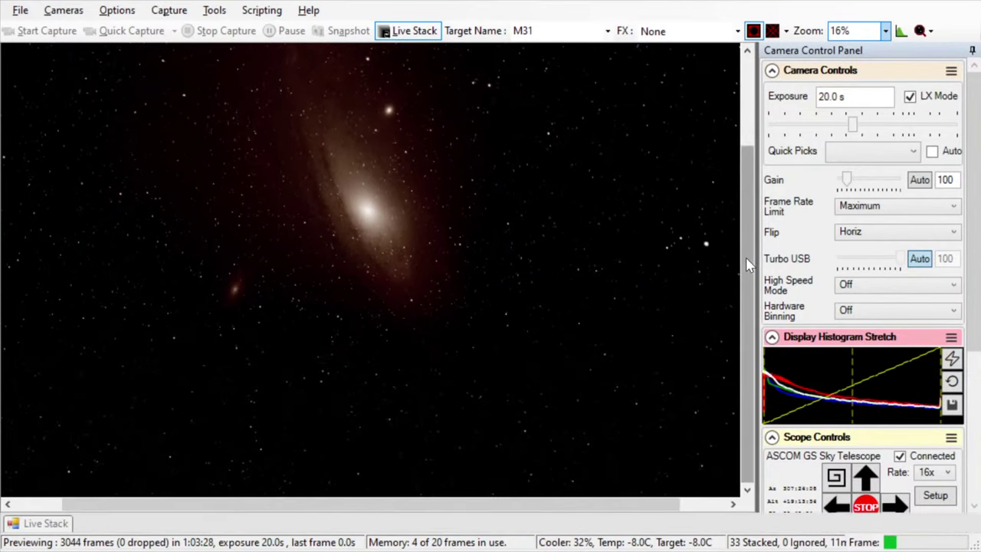
{"action": "left_click_drag", "start_coordinate": [749, 265], "coordinate": [747, 204]}
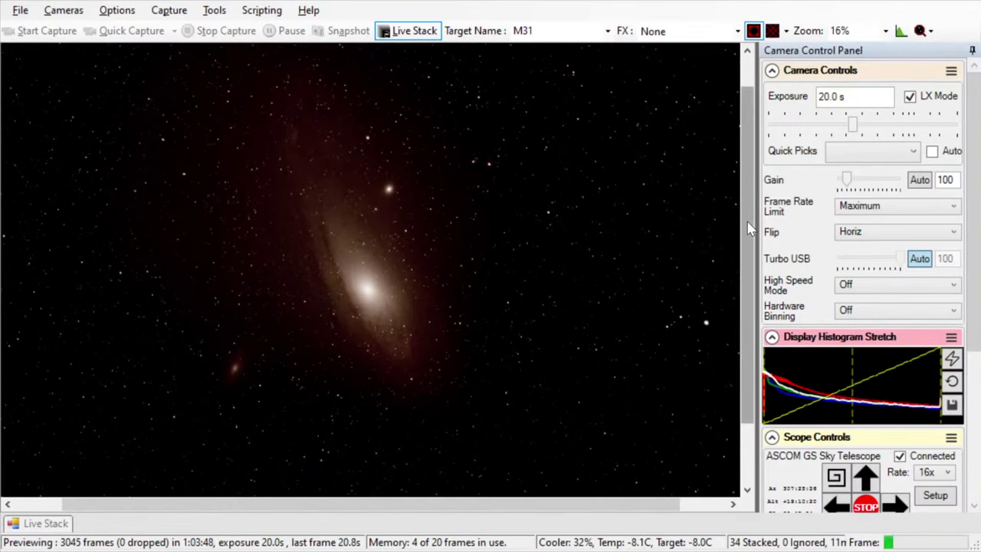
{"action": "left_click_drag", "start_coordinate": [749, 229], "coordinate": [737, 307]}
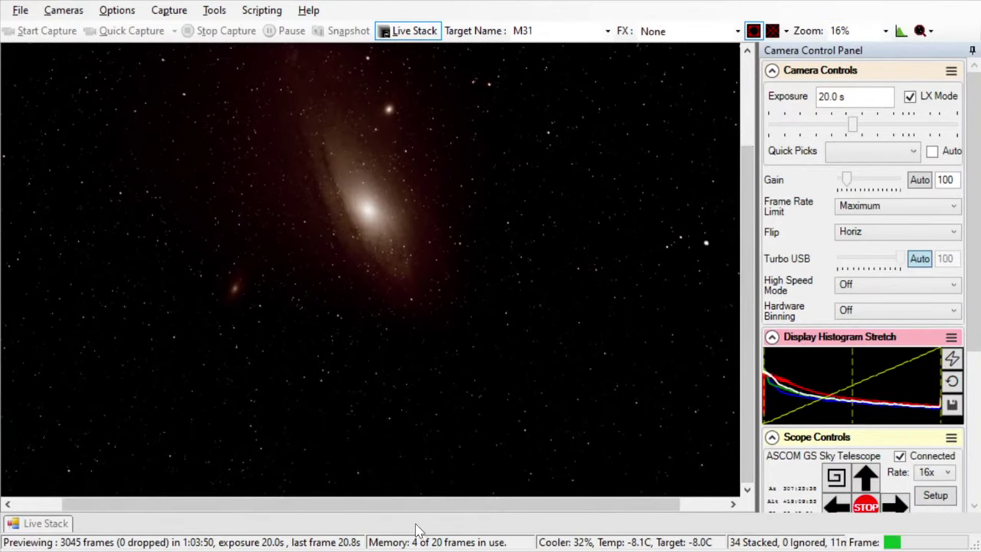
{"action": "left_click_drag", "start_coordinate": [419, 507], "coordinate": [306, 510]}
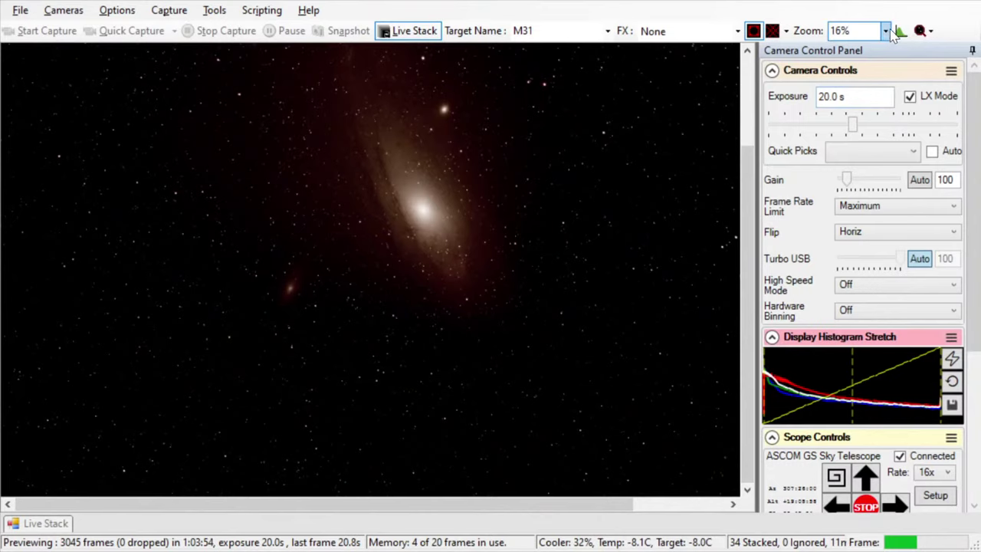
Step: Examine M31's fainter elongated companion galaxy in the live stack, zooming in to 50%, 75% and 100%
{"action": "left_click", "coordinate": [886, 31]}
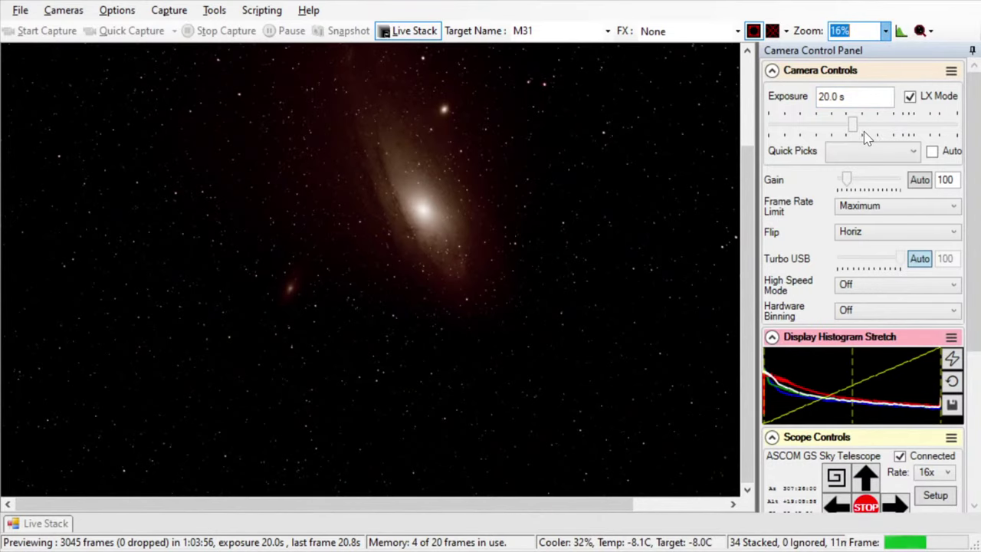
{"action": "type", "text": "50"}
{"action": "key", "text": "Return"}
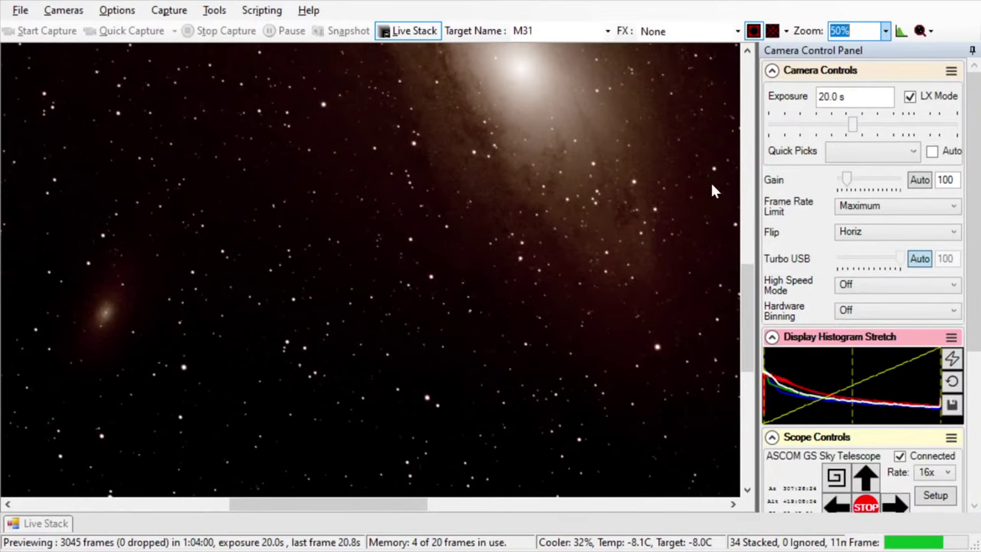
{"action": "left_click_drag", "start_coordinate": [404, 503], "coordinate": [312, 512]}
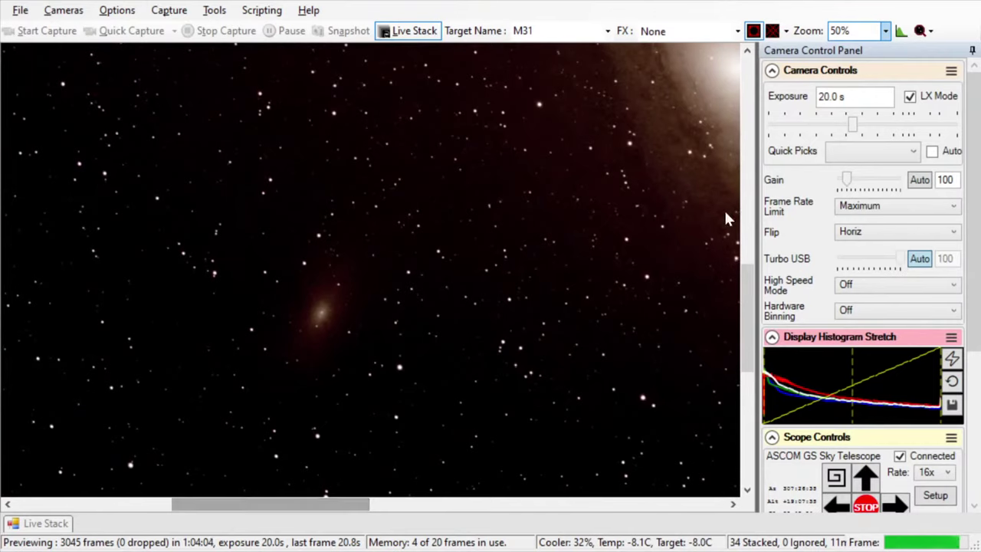
{"action": "left_click_drag", "start_coordinate": [746, 283], "coordinate": [747, 295]}
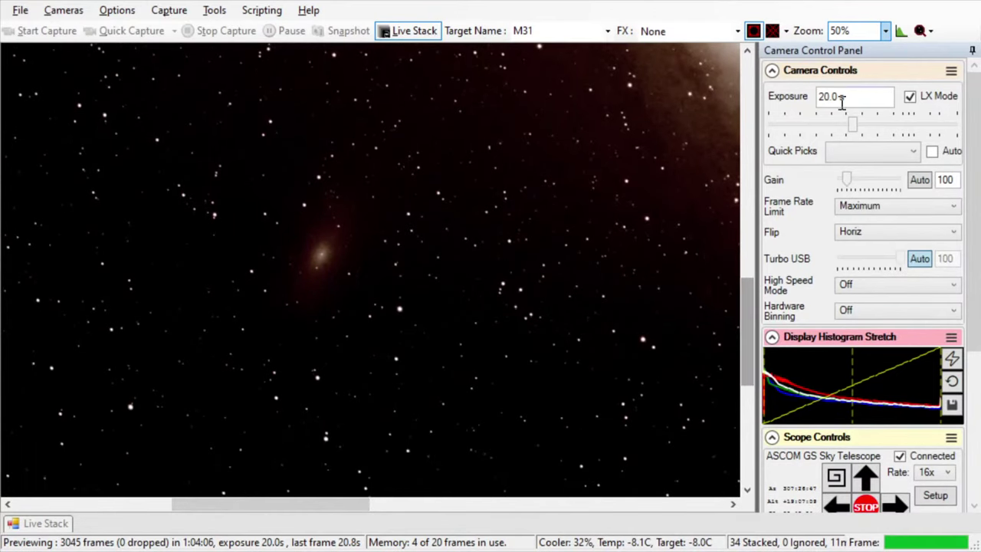
{"action": "left_click", "coordinate": [885, 31]}
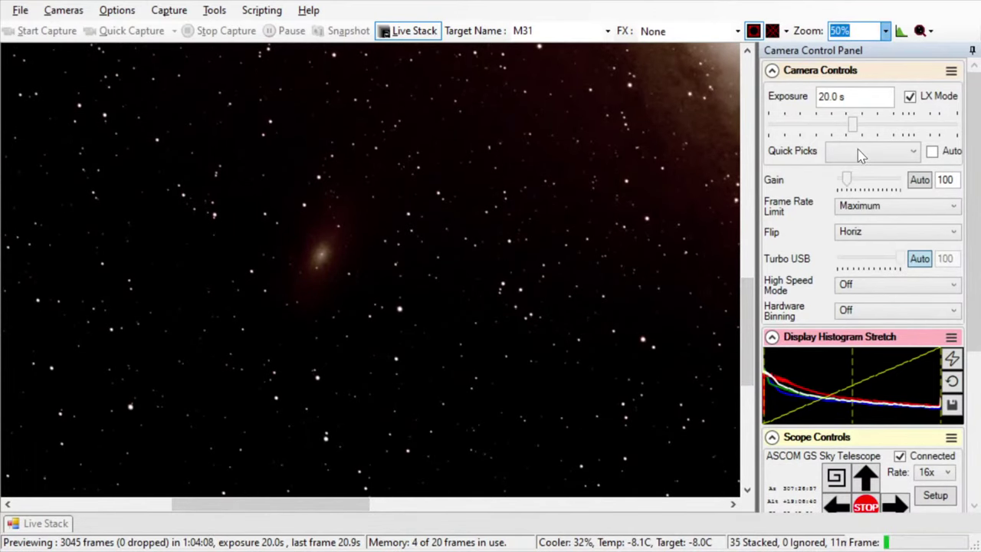
{"action": "key", "text": "Down"}
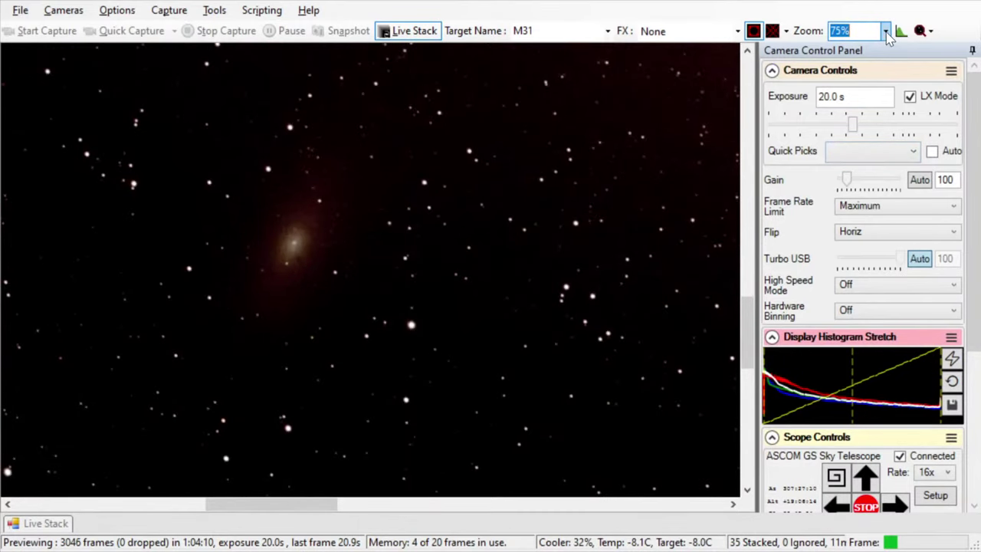
{"action": "key", "text": "Down"}
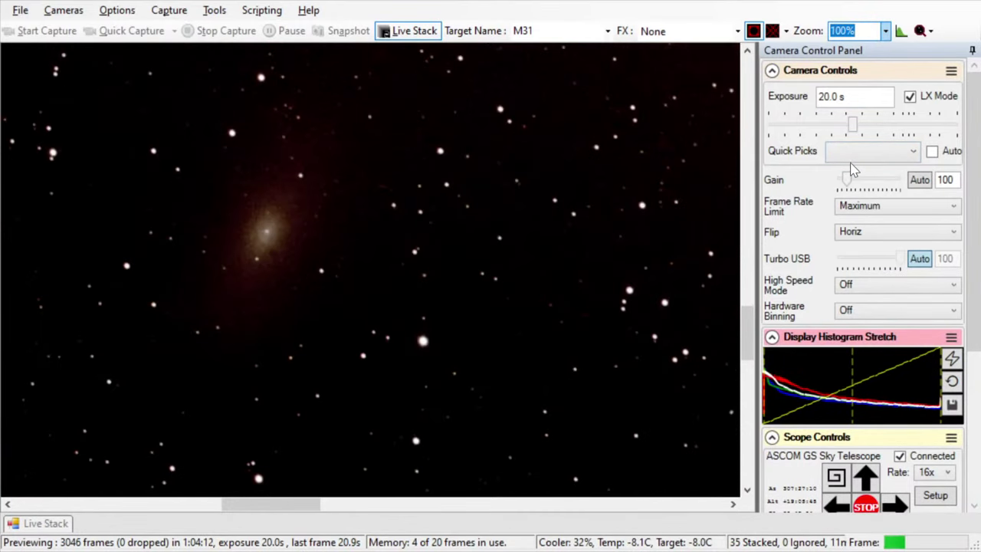
{"action": "left_click", "coordinate": [301, 258]}
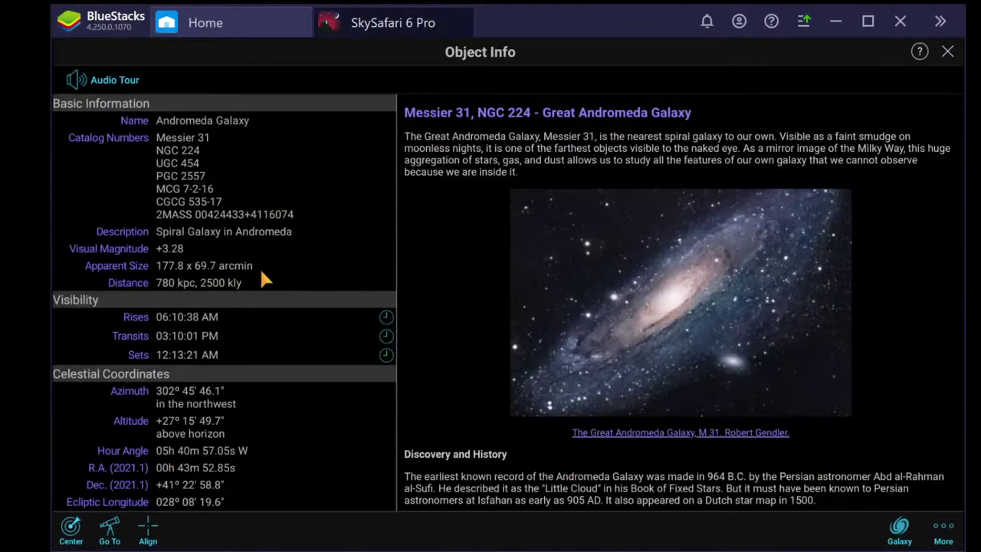
Step: Switch to SkySafari, close the M31 object information, and look up M110
{"action": "left_click", "coordinate": [947, 51]}
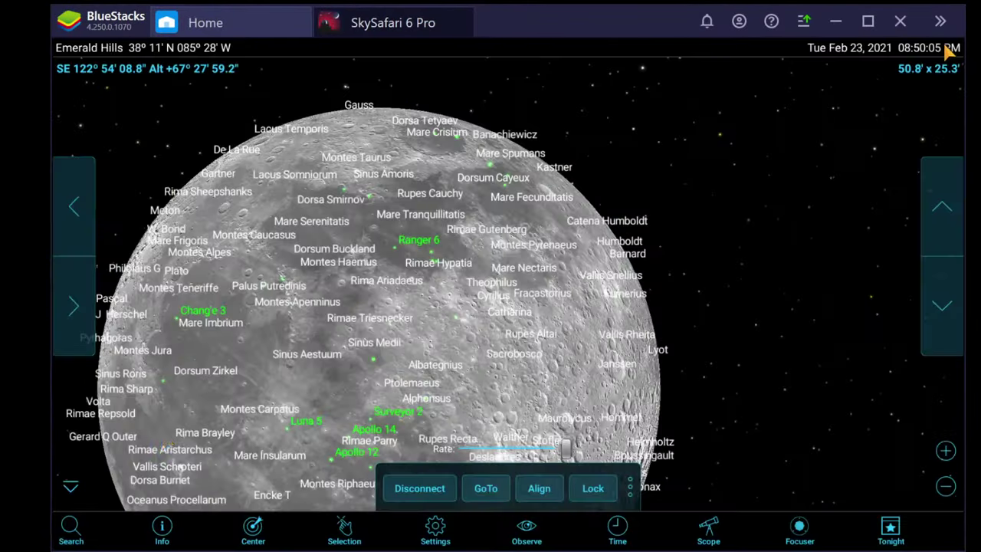
{"action": "left_click", "coordinate": [73, 525]}
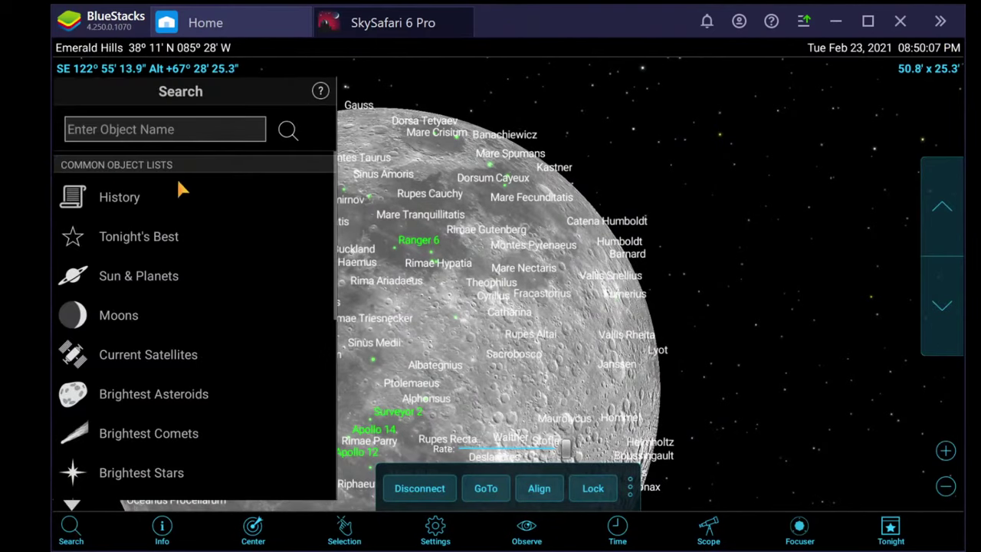
{"action": "left_click", "coordinate": [157, 130]}
{"action": "type", "text": "m110"}
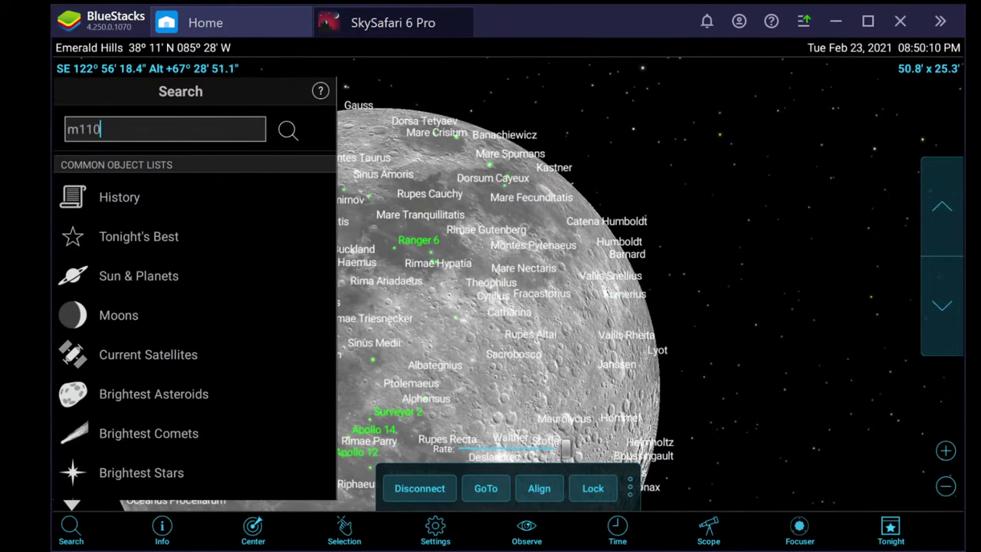
{"action": "key", "text": "Return"}
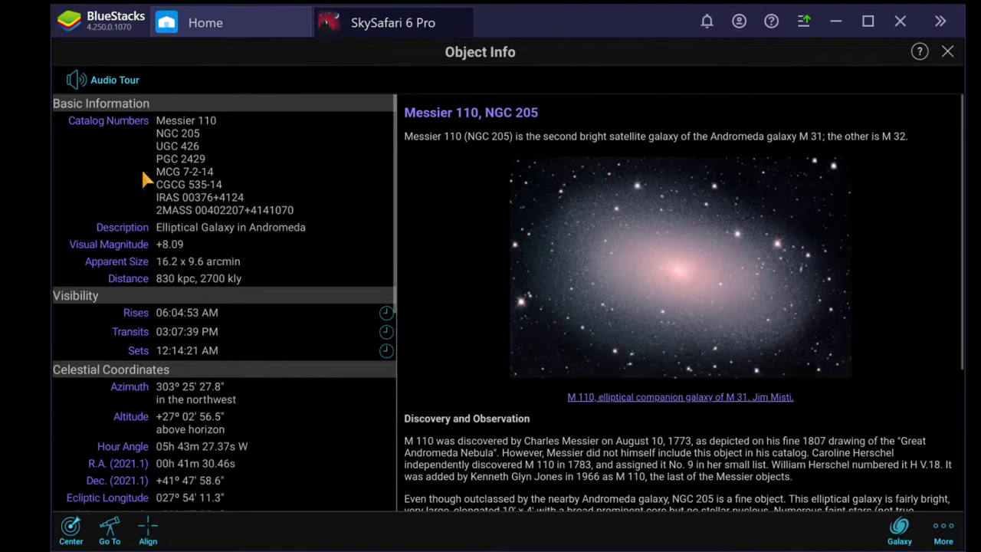
Step: Center the sky chart on M110 and reopen its object information to compare with the stacked image
{"action": "left_click", "coordinate": [69, 527]}
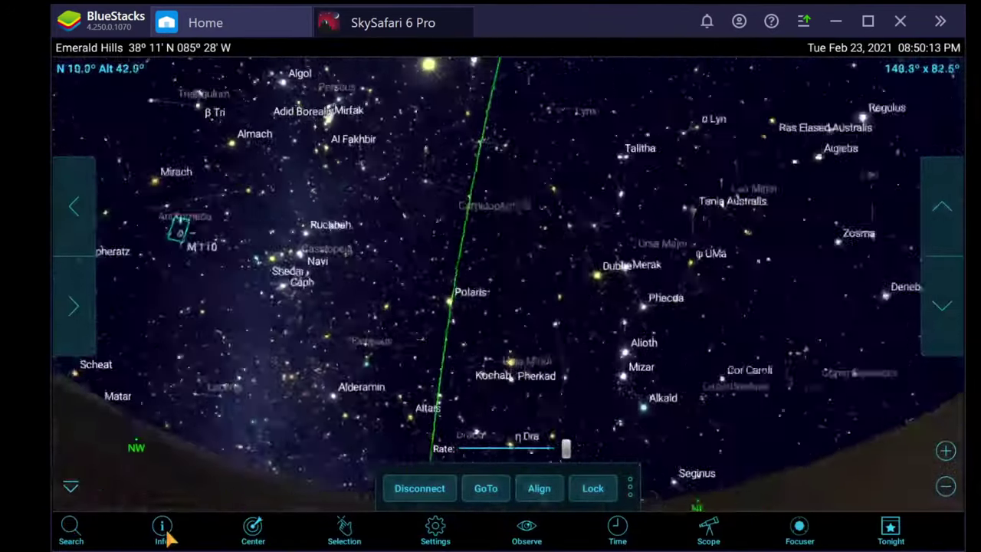
{"action": "left_click", "coordinate": [164, 532]}
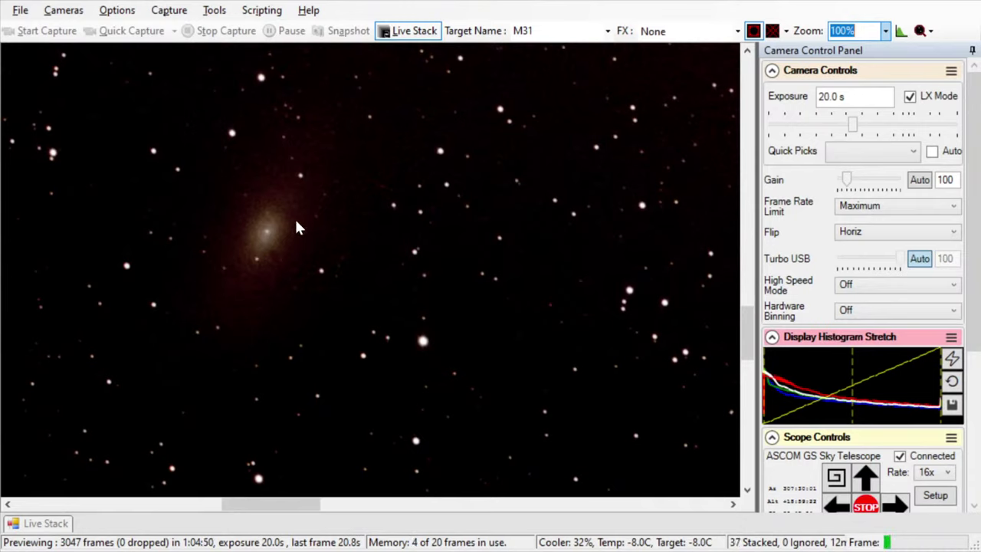
{"action": "left_click", "coordinate": [306, 268]}
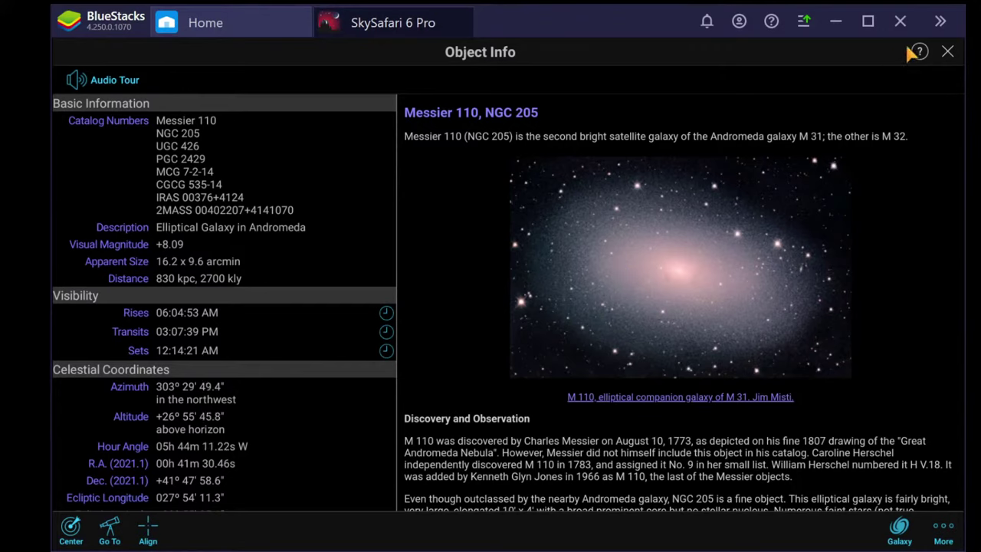
Step: In SkySafari, close the M110 information, look up M31 again, and start its audio tour
{"action": "left_click", "coordinate": [947, 51]}
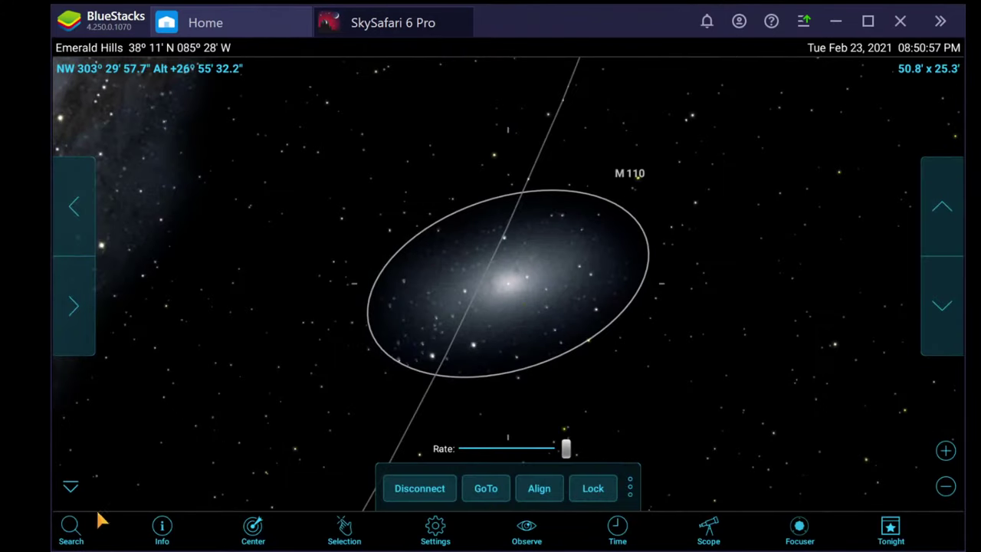
{"action": "left_click", "coordinate": [73, 535]}
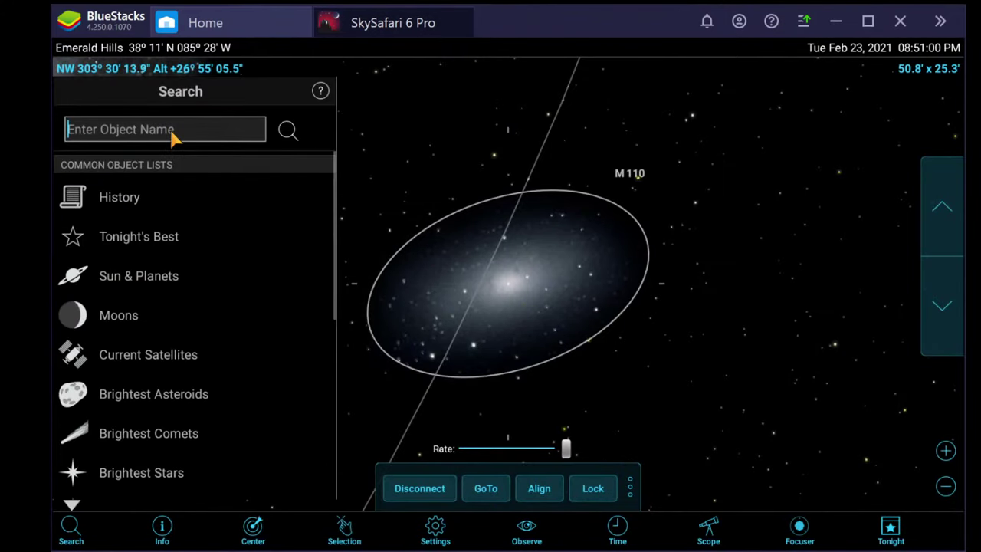
{"action": "type", "text": "m31"}
{"action": "key", "text": "Return"}
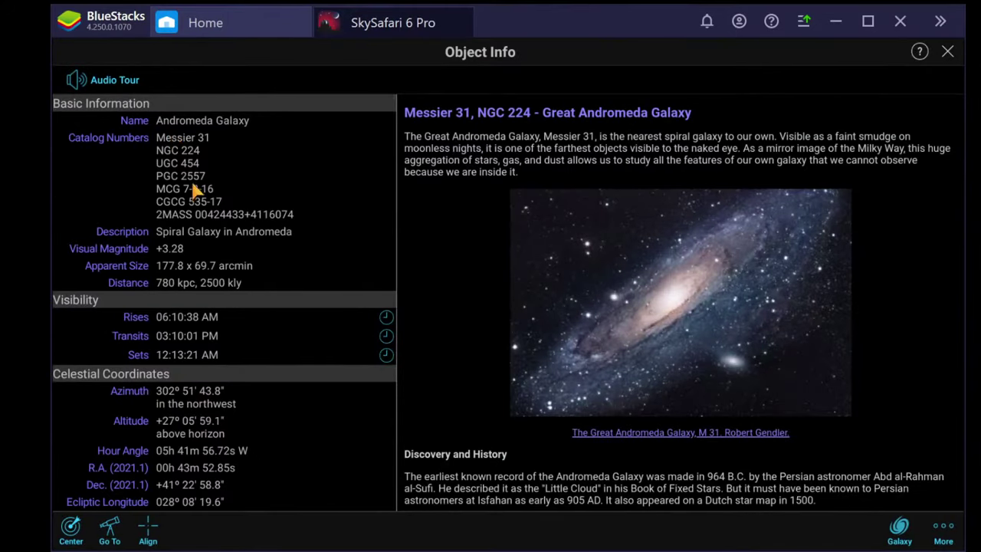
{"action": "left_click", "coordinate": [78, 82]}
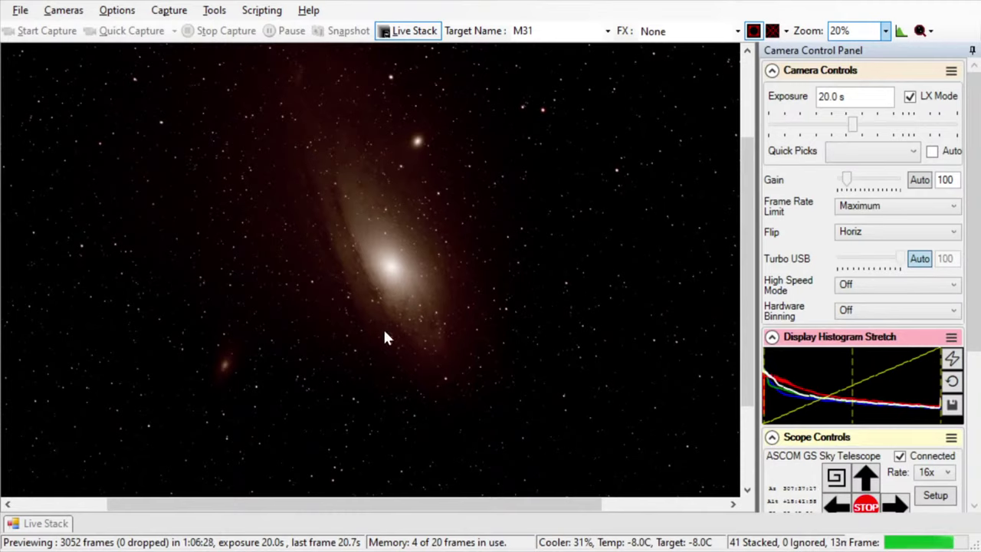
Step: Switch to SharpCap, pin the Live Stack panel open, and bring M31's core and its fainter companion into view
{"action": "left_click", "coordinate": [39, 524]}
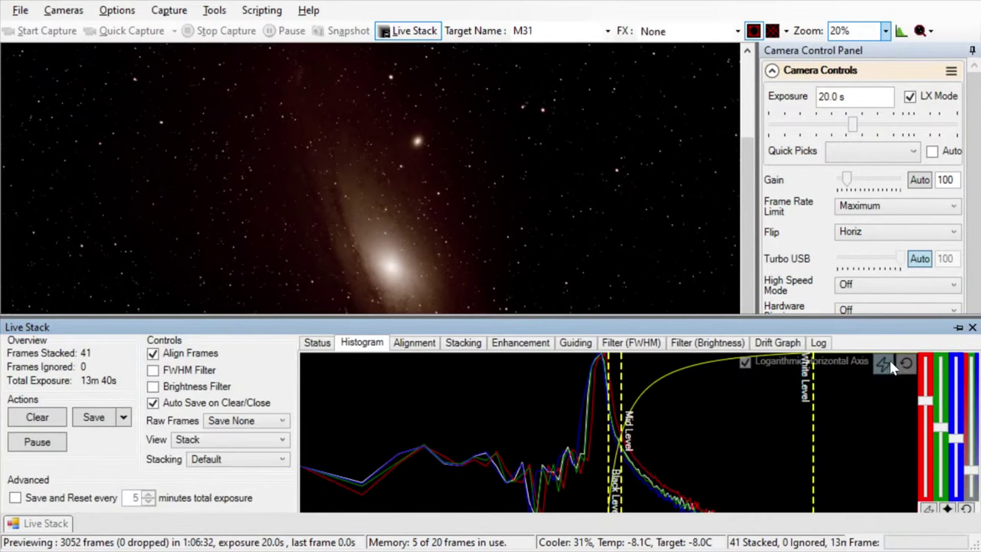
{"action": "left_click", "coordinate": [958, 327]}
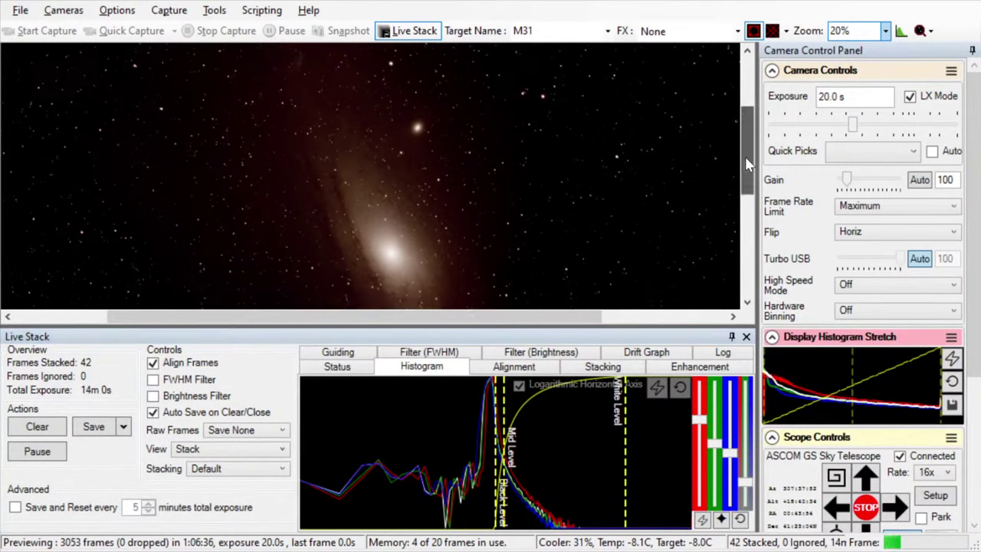
{"action": "left_click_drag", "start_coordinate": [745, 164], "coordinate": [745, 191]}
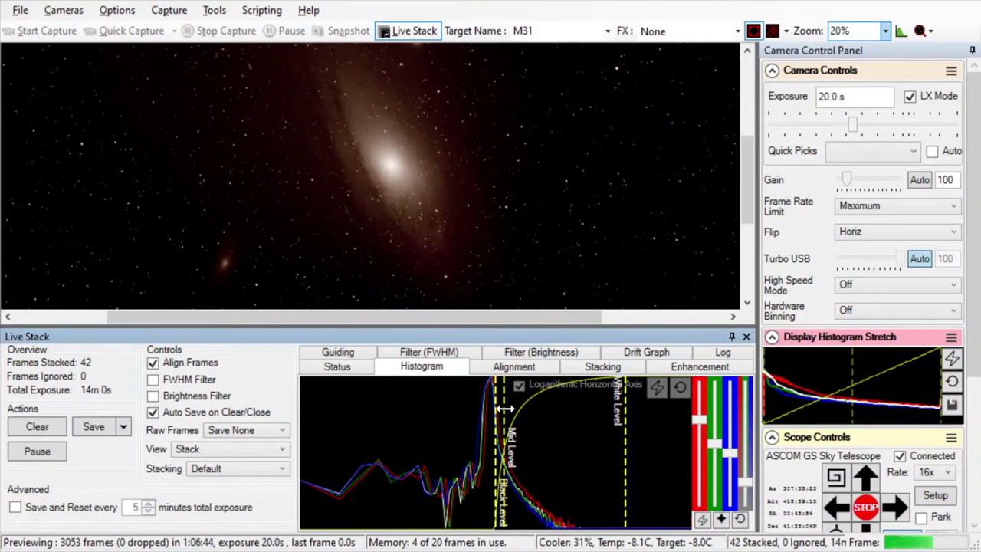
Step: Lower the stack's mid level slightly and auto-hide the Live Stack panel to frame M31 with both companions
{"action": "left_click_drag", "start_coordinate": [506, 410], "coordinate": [502, 410]}
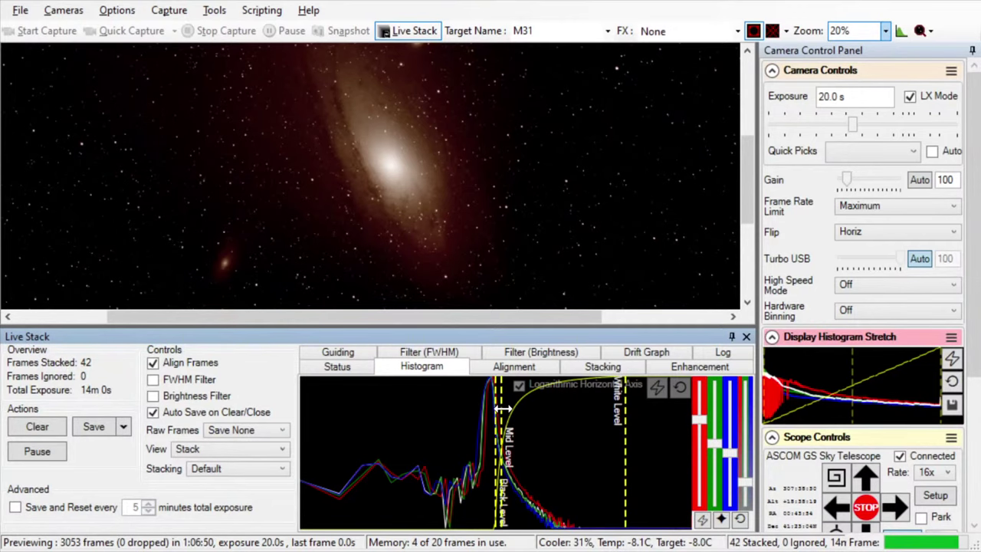
{"action": "left_click_drag", "start_coordinate": [746, 174], "coordinate": [748, 170]}
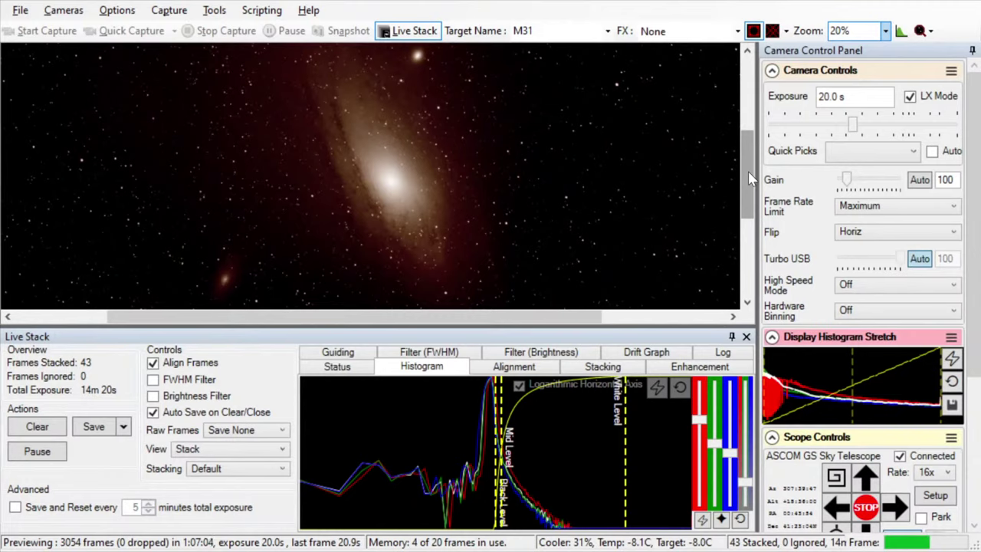
{"action": "left_click", "coordinate": [732, 338]}
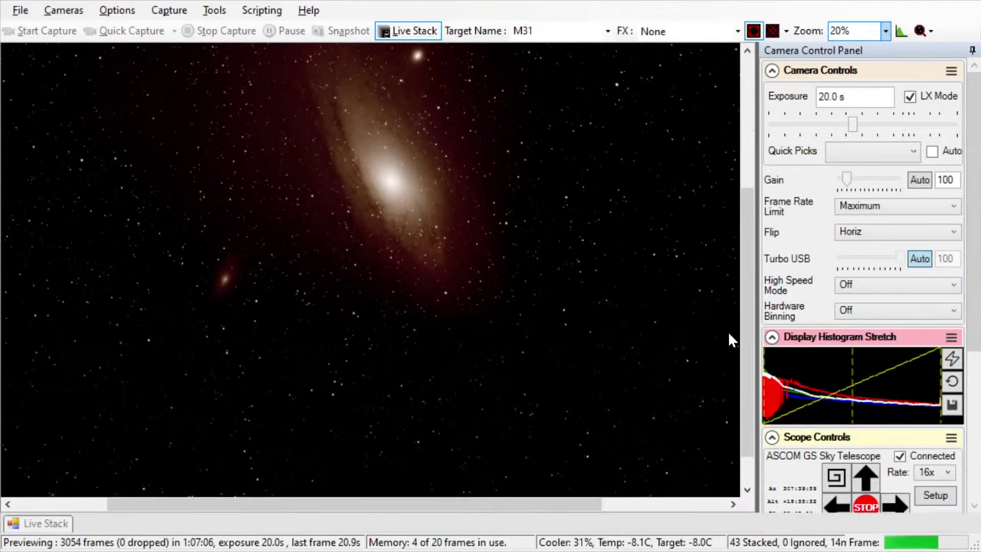
{"action": "left_click_drag", "start_coordinate": [744, 284], "coordinate": [741, 235]}
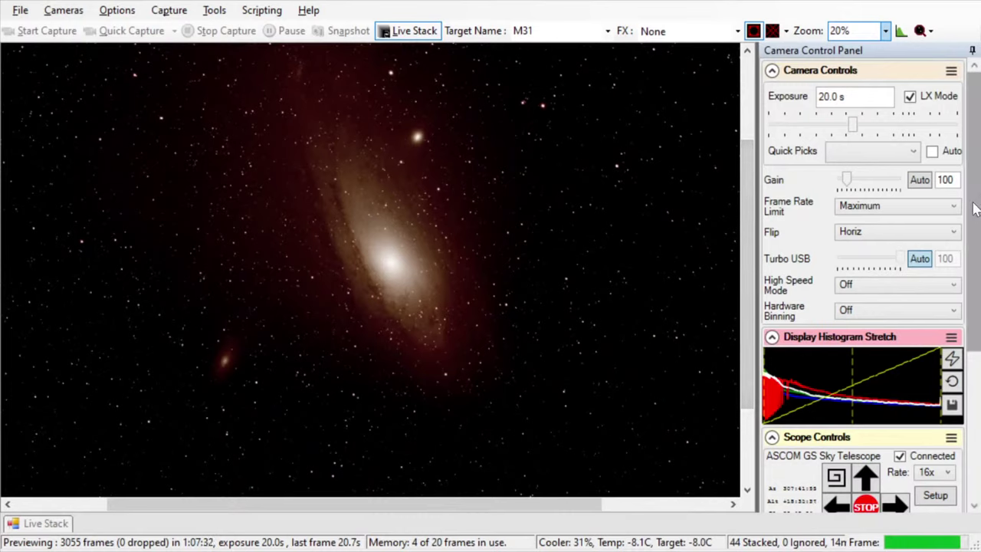
Step: Expand the camera's Thermal Controls to view the cooler and anti-dew heater settings
{"action": "left_click_drag", "start_coordinate": [976, 222], "coordinate": [978, 380]}
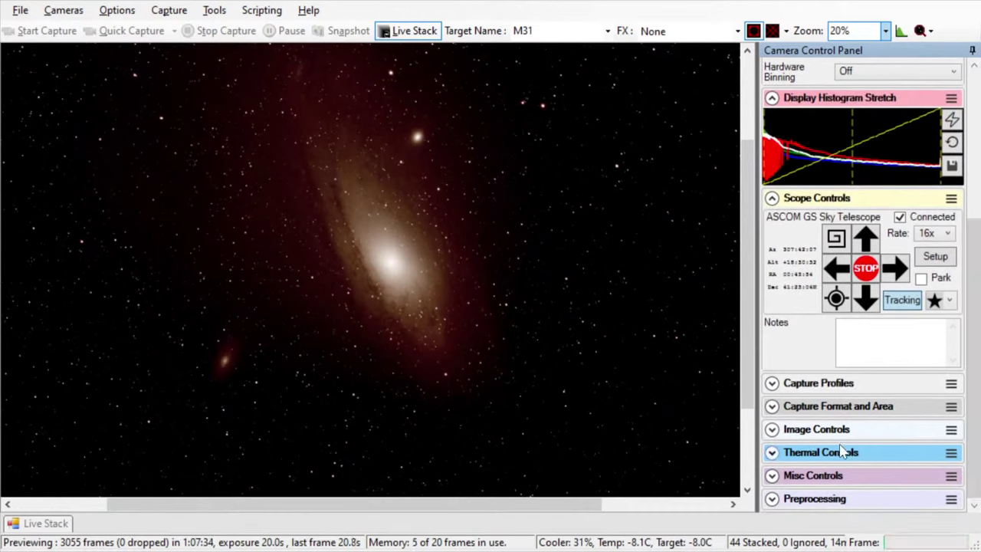
{"action": "left_click", "coordinate": [771, 452]}
{"action": "scroll", "coordinate": [974, 422], "scroll_direction": "down", "scroll_amount": 3}
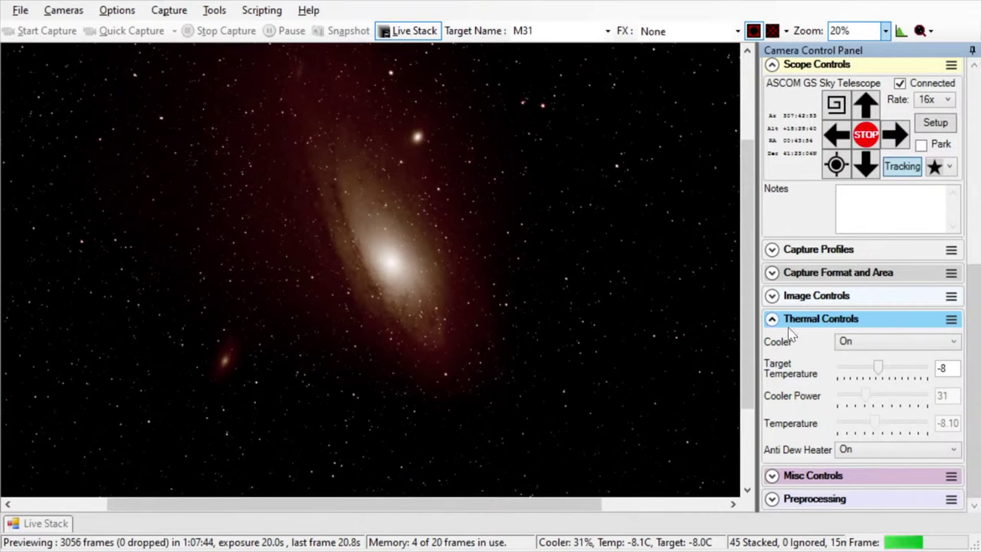
Step: Collapse the Thermal Controls and slightly lower the live stack's black and mid levels to brighten M31's outer regions
{"action": "scroll", "coordinate": [775, 329], "scroll_direction": "up", "scroll_amount": 3}
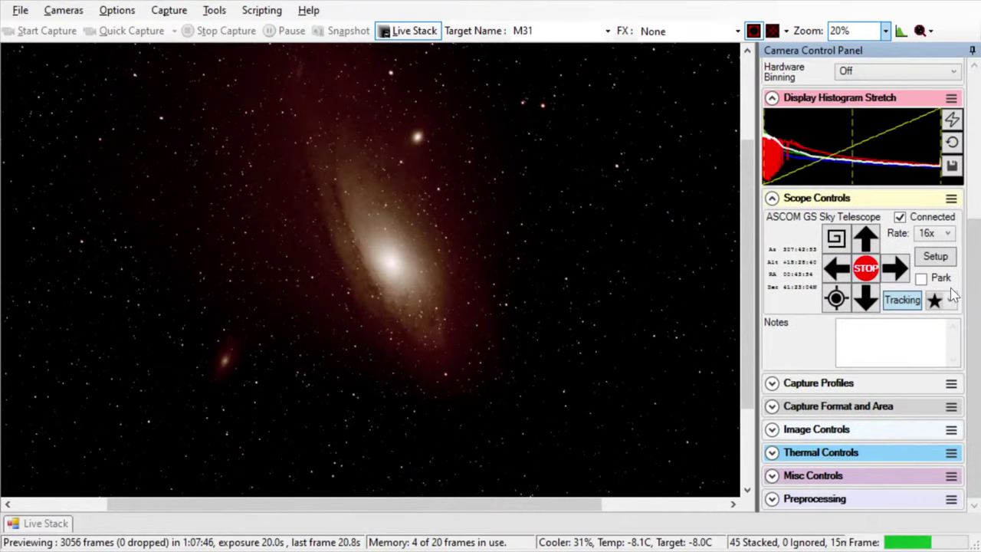
{"action": "left_click_drag", "start_coordinate": [972, 299], "coordinate": [969, 136]}
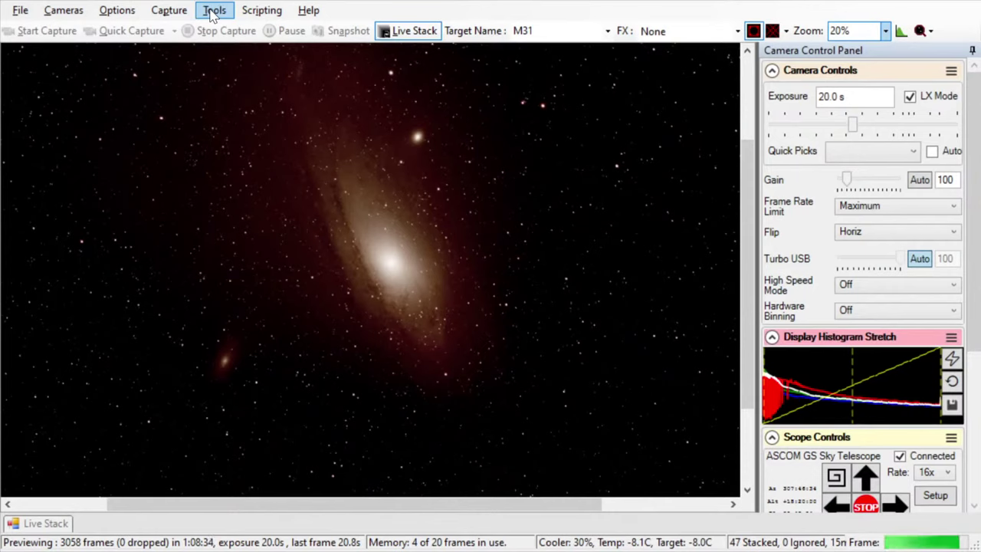
{"action": "left_click", "coordinate": [40, 526]}
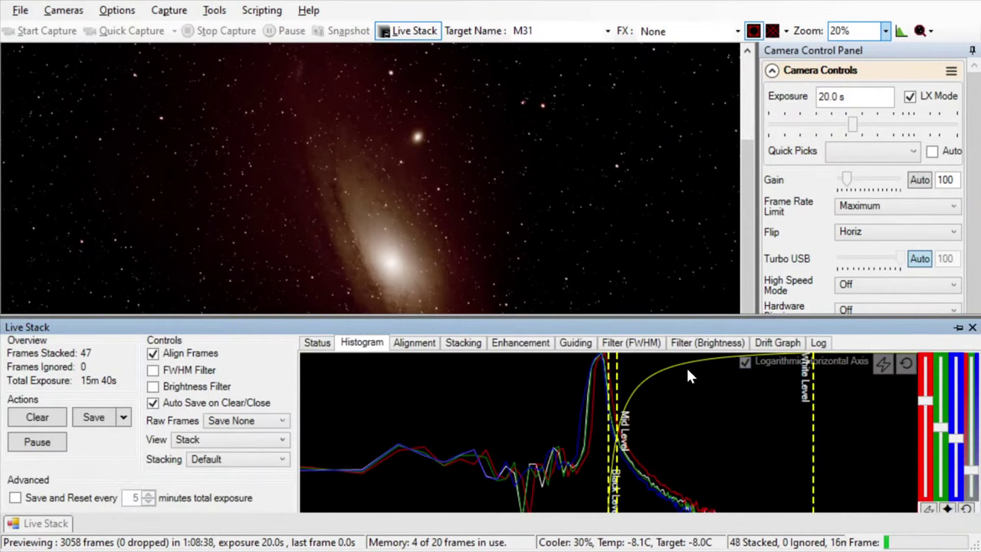
{"action": "left_click_drag", "start_coordinate": [605, 378], "coordinate": [612, 385]}
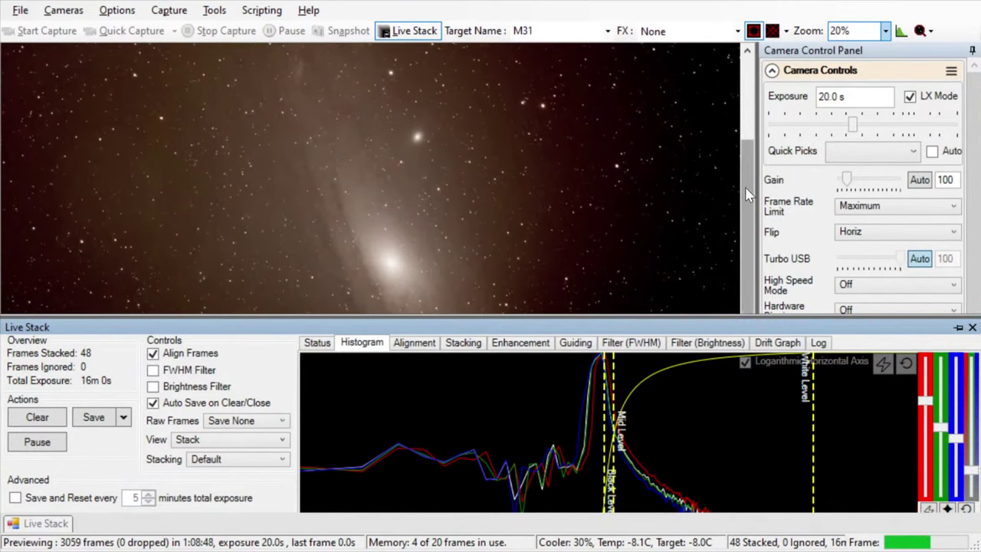
{"action": "scroll", "coordinate": [751, 178], "scroll_direction": "up", "scroll_amount": 1}
{"action": "mouse_move", "coordinate": [751, 177]}
{"action": "left_mouse_down"}
{"action": "mouse_move", "coordinate": [745, 198]}
{"action": "mouse_move", "coordinate": [742, 165]}
{"action": "left_mouse_up"}
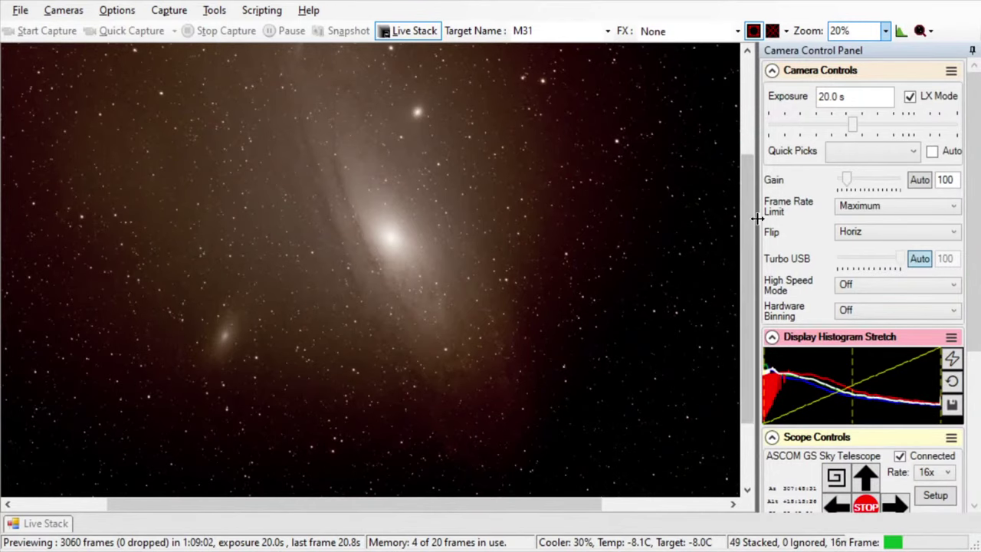
{"action": "left_click_drag", "start_coordinate": [755, 228], "coordinate": [753, 176]}
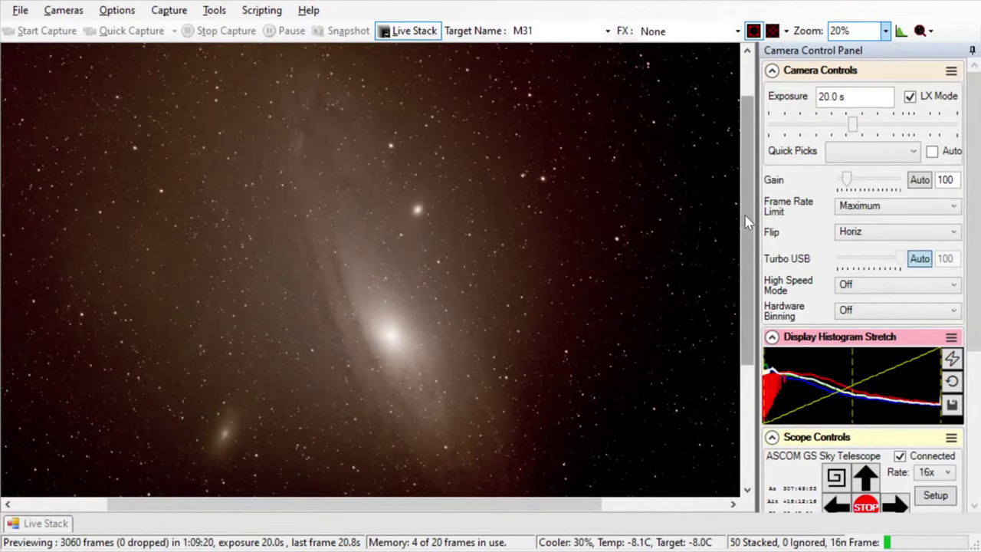
{"action": "scroll", "coordinate": [744, 202], "scroll_direction": "up", "scroll_amount": 1}
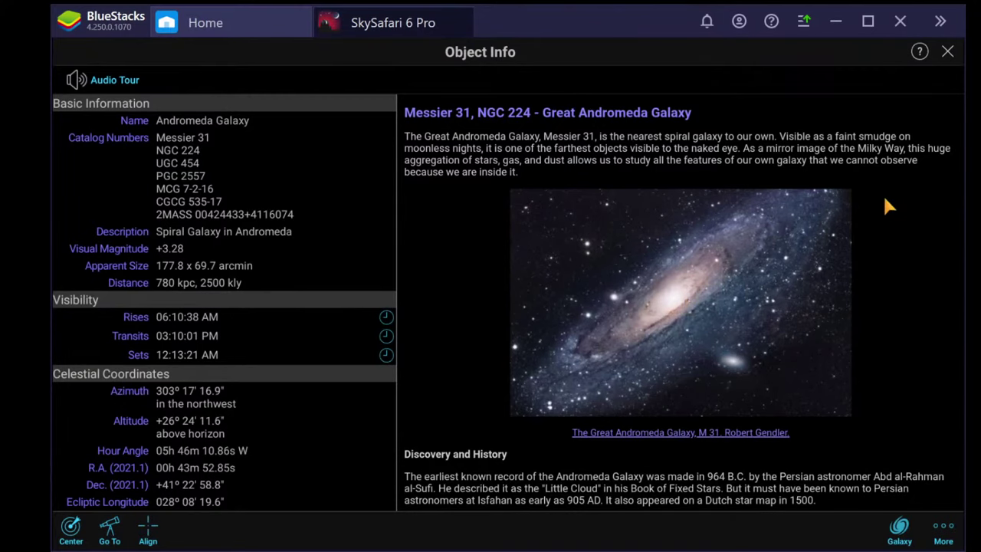
Step: Switch to SkySafari and read through the M31 article's history, early photographs and globular cluster sections
{"action": "scroll", "coordinate": [903, 201], "scroll_direction": "down", "scroll_amount": 2}
{"action": "scroll", "coordinate": [832, 368], "scroll_direction": "down", "scroll_amount": 10}
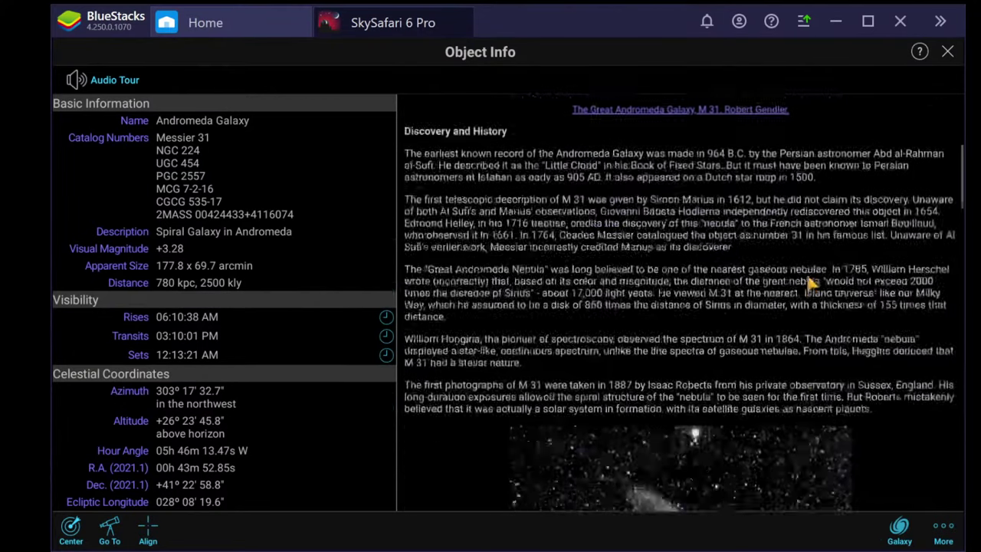
{"action": "scroll", "coordinate": [832, 368], "scroll_direction": "up", "scroll_amount": 3}
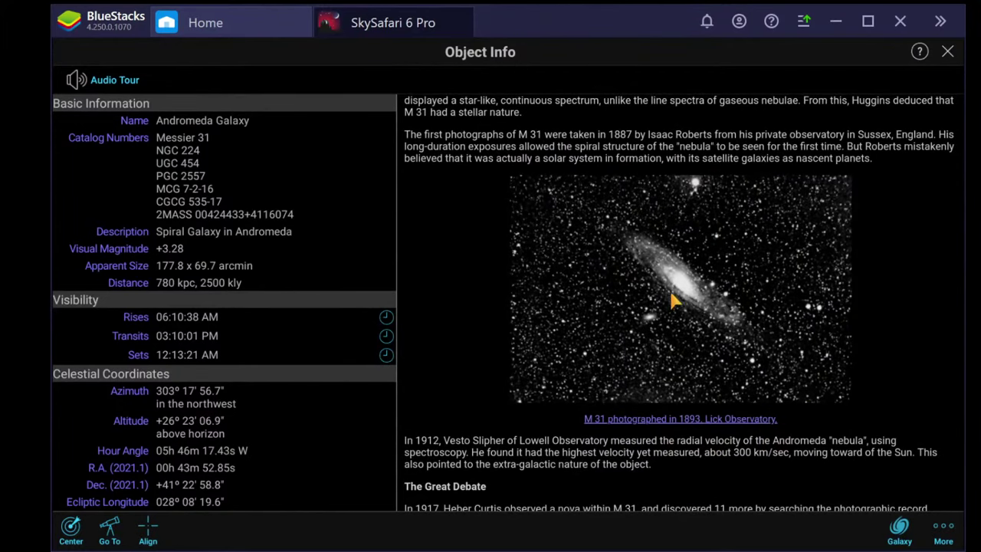
{"action": "scroll", "coordinate": [870, 271], "scroll_direction": "down", "scroll_amount": 2}
{"action": "scroll", "coordinate": [872, 278], "scroll_direction": "down", "scroll_amount": 12}
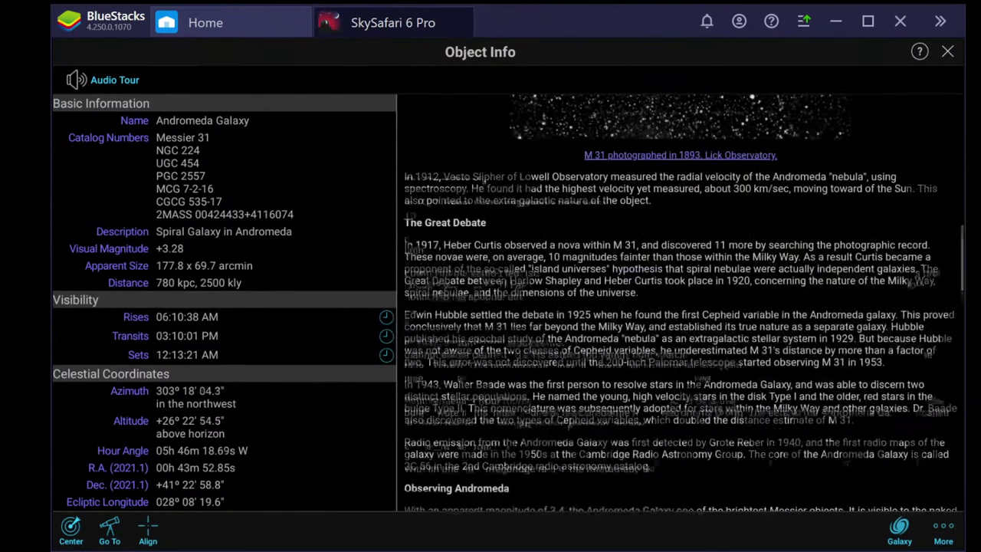
{"action": "scroll", "coordinate": [855, 299], "scroll_direction": "down", "scroll_amount": 6}
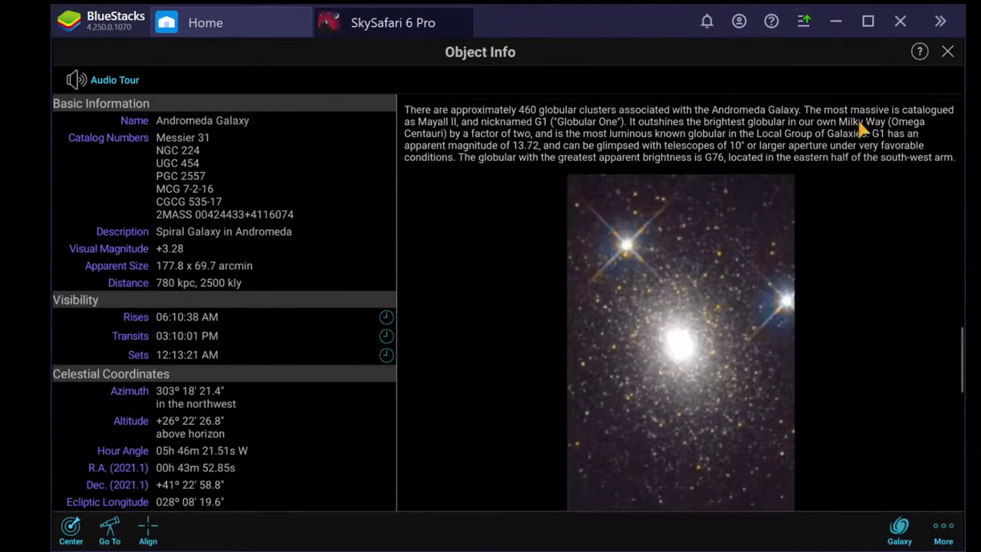
{"action": "scroll", "coordinate": [801, 280], "scroll_direction": "up", "scroll_amount": 6}
{"action": "scroll", "coordinate": [679, 304], "scroll_direction": "up", "scroll_amount": 1}
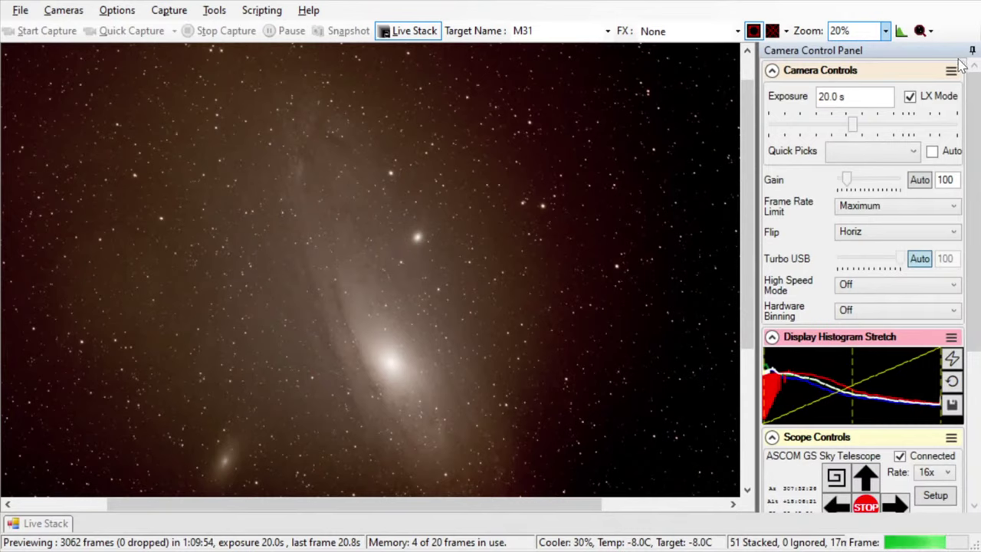
Step: Return to SharpCap, enlarge the stack to 40% and examine M31's core, dust lanes, outer arm and both companion galaxies
{"action": "left_click", "coordinate": [886, 31]}
{"action": "left_click", "coordinate": [870, 89]}
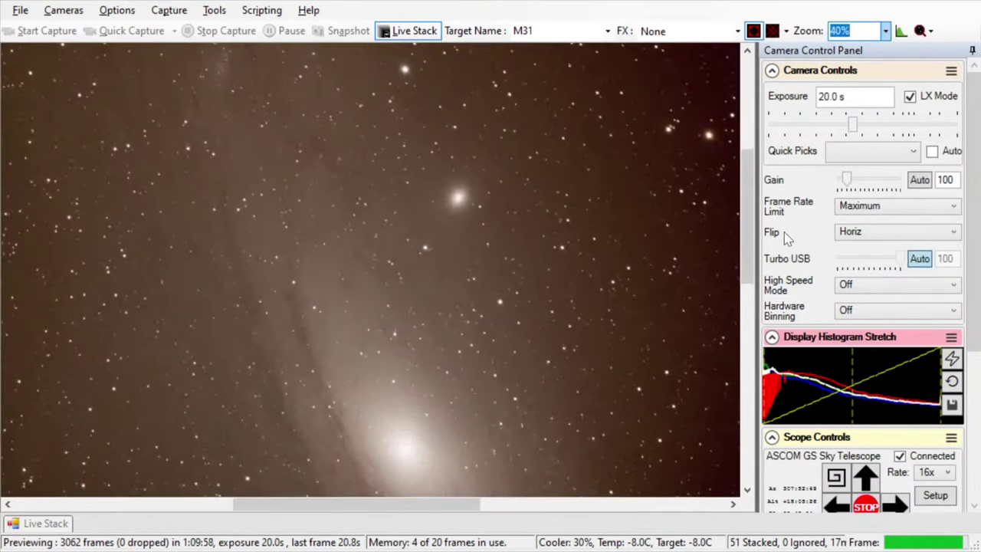
{"action": "left_click_drag", "start_coordinate": [747, 222], "coordinate": [724, 203]}
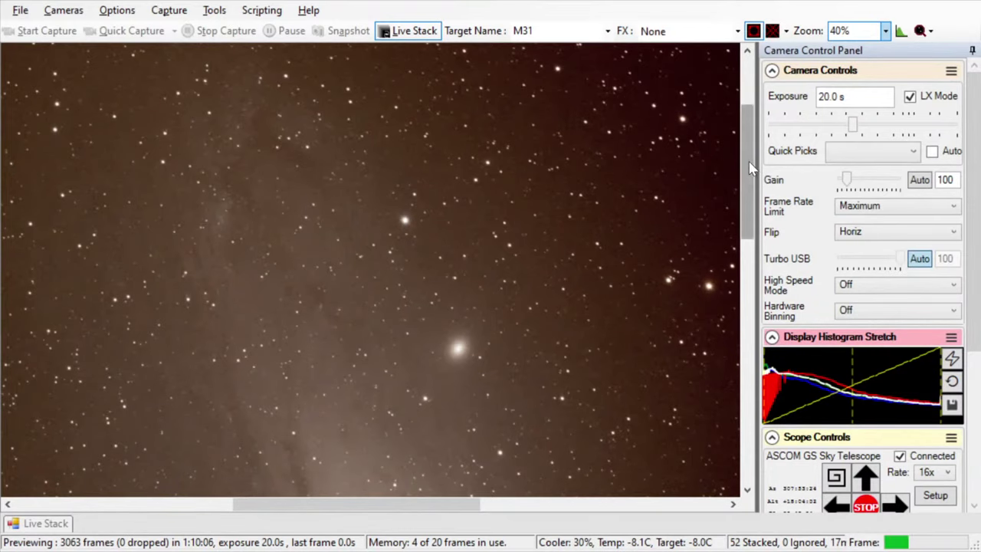
{"action": "mouse_move", "coordinate": [750, 169]}
{"action": "left_mouse_down"}
{"action": "mouse_move", "coordinate": [753, 130]}
{"action": "mouse_move", "coordinate": [755, 177]}
{"action": "left_mouse_up"}
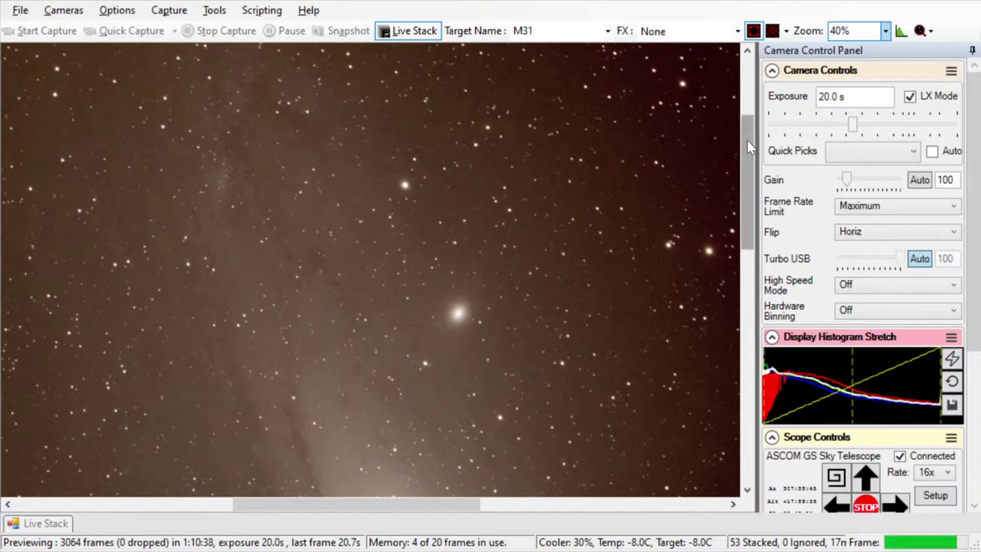
{"action": "left_click_drag", "start_coordinate": [750, 147], "coordinate": [754, 245]}
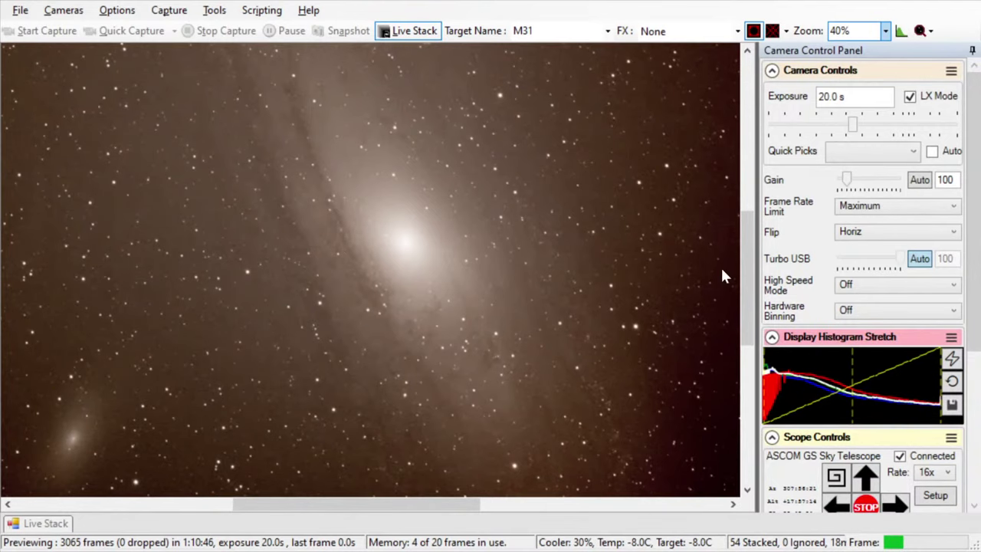
{"action": "left_click_drag", "start_coordinate": [745, 276], "coordinate": [766, 319]}
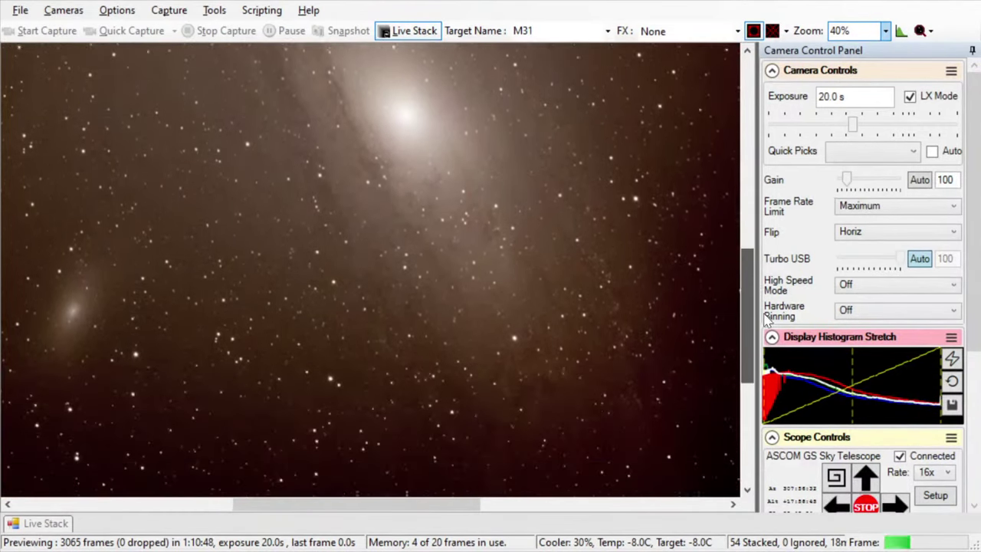
{"action": "scroll", "coordinate": [736, 303], "scroll_direction": "down", "scroll_amount": 3}
{"action": "scroll", "coordinate": [728, 291], "scroll_direction": "up", "scroll_amount": 6}
{"action": "scroll", "coordinate": [722, 283], "scroll_direction": "down", "scroll_amount": 2}
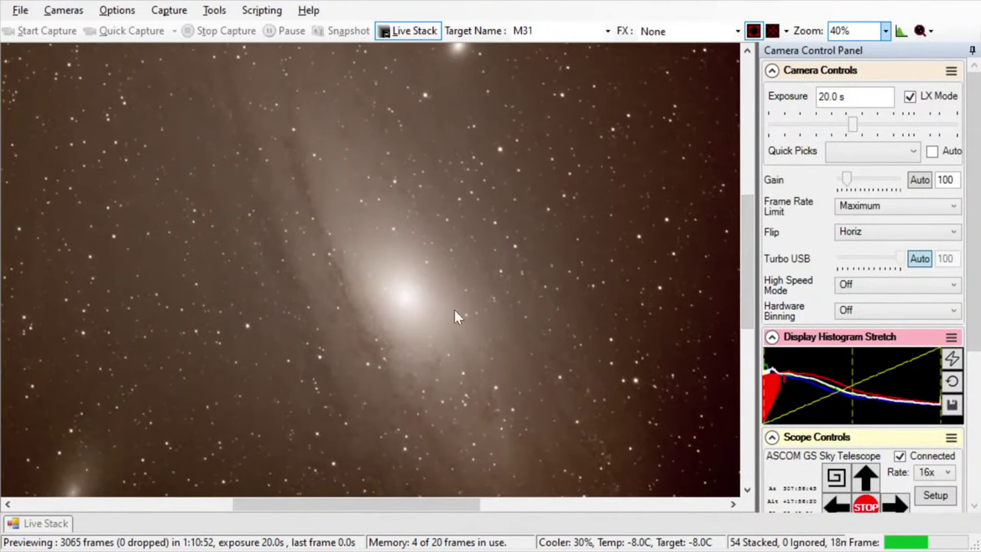
{"action": "left_click_drag", "start_coordinate": [751, 238], "coordinate": [742, 122]}
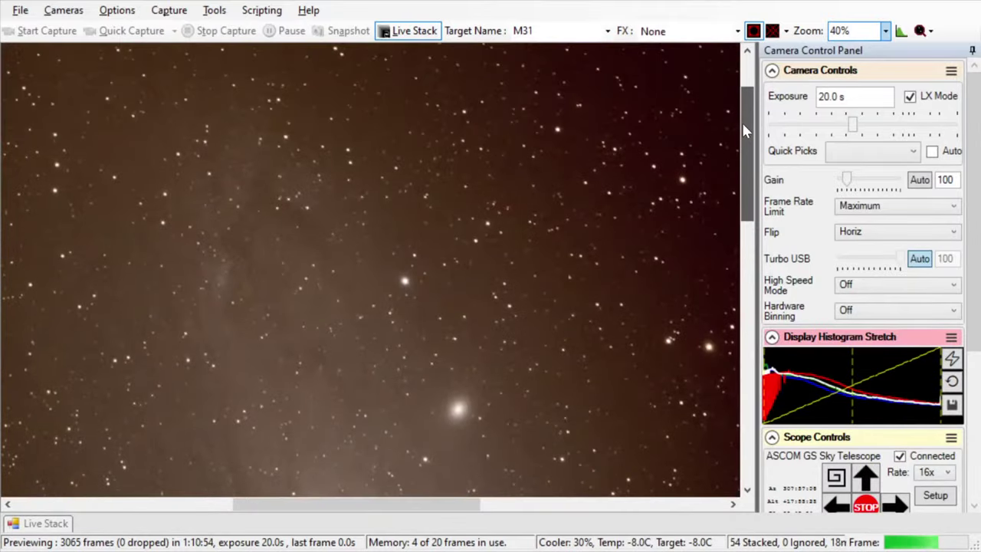
Step: Reduce the image zoom to 16% to view the whole of M31 with its companions
{"action": "left_click", "coordinate": [887, 31]}
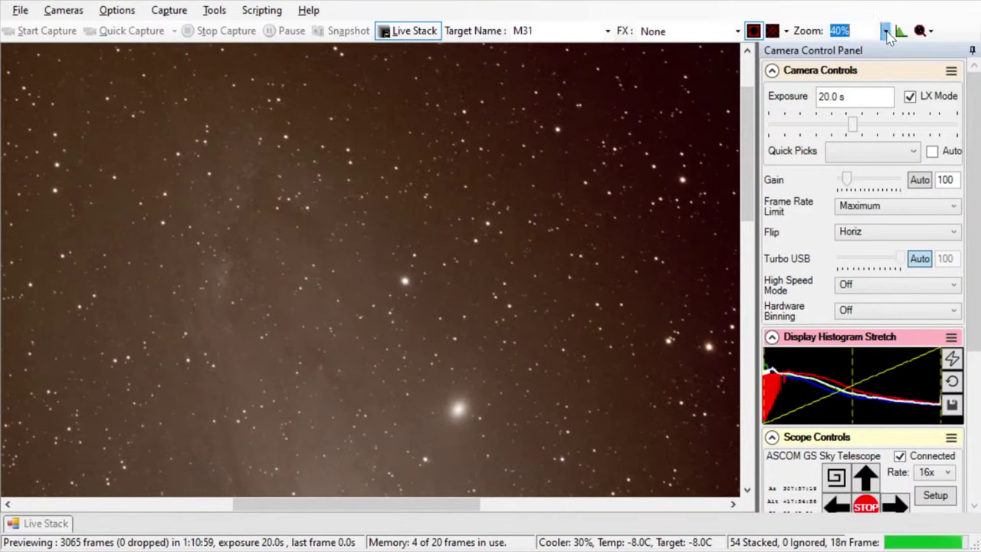
{"action": "key", "text": "Down"}
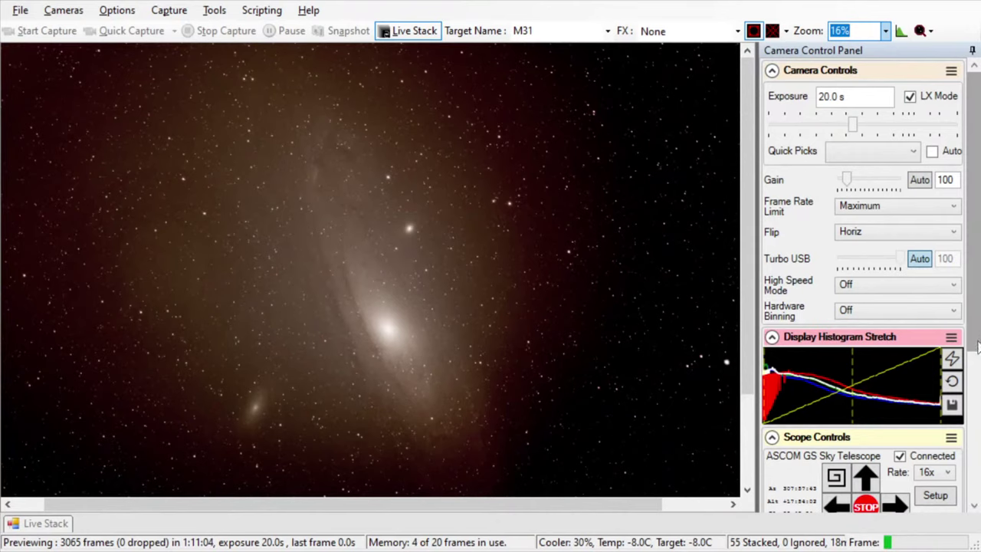
{"action": "scroll", "coordinate": [974, 371], "scroll_direction": "down", "scroll_amount": 3}
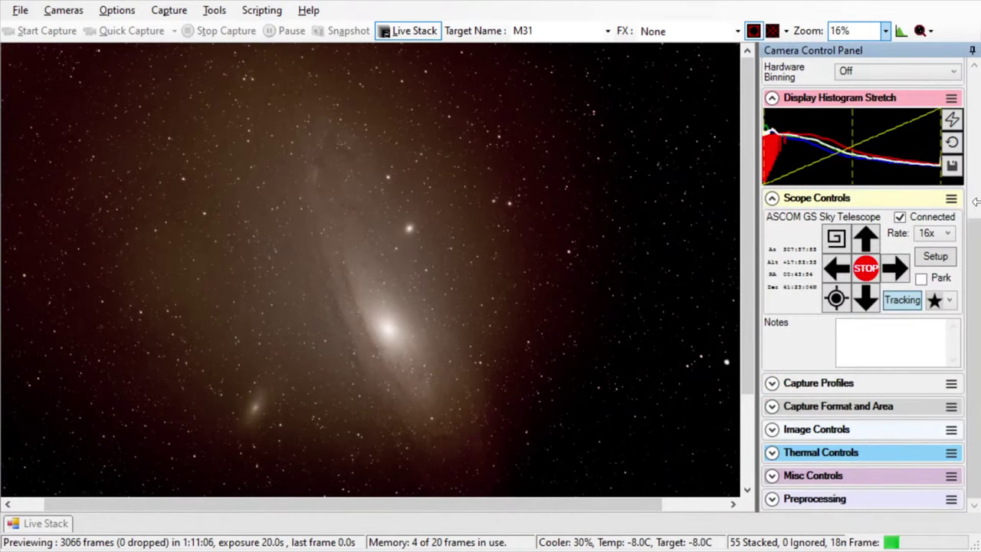
{"action": "scroll", "coordinate": [974, 198], "scroll_direction": "up", "scroll_amount": 3}
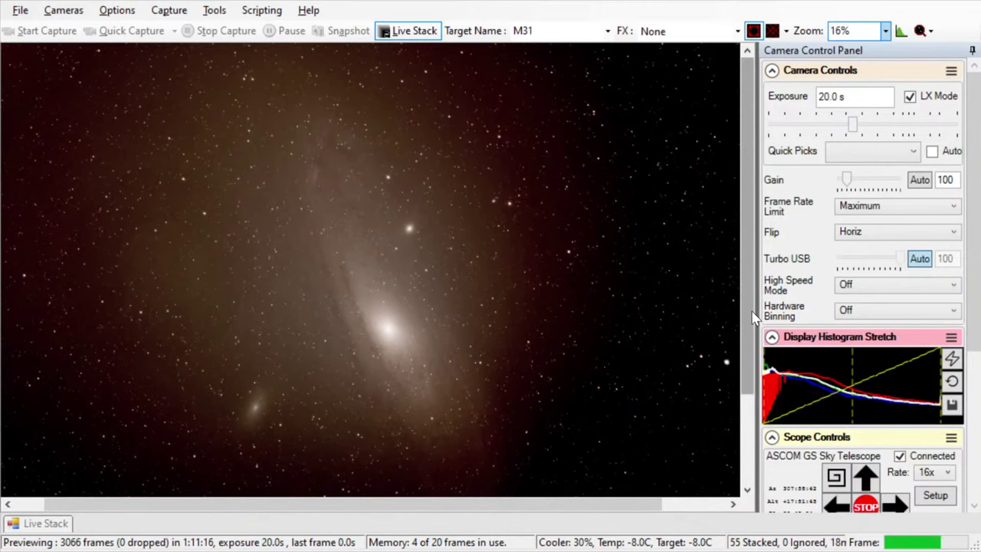
{"action": "left_click_drag", "start_coordinate": [754, 314], "coordinate": [755, 277]}
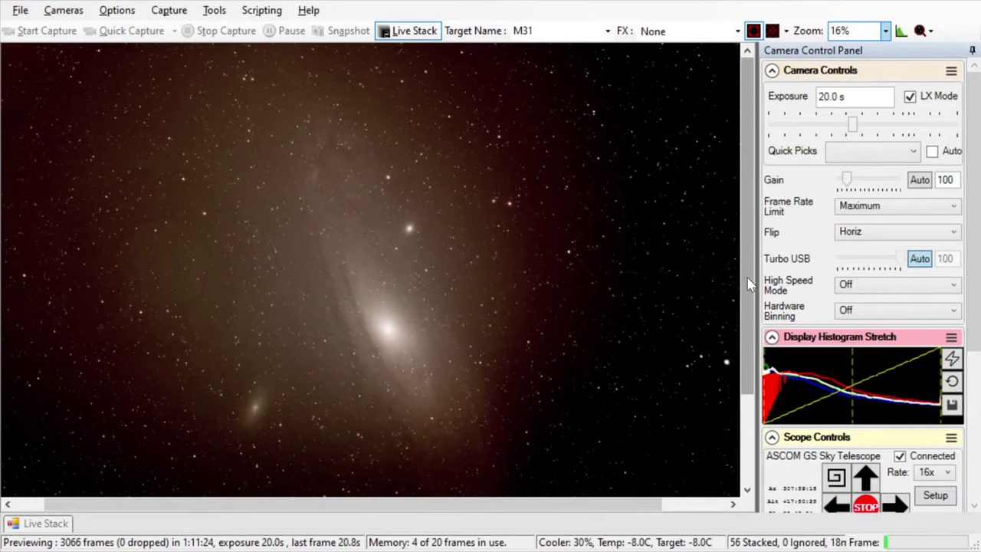
Step: Pin the Live Stack panel open and adjust the stacked image's zoom
{"action": "left_click", "coordinate": [50, 522]}
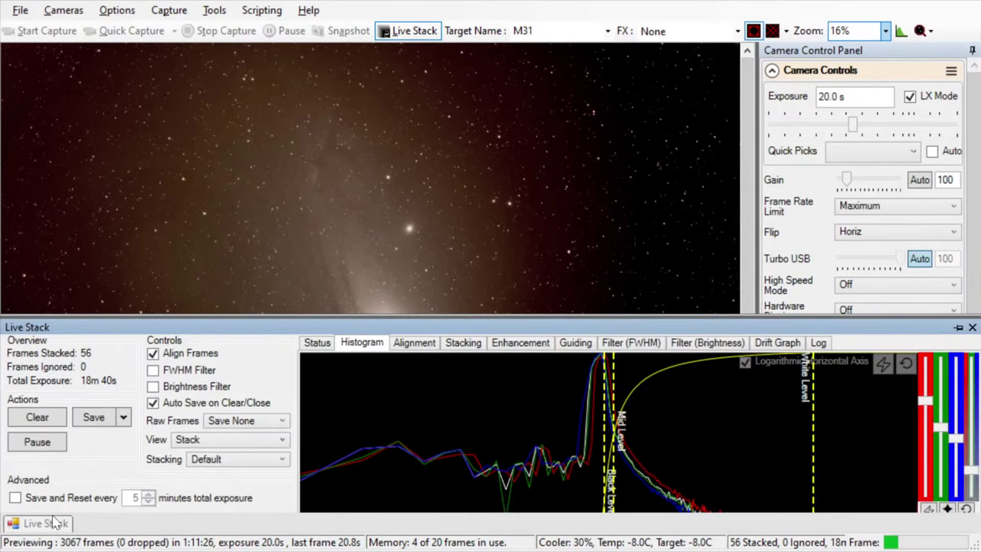
{"action": "left_click", "coordinate": [957, 327]}
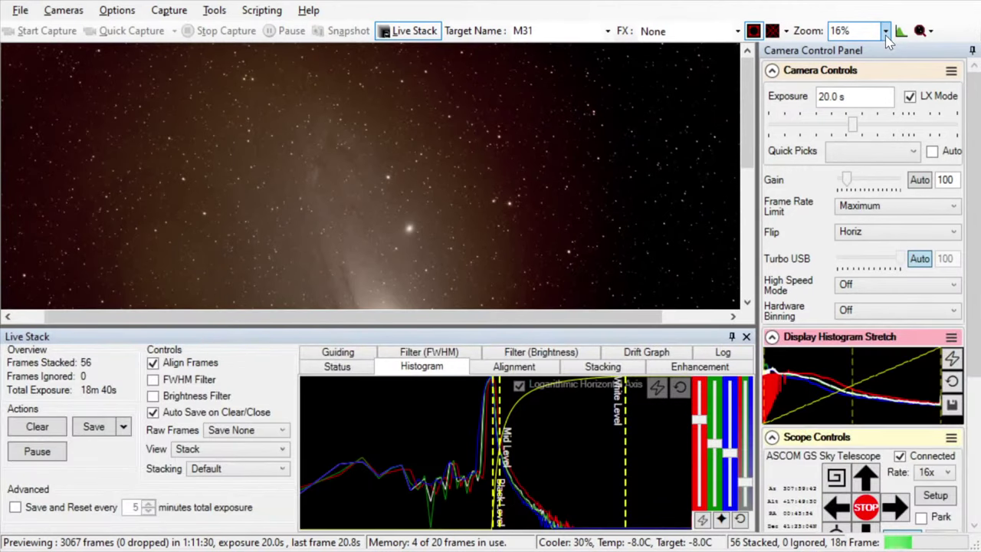
{"action": "left_click", "coordinate": [882, 34]}
{"action": "key", "text": "Up"}
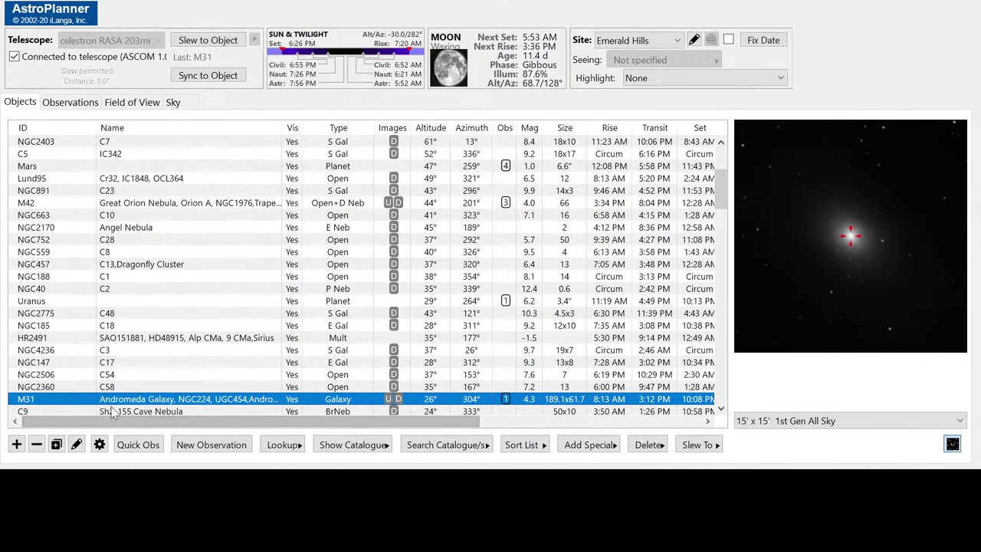
Step: Switch to AstroPlanner, add a new M31 observation, and begin its notes with "For the first, we not only saw two dust lanes in the spiral arms"
{"action": "left_click", "coordinate": [183, 445]}
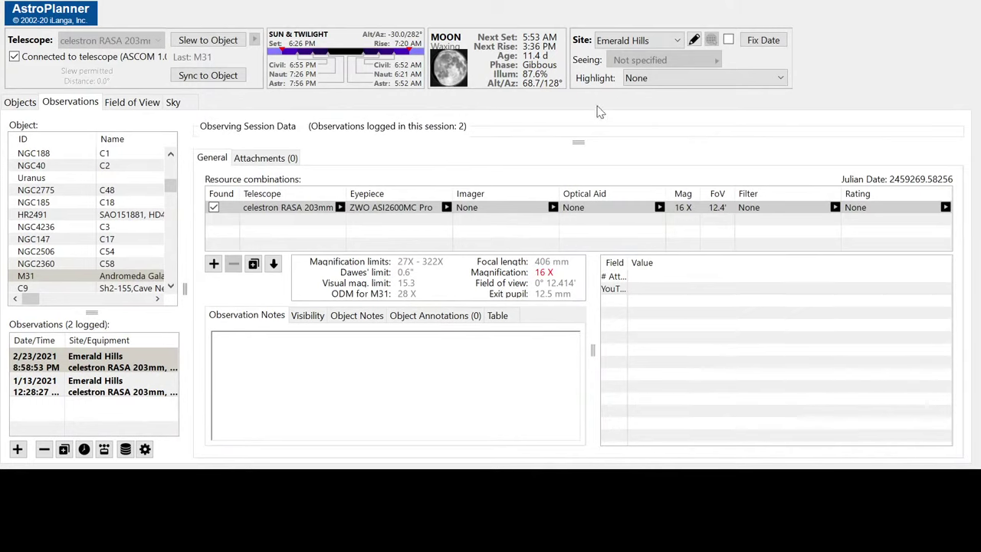
{"action": "left_click", "coordinate": [285, 405]}
{"action": "type", "text": "For the first, we not only saw the"}
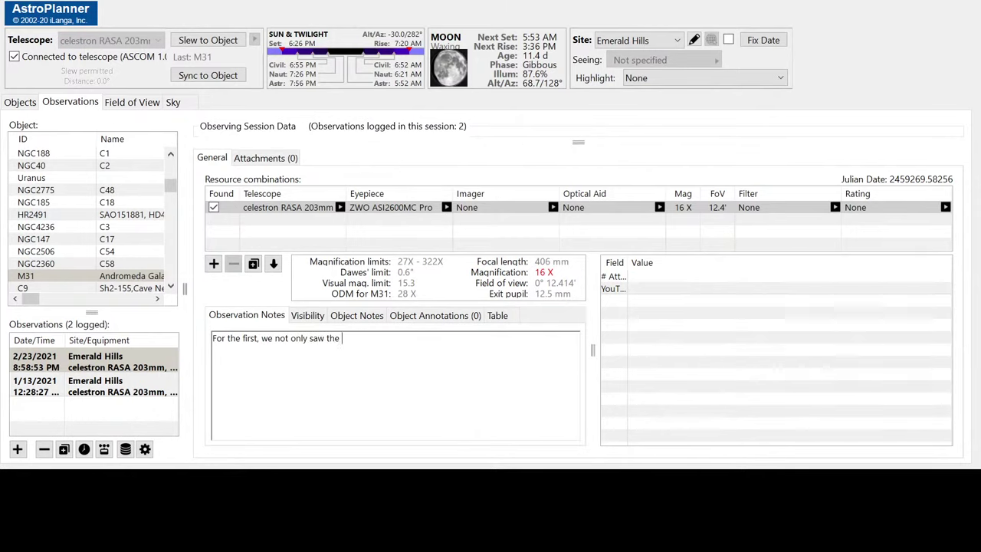
{"action": "type", "text": " dust la"}
{"action": "double_click", "coordinate": [334, 338]}
{"action": "type", "text": "two dust lanes in the spiral ar"}
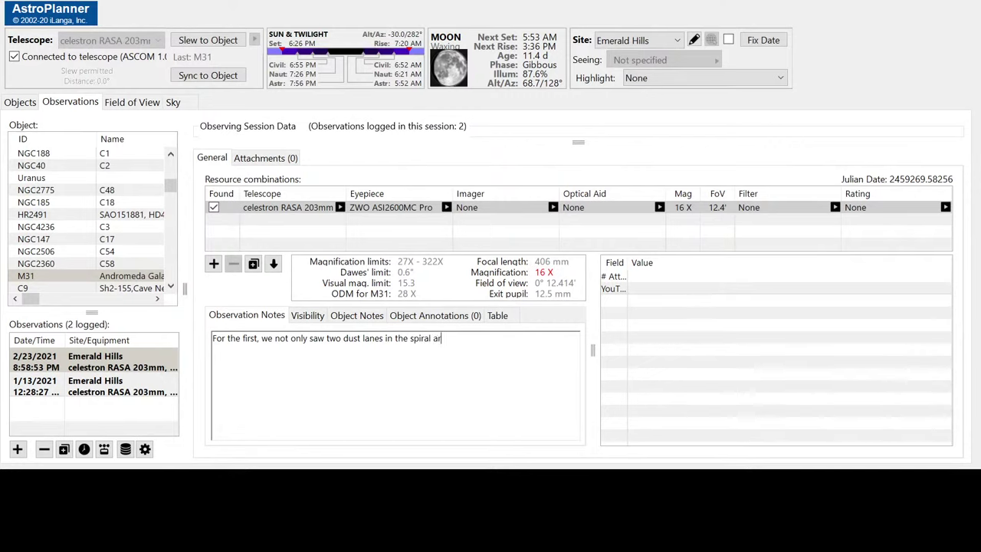
Step: Continue the notes with "but, in addition, we saw debris and dust being thrown out from the oblong end of the galaxy -- like a volcanic eruption."
{"action": "type", "text": "ms, but, in addition, we sa"}
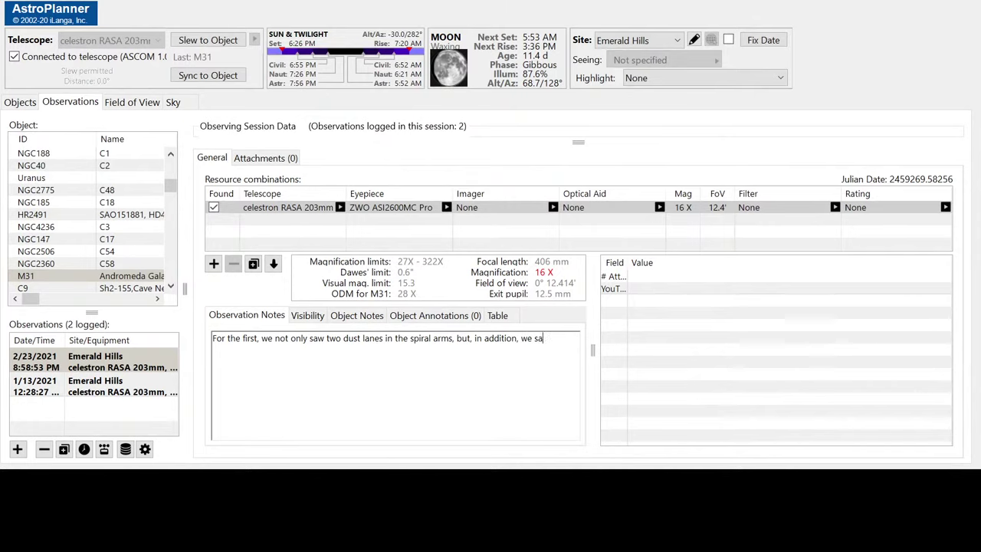
{"action": "type", "text": "w debris and dust being thrown out"}
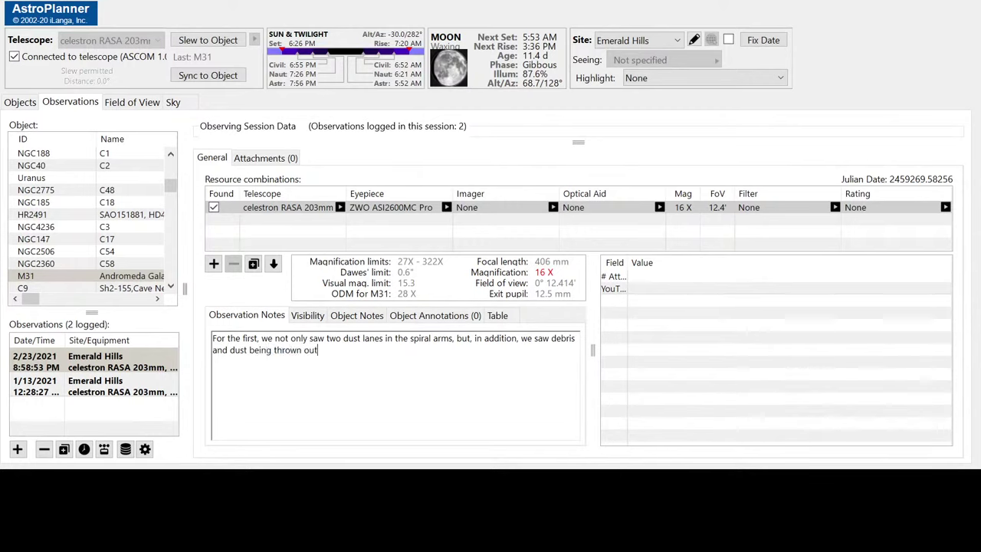
{"action": "type", "text": " from the oblong end of the galaxy"}
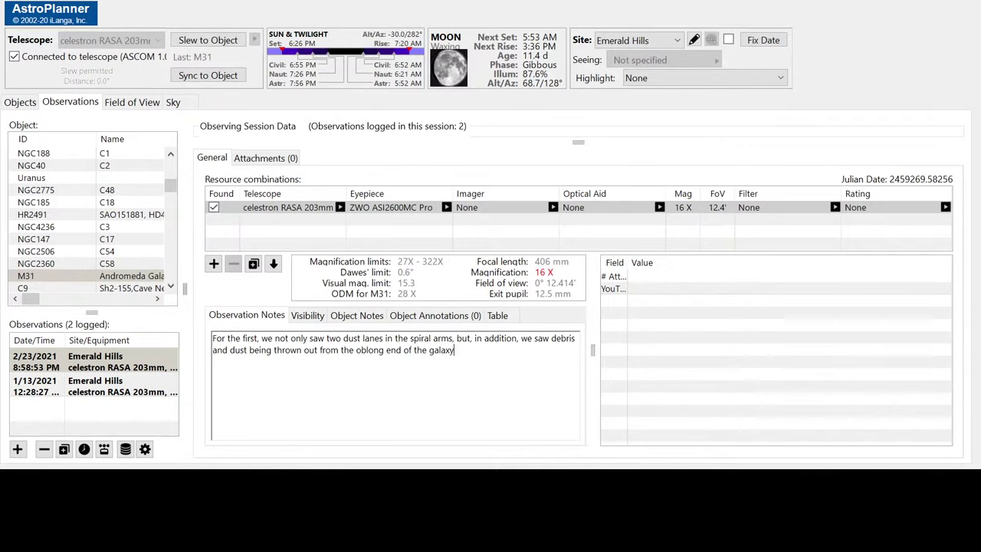
{"action": "type", "text": " -- like a volcanic eruption."}
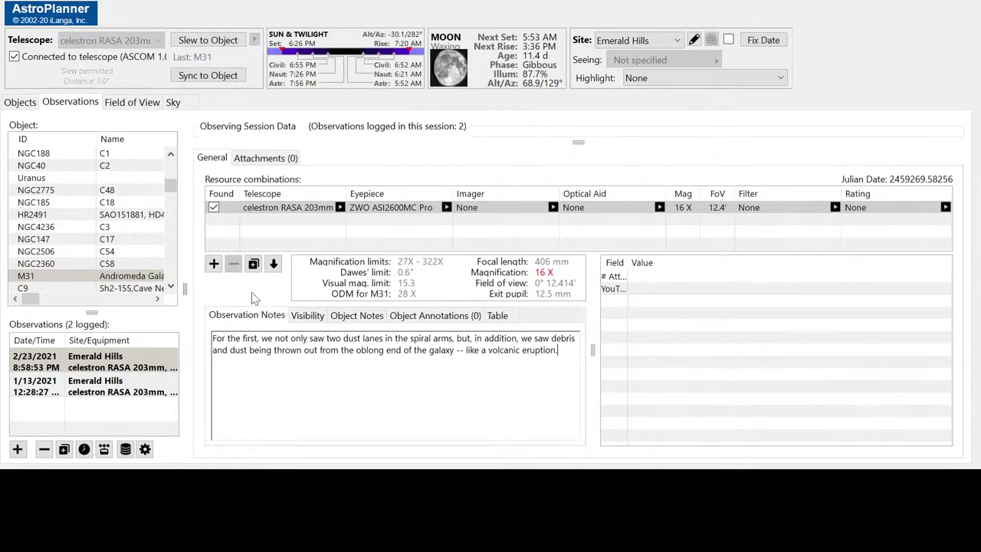
Step: Attach the saved Stack_59frames_1180s image to the M31 observation and return to the object list
{"action": "left_click", "coordinate": [249, 161]}
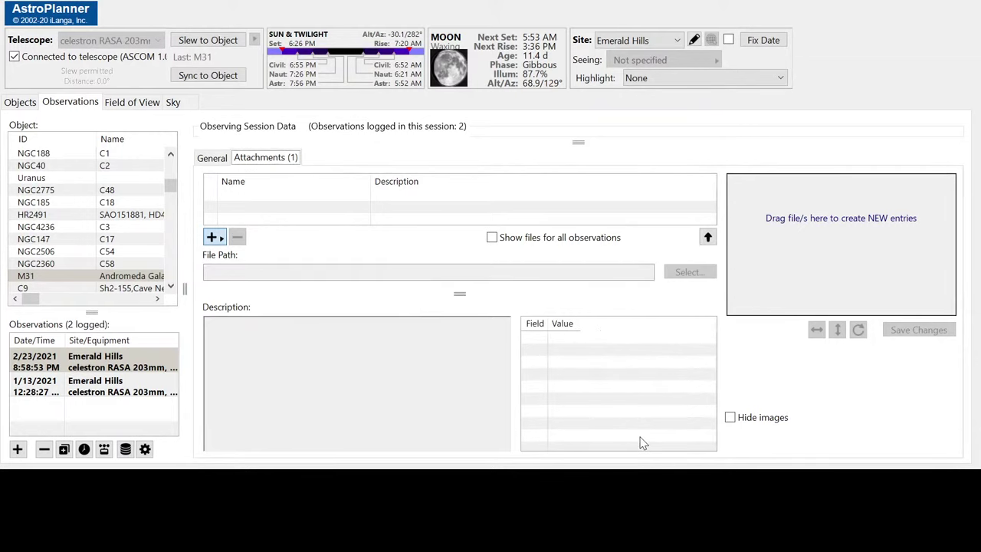
{"action": "left_click", "coordinate": [384, 426]}
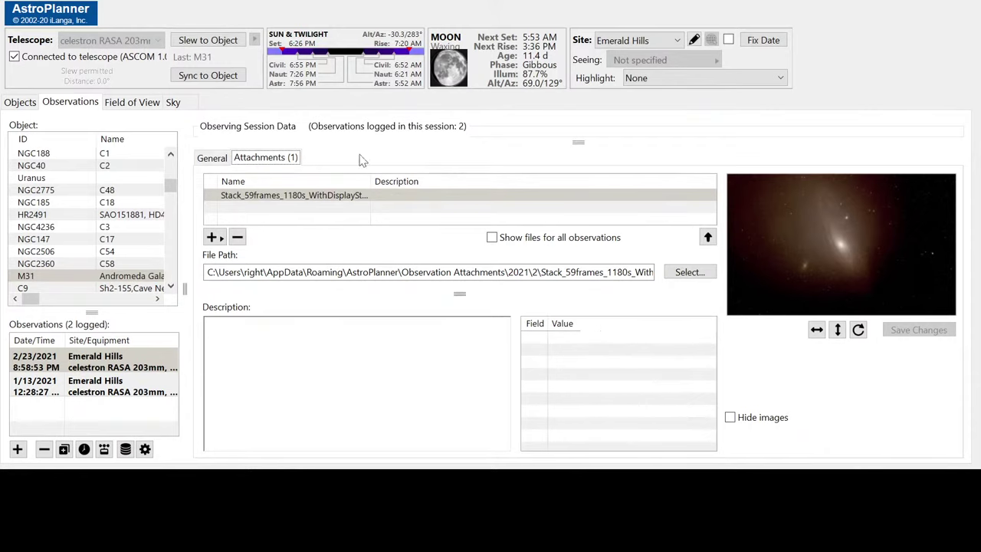
{"action": "left_click", "coordinate": [19, 102]}
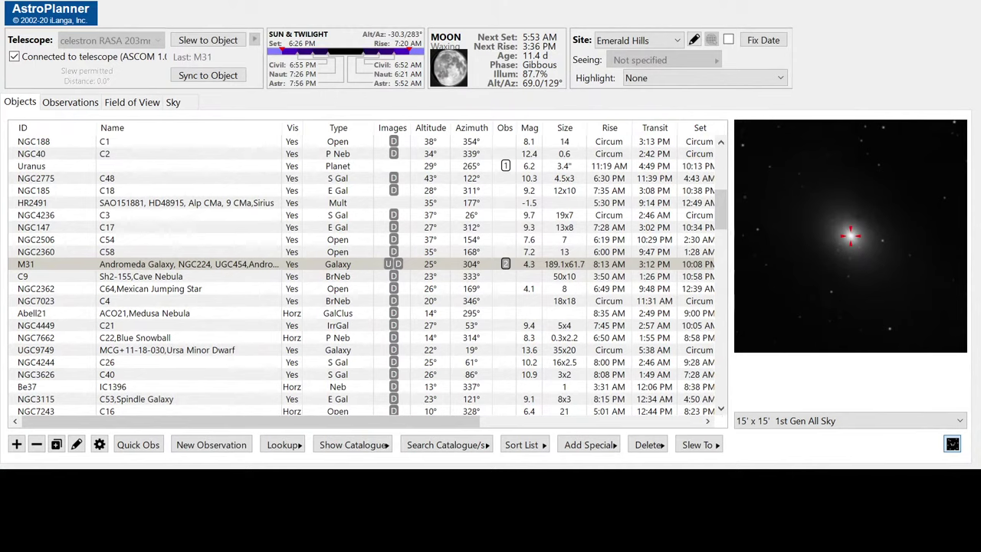
Step: Remove Neptune from the object list
{"action": "left_click", "coordinate": [17, 104]}
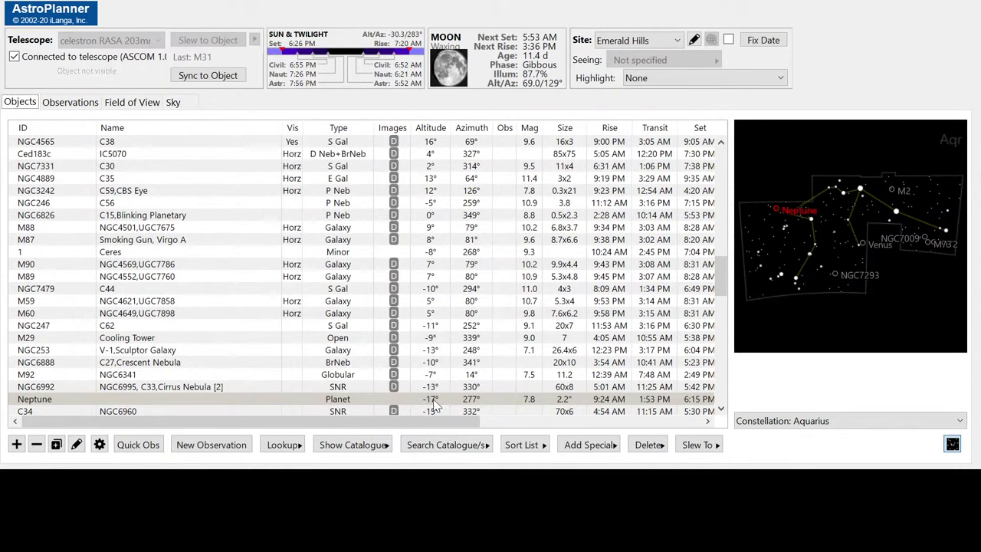
{"action": "left_click", "coordinate": [261, 404]}
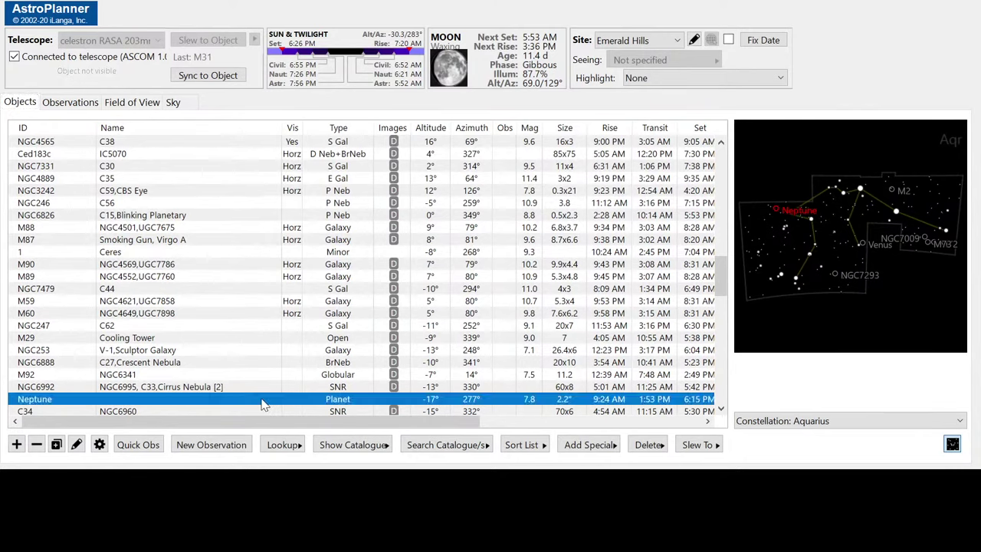
{"action": "key", "text": "Delete"}
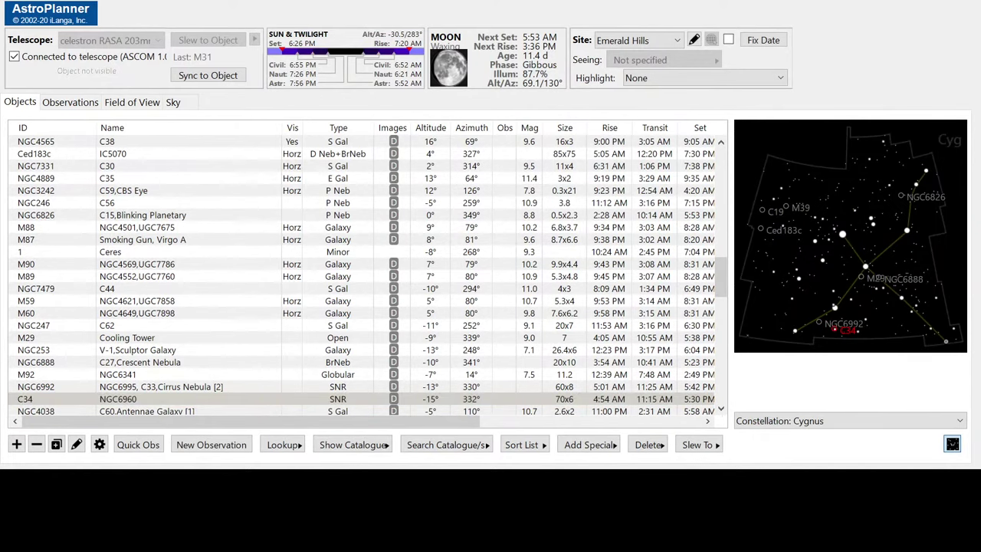
{"action": "key", "text": "Home"}
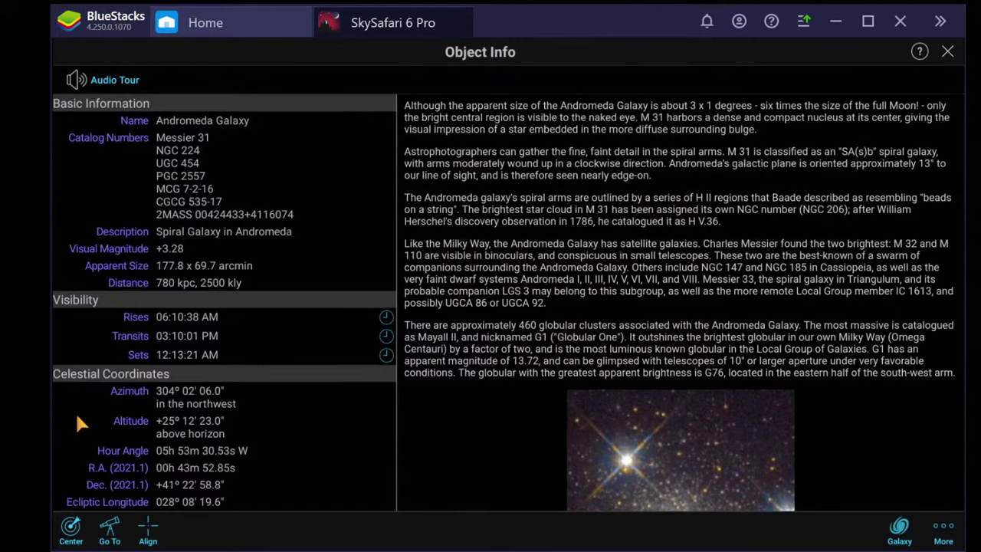
Step: Switch to SkySafari, center the Andromeda Galaxy on the chart, and widen the field of view to 132.7° x 72.3°
{"action": "left_click", "coordinate": [71, 536]}
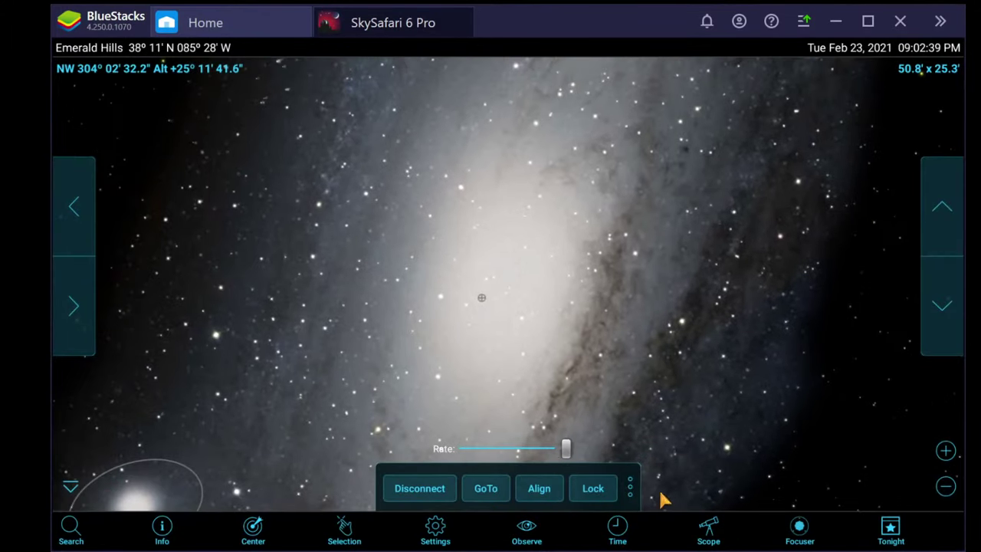
{"action": "left_click", "coordinate": [945, 486]}
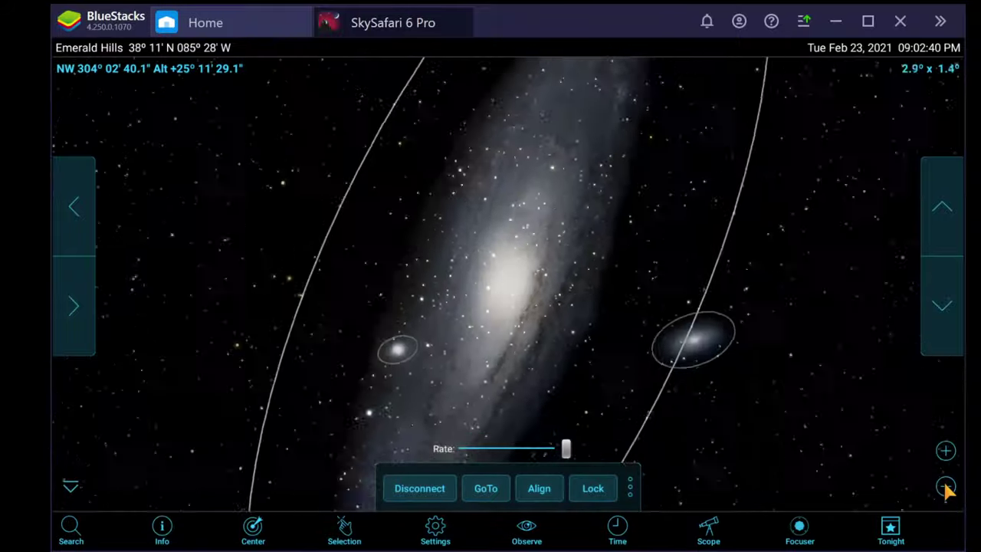
{"action": "mouse_move", "coordinate": [946, 485]}
{"action": "left_mouse_down"}
{"action": "mouse_move", "coordinate": [942, 457]}
{"action": "mouse_move", "coordinate": [948, 493]}
{"action": "left_mouse_up"}
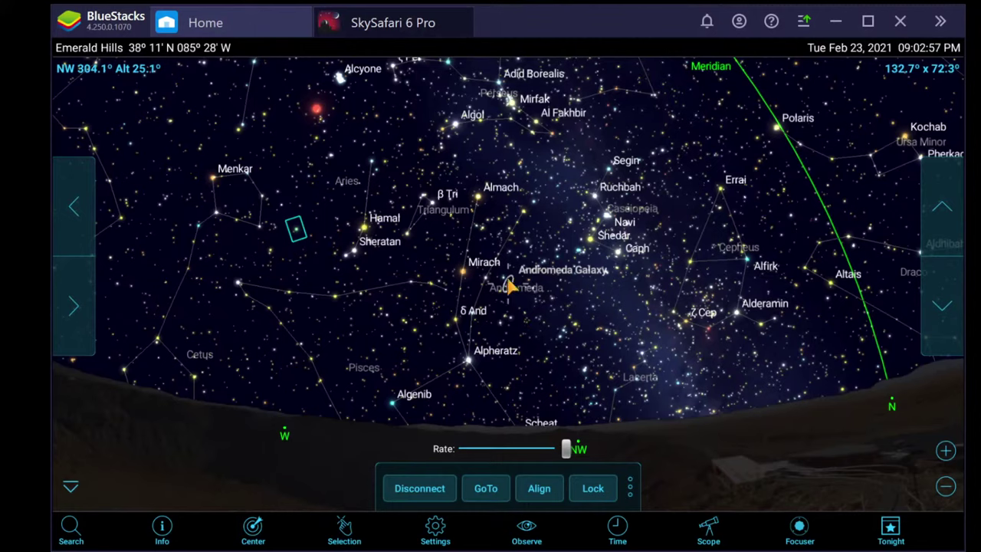
Step: Search for Uranus and center it on the sky chart
{"action": "left_click", "coordinate": [69, 526]}
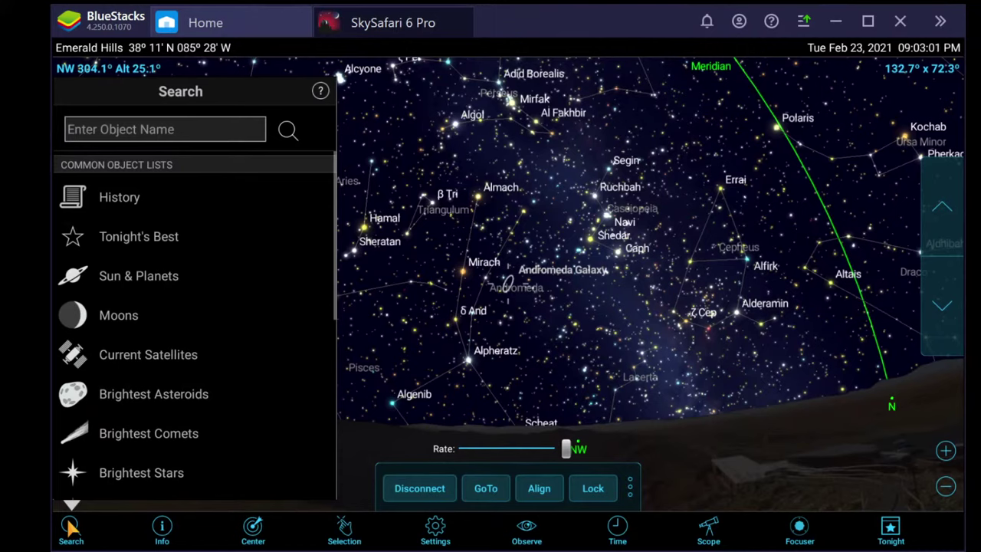
{"action": "left_click", "coordinate": [126, 131]}
{"action": "type", "text": "u"}
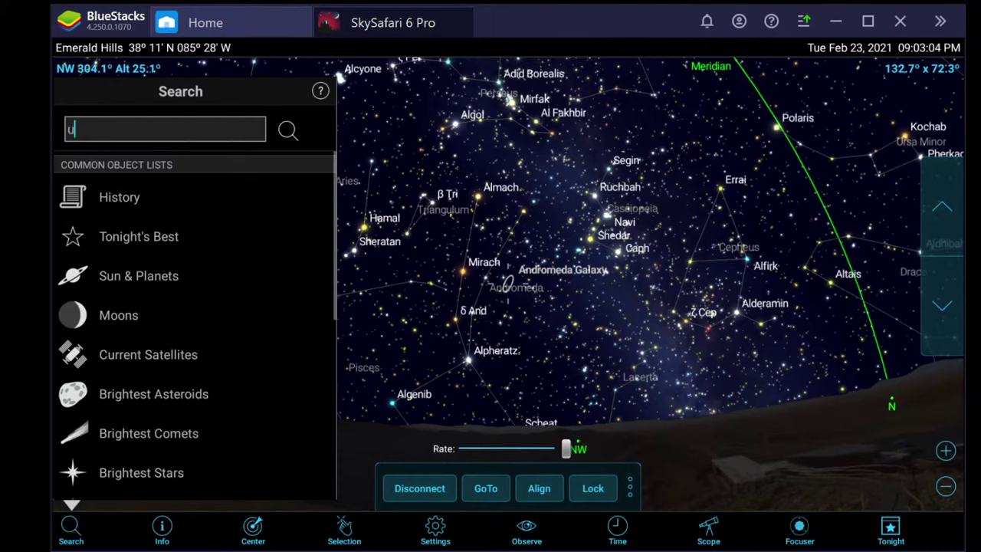
{"action": "type", "text": "ranus"}
{"action": "key", "text": "Return"}
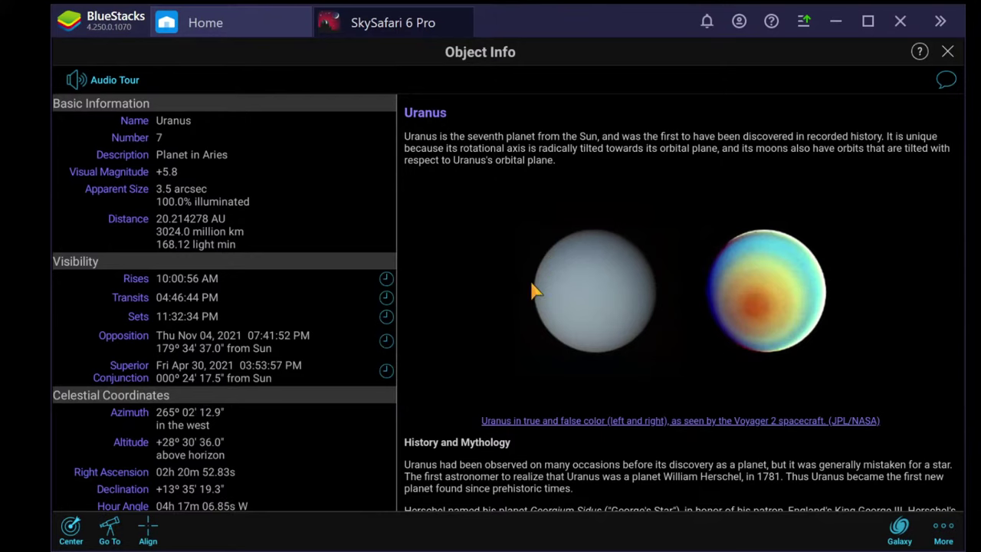
{"action": "left_click", "coordinate": [70, 529]}
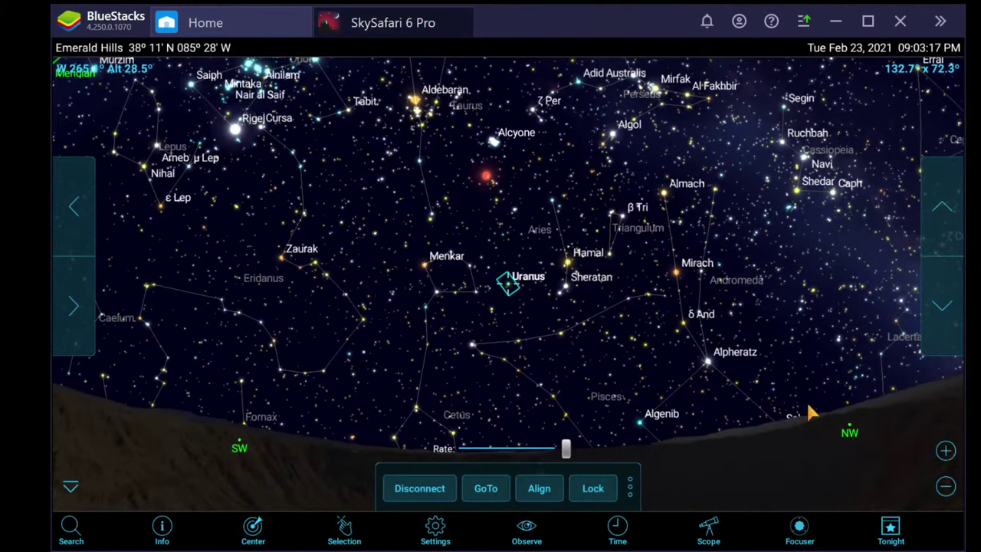
Step: Examine the western sky around Uranus, from the horizon up toward the zenith, and open the planet's object information
{"action": "left_click_drag", "start_coordinate": [681, 376], "coordinate": [681, 342]}
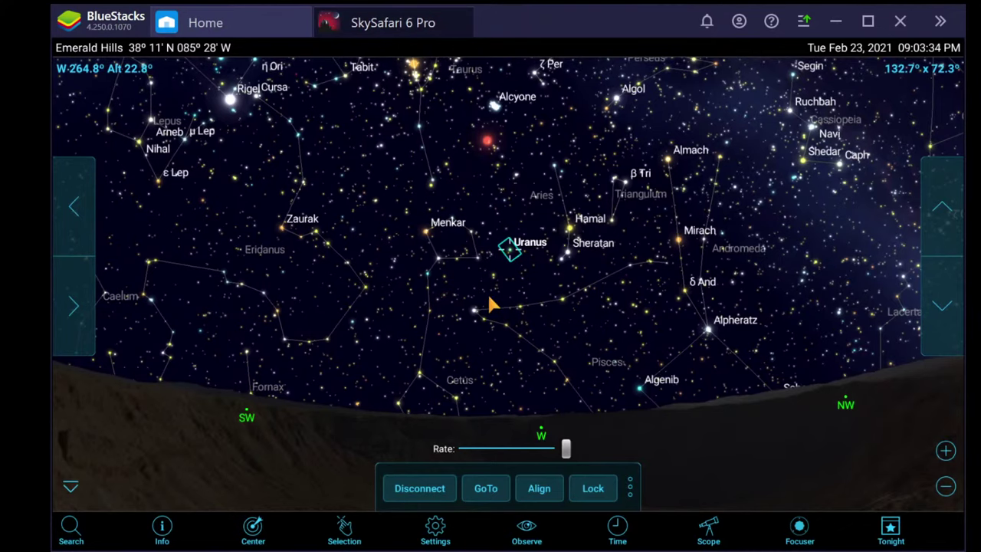
{"action": "left_click_drag", "start_coordinate": [491, 302], "coordinate": [508, 401]}
{"action": "left_click_drag", "start_coordinate": [492, 262], "coordinate": [509, 376]}
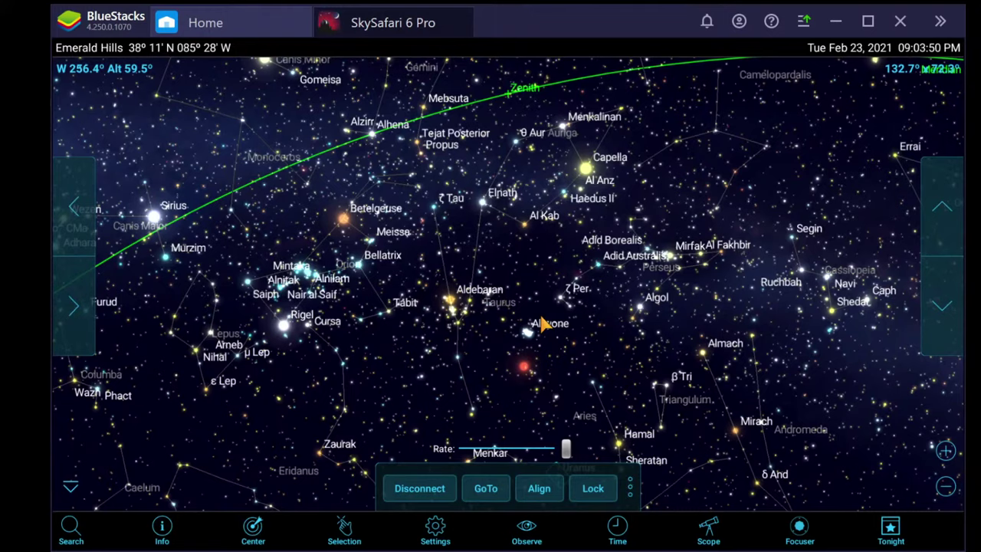
{"action": "mouse_move", "coordinate": [541, 323]}
{"action": "left_mouse_down"}
{"action": "mouse_move", "coordinate": [545, 265]}
{"action": "mouse_move", "coordinate": [527, 164]}
{"action": "mouse_move", "coordinate": [535, 119]}
{"action": "mouse_move", "coordinate": [498, 146]}
{"action": "mouse_move", "coordinate": [518, 286]}
{"action": "mouse_move", "coordinate": [521, 105]}
{"action": "mouse_move", "coordinate": [515, 287]}
{"action": "left_mouse_up"}
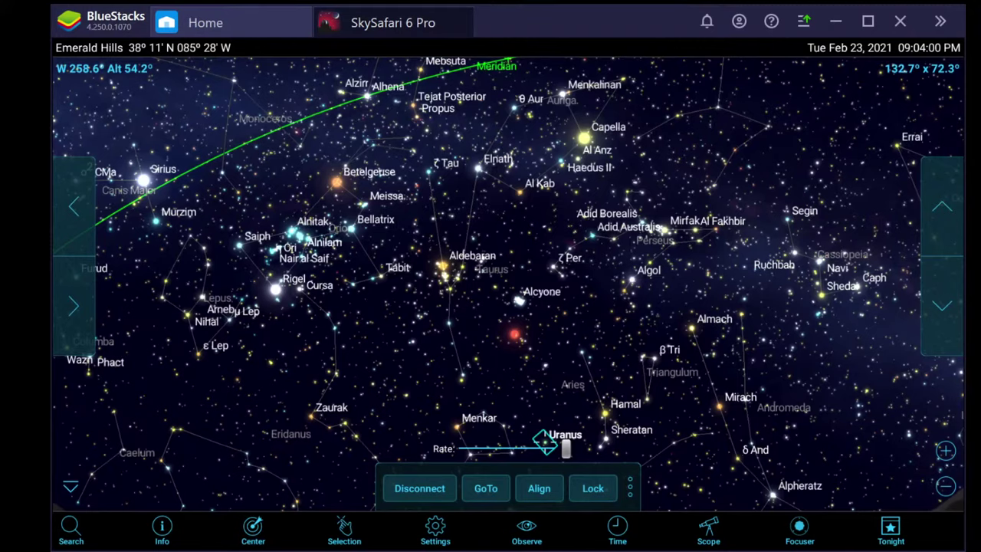
{"action": "left_click_drag", "start_coordinate": [518, 286], "coordinate": [513, 222]}
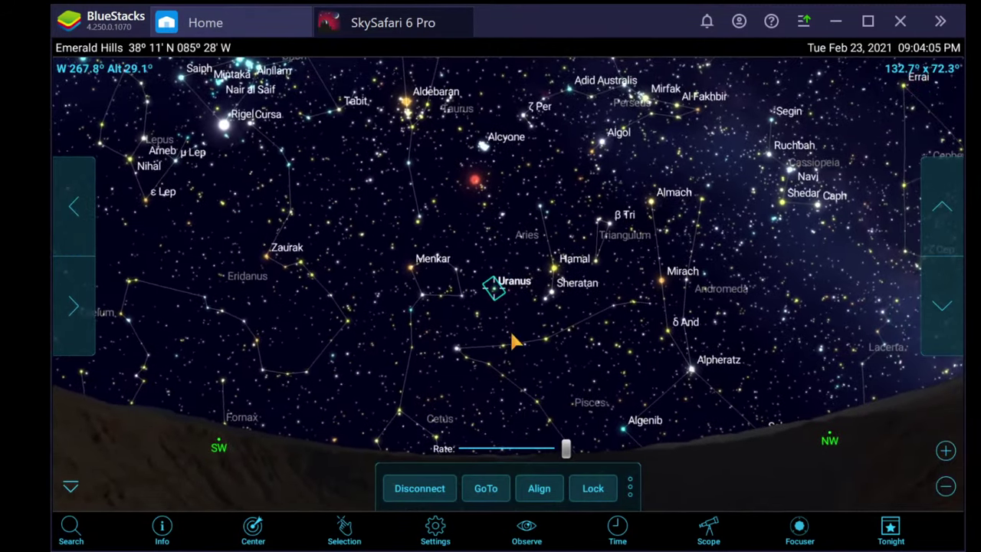
{"action": "left_click", "coordinate": [162, 528]}
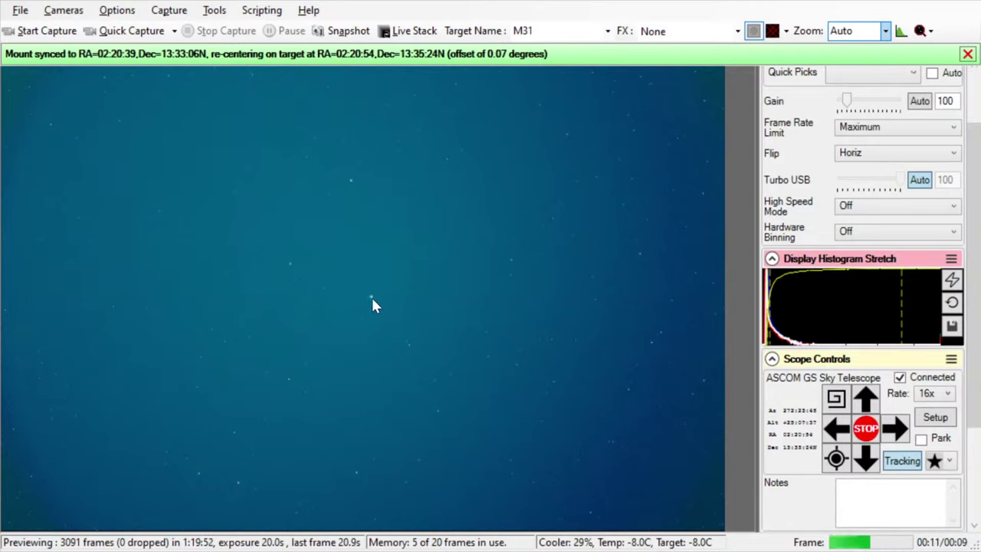
Step: Switch to SharpCap, reset the display histogram stretch, and set the target name to Uranus
{"action": "left_click", "coordinate": [951, 302]}
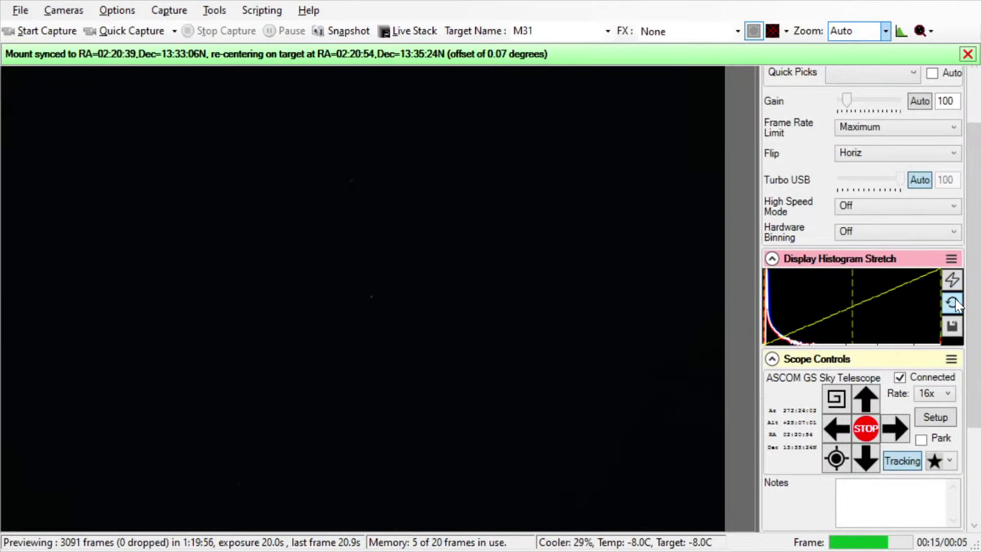
{"action": "double_click", "coordinate": [549, 30]}
{"action": "type", "text": "Uranus"}
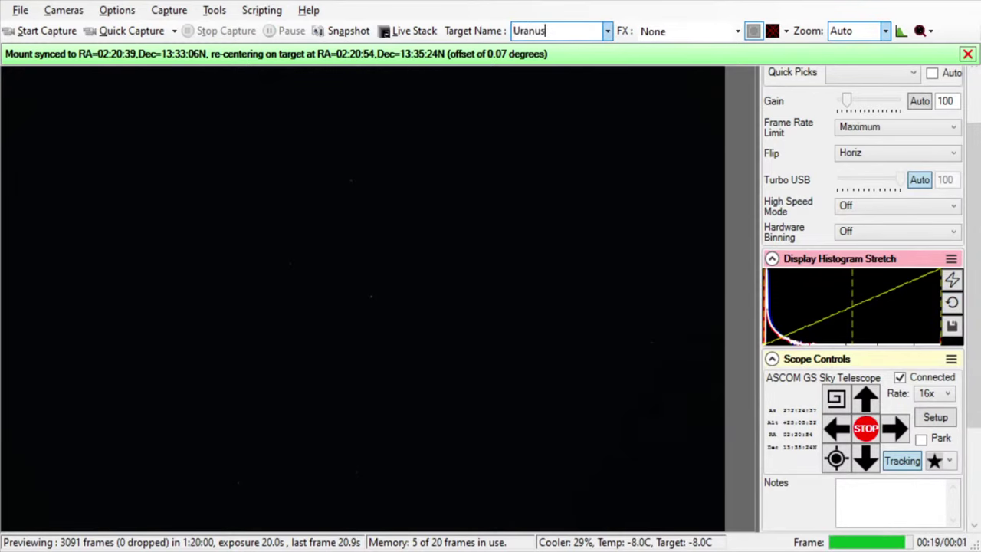
Step: Clear the old live stack to start one of Uranus, and reset and auto-stretch its histogram
{"action": "left_click", "coordinate": [416, 34]}
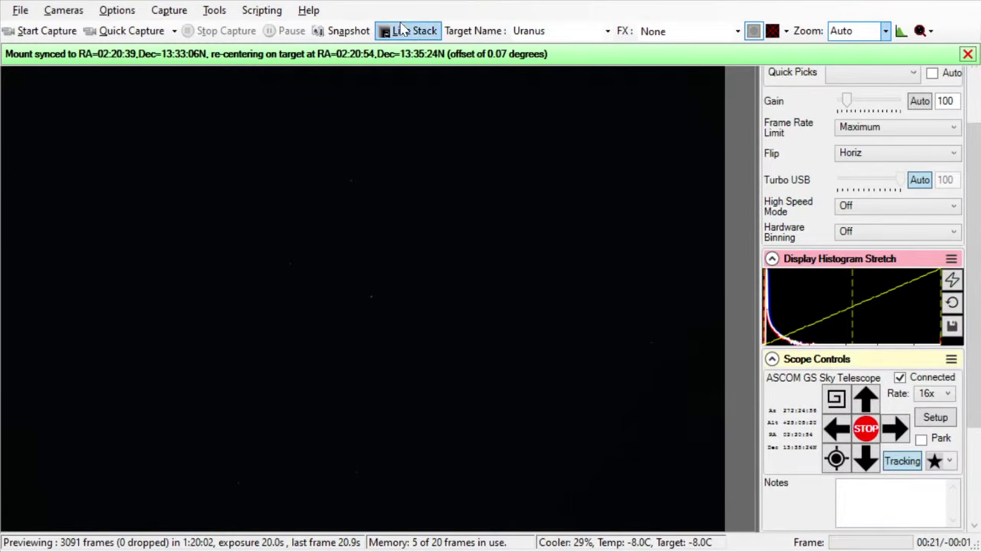
{"action": "left_click", "coordinate": [415, 34]}
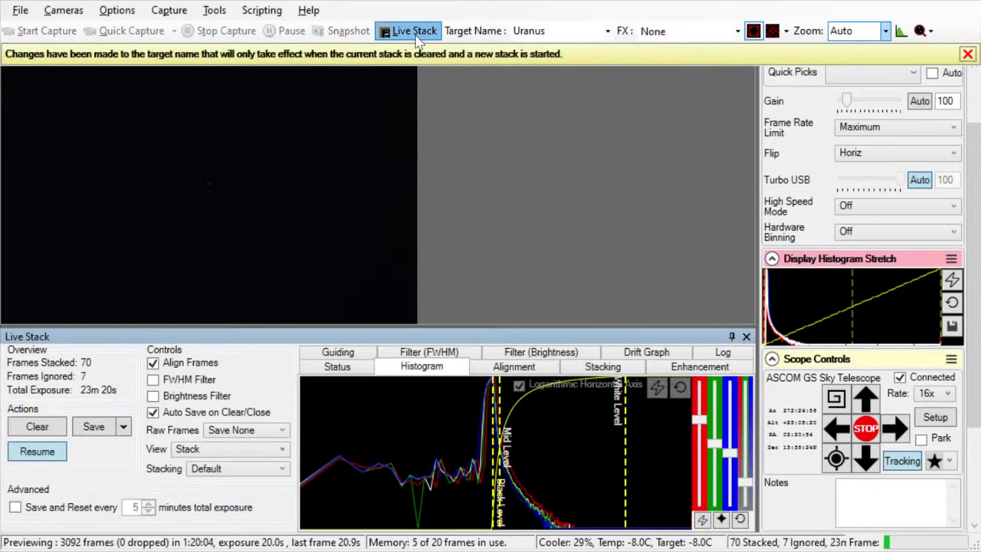
{"action": "left_click", "coordinate": [43, 431]}
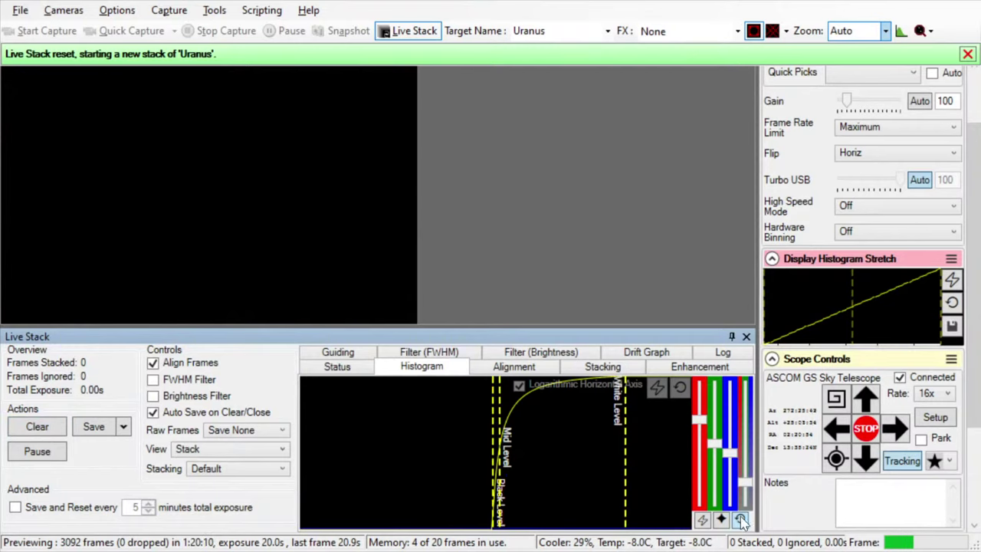
{"action": "left_click", "coordinate": [679, 387]}
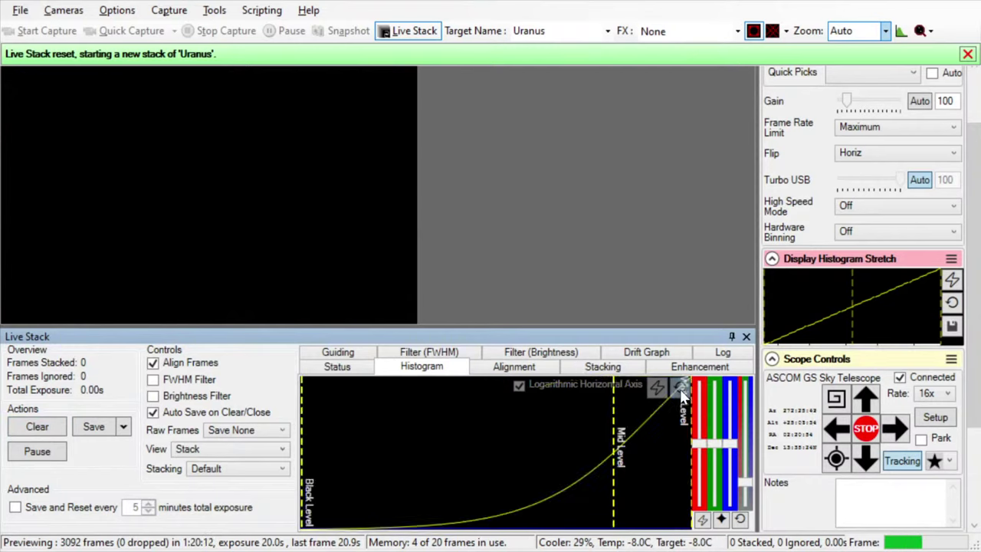
{"action": "left_click", "coordinate": [659, 388]}
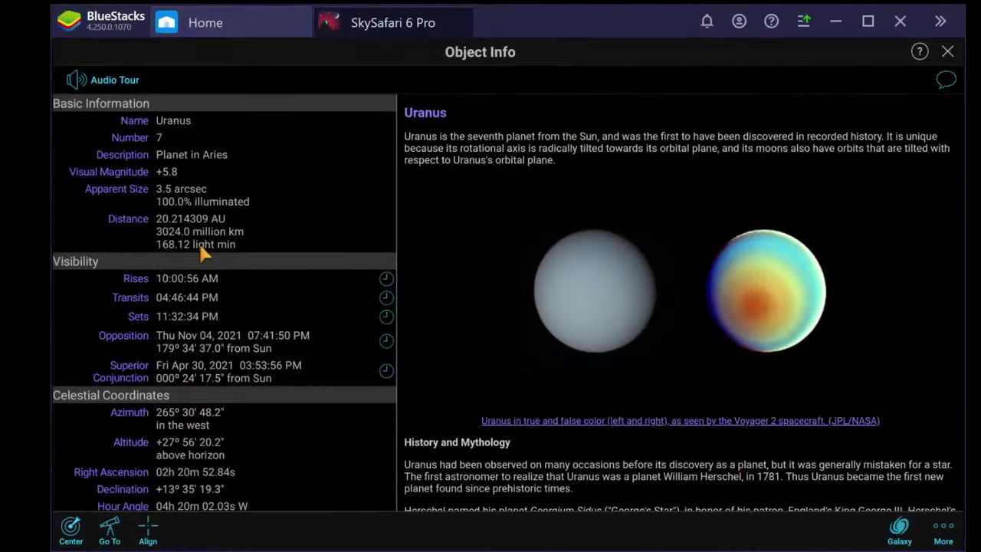
Step: Switch to SkySafari and play the audio tour for Uranus
{"action": "left_click", "coordinate": [75, 82]}
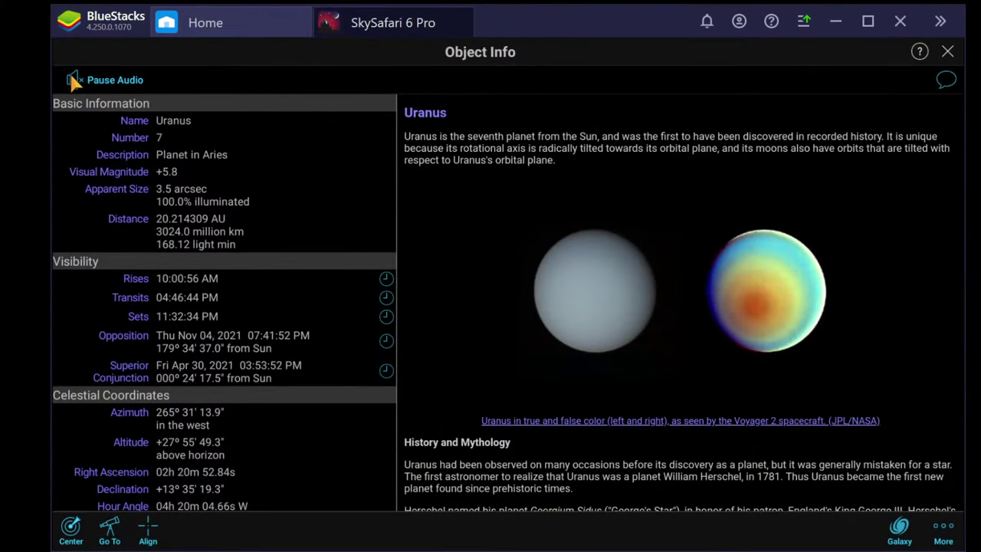
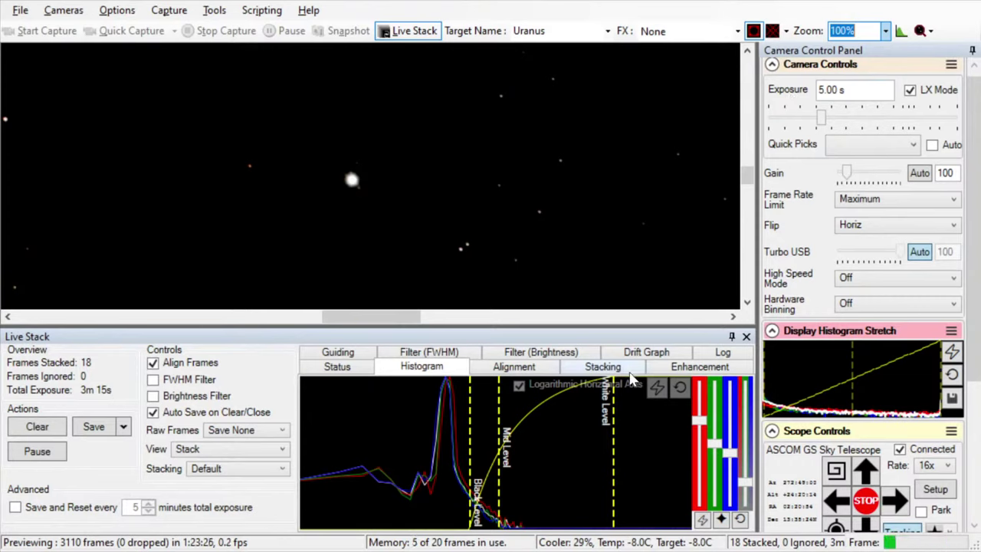
Step: Lower the black and mid levels in the Uranus live stack histogram to bring out the faint points around the planet
{"action": "left_click", "coordinate": [497, 433]}
{"action": "mouse_move", "coordinate": [496, 433]}
{"action": "left_mouse_down"}
{"action": "mouse_move", "coordinate": [479, 435]}
{"action": "mouse_move", "coordinate": [512, 443]}
{"action": "left_mouse_up"}
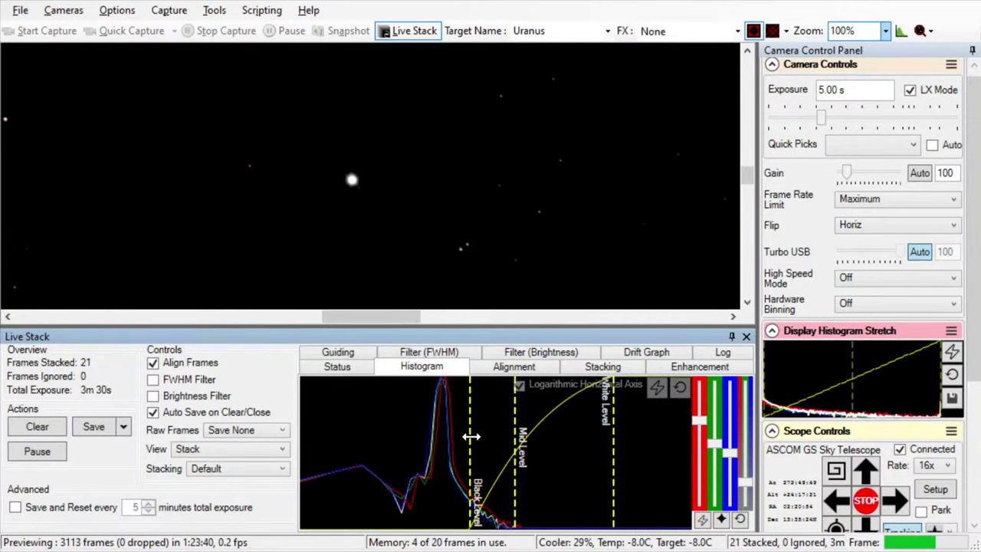
{"action": "left_click_drag", "start_coordinate": [469, 436], "coordinate": [448, 439]}
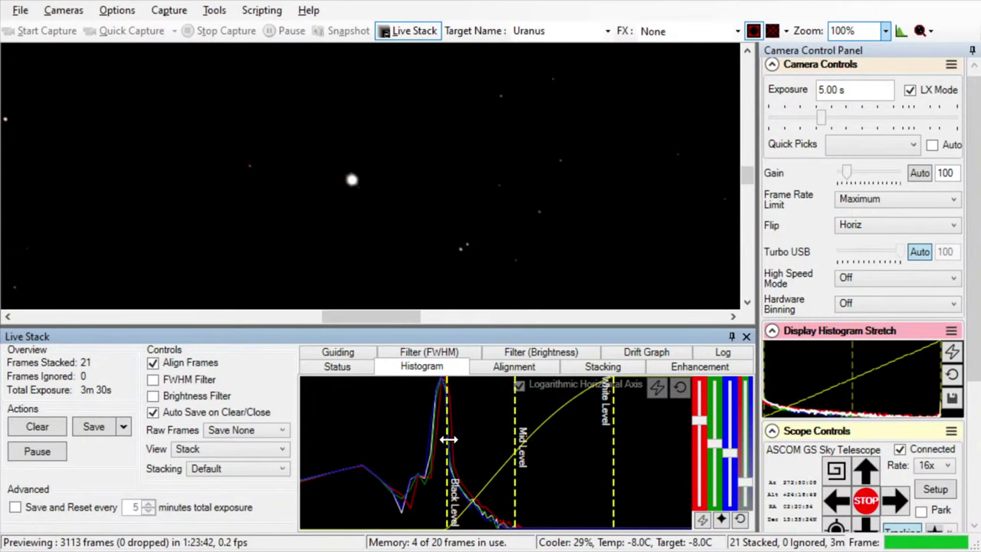
{"action": "left_click_drag", "start_coordinate": [513, 443], "coordinate": [489, 444]}
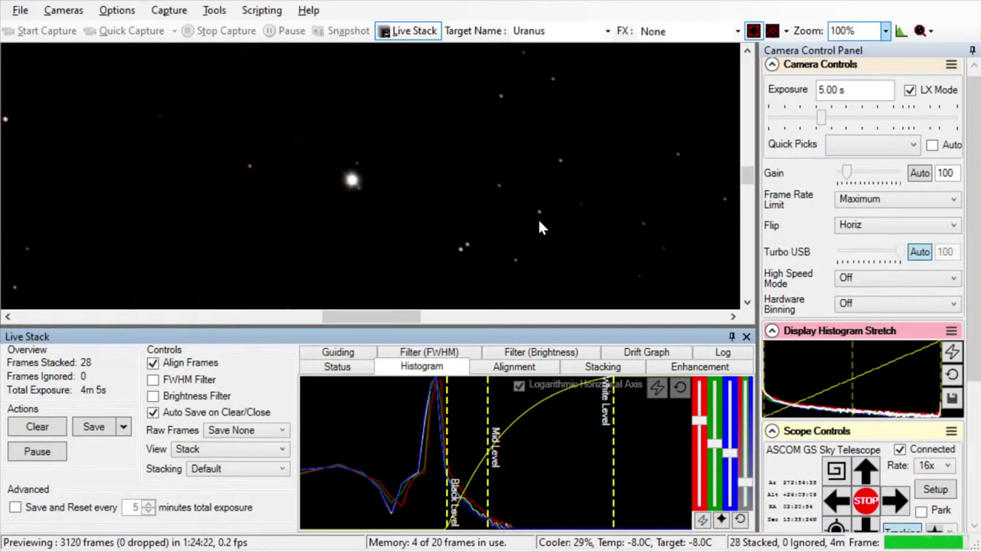
Step: Inspect the stacked Uranus image at Auto zoom and at 100%, with the planet centered in the view
{"action": "left_click", "coordinate": [880, 36]}
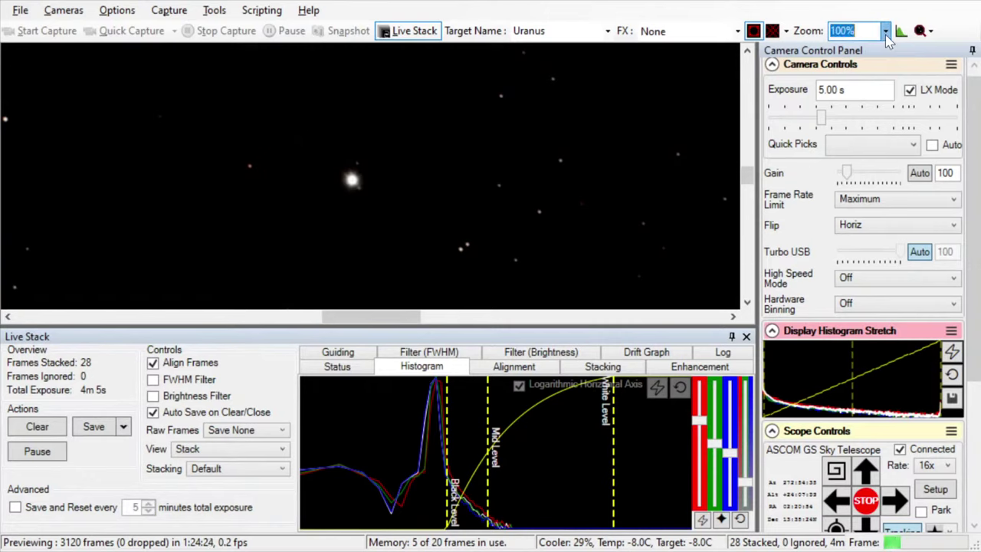
{"action": "key", "text": "Home"}
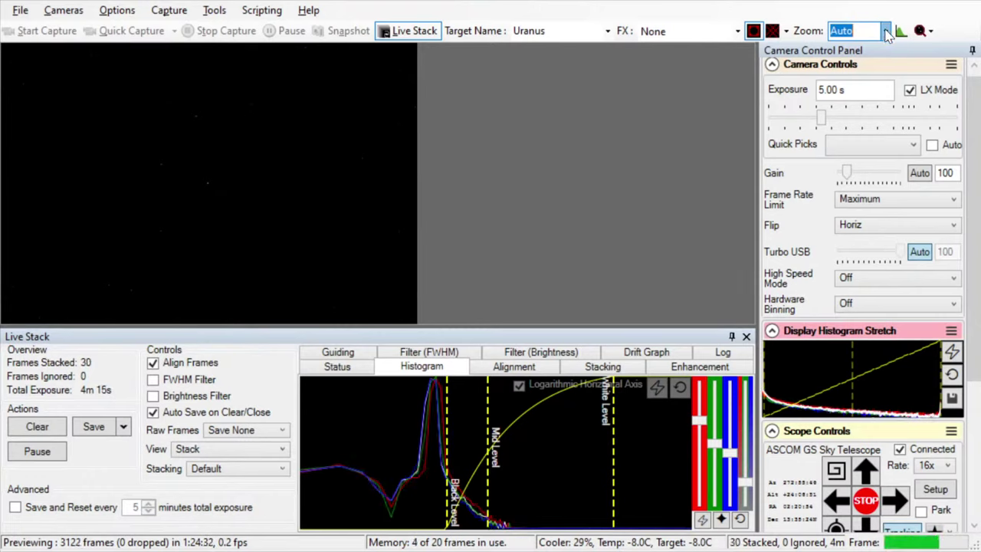
{"action": "key", "text": "Down"}
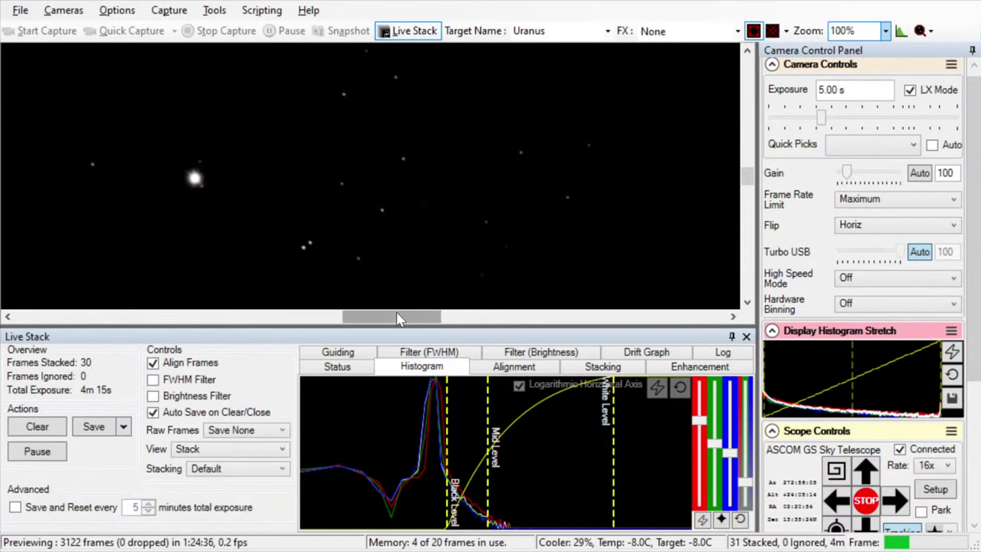
{"action": "left_click_drag", "start_coordinate": [397, 317], "coordinate": [376, 320]}
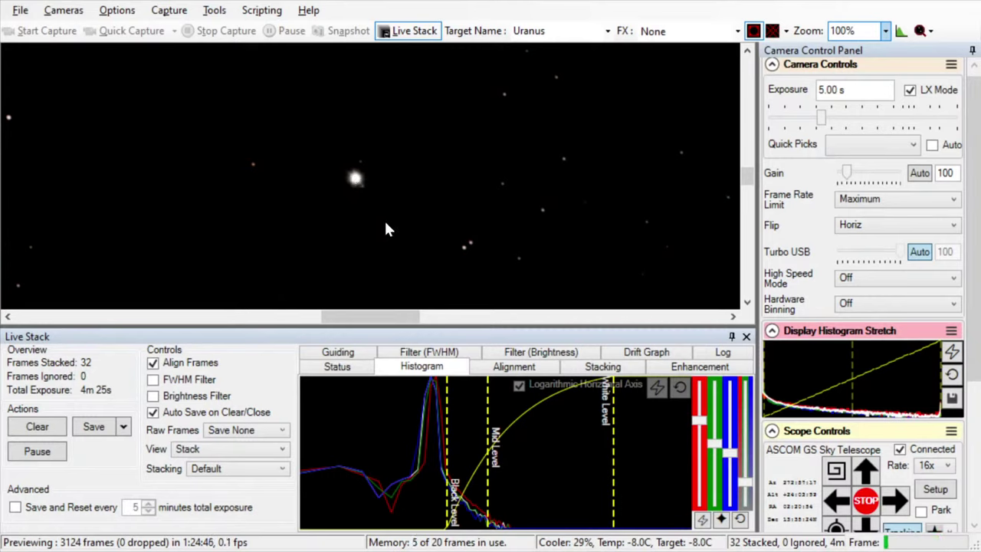
{"action": "left_click", "coordinate": [878, 31]}
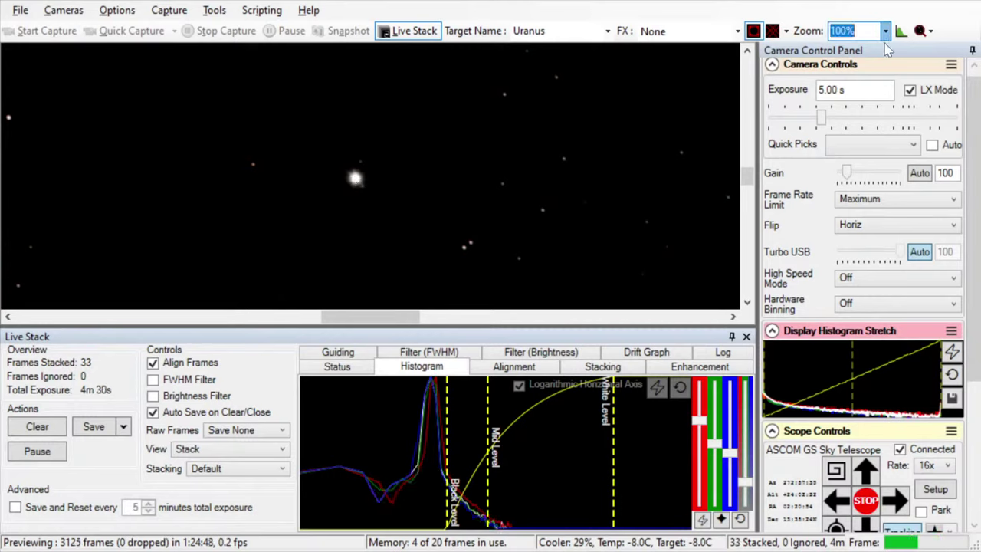
Step: Examine Uranus in the live stack at 125%, 150%, 100% and 75% zoom
{"action": "key", "text": "Down"}
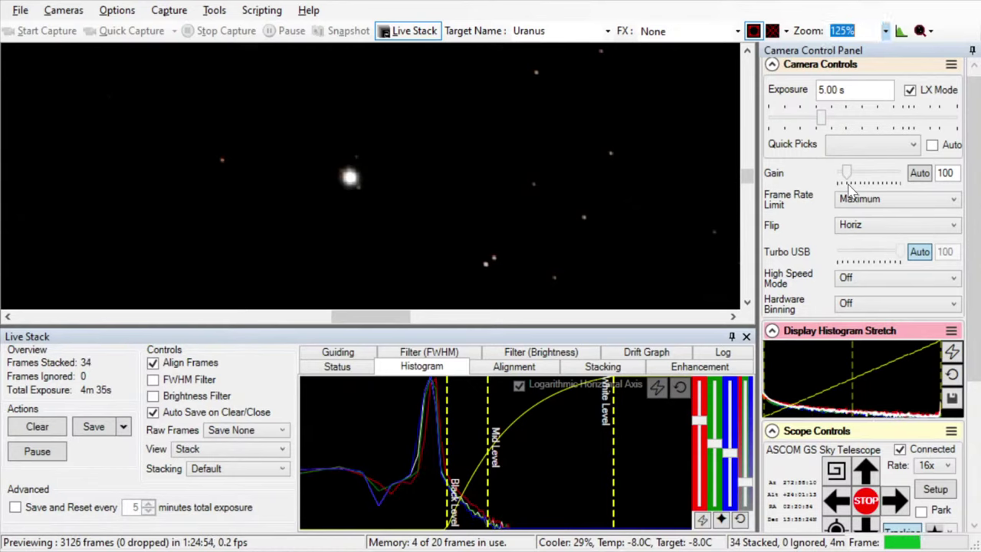
{"action": "key", "text": "Down"}
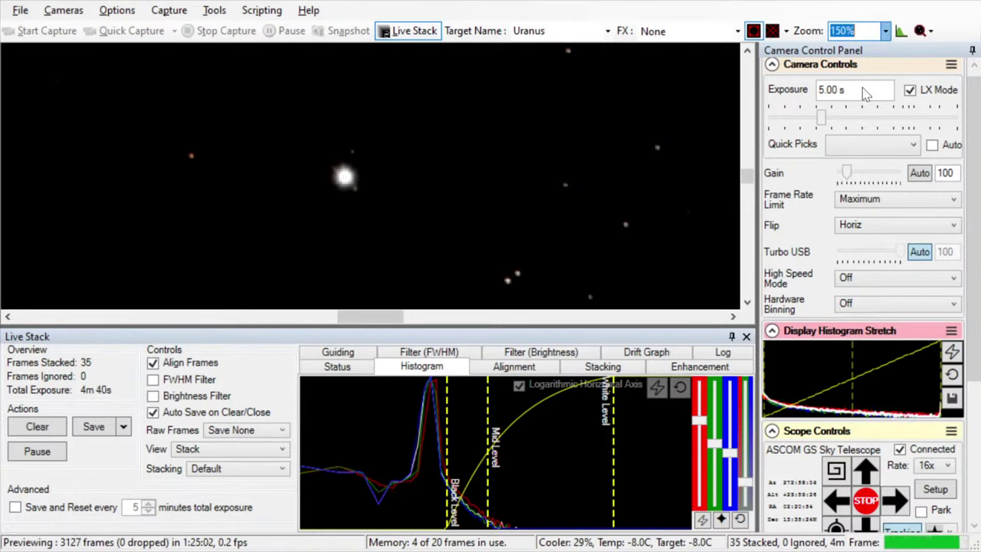
{"action": "key", "text": "Up"}
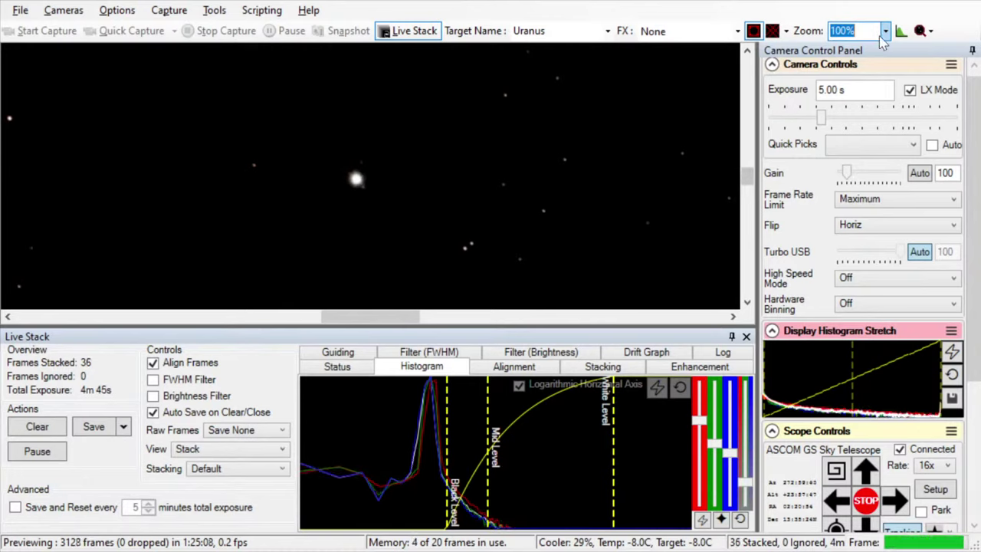
{"action": "key", "text": "Down"}
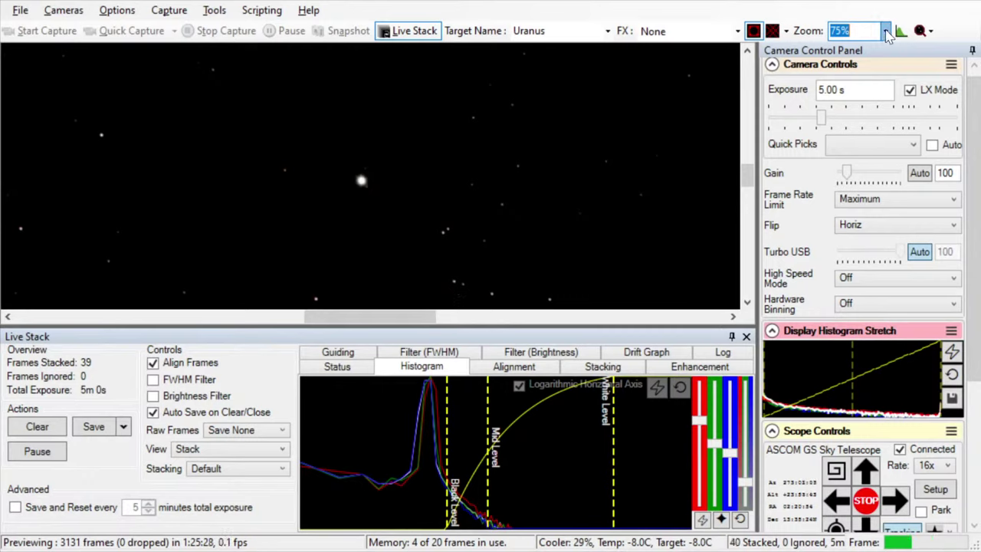
{"action": "scroll", "coordinate": [886, 36], "scroll_direction": "down", "scroll_amount": 1}
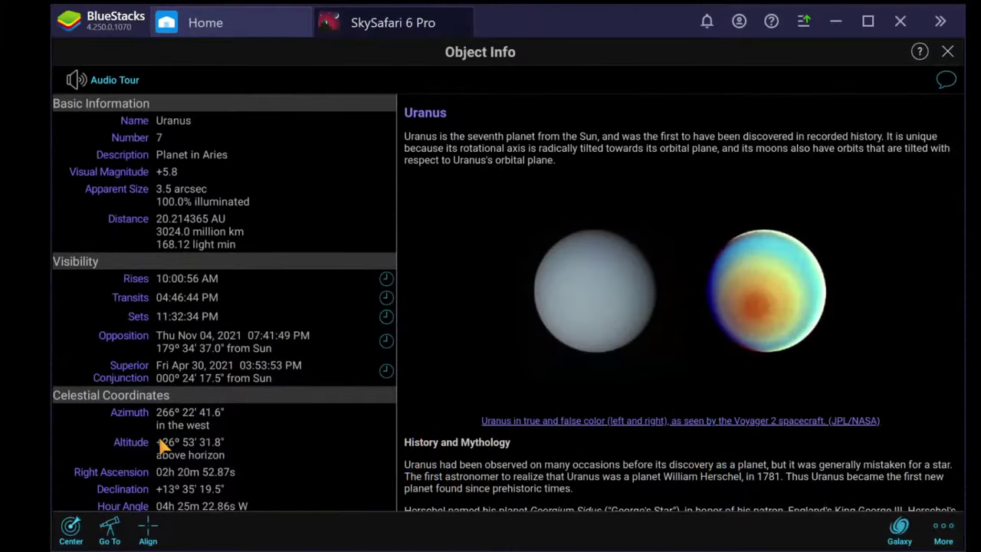
Step: In SkySafari, centre the chart on Uranus and zoom in to a field of about 1.2° x 0.6°
{"action": "left_click", "coordinate": [70, 529]}
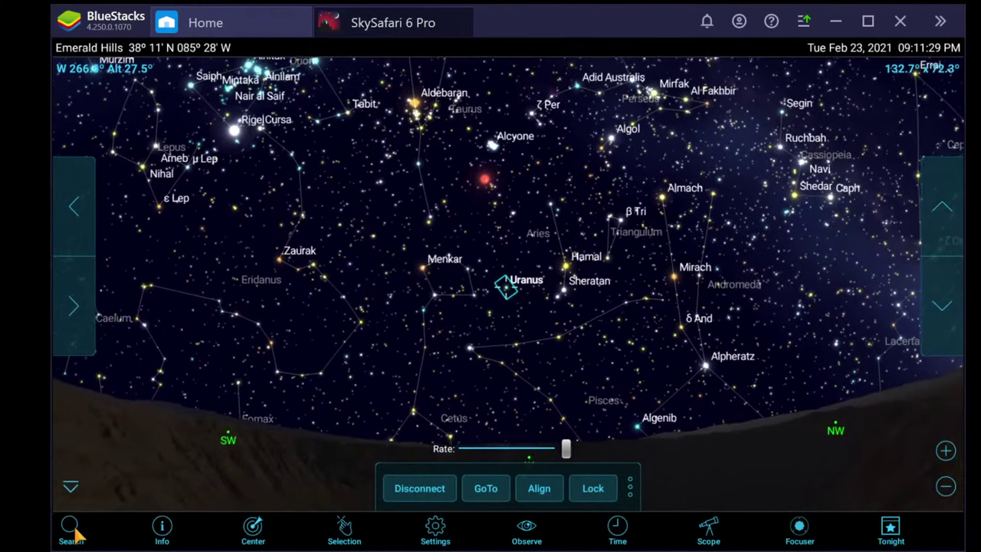
{"action": "left_click", "coordinate": [946, 450]}
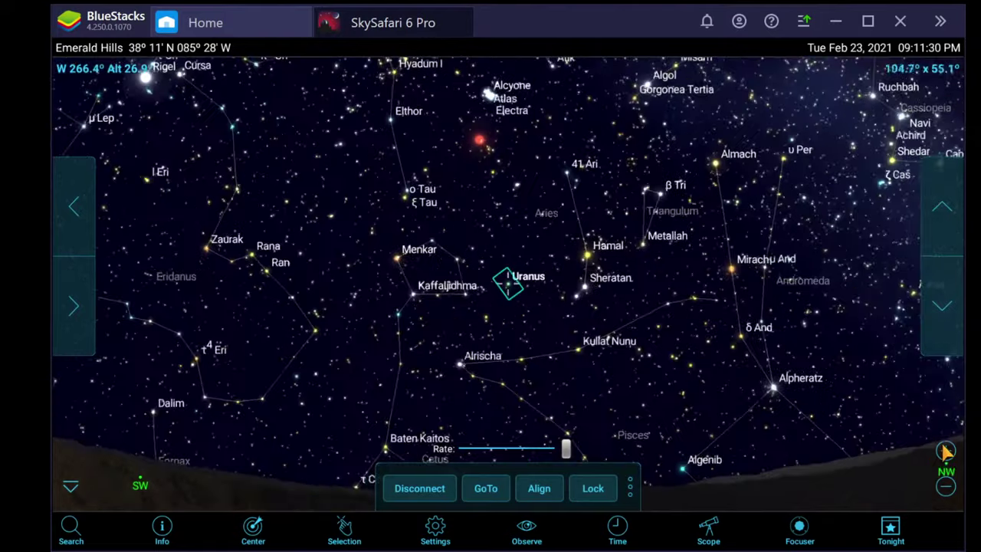
{"action": "left_click", "coordinate": [945, 450]}
{"action": "left_click", "coordinate": [945, 451]}
{"action": "left_click", "coordinate": [945, 451]}
{"action": "left_click", "coordinate": [945, 450]}
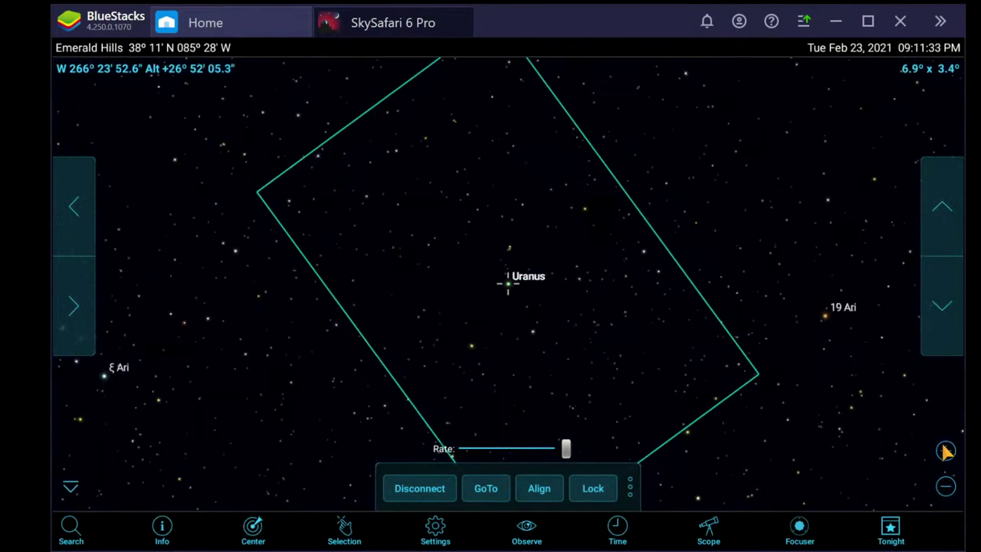
{"action": "left_click", "coordinate": [945, 450]}
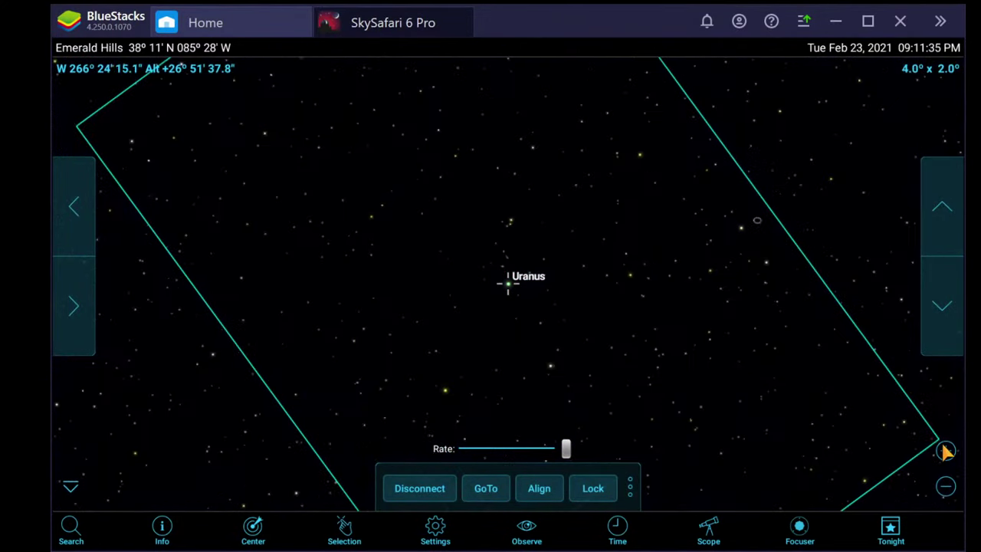
{"action": "left_click", "coordinate": [945, 451]}
{"action": "left_click", "coordinate": [946, 451]}
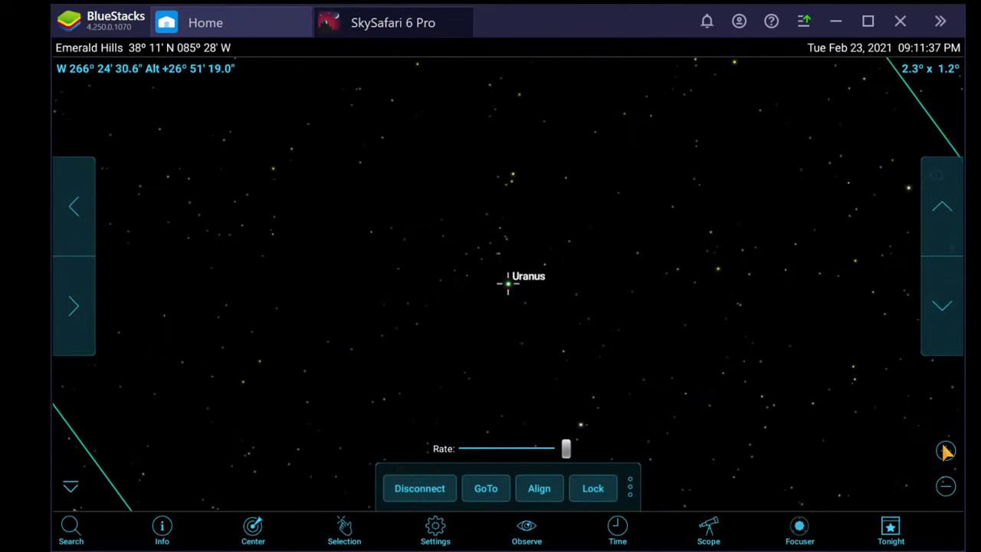
{"action": "left_click", "coordinate": [945, 451]}
{"action": "left_click", "coordinate": [945, 451]}
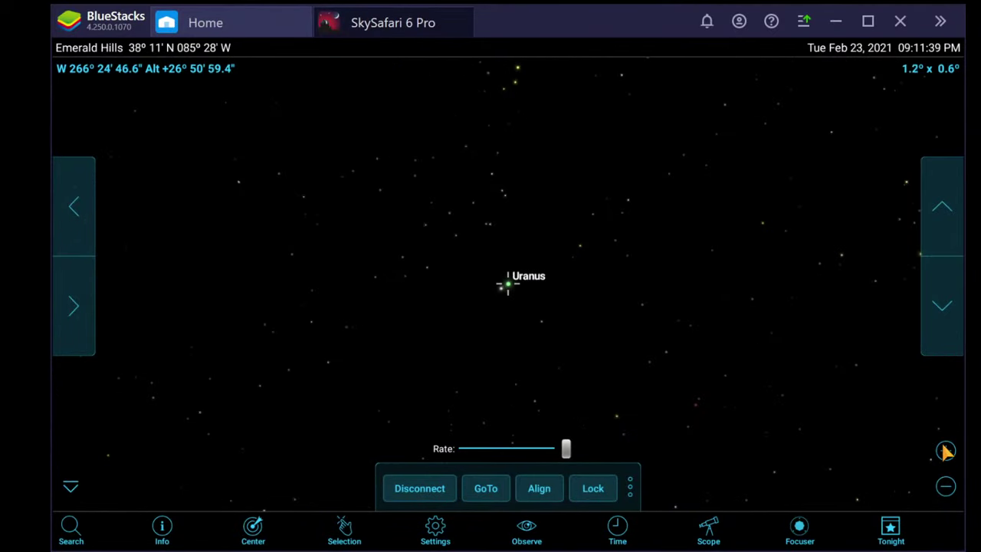
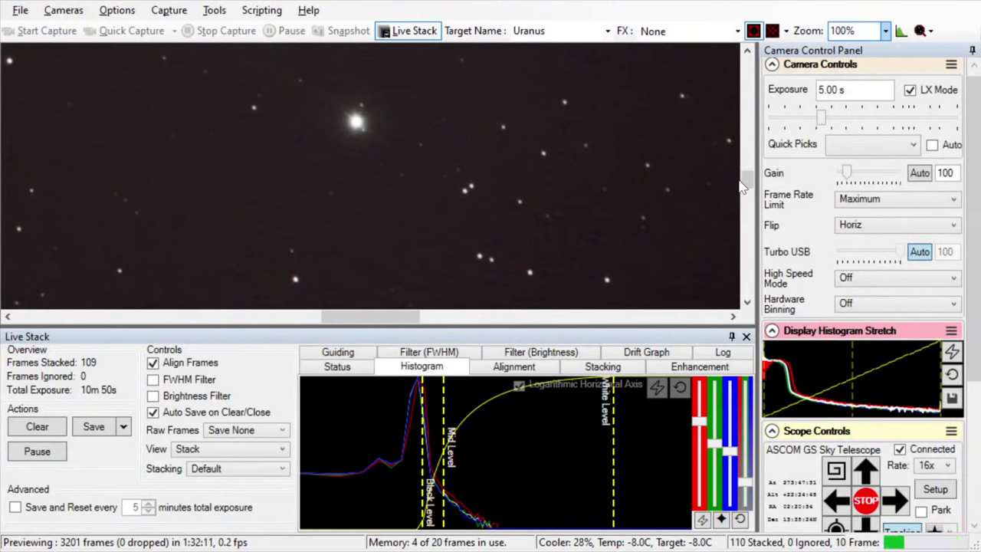
Step: Return to the SharpCap live stack and set the camera exposure to 4 s
{"action": "left_click_drag", "start_coordinate": [741, 186], "coordinate": [749, 184]}
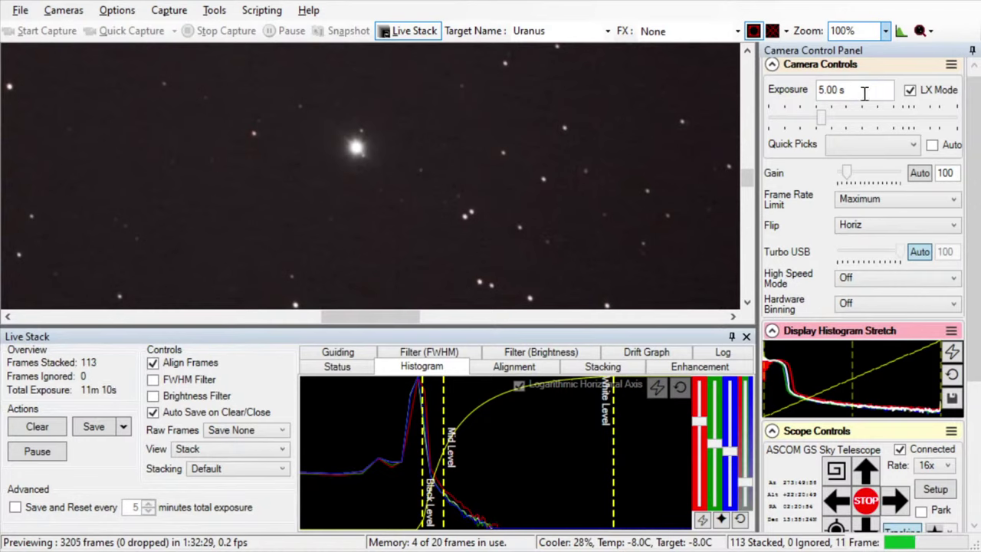
{"action": "left_click_drag", "start_coordinate": [862, 91], "coordinate": [810, 92]}
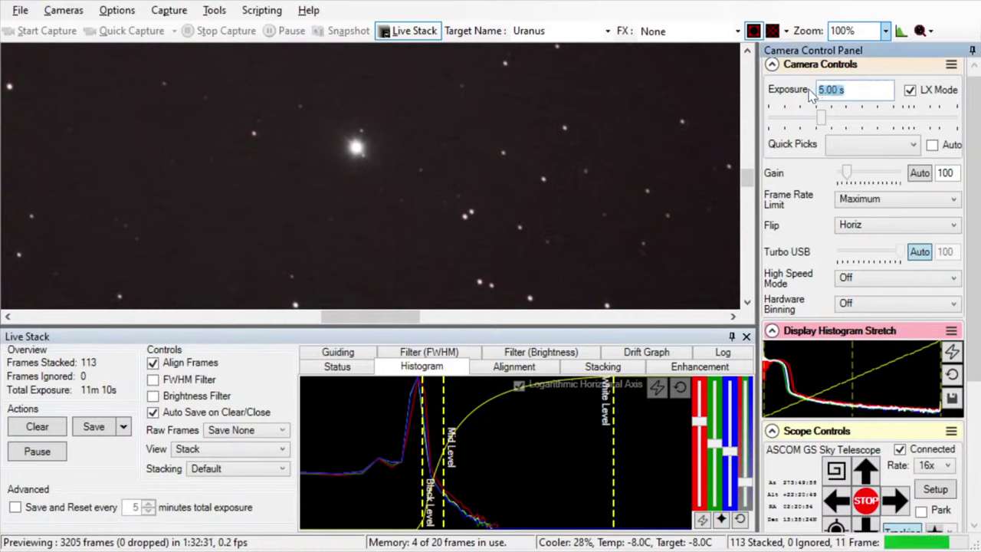
{"action": "type", "text": "4"}
{"action": "key", "text": "Return"}
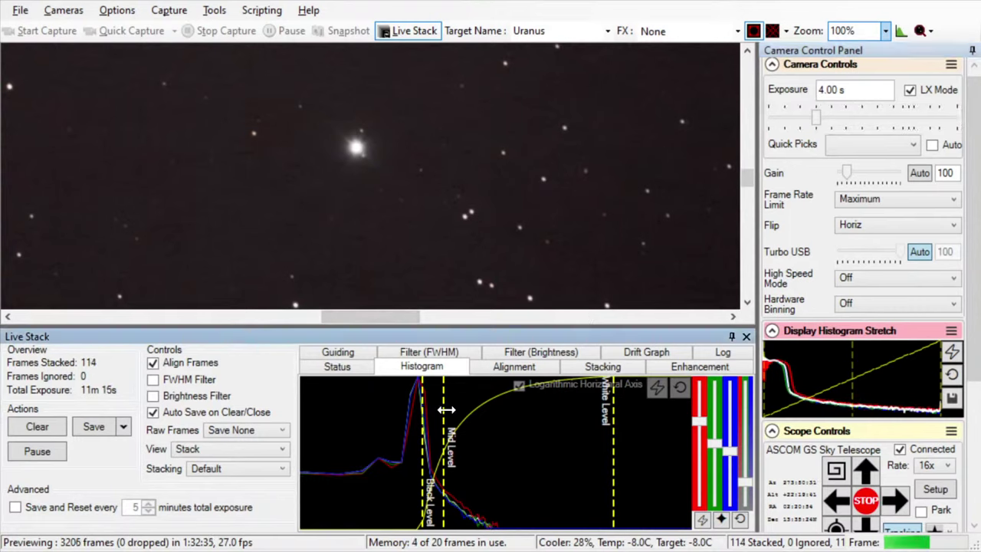
Step: Raise the live stack histogram's mid level slightly and redo the automatic colour balance with a slightly adjusted red channel
{"action": "left_click_drag", "start_coordinate": [445, 409], "coordinate": [452, 411]}
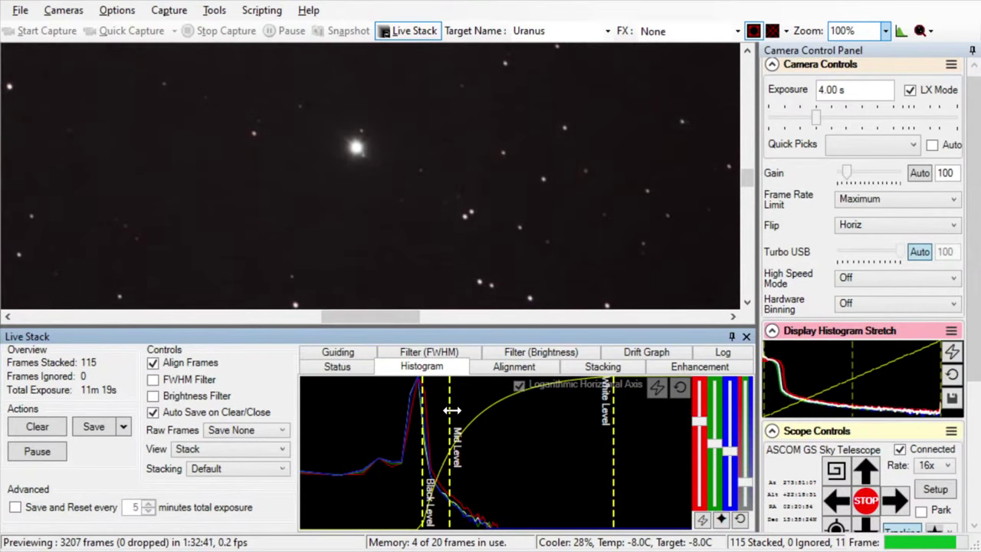
{"action": "left_click", "coordinate": [740, 520]}
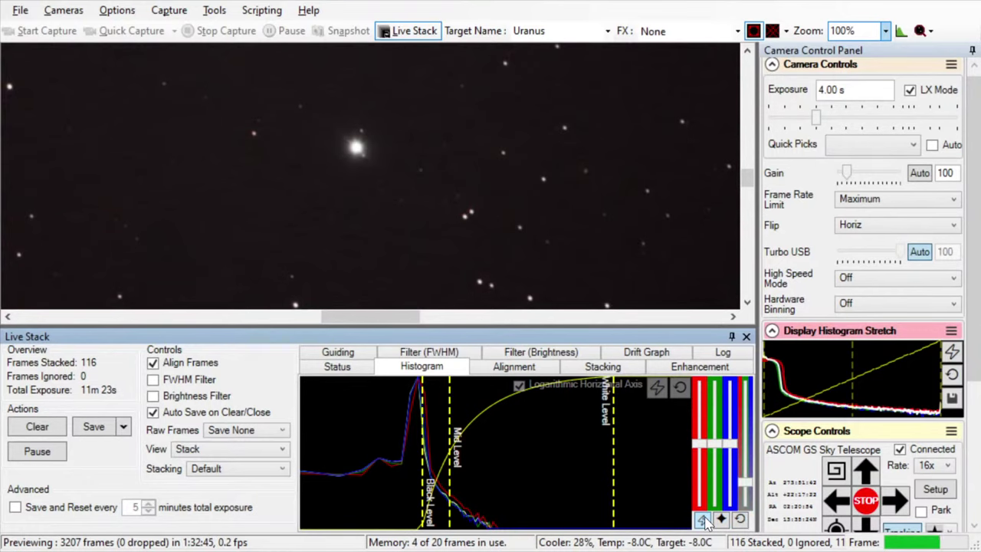
{"action": "left_click_drag", "start_coordinate": [699, 418], "coordinate": [700, 426]}
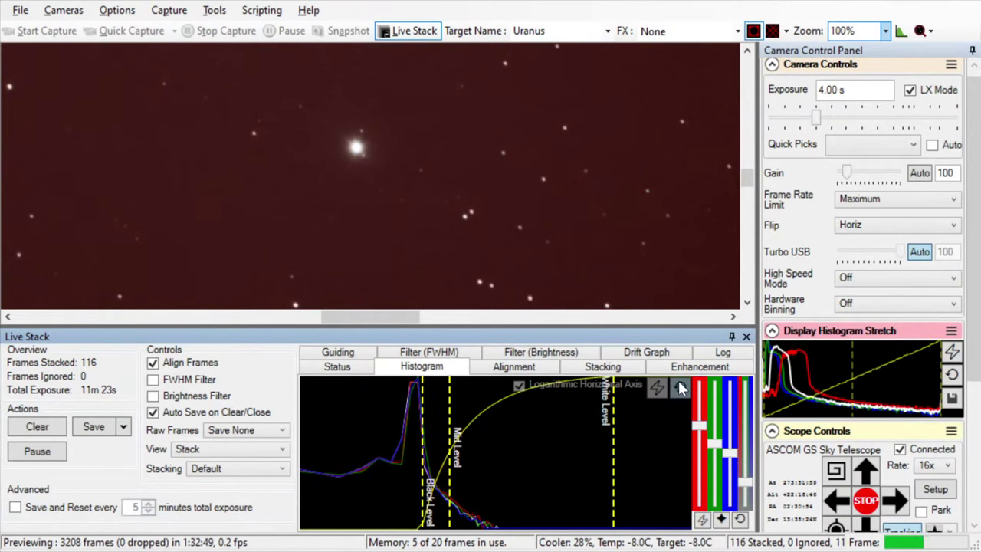
Step: Reset and auto-stretch the live stack histogram, and rebalance the colours automatically
{"action": "left_click", "coordinate": [679, 388]}
{"action": "left_click", "coordinate": [659, 389]}
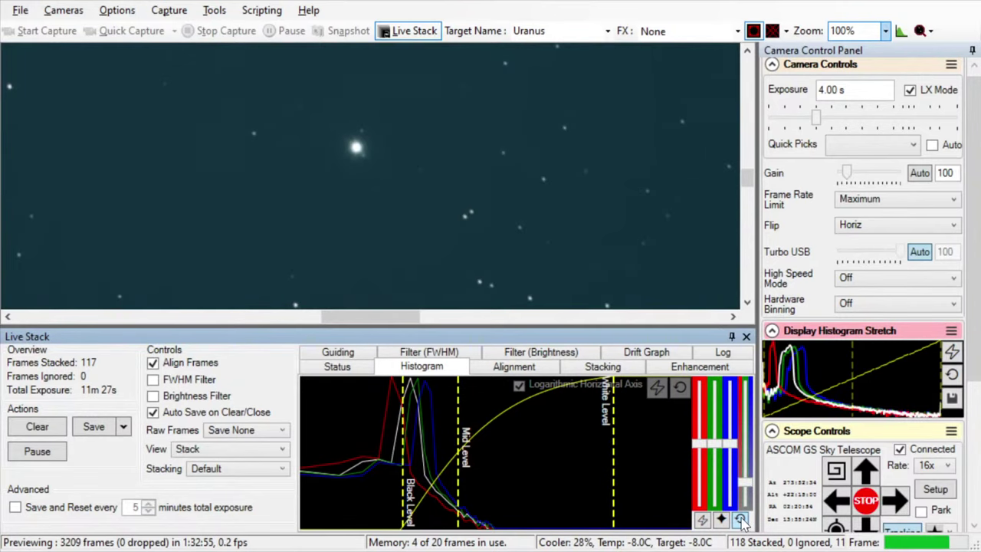
{"action": "left_click", "coordinate": [703, 521]}
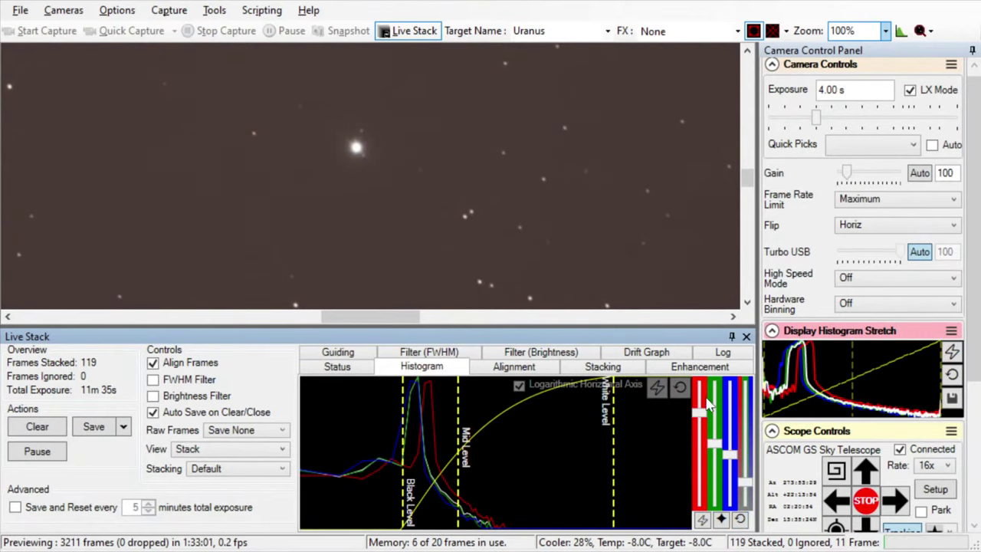
Step: Reduce the red channel and tighten the stretch, with the black level just past the histogram peak and a lower mid level
{"action": "left_click_drag", "start_coordinate": [699, 413], "coordinate": [699, 434]}
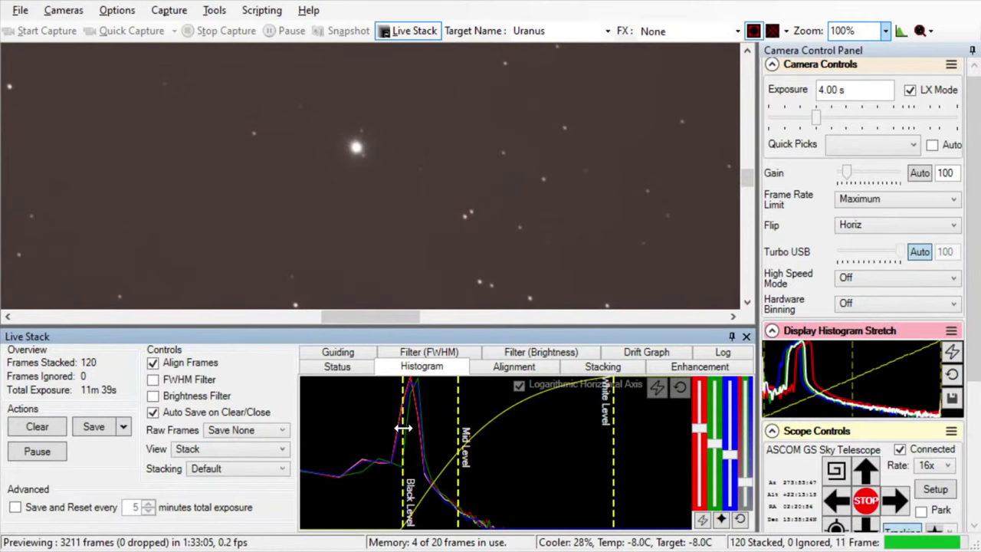
{"action": "left_click_drag", "start_coordinate": [403, 428], "coordinate": [446, 431]}
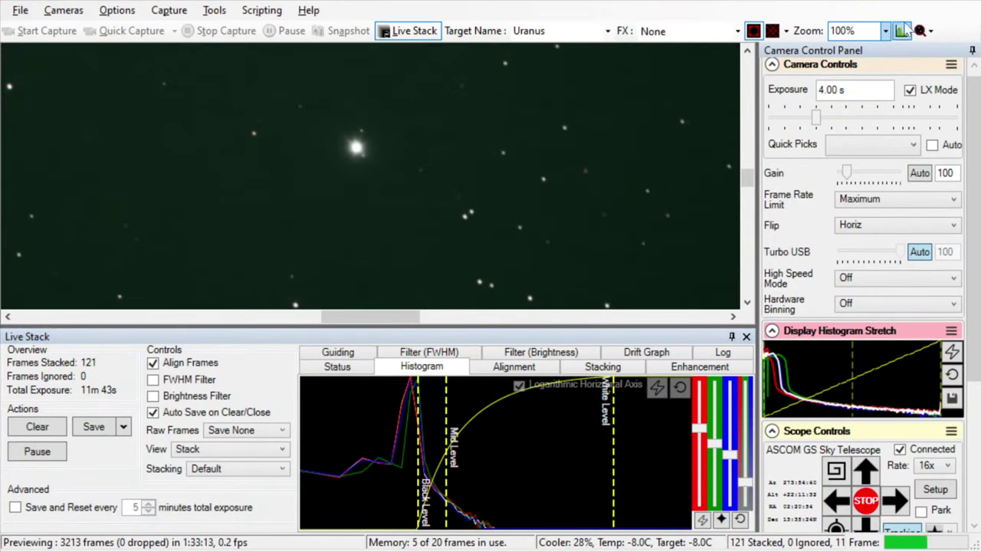
Step: Examine Uranus and the faint points around it in the restretched stack at 125% zoom
{"action": "left_click", "coordinate": [887, 33]}
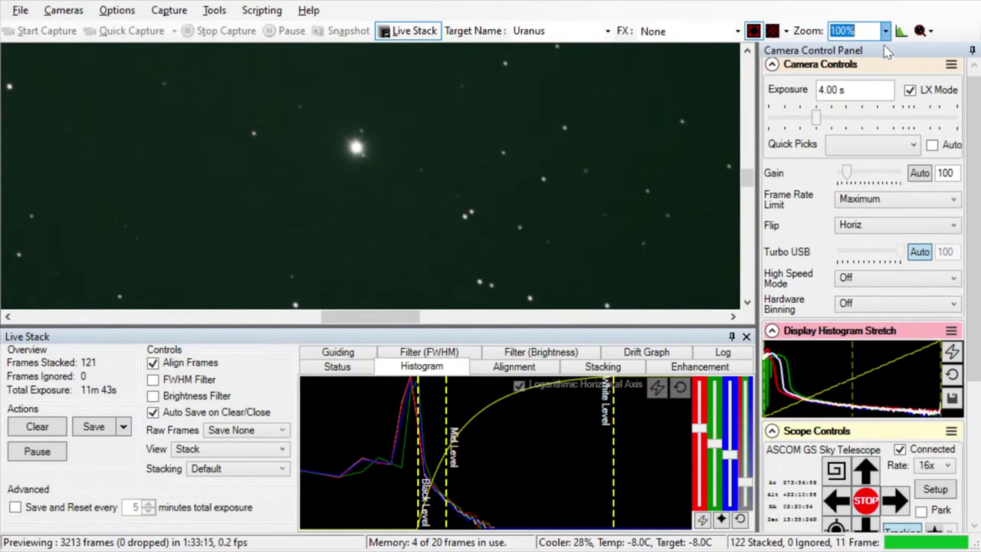
{"action": "key", "text": "Down"}
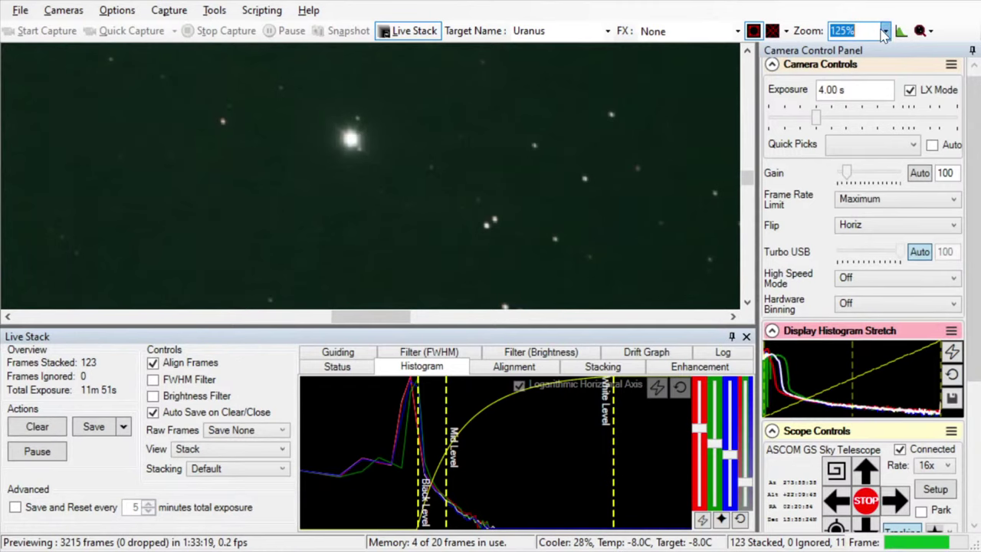
{"action": "key", "text": "Up"}
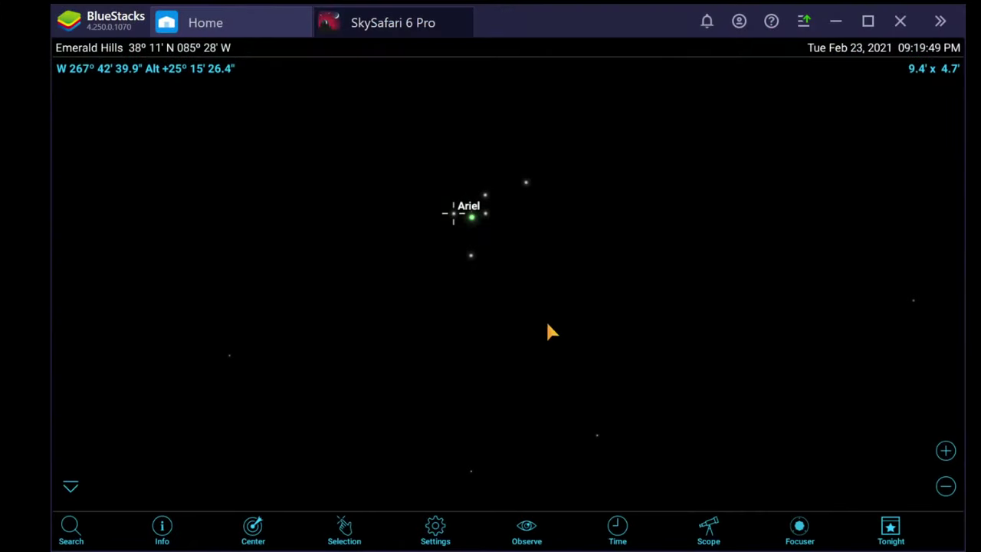
Step: In SkySafari, widen the chart around Uranus to a 27.6' x 13.8' field and identify two faint stars near the planet
{"action": "left_click", "coordinate": [946, 486]}
{"action": "left_click", "coordinate": [946, 485]}
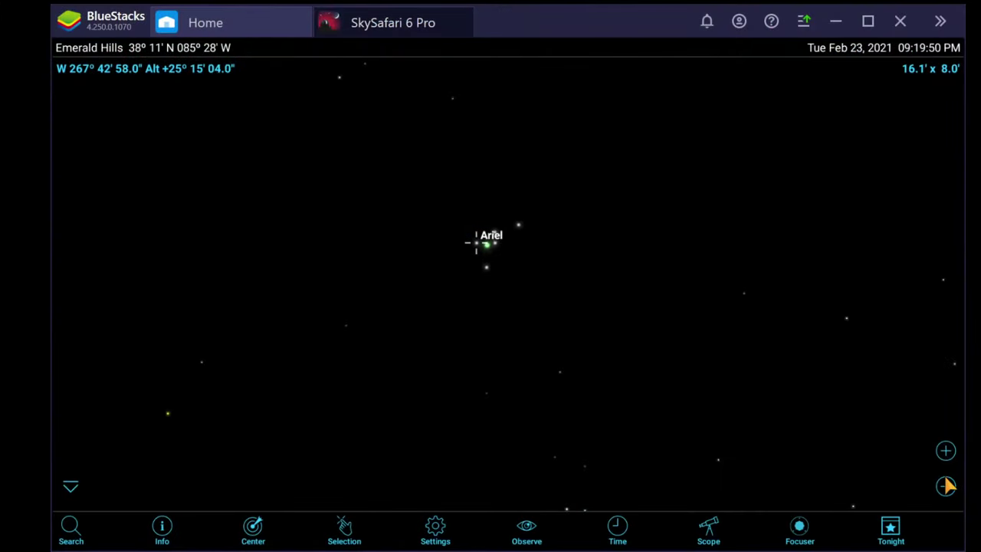
{"action": "left_click", "coordinate": [946, 485]}
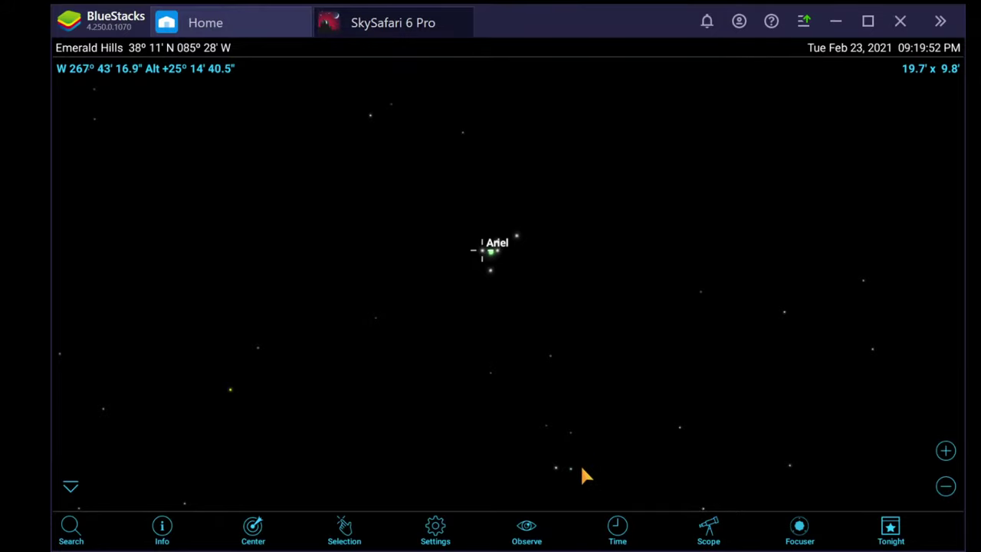
{"action": "left_click", "coordinate": [945, 485]}
{"action": "left_click", "coordinate": [946, 485]}
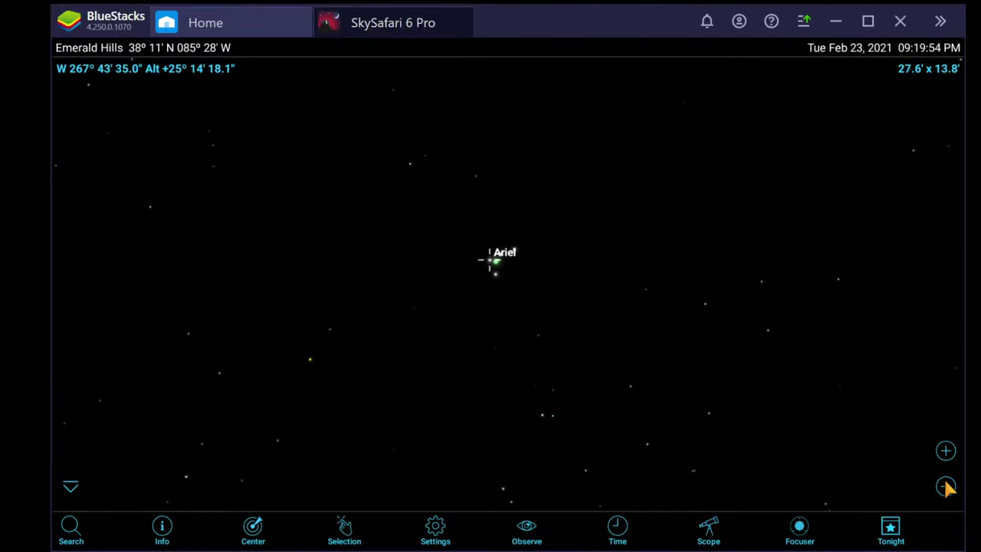
{"action": "left_click_drag", "start_coordinate": [775, 432], "coordinate": [782, 378]}
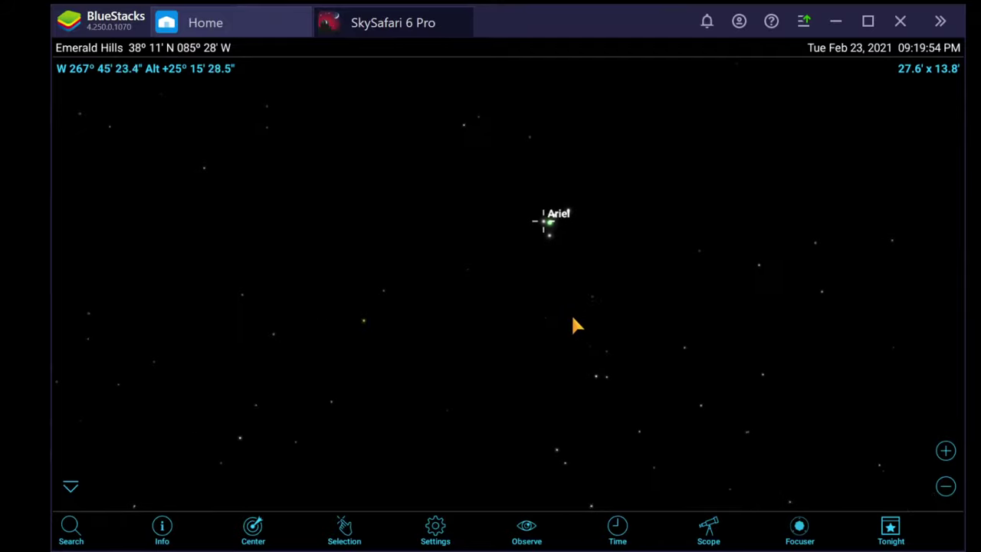
{"action": "left_click", "coordinate": [595, 296]}
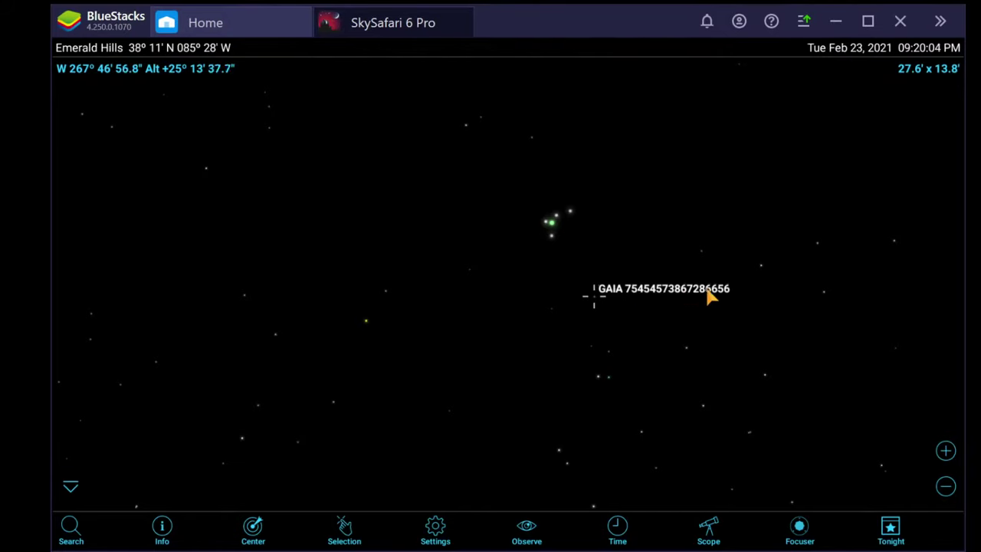
{"action": "left_click", "coordinate": [530, 140]}
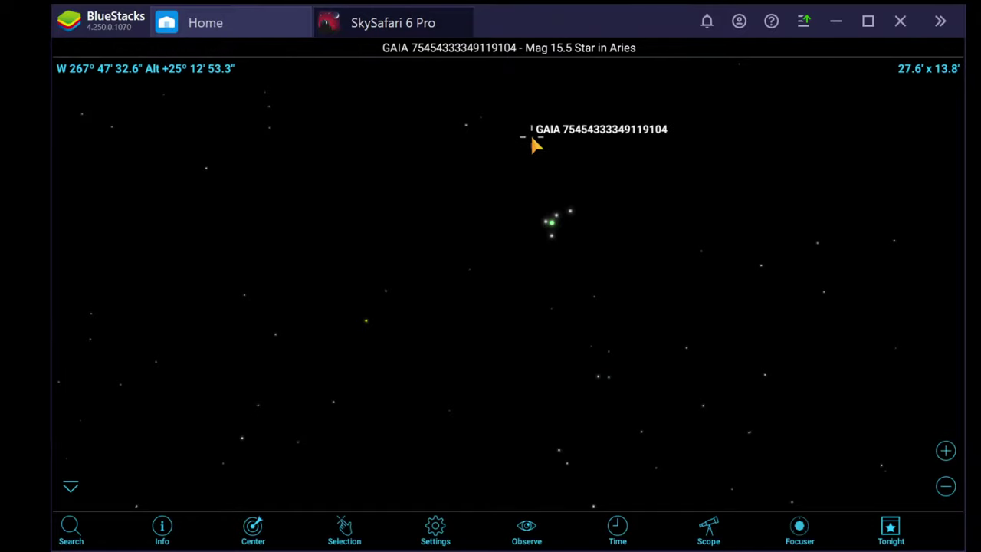
Step: Identify Titania, Oberon, Uranus and Umbriel on the chart by selecting each in turn
{"action": "left_click", "coordinate": [550, 238]}
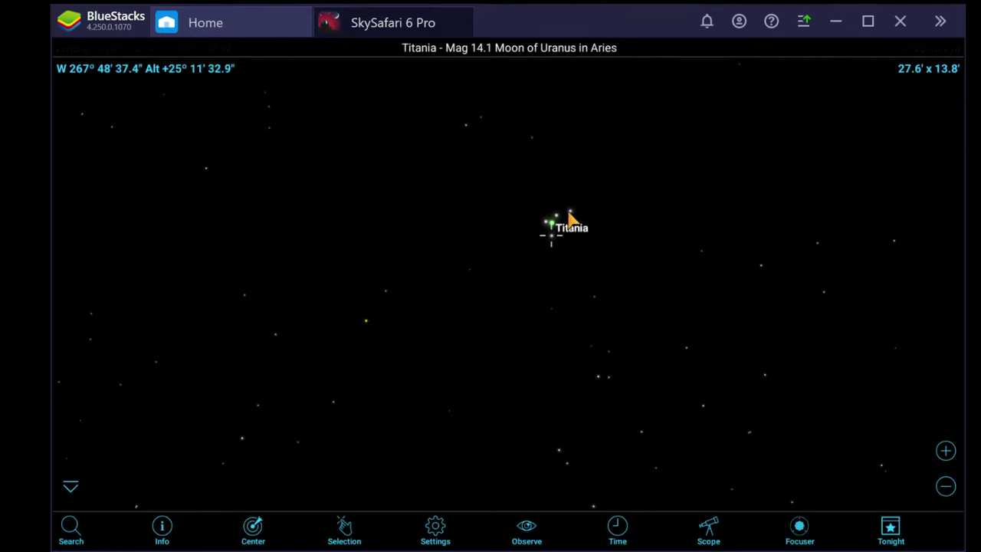
{"action": "left_click", "coordinate": [568, 211]}
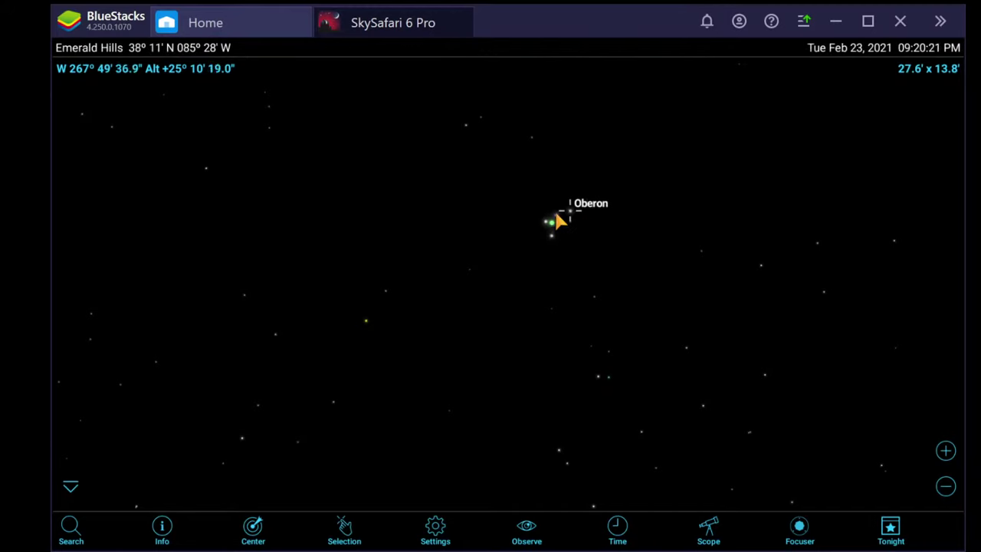
{"action": "left_click", "coordinate": [553, 220]}
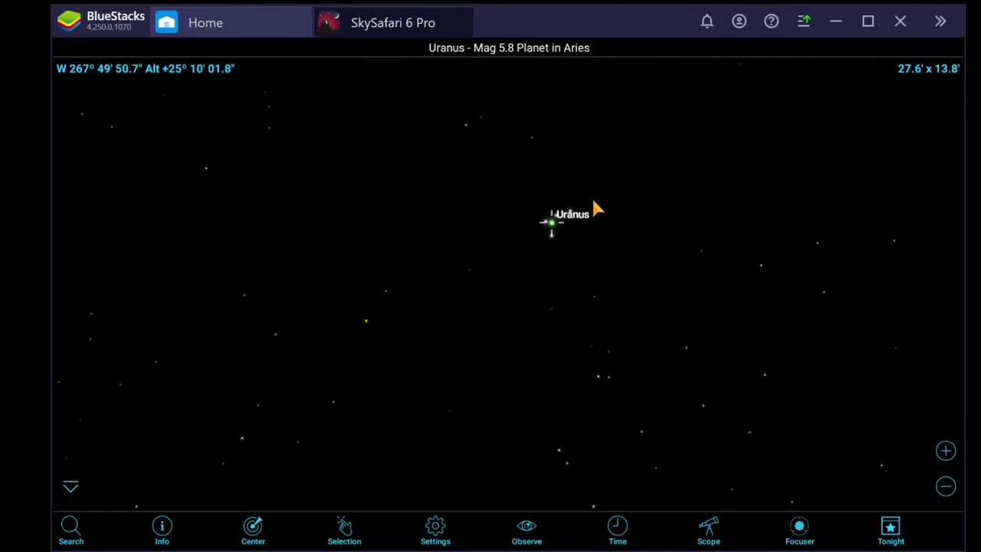
{"action": "left_click", "coordinate": [557, 215]}
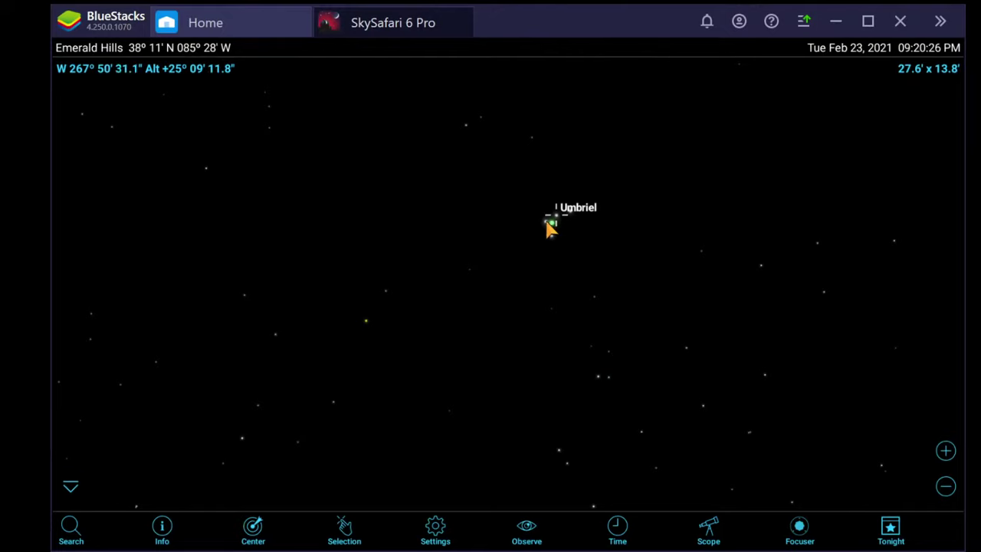
Step: Check which point near Uranus is Ariel, Titania, Oberon or Umbriel by selecting each one on the chart
{"action": "left_click", "coordinate": [549, 224]}
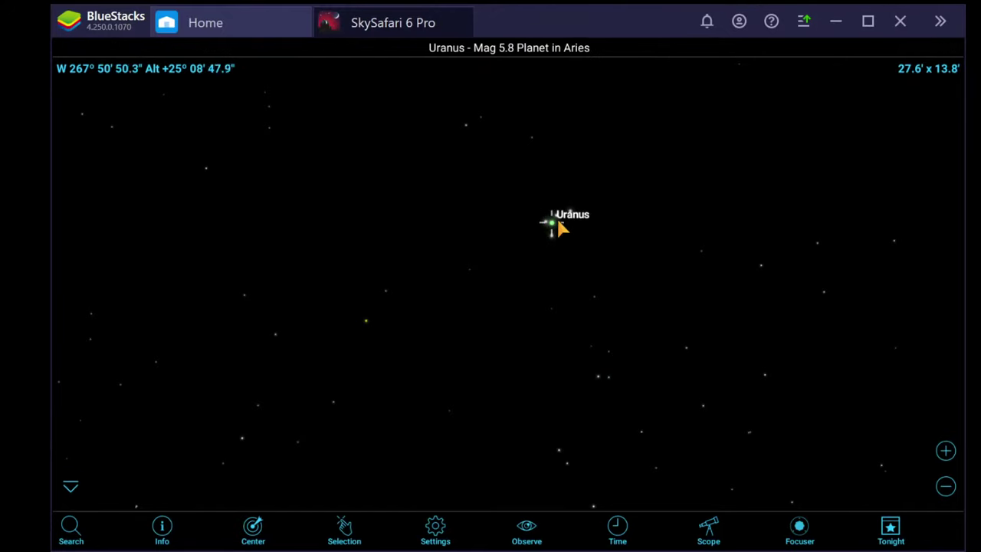
{"action": "left_click", "coordinate": [559, 221]}
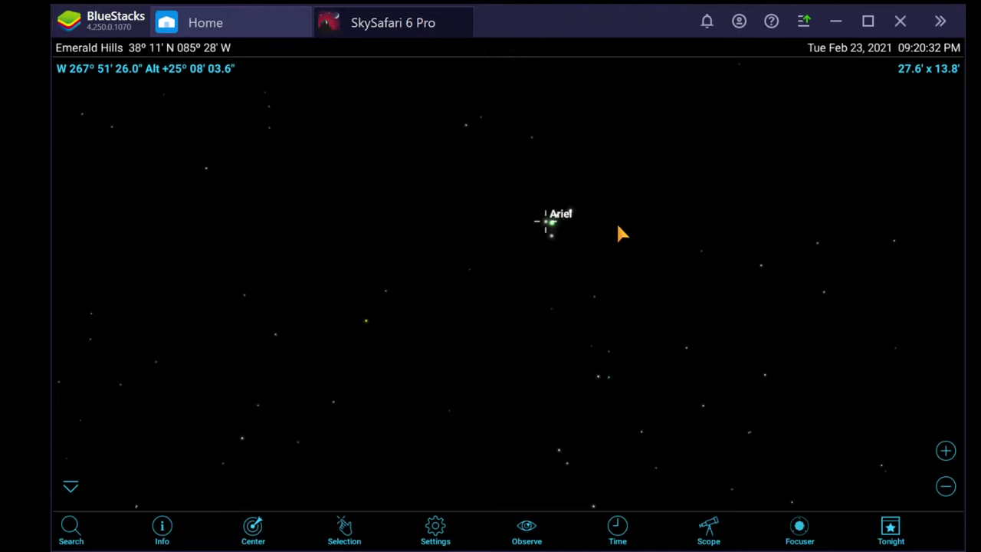
{"action": "left_click", "coordinate": [551, 235]}
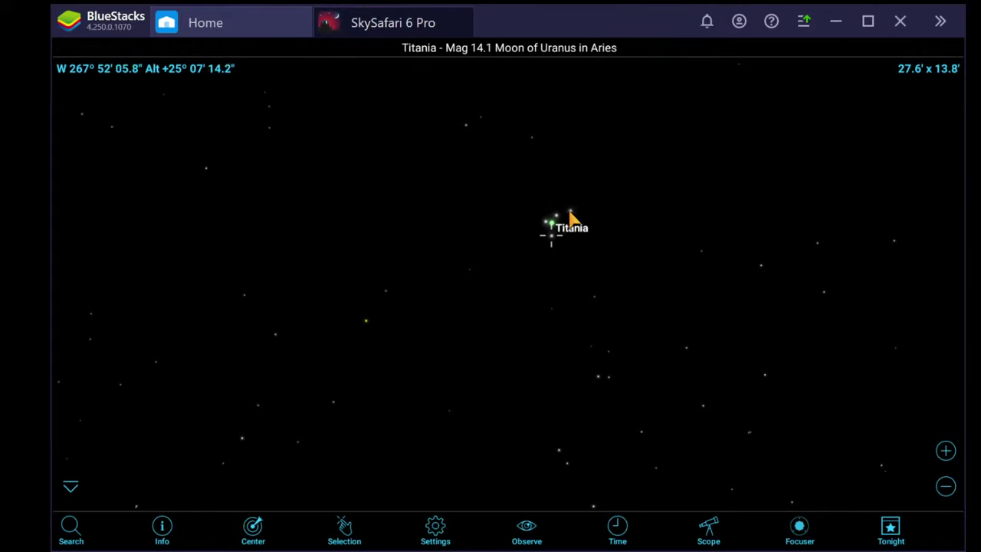
{"action": "left_click", "coordinate": [570, 211]}
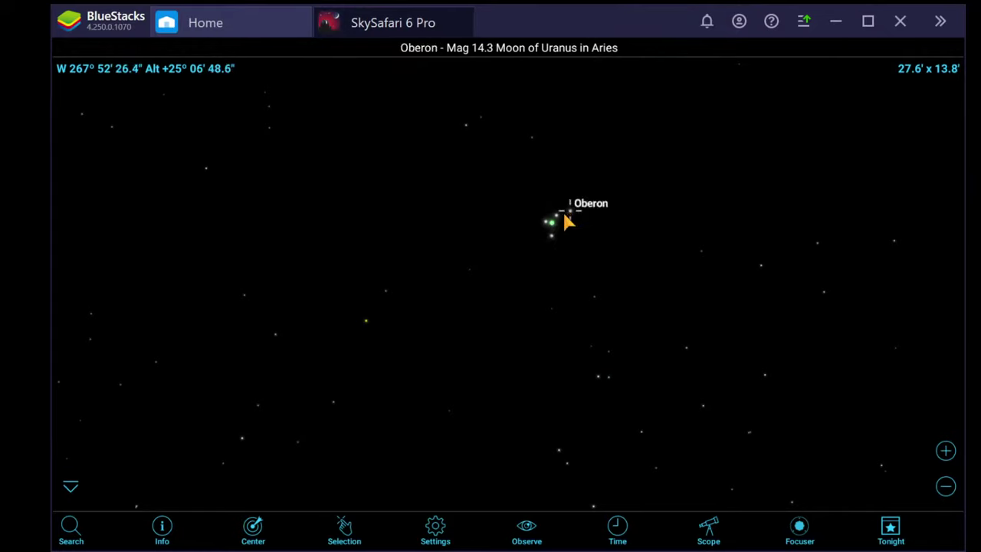
{"action": "left_click", "coordinate": [556, 221]}
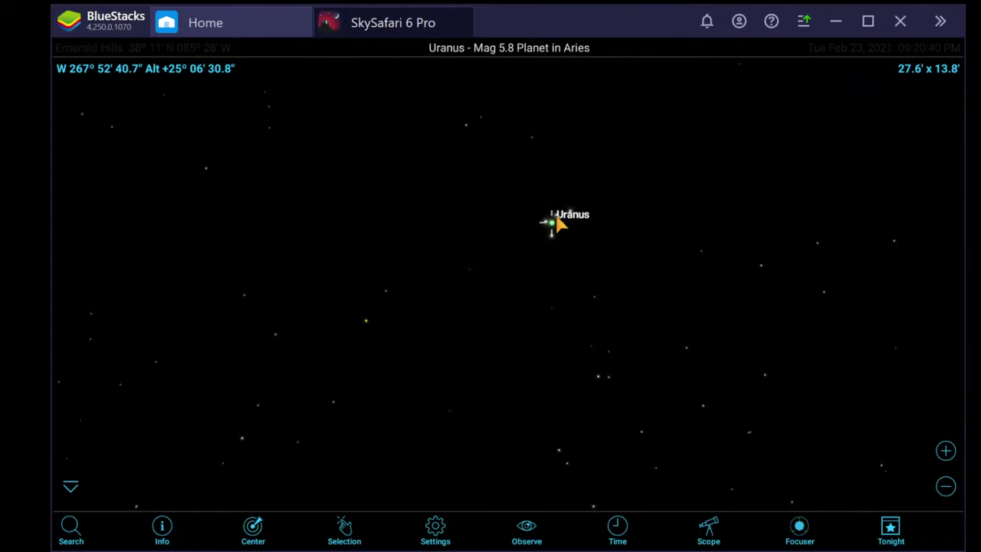
{"action": "left_click", "coordinate": [553, 222]}
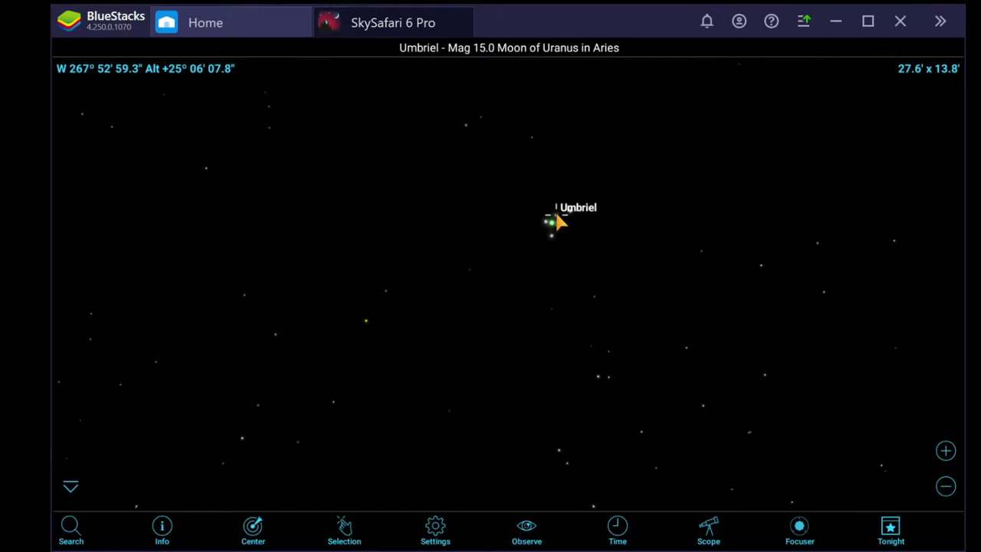
{"action": "left_click", "coordinate": [549, 226]}
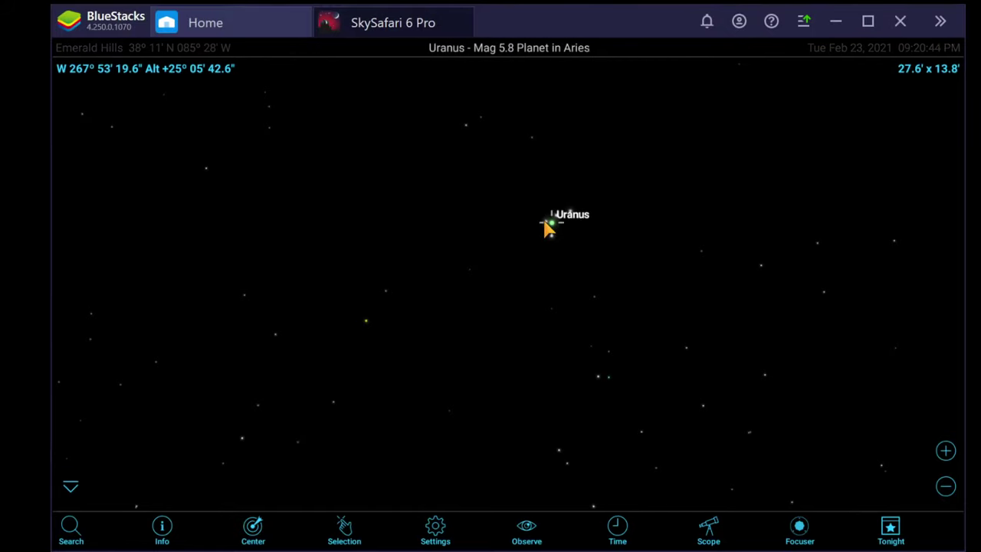
{"action": "left_click", "coordinate": [548, 226]}
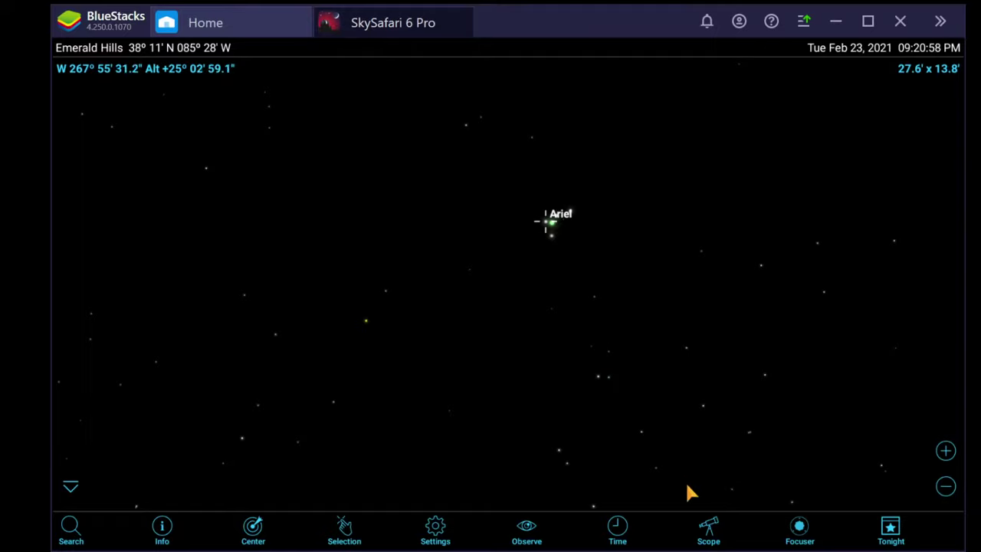
Step: Select Uranus on the chart and disconnect the telescope from SkySafari
{"action": "left_click", "coordinate": [709, 531]}
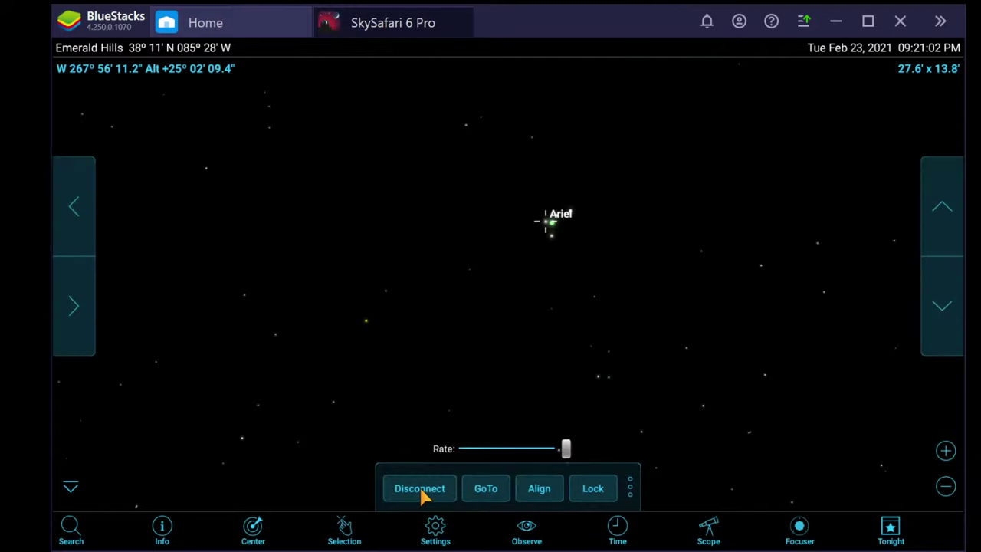
{"action": "left_click", "coordinate": [551, 226]}
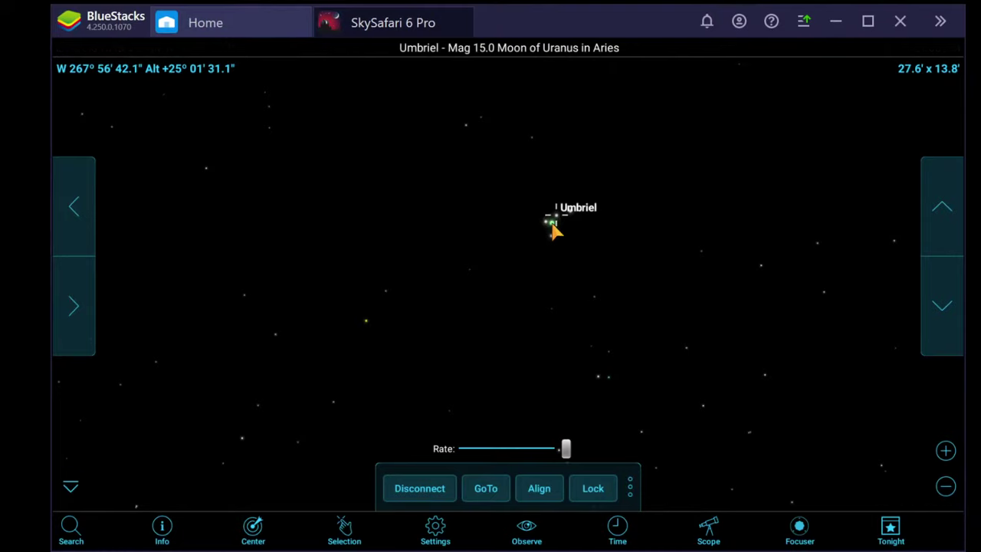
{"action": "left_click", "coordinate": [551, 226]}
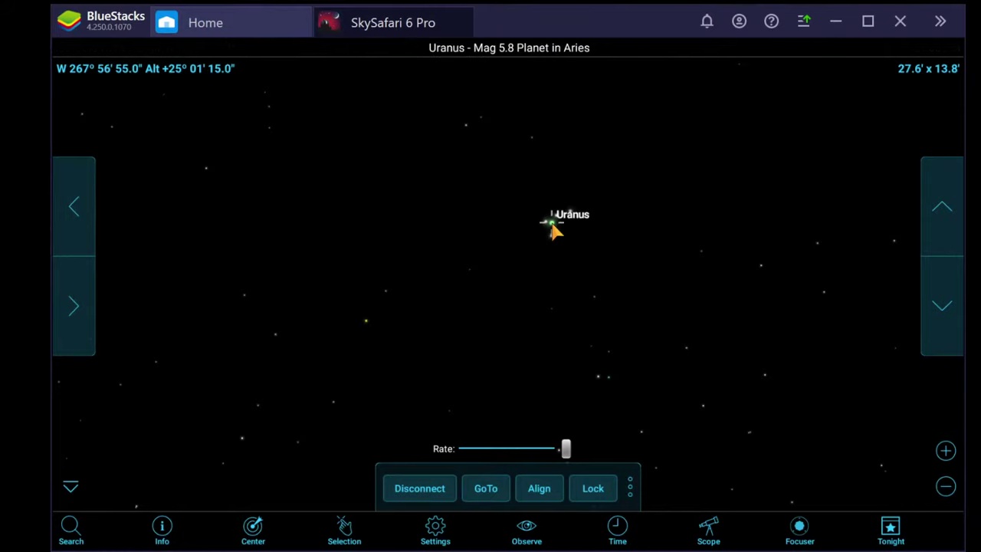
{"action": "left_click", "coordinate": [420, 488]}
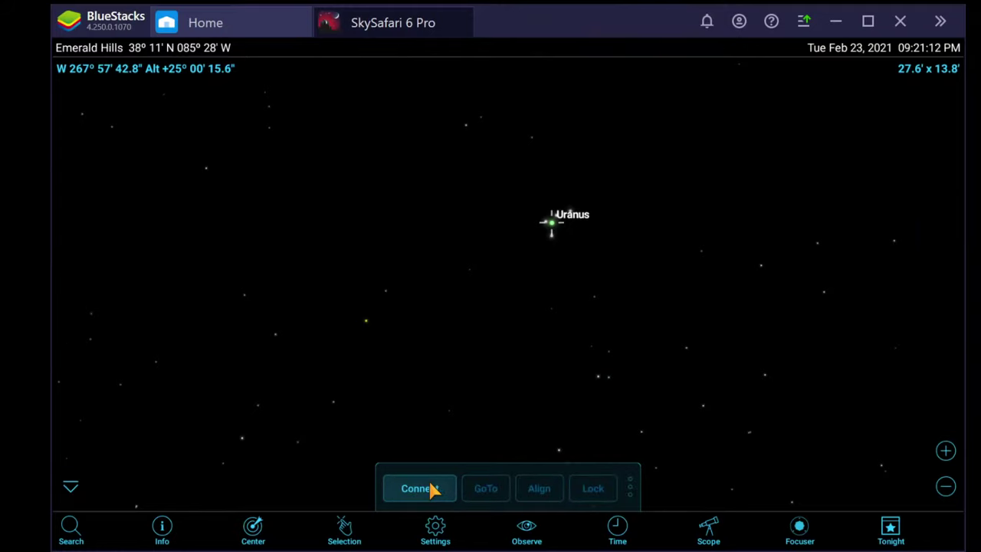
Step: Widen the chart around Uranus to a 125.3º x 67.5º field to examine the surrounding constellations
{"action": "left_click", "coordinate": [946, 486]}
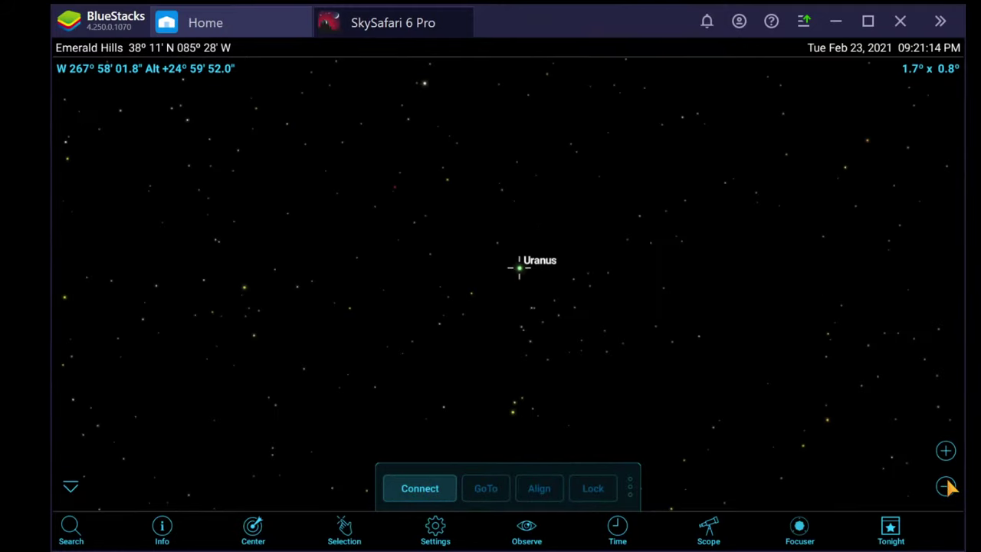
{"action": "left_click", "coordinate": [945, 486]}
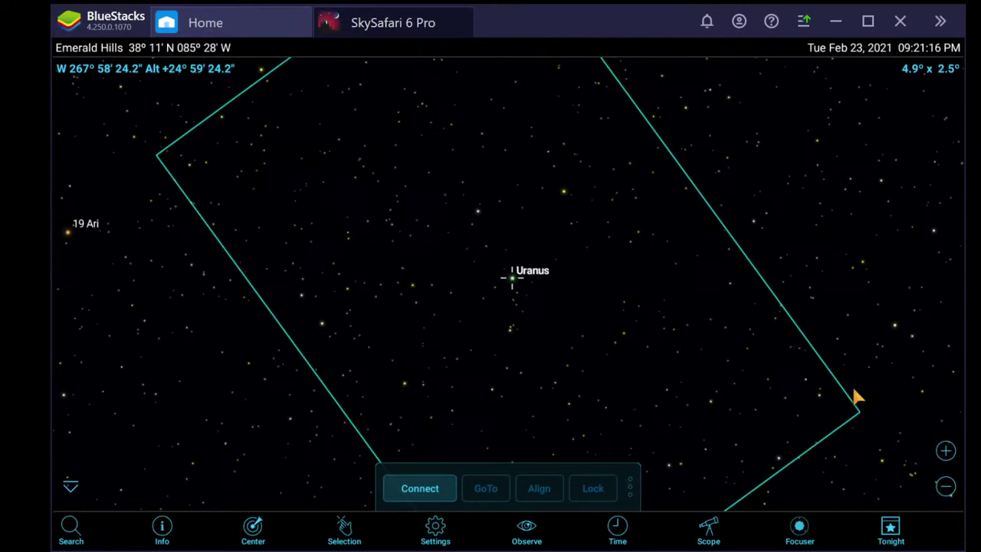
{"action": "left_click", "coordinate": [945, 486]}
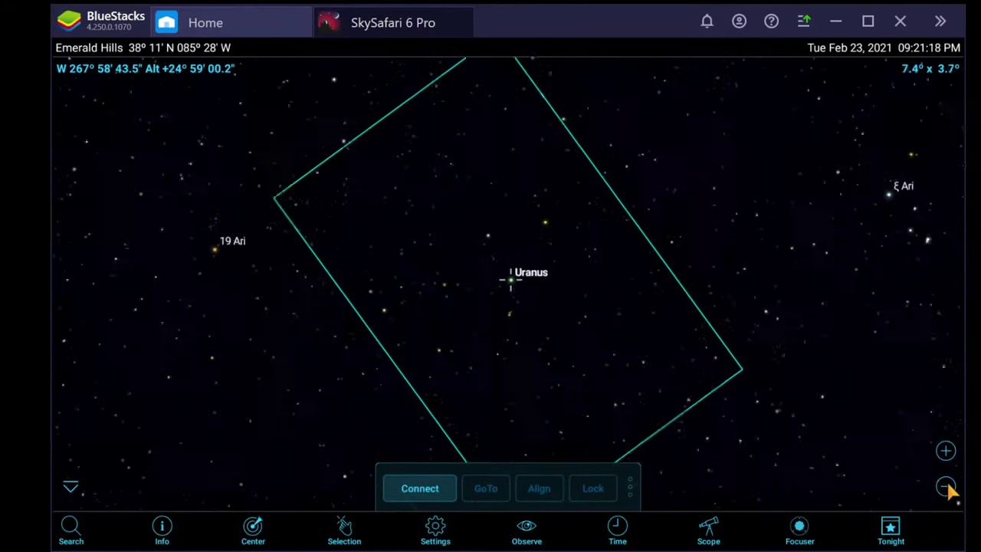
{"action": "left_click", "coordinate": [945, 487]}
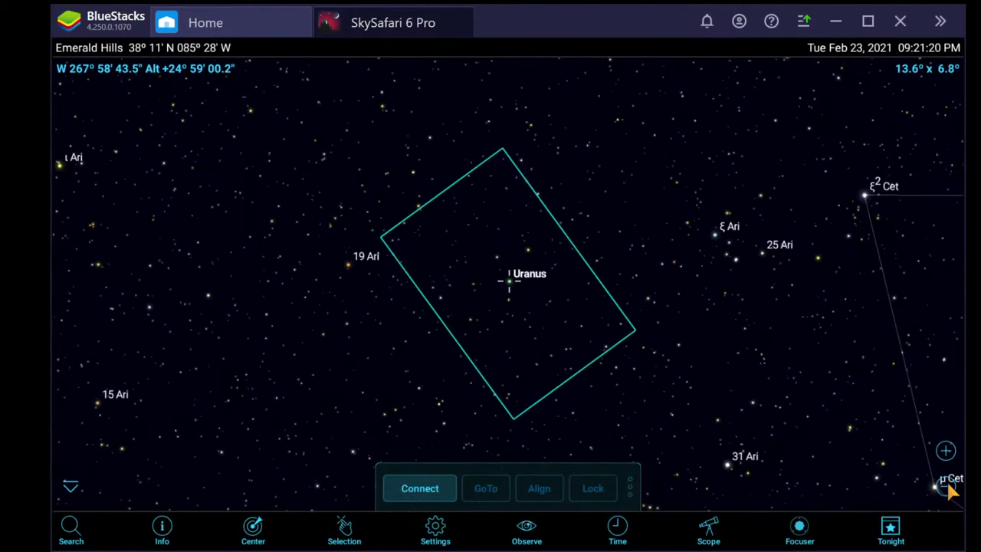
{"action": "left_click", "coordinate": [946, 486]}
{"action": "left_click", "coordinate": [945, 487]}
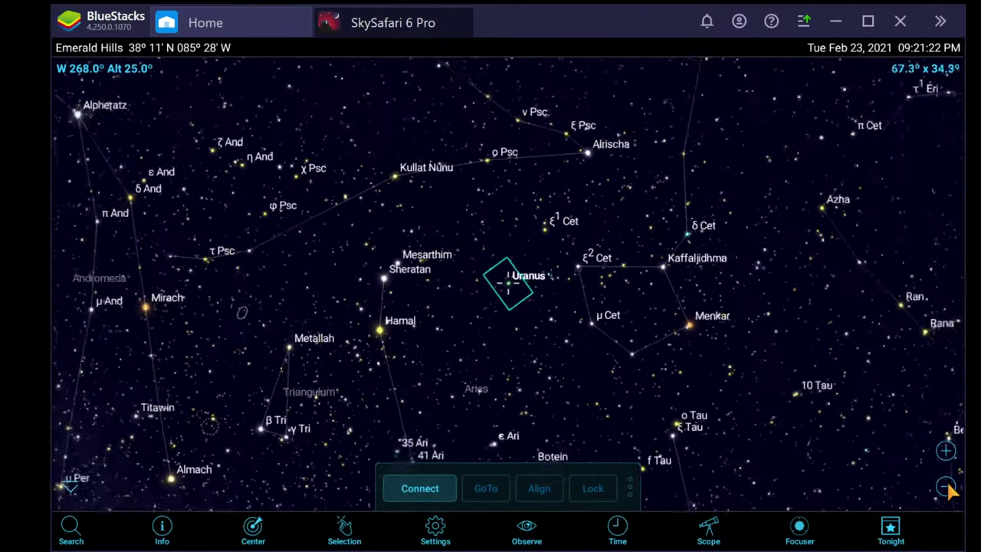
{"action": "left_click", "coordinate": [946, 486]}
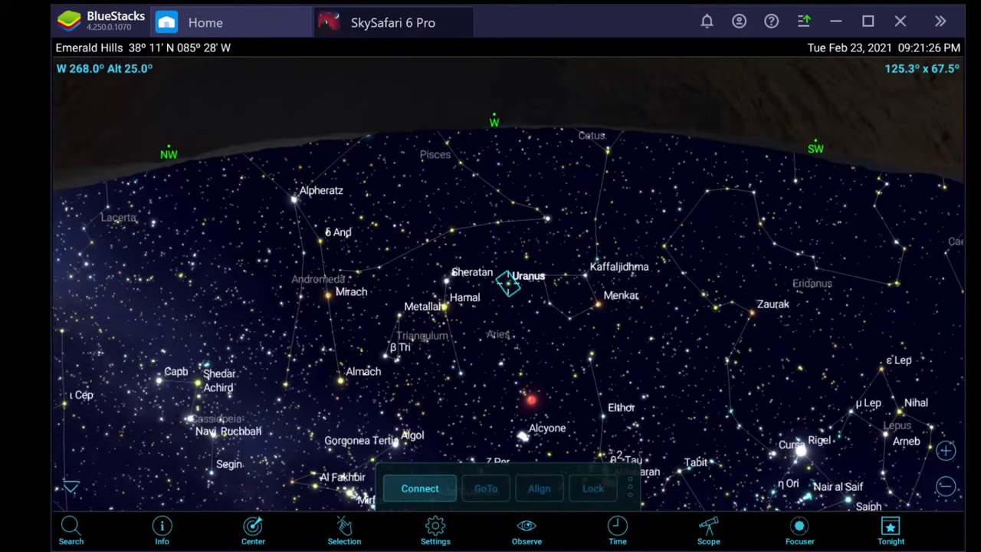
Step: View Uranus's object information, enter orbit around the planet and back away to 0.0396 AU
{"action": "left_click", "coordinate": [163, 530]}
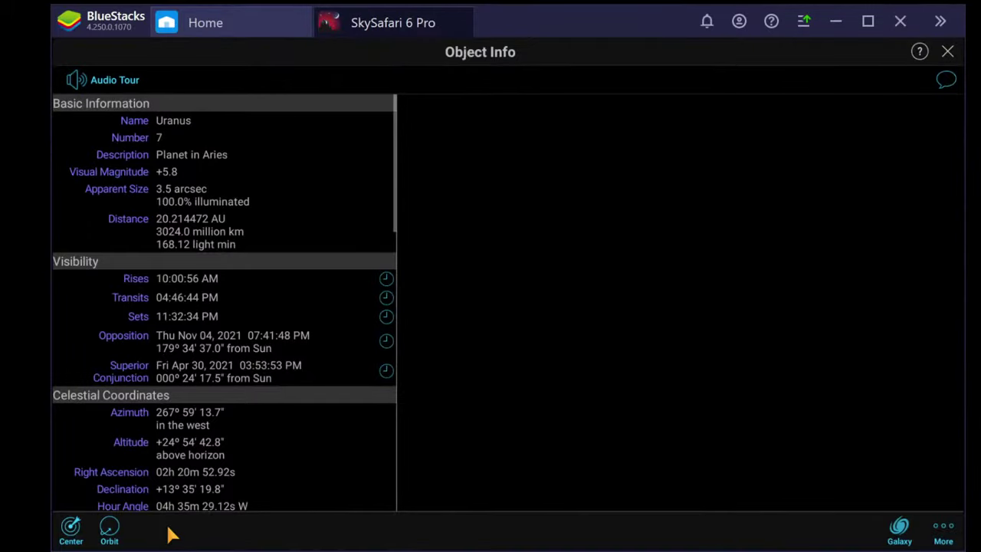
{"action": "left_click", "coordinate": [110, 530]}
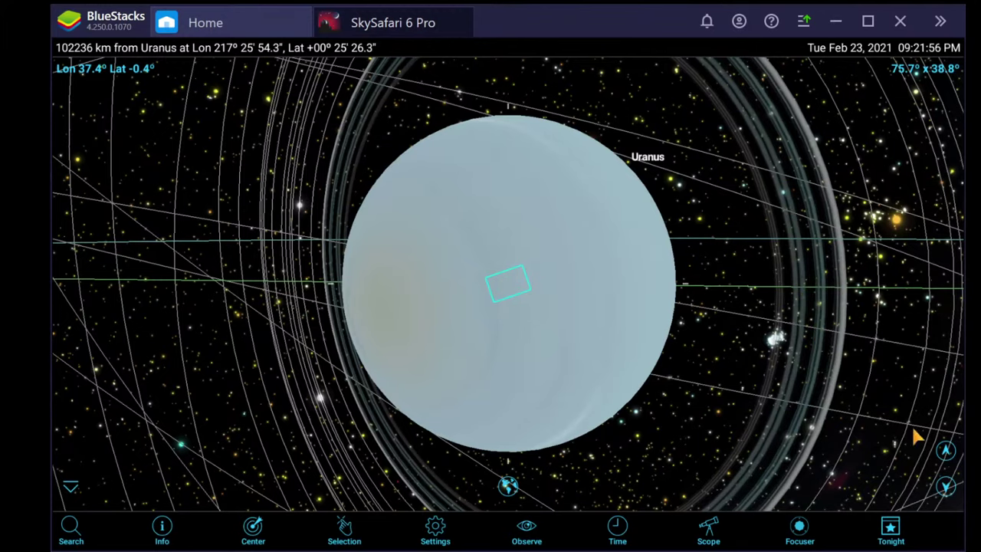
{"action": "left_click", "coordinate": [946, 486]}
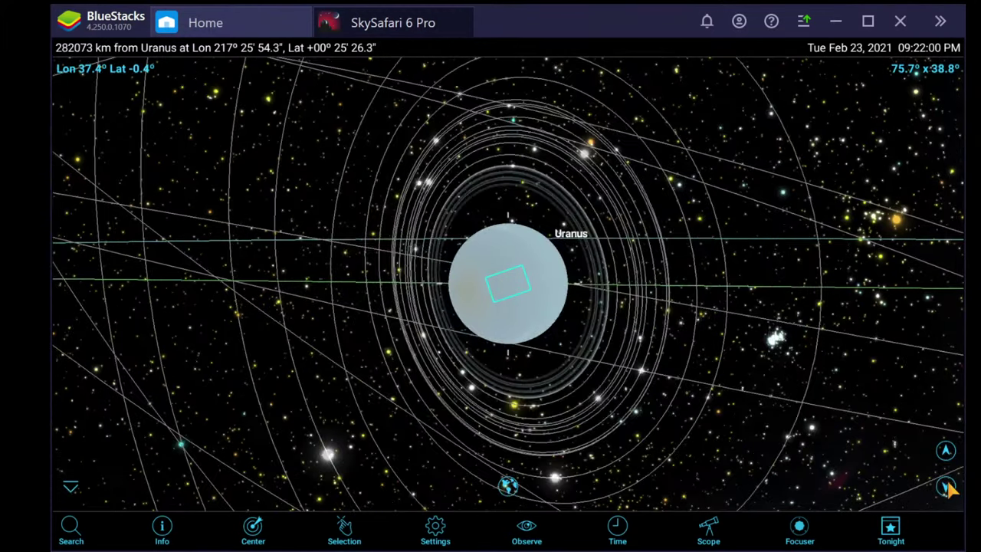
{"action": "left_click", "coordinate": [946, 486]}
{"action": "left_click", "coordinate": [946, 486]}
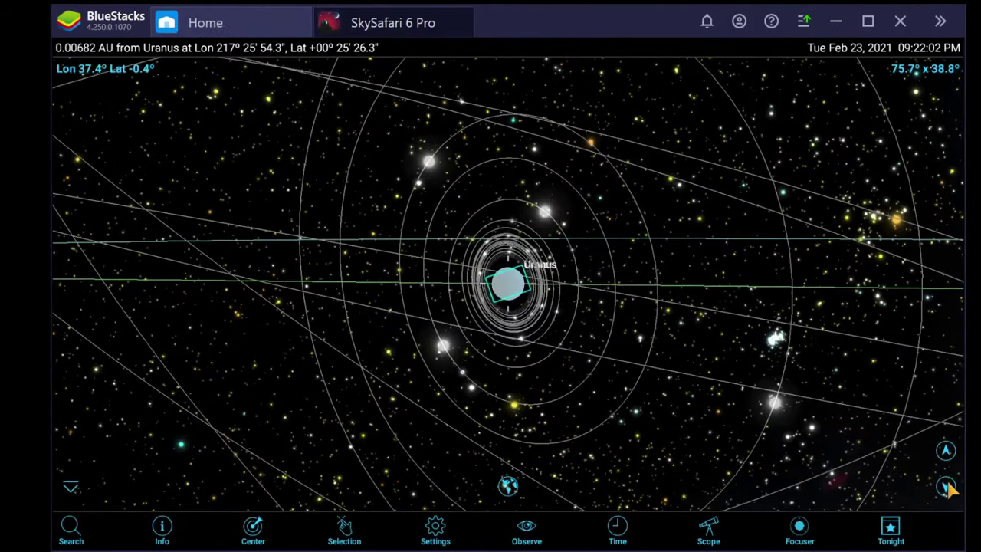
{"action": "left_click", "coordinate": [946, 486]}
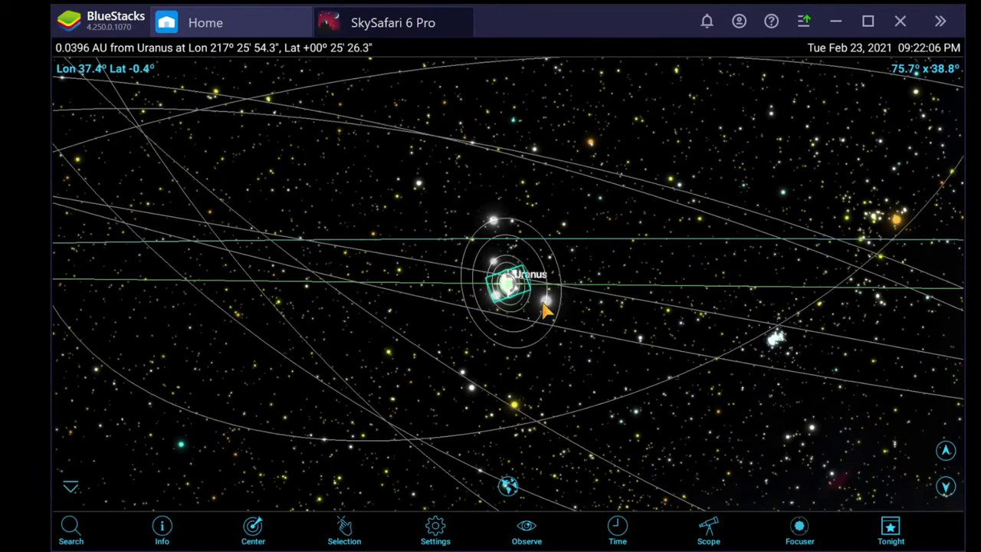
Step: Identify Titania, Oberon, Umbriel and Ariel on their orbits around Uranus by selecting each in turn
{"action": "mouse_move", "coordinate": [546, 302]}
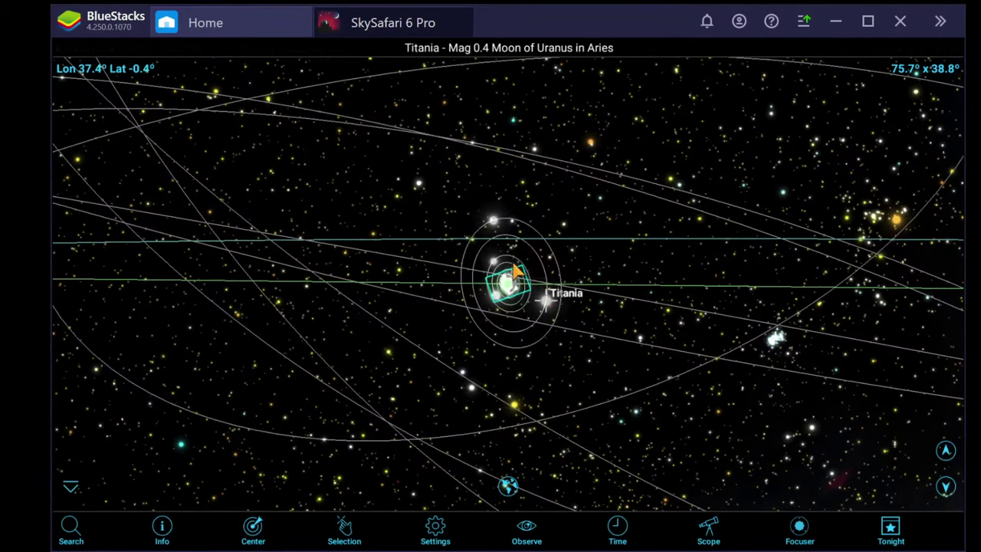
{"action": "mouse_move", "coordinate": [495, 221]}
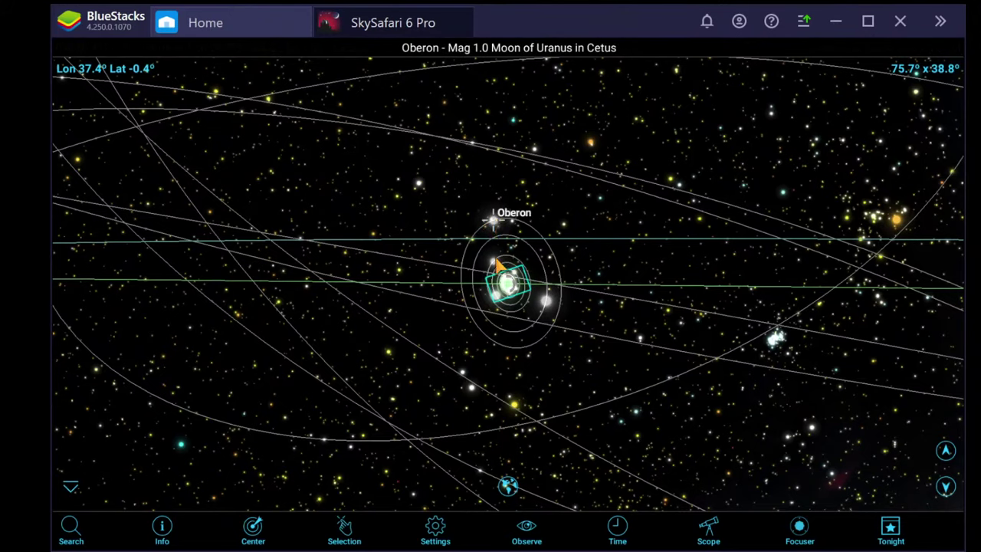
{"action": "mouse_move", "coordinate": [497, 264]}
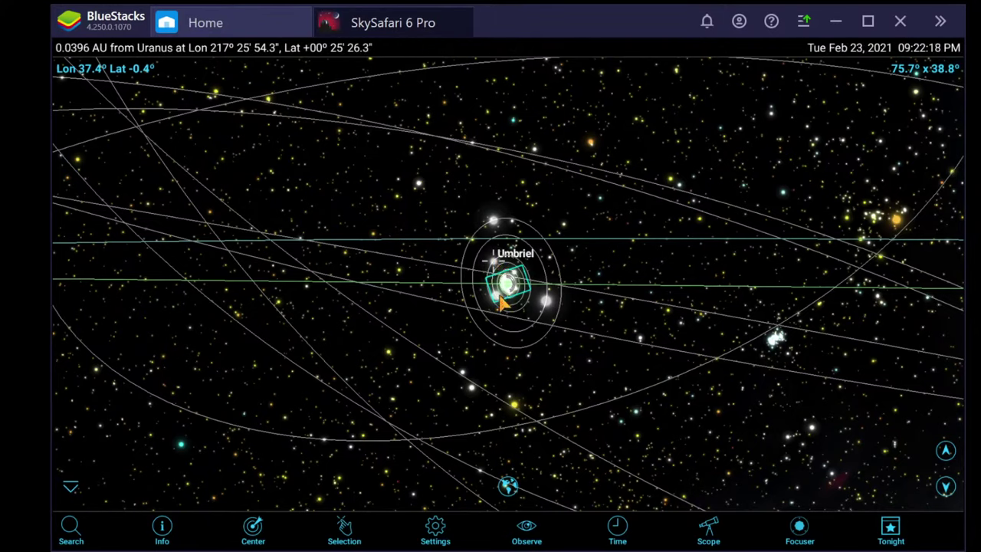
{"action": "mouse_move", "coordinate": [496, 304]}
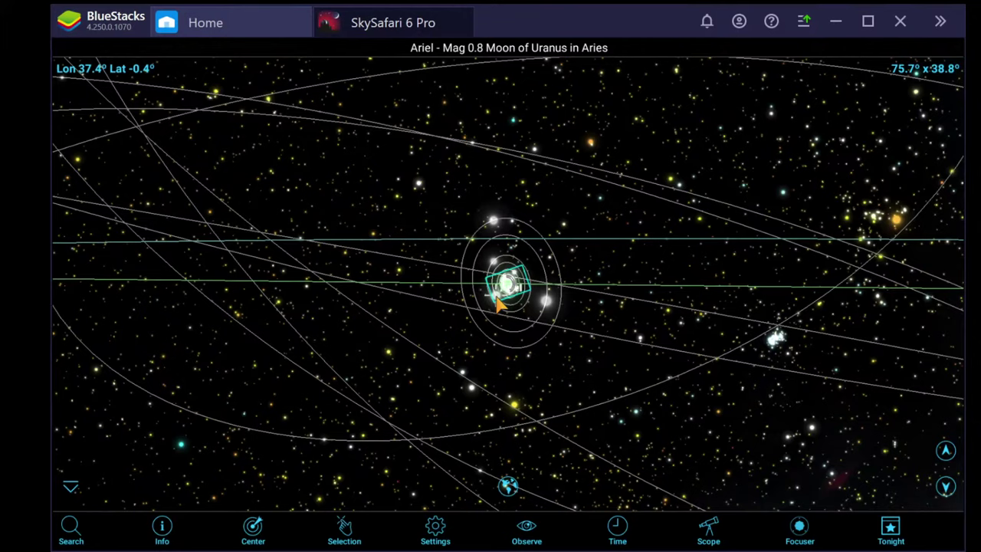
Step: Examine the orbits of Uranus's outer moons while backing away to 1.25 AU from the planet
{"action": "left_click", "coordinate": [945, 487]}
{"action": "left_click", "coordinate": [945, 487]}
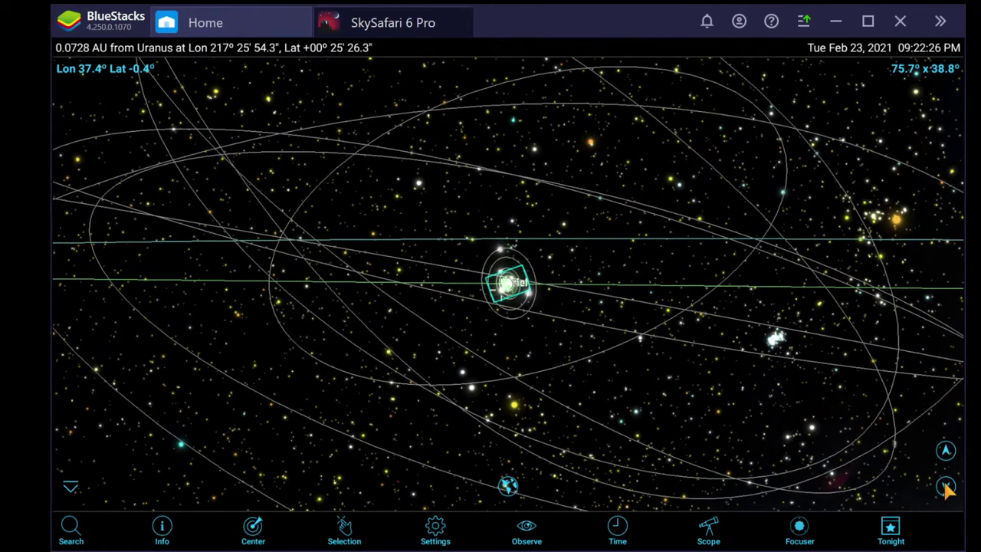
{"action": "left_click", "coordinate": [946, 487]}
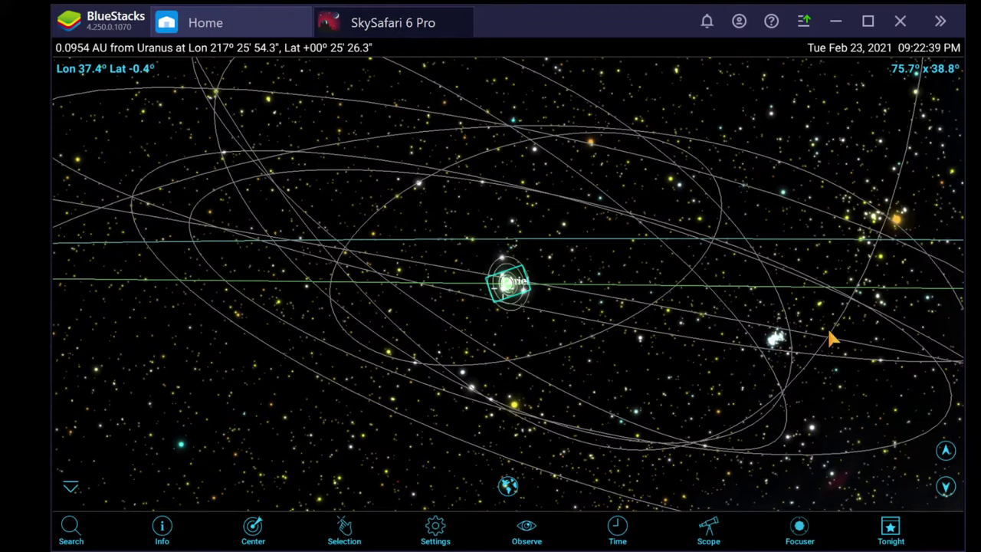
{"action": "left_click", "coordinate": [945, 485]}
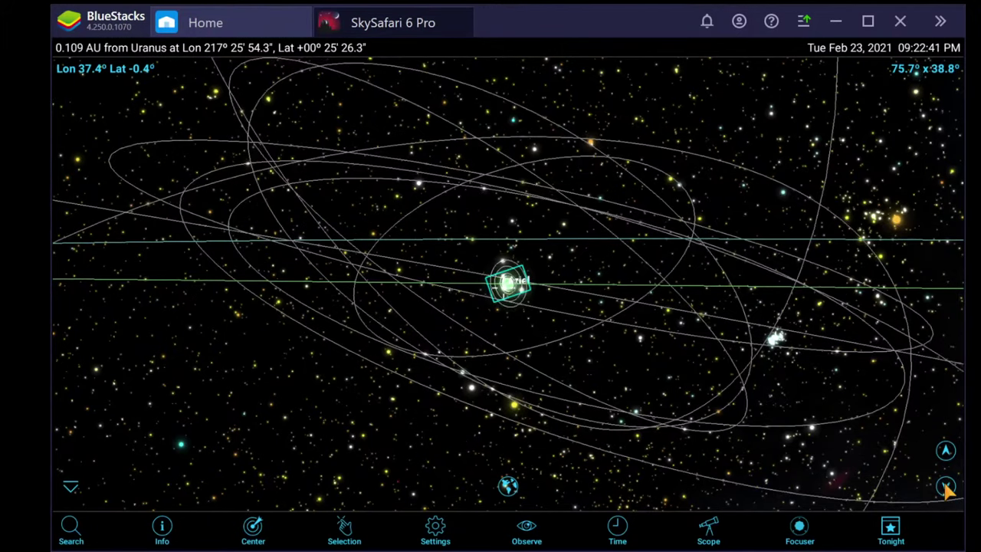
{"action": "left_click", "coordinate": [944, 485]}
{"action": "left_click", "coordinate": [945, 485]}
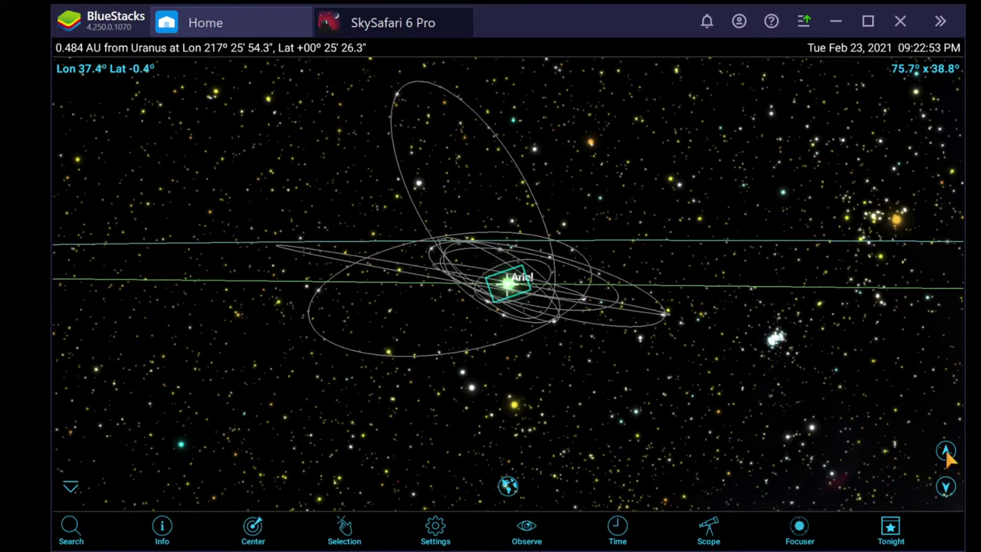
{"action": "left_click", "coordinate": [946, 451]}
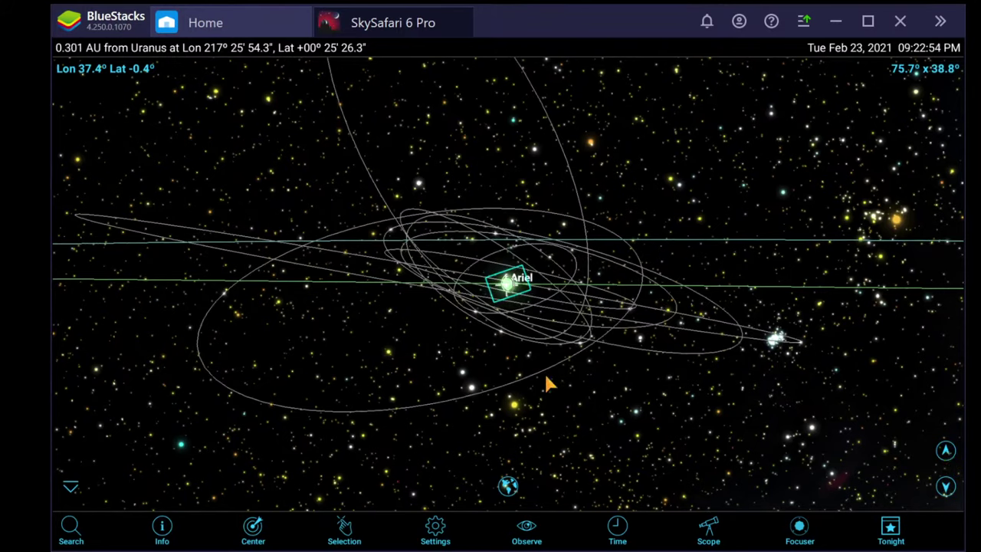
{"action": "left_click", "coordinate": [945, 485]}
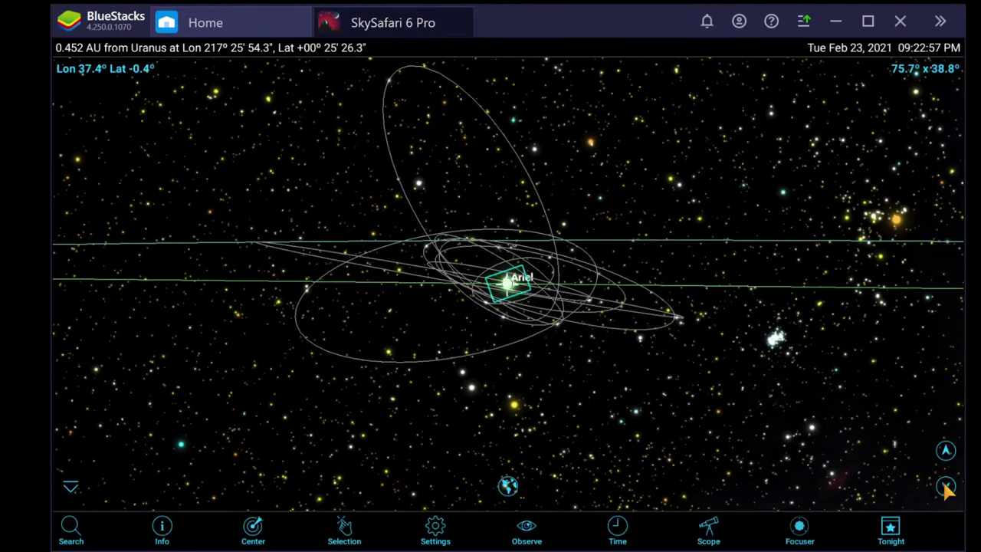
{"action": "left_click", "coordinate": [945, 485]}
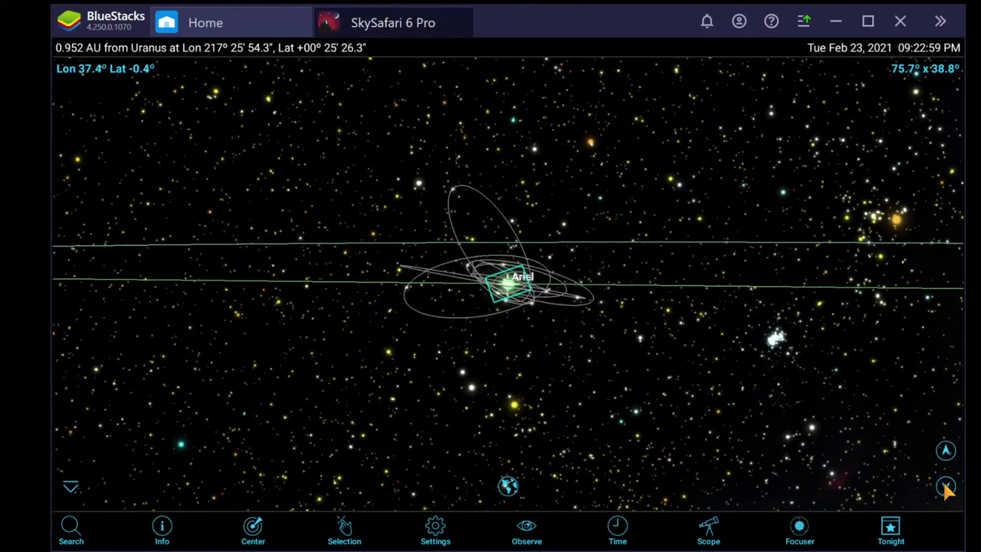
{"action": "left_click", "coordinate": [945, 486]}
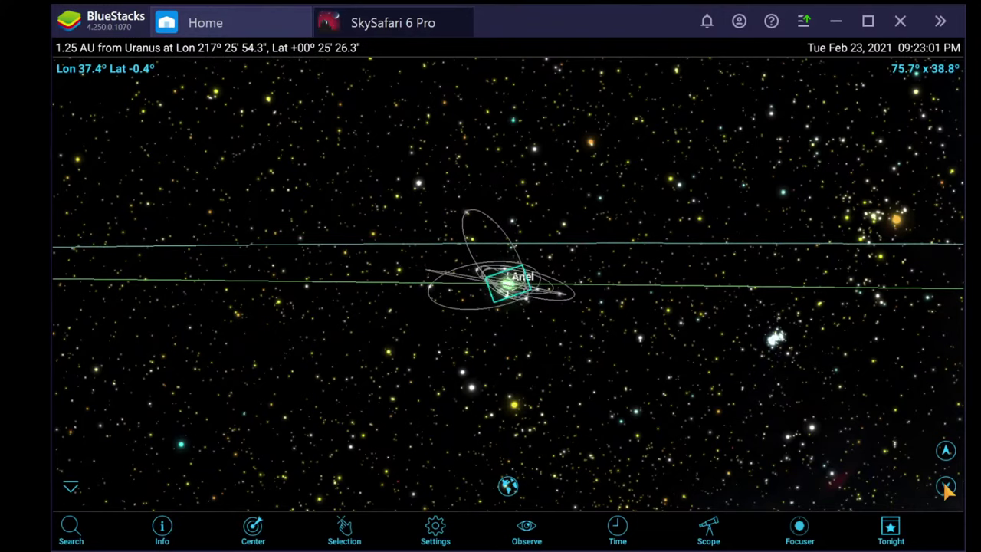
Step: Approach Uranus to about 518,578 km to examine the orbits of its inner moons
{"action": "left_click", "coordinate": [946, 485]}
{"action": "left_click", "coordinate": [946, 453]}
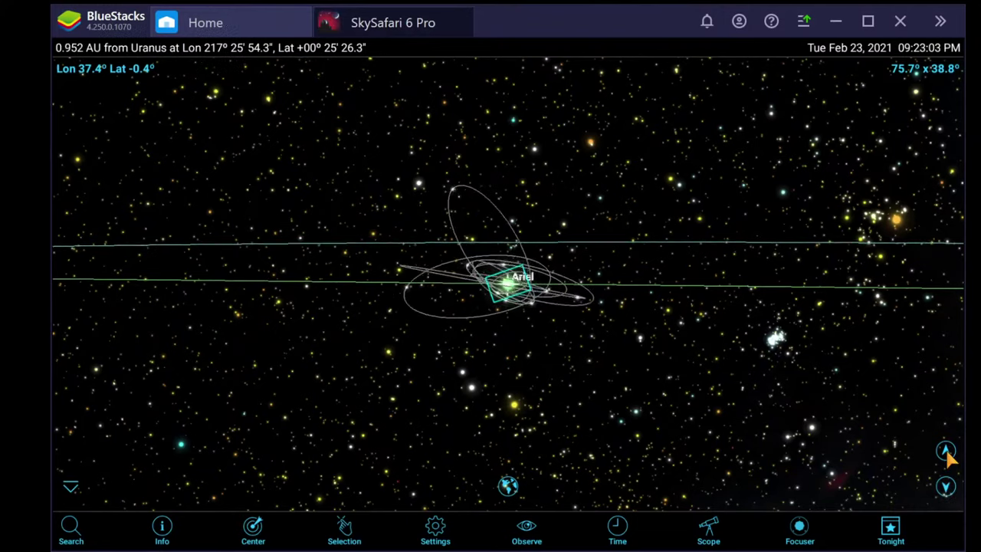
{"action": "left_click", "coordinate": [947, 453]}
{"action": "left_click", "coordinate": [947, 453]}
{"action": "left_click", "coordinate": [947, 453]}
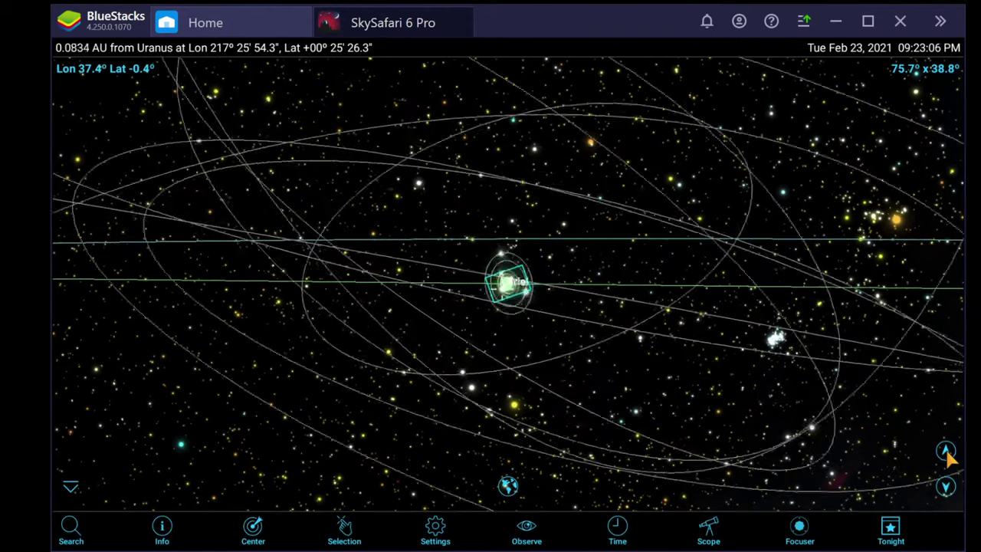
{"action": "left_click", "coordinate": [947, 453]}
{"action": "left_click", "coordinate": [947, 453]}
{"action": "left_click", "coordinate": [947, 453]}
{"action": "left_click", "coordinate": [947, 453]}
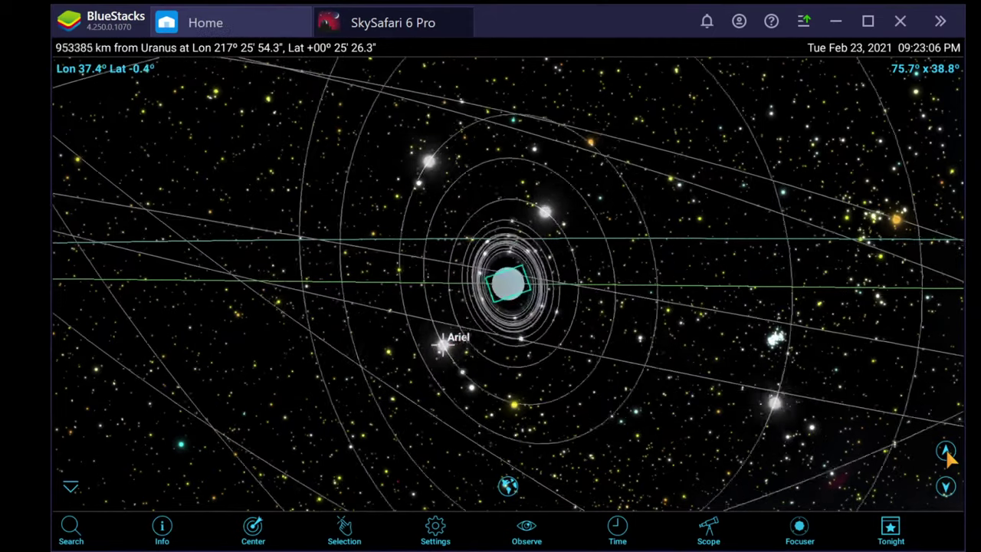
{"action": "left_click", "coordinate": [947, 453]}
{"action": "left_click", "coordinate": [947, 454]}
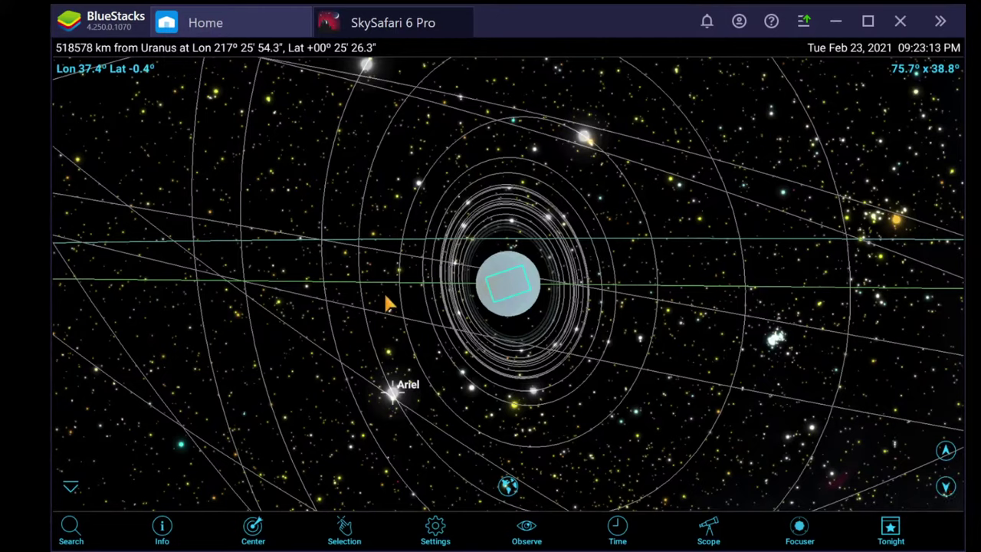
Step: Back away to 0.952 AU from Uranus and tilt the view to examine the outer moons' orbits from above the orbital plane
{"action": "left_click", "coordinate": [947, 487]}
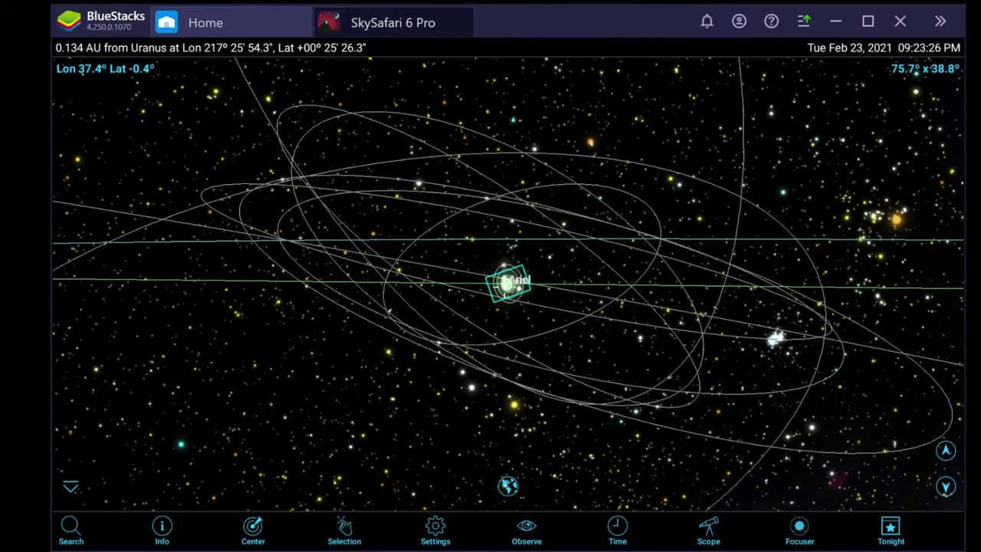
{"action": "left_click", "coordinate": [947, 488]}
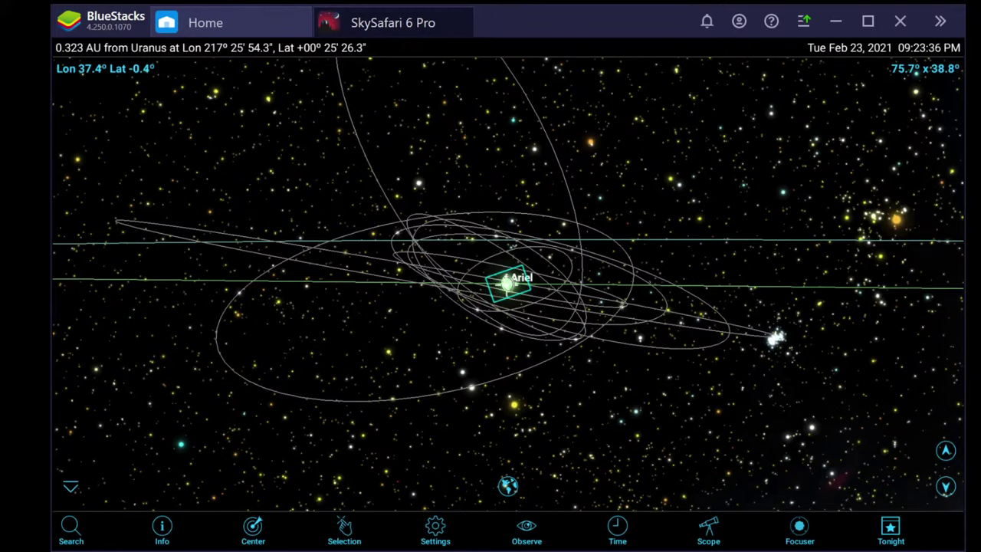
{"action": "left_click", "coordinate": [947, 487]}
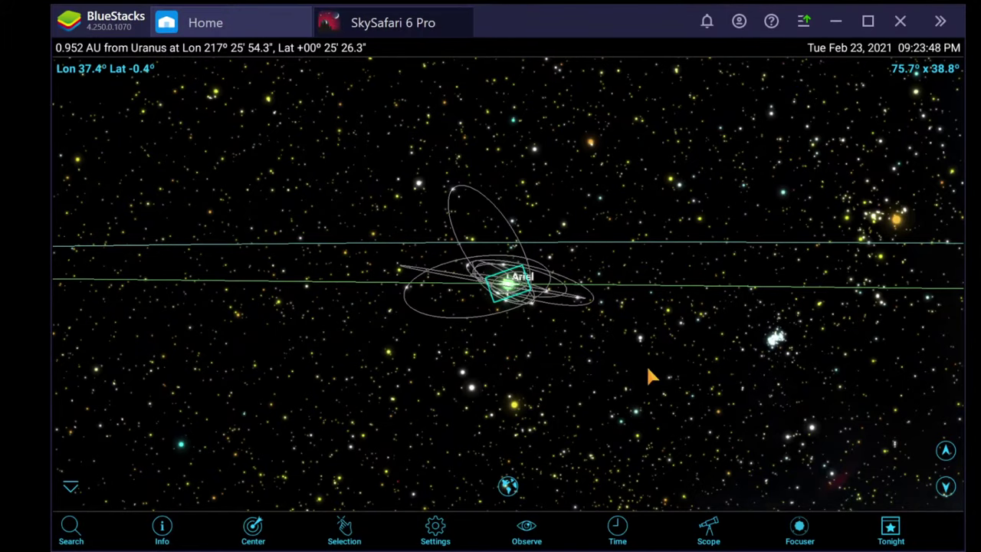
{"action": "left_click_drag", "start_coordinate": [648, 373], "coordinate": [628, 477]}
{"action": "left_click_drag", "start_coordinate": [657, 317], "coordinate": [636, 413]}
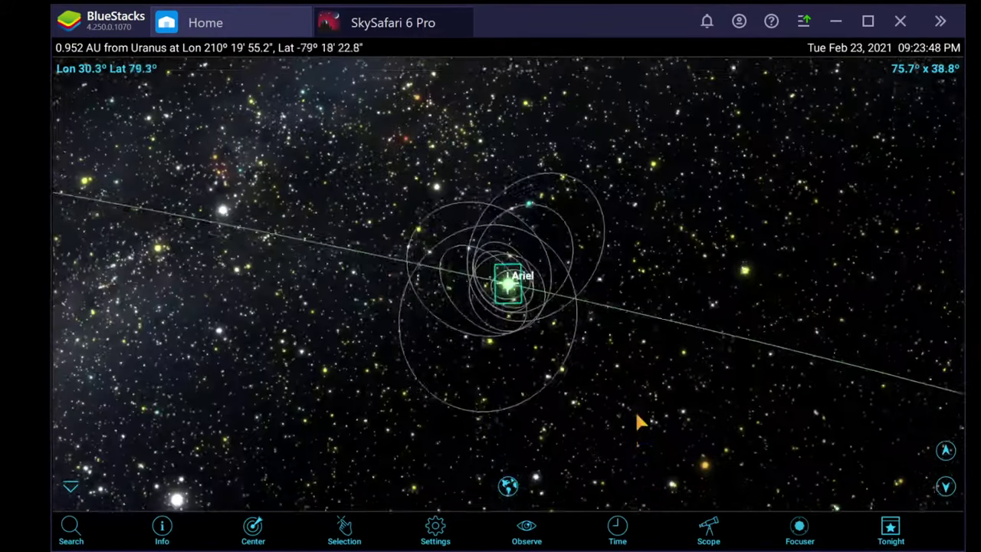
Step: Back away to view the planets' orbits around the Sun, identify Earth, and tilt the system edge-on at 142 AU from Uranus
{"action": "left_click", "coordinate": [944, 485]}
{"action": "left_click_drag", "start_coordinate": [945, 486], "coordinate": [945, 486]}
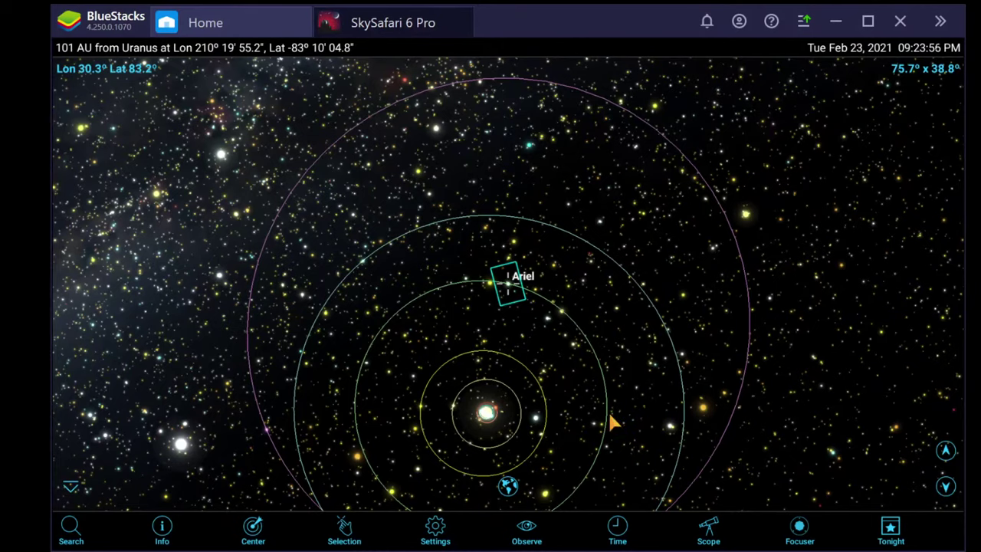
{"action": "left_click", "coordinate": [486, 414]}
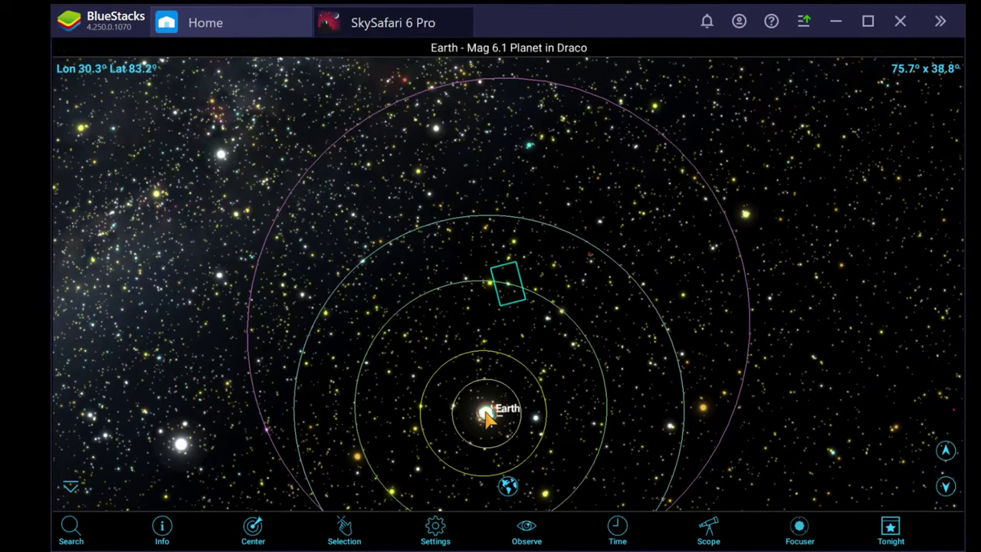
{"action": "left_click_drag", "start_coordinate": [945, 487], "coordinate": [945, 487]}
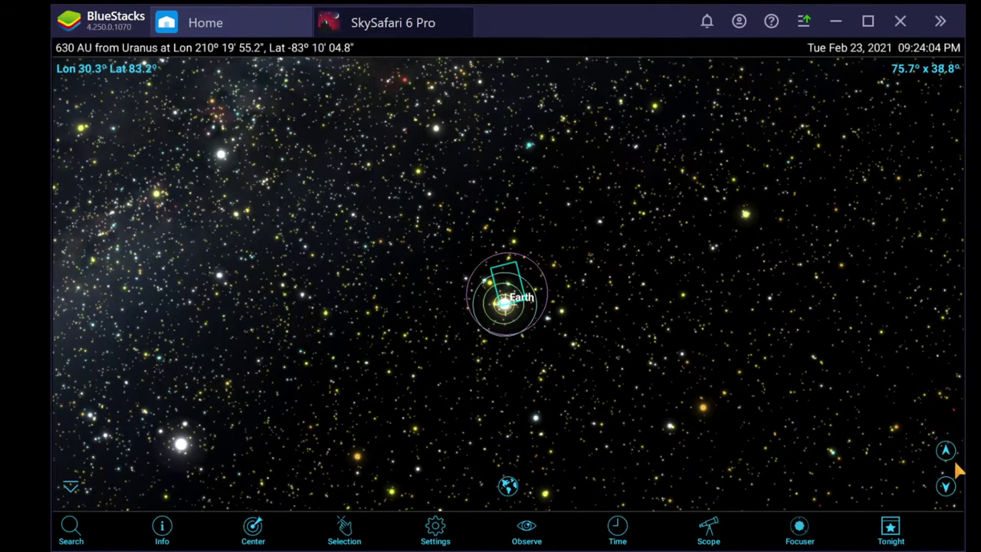
{"action": "left_click", "coordinate": [947, 453]}
{"action": "left_click_drag", "start_coordinate": [947, 453], "coordinate": [947, 453]}
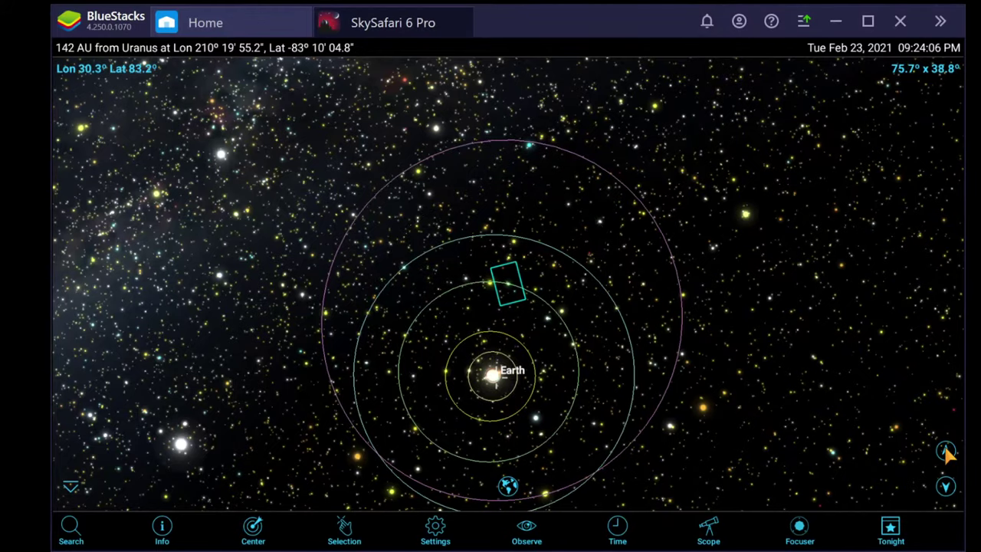
{"action": "left_click_drag", "start_coordinate": [766, 421], "coordinate": [750, 198]}
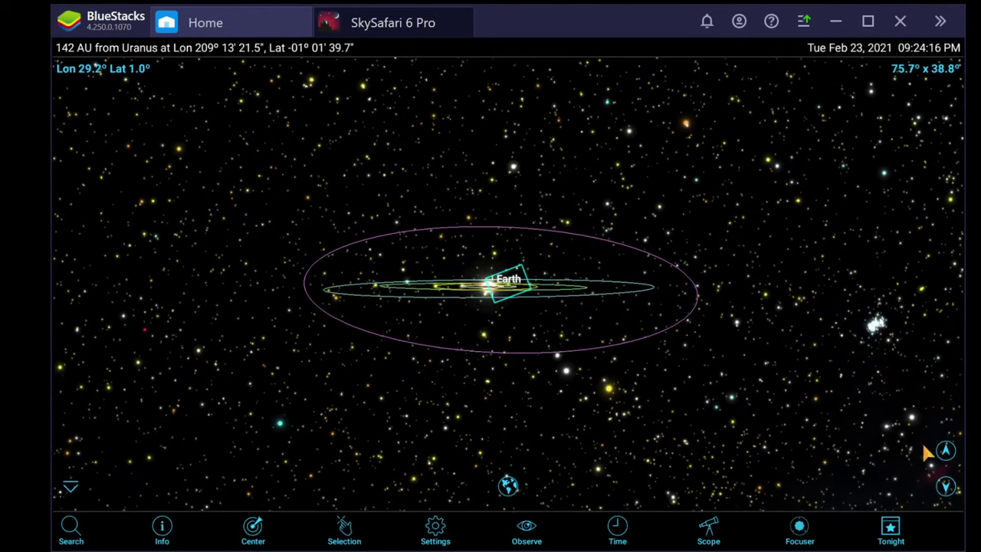
Step: Back away beyond the solar system to examine Earth's place in the Milky Way, settling at 168657 ly from Uranus
{"action": "left_click_drag", "start_coordinate": [947, 489], "coordinate": [947, 489]}
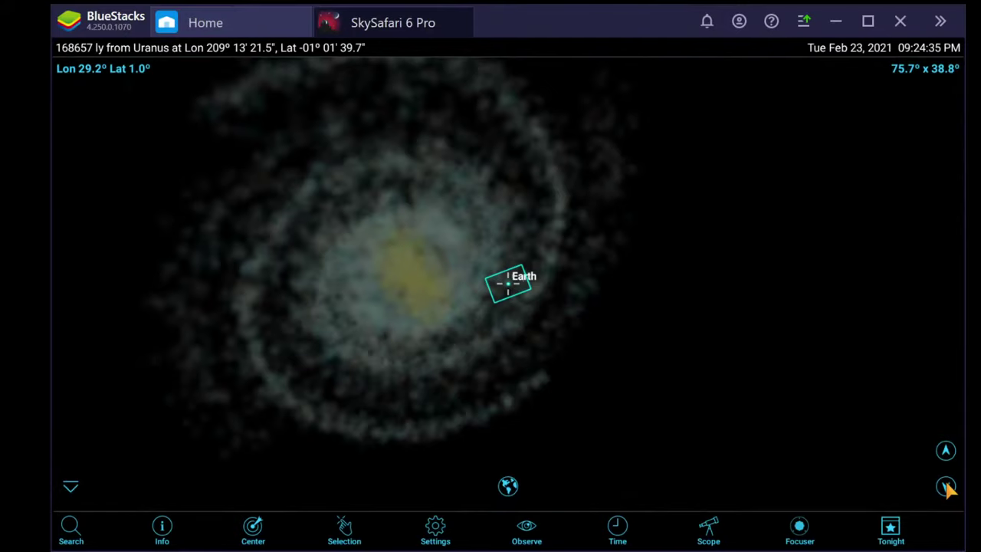
{"action": "left_click", "coordinate": [946, 488]}
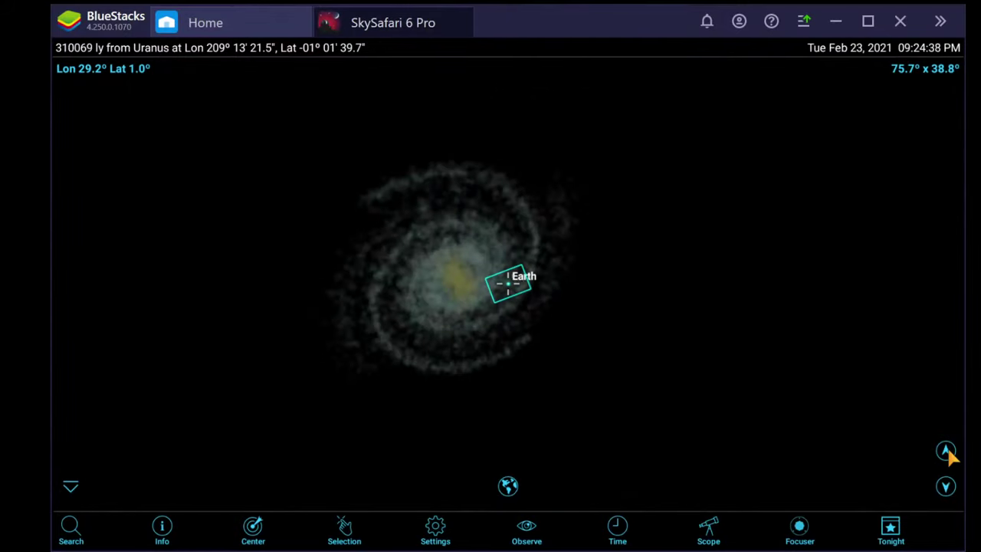
{"action": "left_click", "coordinate": [946, 451]}
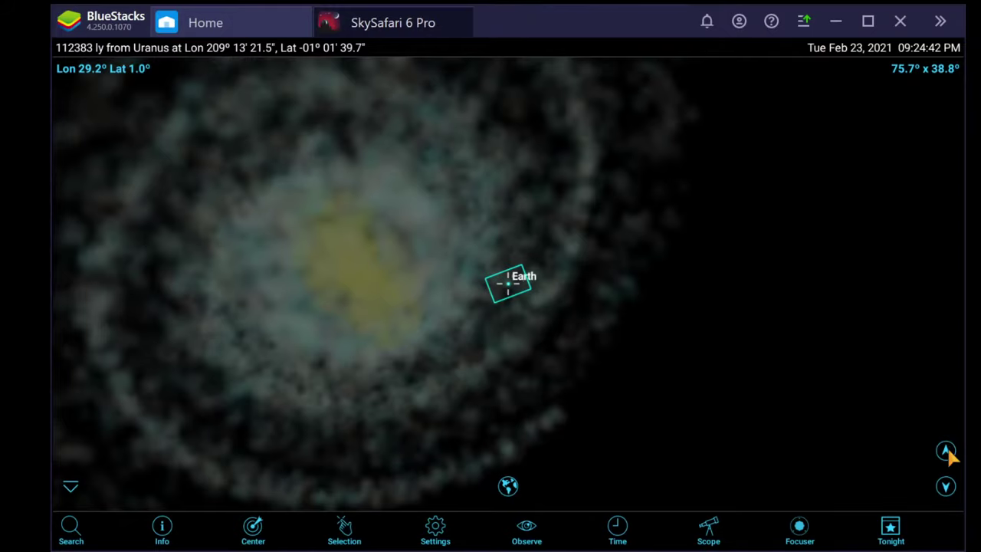
{"action": "left_click", "coordinate": [946, 487]}
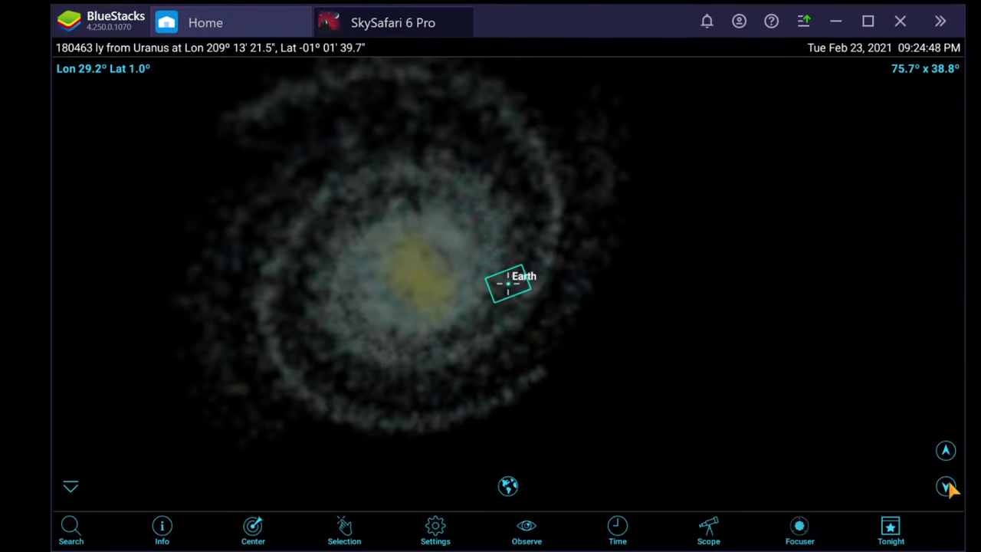
{"action": "left_click", "coordinate": [947, 487]}
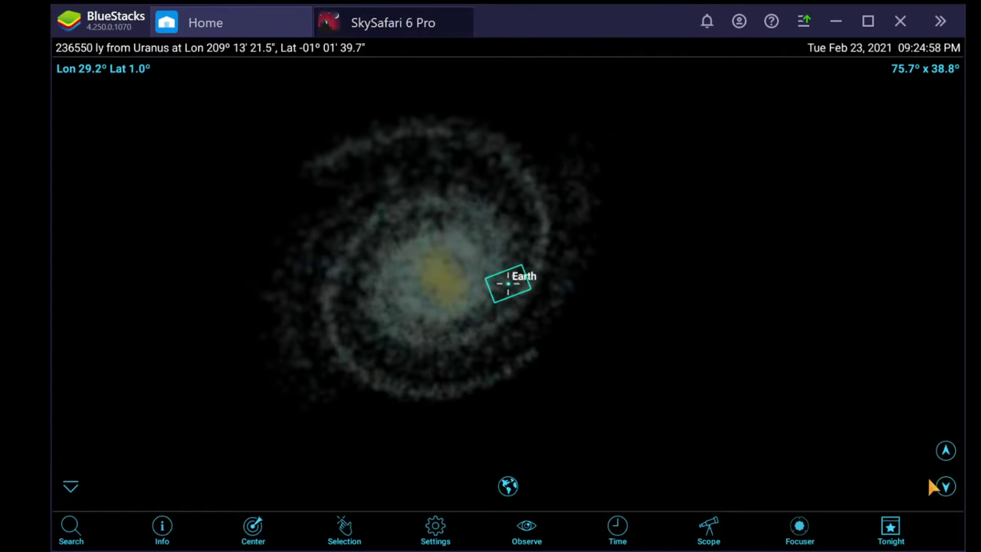
{"action": "left_click", "coordinate": [945, 451]}
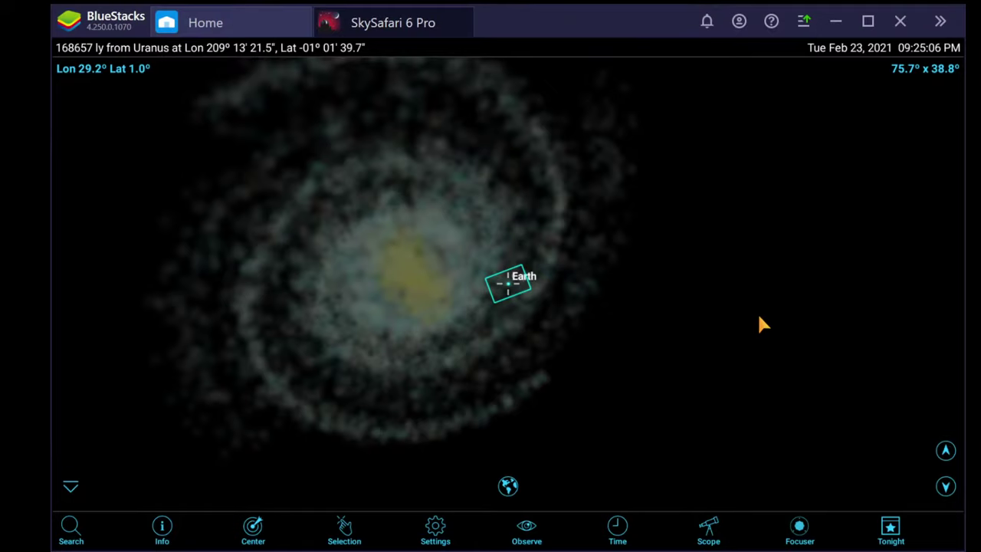
Step: Return from the galaxy to 72.3 AU from Uranus, tilt above the planets' orbits and select Venus near the Sun
{"action": "left_click", "coordinate": [945, 451]}
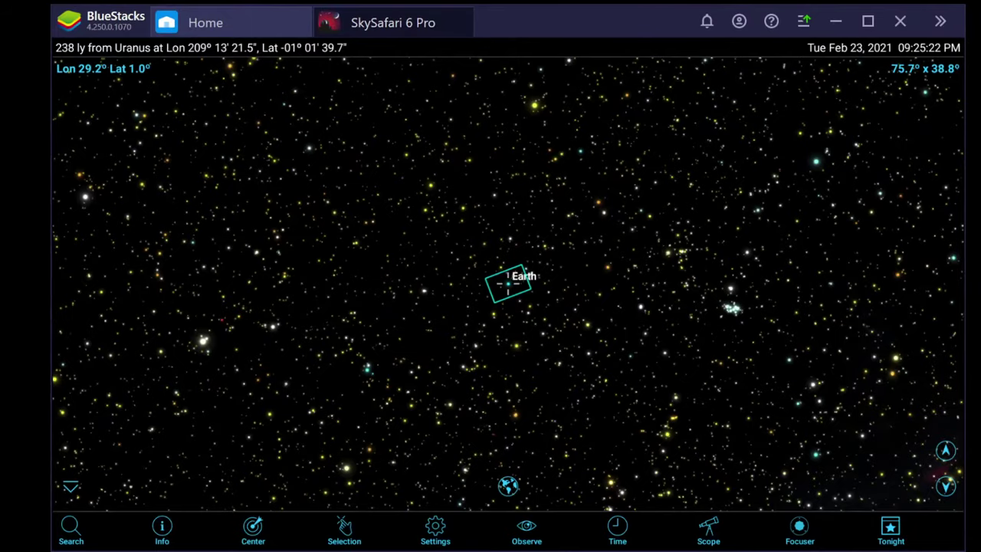
{"action": "left_click", "coordinate": [947, 452]}
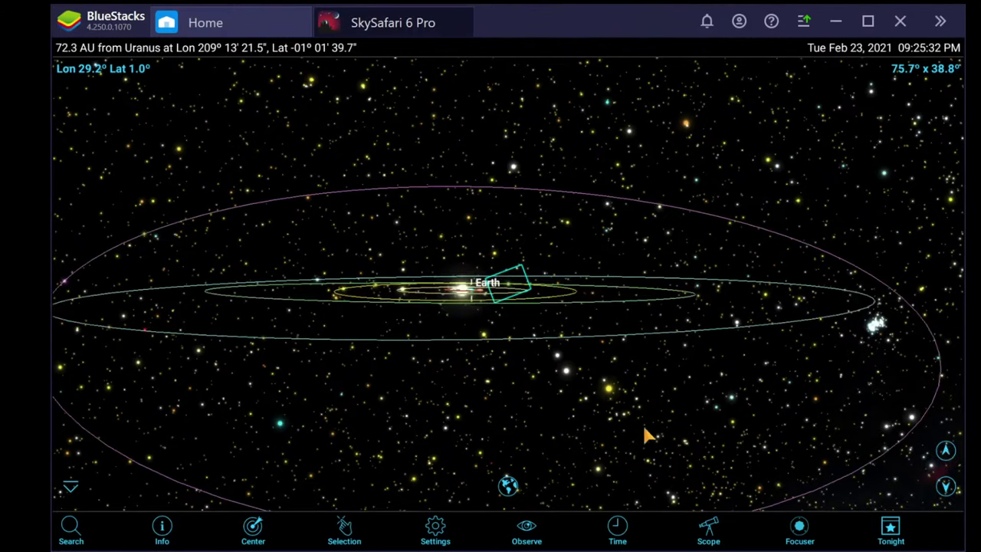
{"action": "left_click_drag", "start_coordinate": [525, 412], "coordinate": [525, 446]}
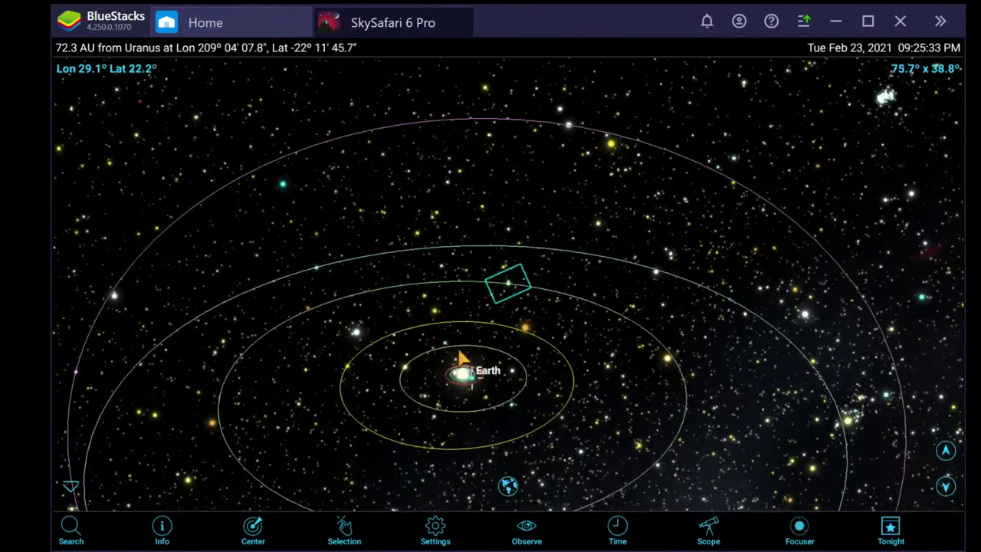
{"action": "left_click", "coordinate": [486, 386]}
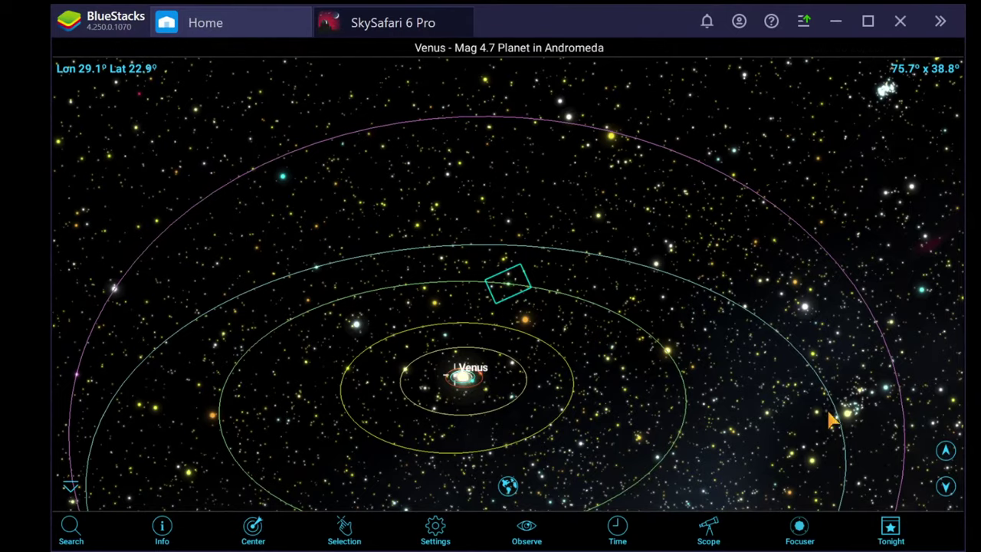
Step: Examine the planets' orbits from closer in and from several tilts, ending nearly edge-on at 51.6 AU from Uranus
{"action": "left_click", "coordinate": [946, 452]}
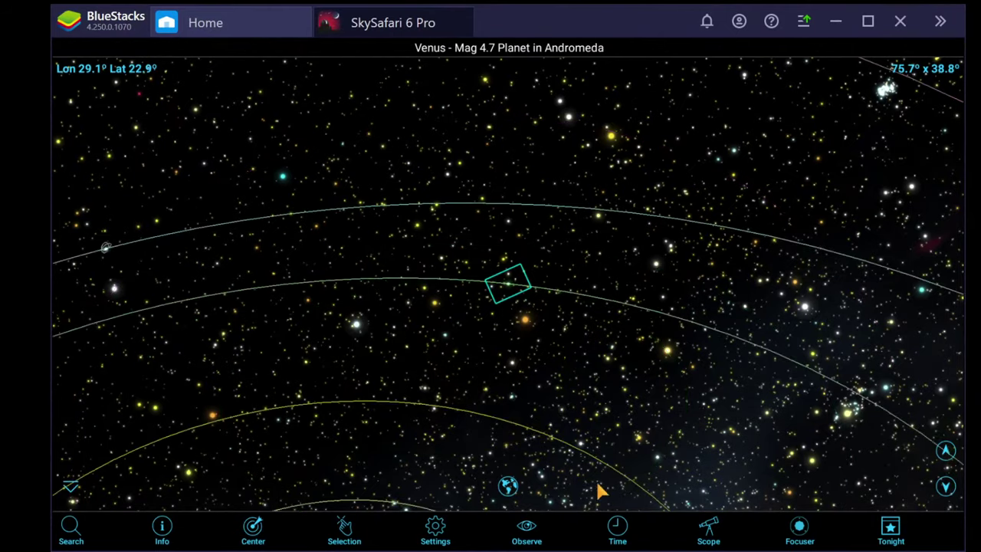
{"action": "left_click_drag", "start_coordinate": [596, 493], "coordinate": [639, 403]}
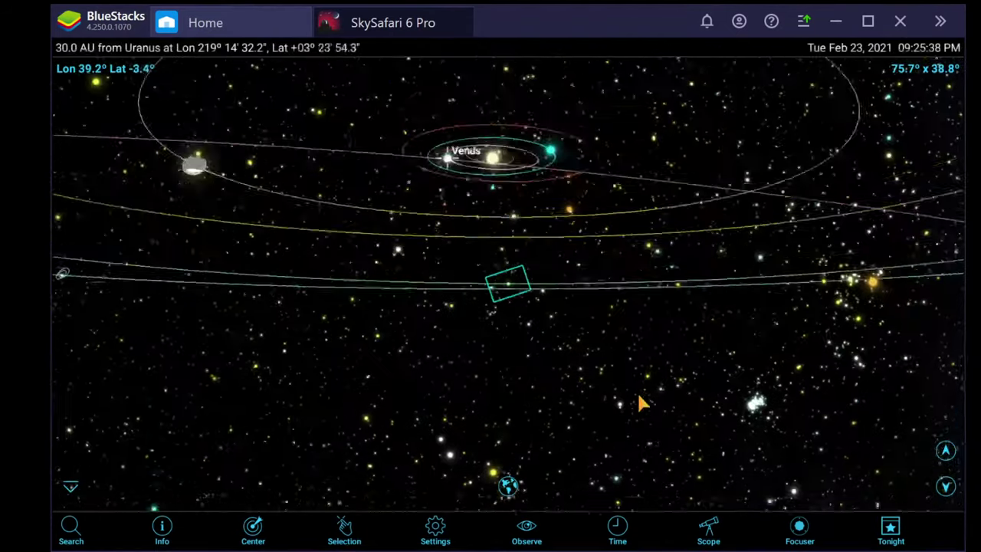
{"action": "left_click", "coordinate": [946, 450]}
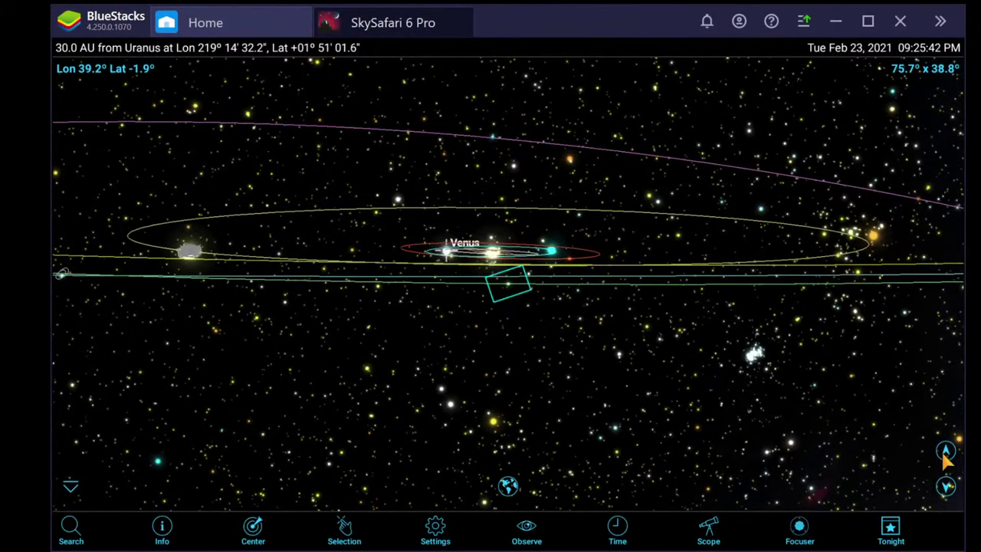
{"action": "left_click_drag", "start_coordinate": [858, 366], "coordinate": [804, 497]}
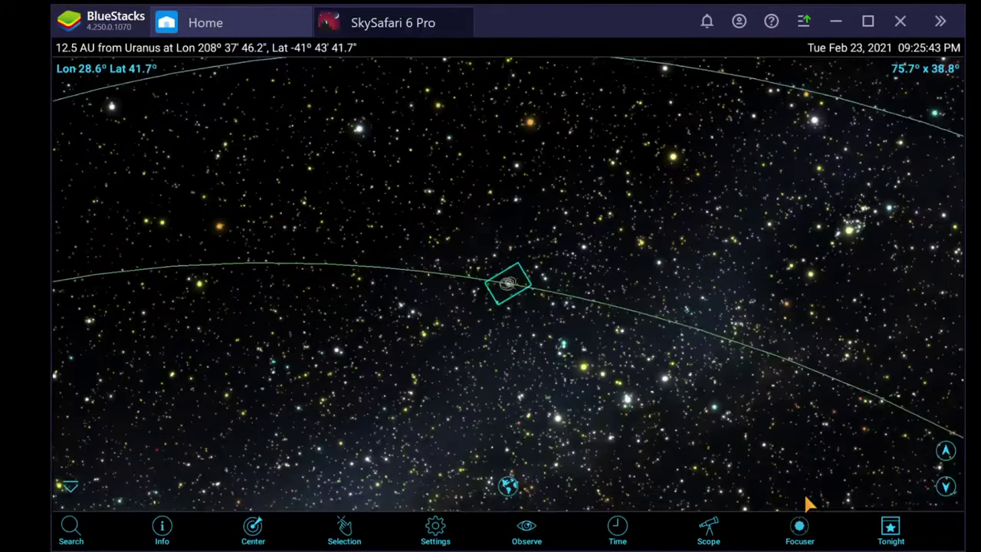
{"action": "scroll", "coordinate": [802, 491], "scroll_direction": "down", "scroll_amount": 5}
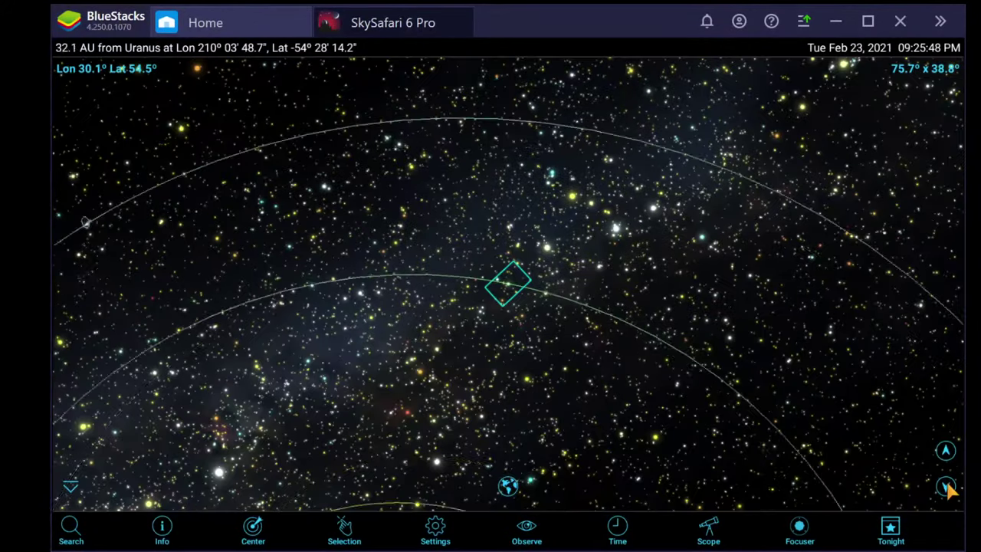
{"action": "left_click_drag", "start_coordinate": [700, 412], "coordinate": [706, 312]}
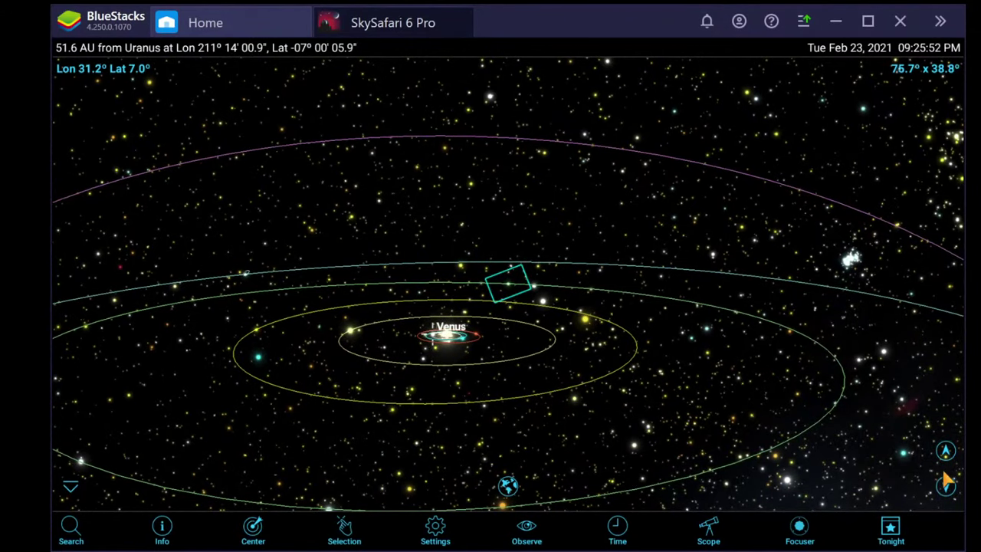
{"action": "left_click_drag", "start_coordinate": [810, 429], "coordinate": [806, 423]}
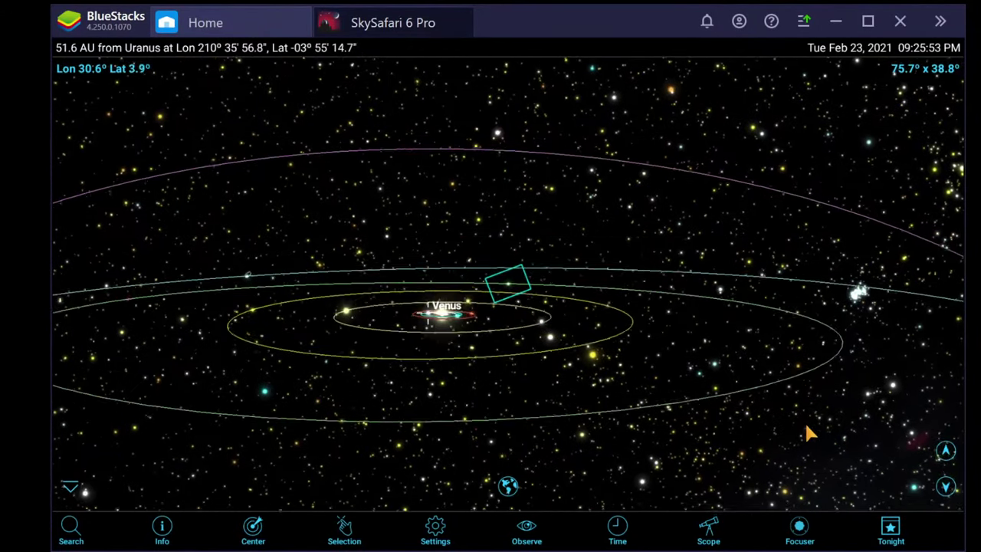
Step: Identify Uranus, Jupiter, Venus and Earth on their orbits while approaching to 30.0 AU, and return to the sky view from Earth
{"action": "left_click", "coordinate": [505, 288]}
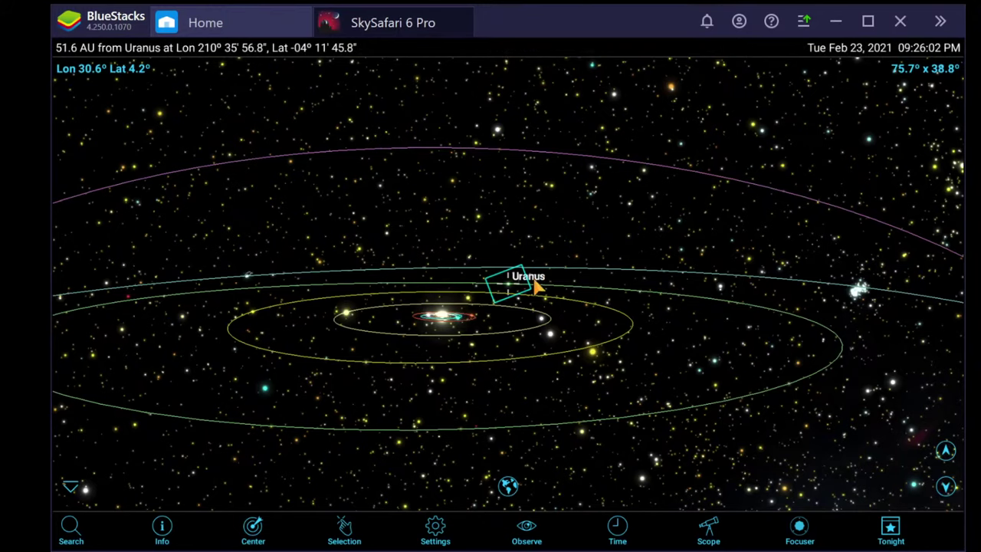
{"action": "left_click", "coordinate": [347, 316]}
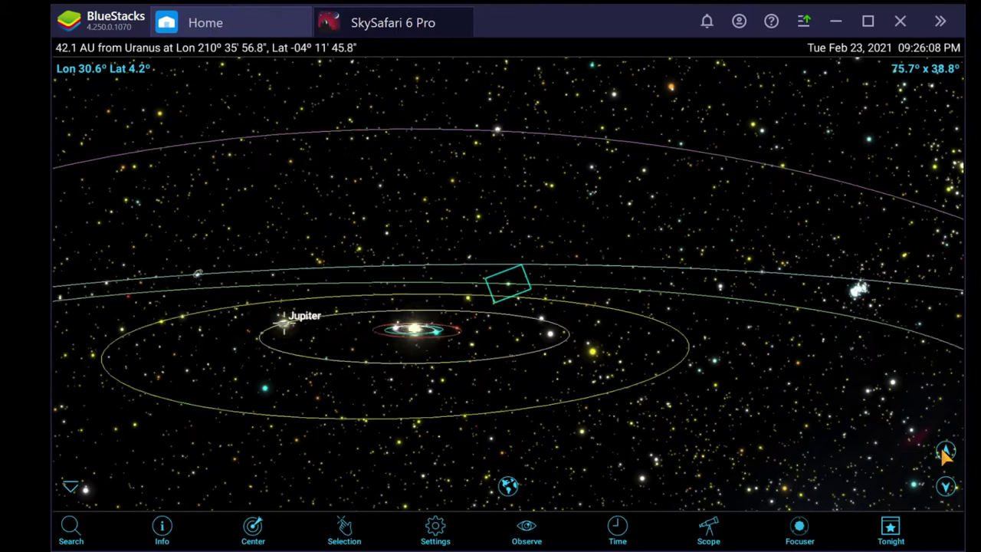
{"action": "left_click", "coordinate": [278, 377]}
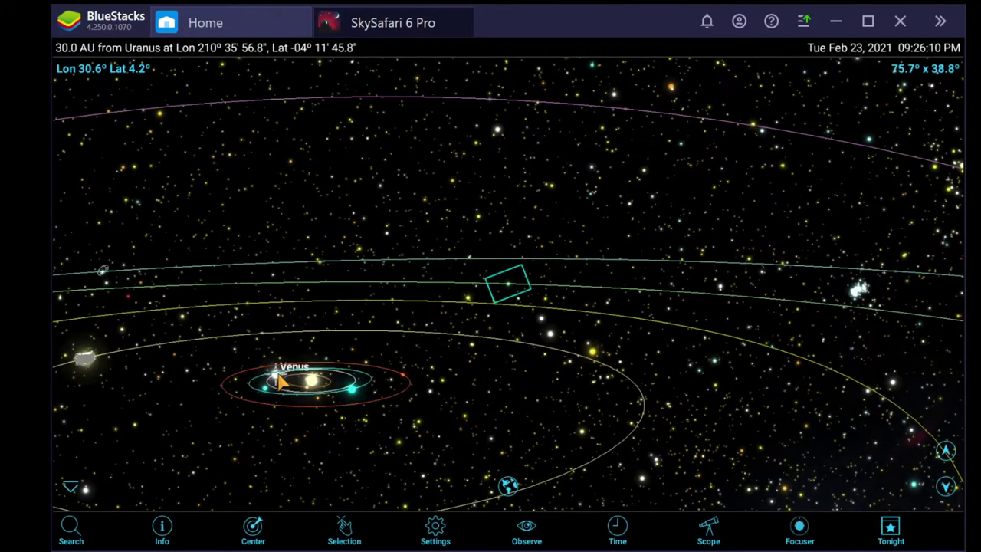
{"action": "left_click", "coordinate": [351, 388]}
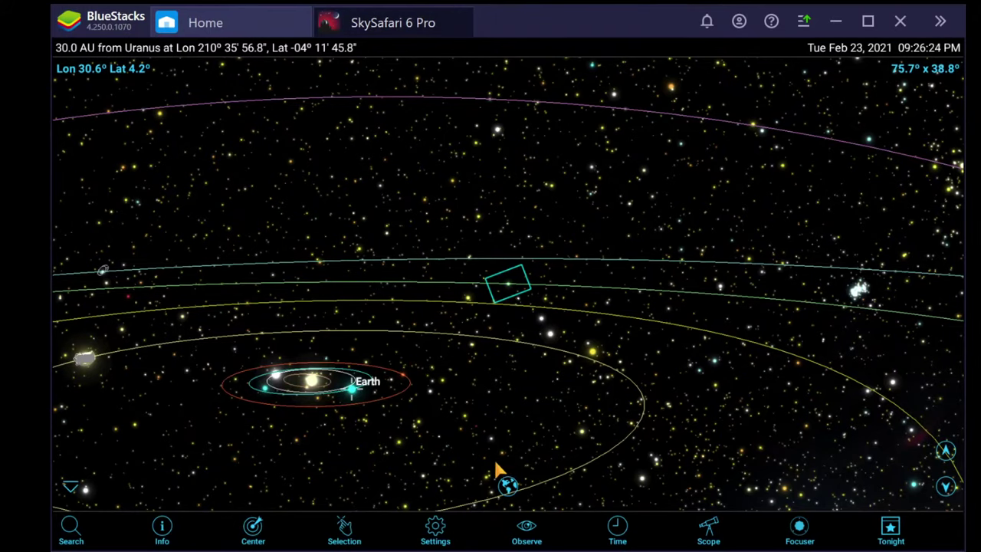
{"action": "left_click", "coordinate": [508, 486]}
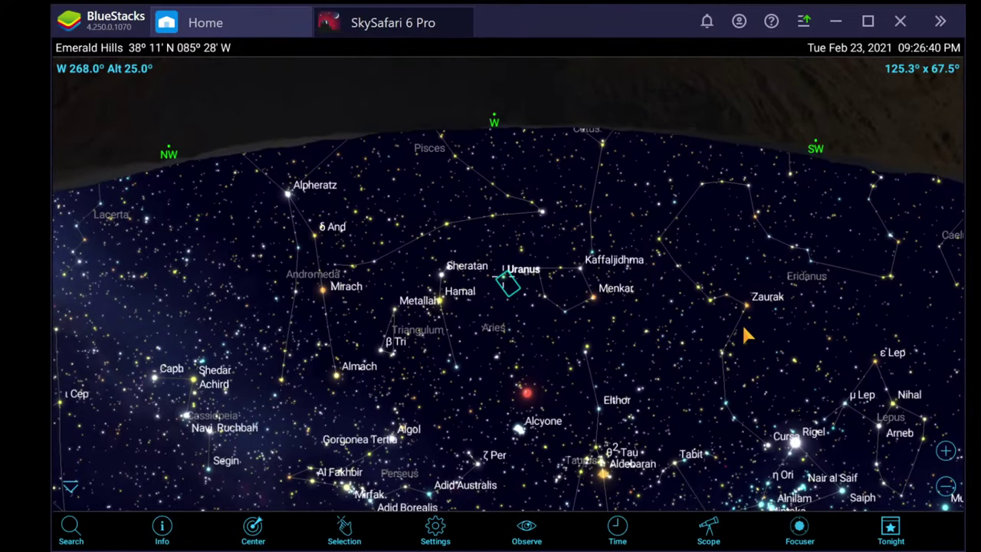
Step: Survey the sky from Uranus above the western horizon up to the zenith near Gemini
{"action": "left_click_drag", "start_coordinate": [741, 323], "coordinate": [602, 460]}
{"action": "left_click_drag", "start_coordinate": [659, 387], "coordinate": [672, 193]}
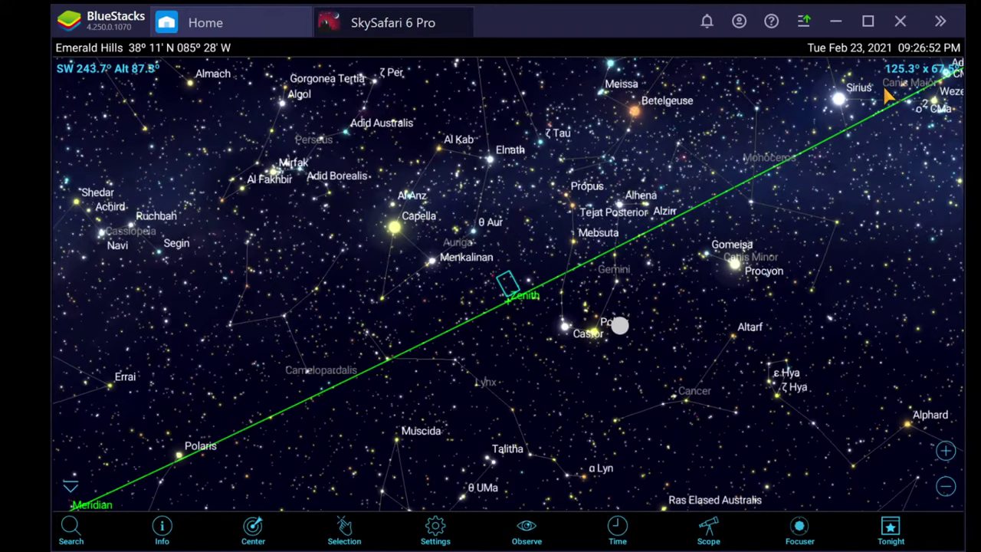
{"action": "left_click_drag", "start_coordinate": [609, 326], "coordinate": [622, 233]}
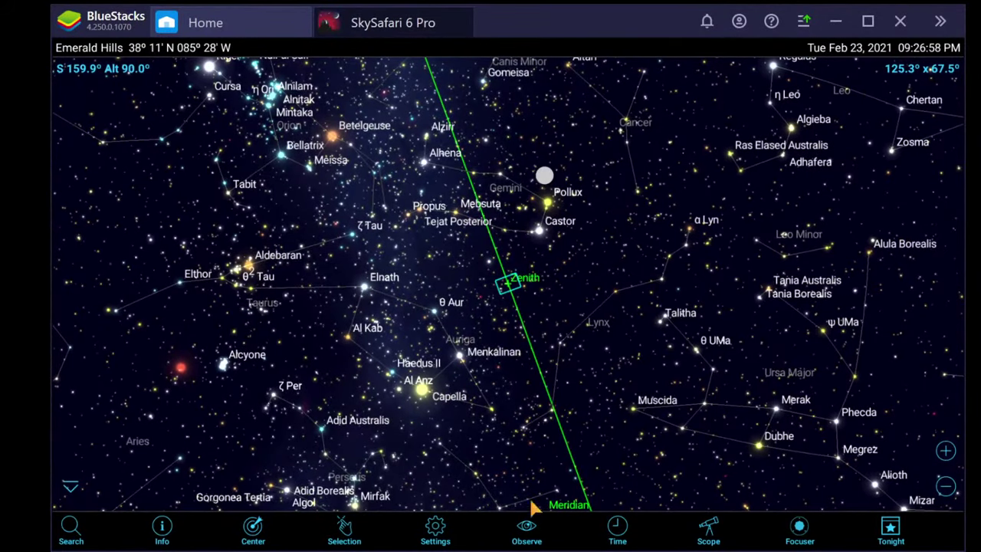
Step: Connect the chart to the telescope and hide the scope controls again
{"action": "left_click", "coordinate": [700, 529]}
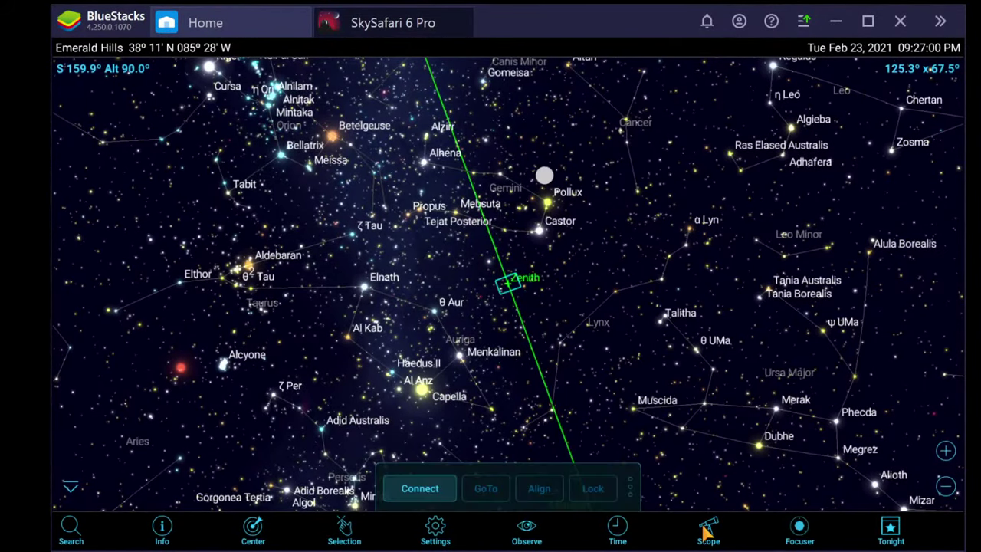
{"action": "left_click", "coordinate": [430, 489]}
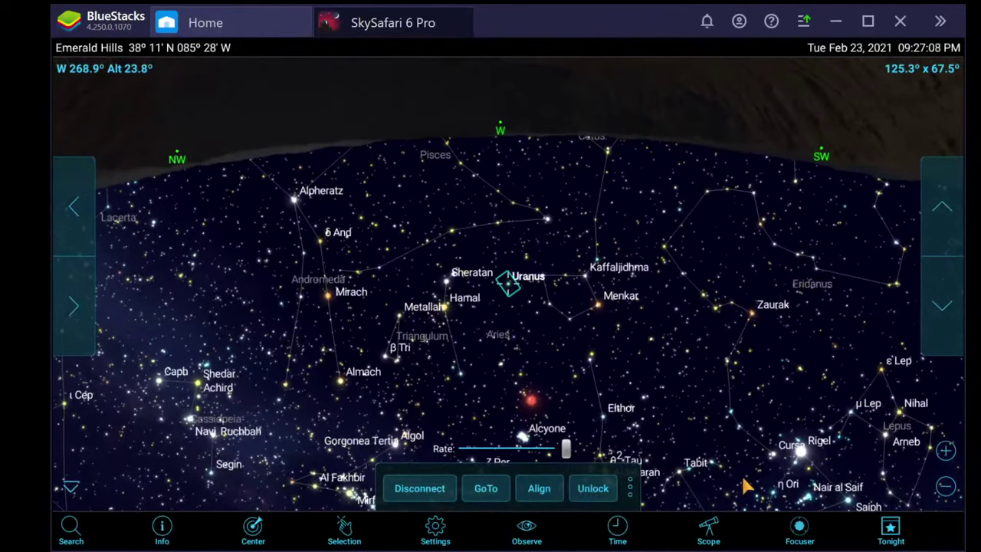
{"action": "left_click", "coordinate": [710, 530]}
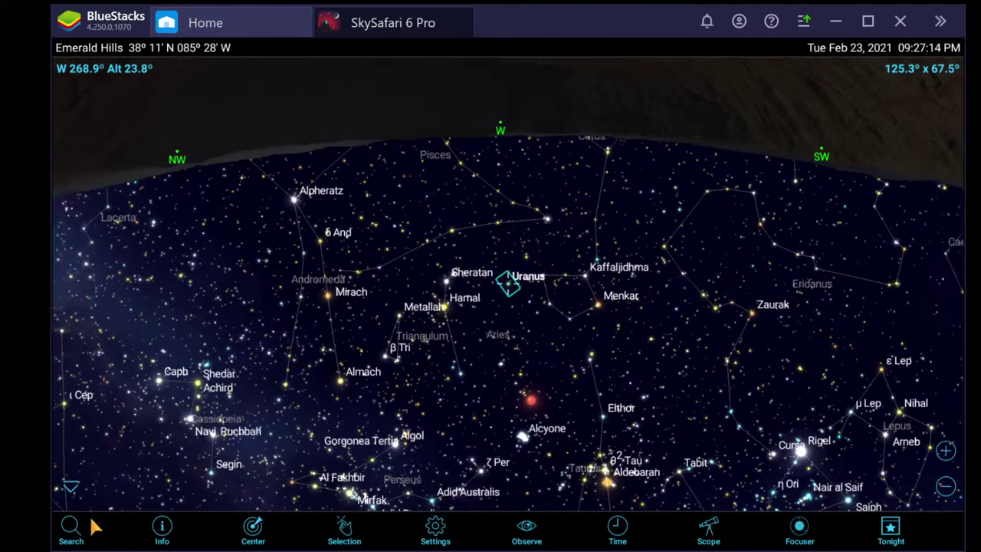
Step: Center the chart on Uranus and look from there back up to the zenith
{"action": "left_click", "coordinate": [252, 532]}
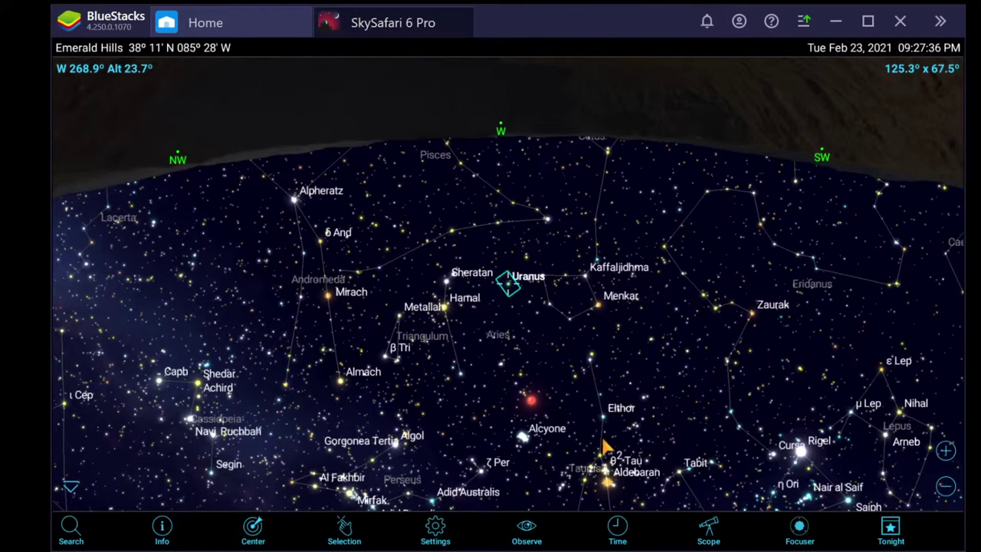
{"action": "left_click_drag", "start_coordinate": [609, 443], "coordinate": [86, 372]}
{"action": "left_click_drag", "start_coordinate": [718, 272], "coordinate": [188, 437]}
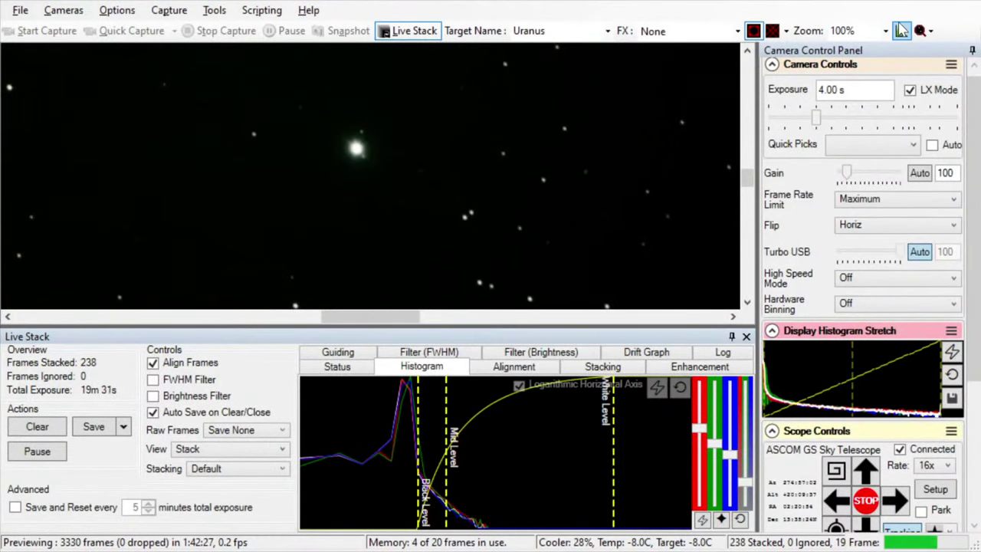
Step: Switch to SharpCap, slightly lower the live stack's black and mid levels, return to 100% zoom, and end live stacking
{"action": "left_click", "coordinate": [885, 30]}
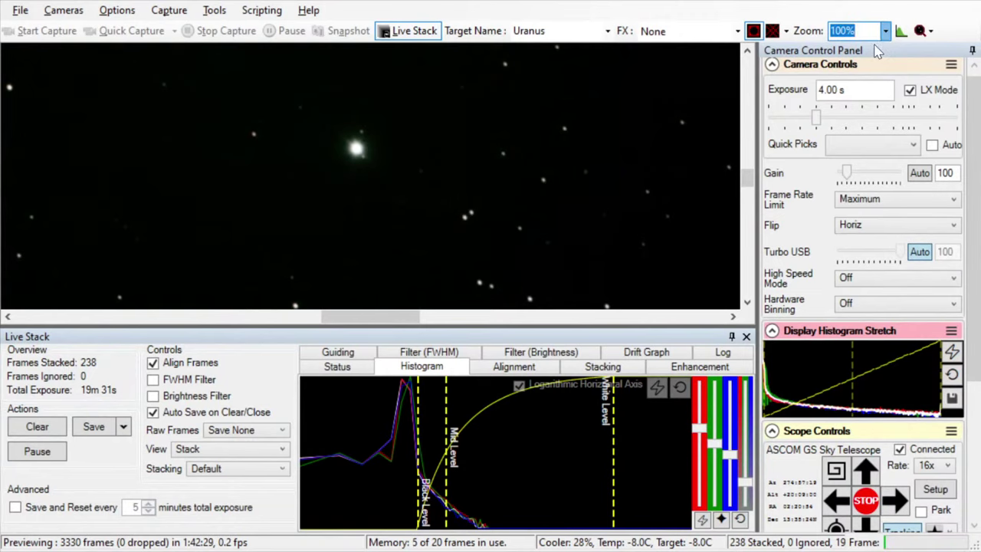
{"action": "scroll", "coordinate": [886, 37], "scroll_direction": "up", "scroll_amount": 3}
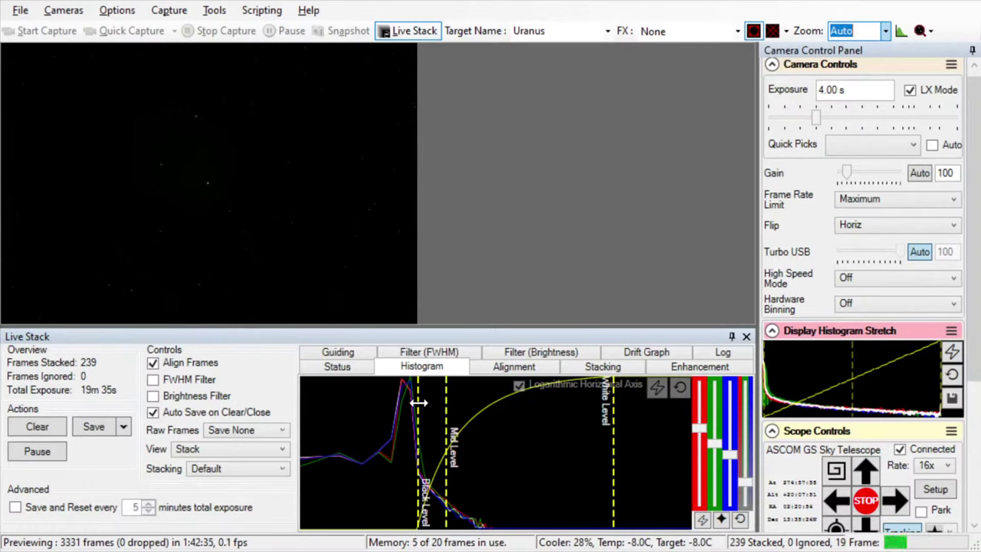
{"action": "left_click_drag", "start_coordinate": [418, 405], "coordinate": [414, 405]}
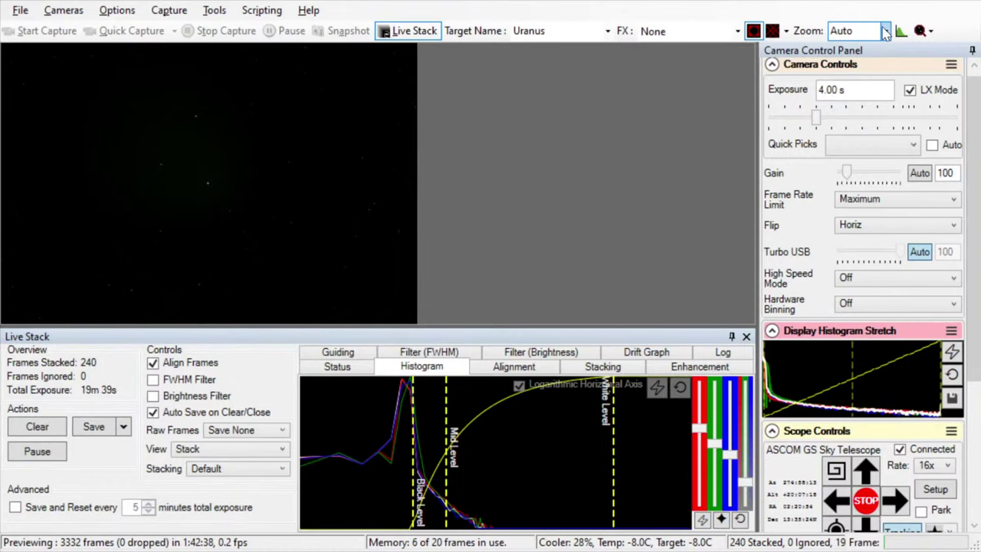
{"action": "left_click", "coordinate": [885, 31]}
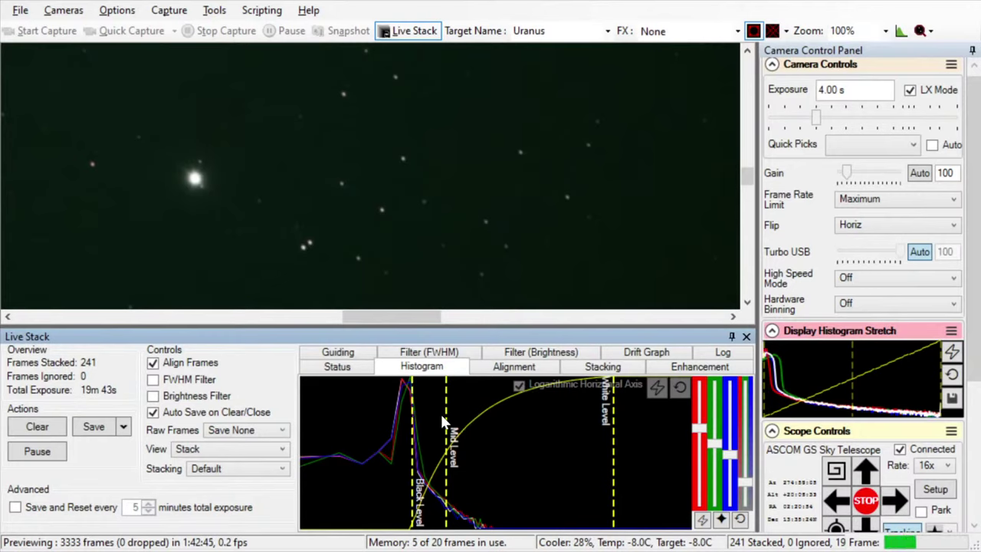
{"action": "left_click_drag", "start_coordinate": [446, 420], "coordinate": [442, 421]}
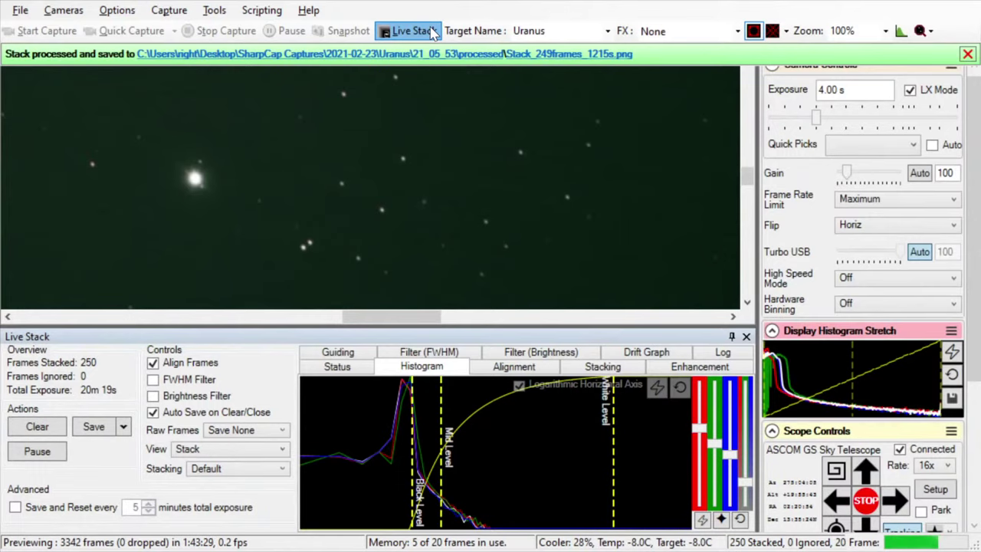
{"action": "left_click", "coordinate": [433, 32]}
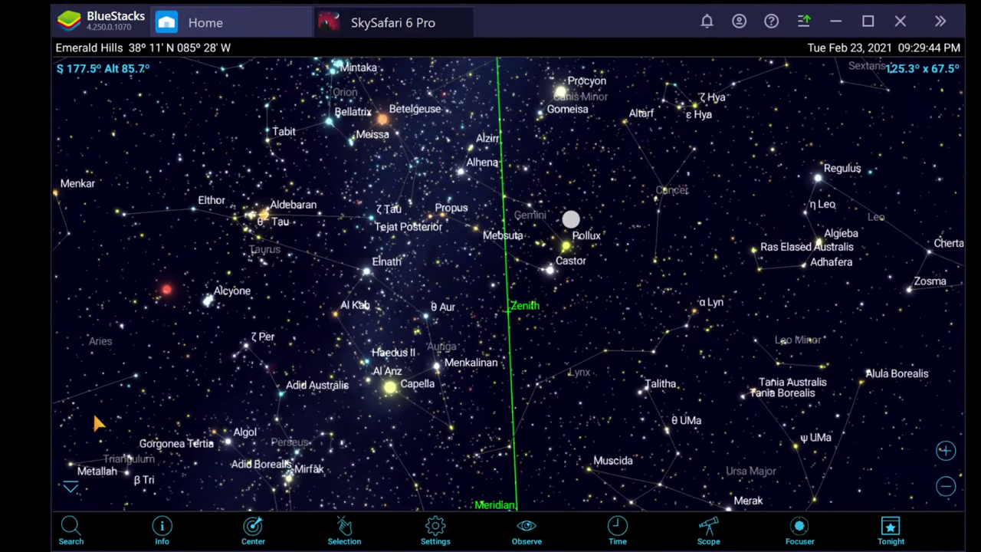
Step: Switch to SkySafari and turn off both the horizontal and vertical flips of the chart
{"action": "left_click", "coordinate": [437, 530]}
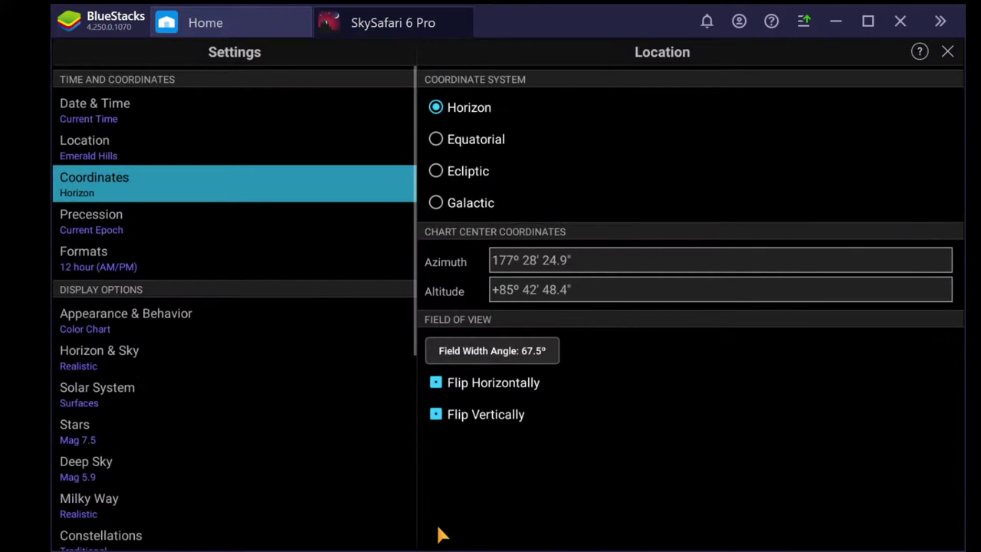
{"action": "left_click", "coordinate": [436, 384]}
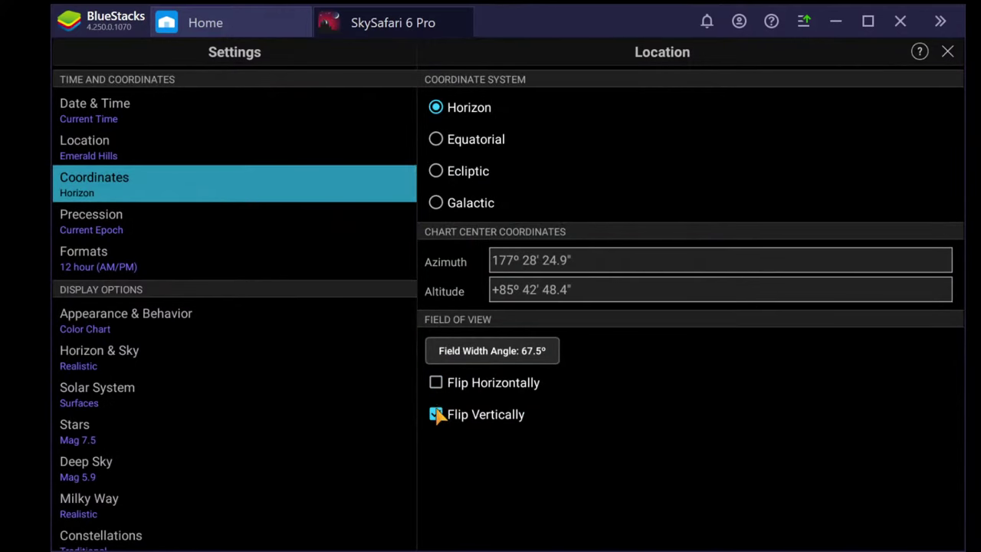
{"action": "left_click", "coordinate": [436, 414]}
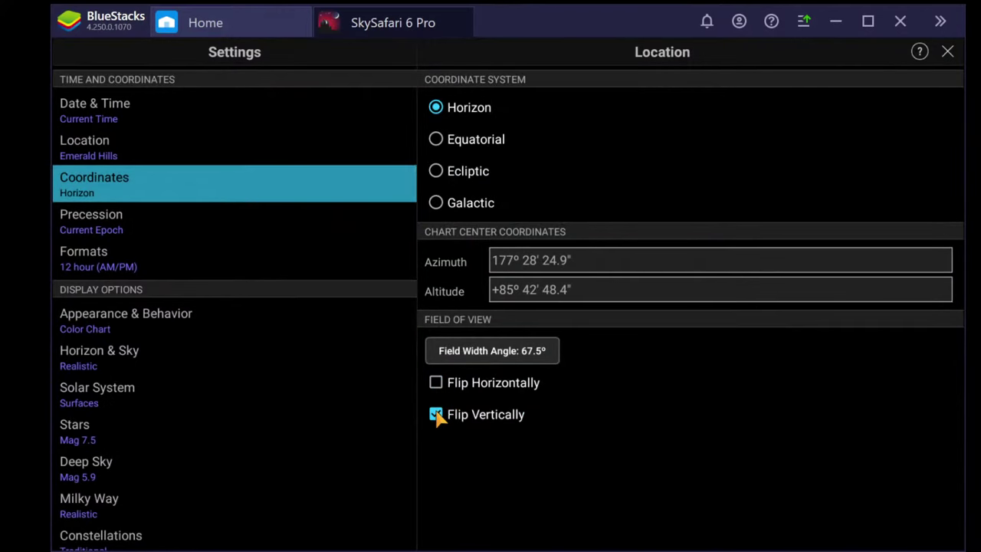
{"action": "left_click", "coordinate": [947, 51]}
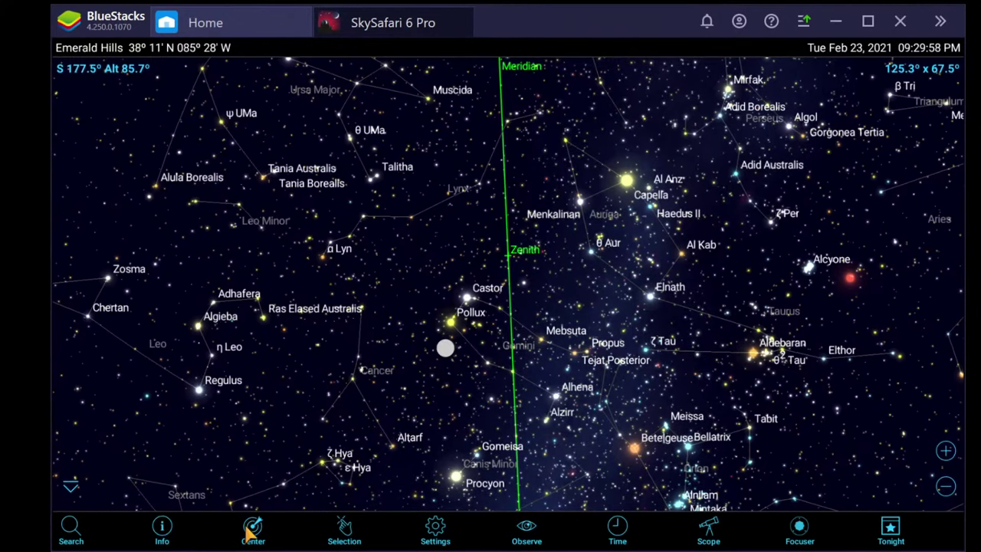
Step: Survey the whole sky at a 229.8° x 152.1° field, then closer at 92.6° x 48.2° toward the eastern horizon
{"action": "left_click", "coordinate": [947, 488]}
{"action": "left_click", "coordinate": [947, 487]}
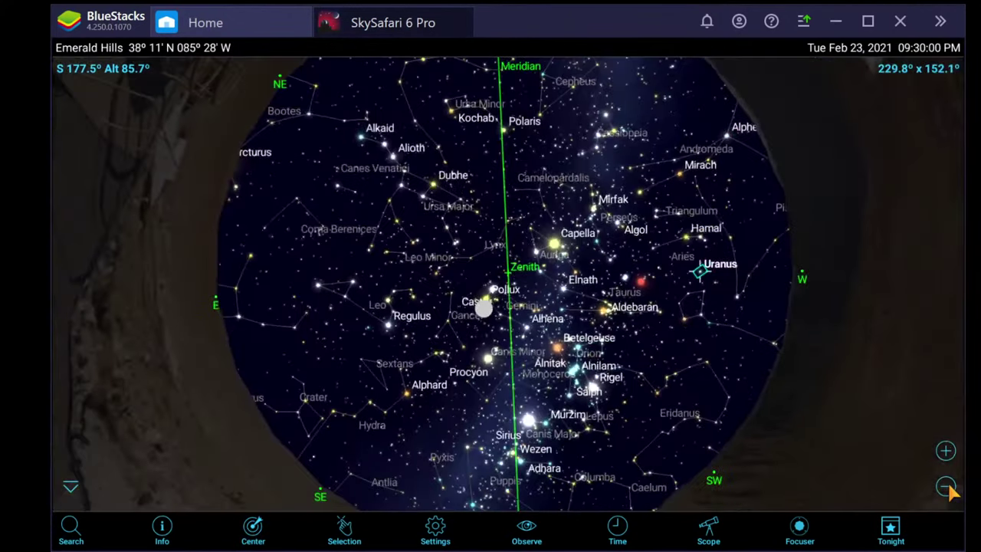
{"action": "left_click", "coordinate": [945, 451]}
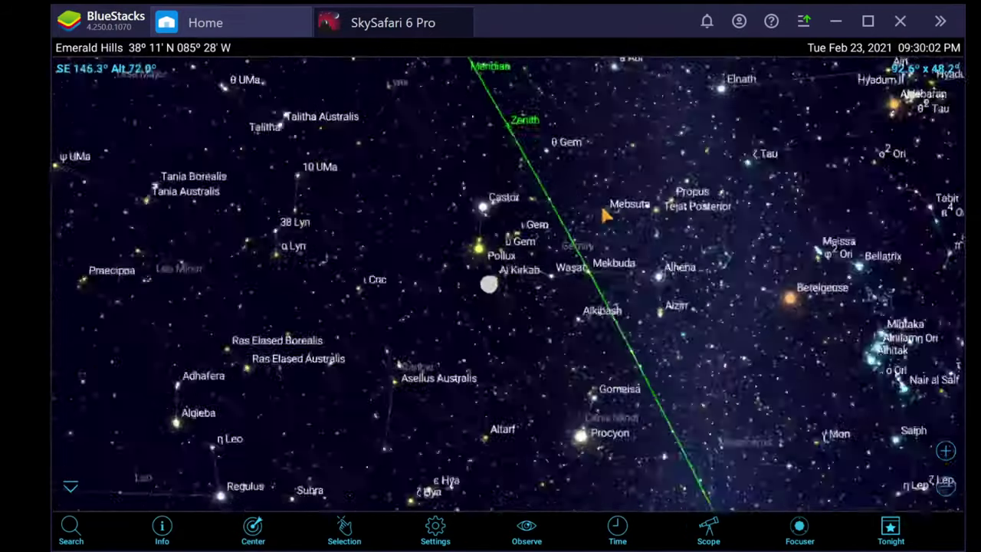
{"action": "left_click_drag", "start_coordinate": [606, 216], "coordinate": [490, 212]}
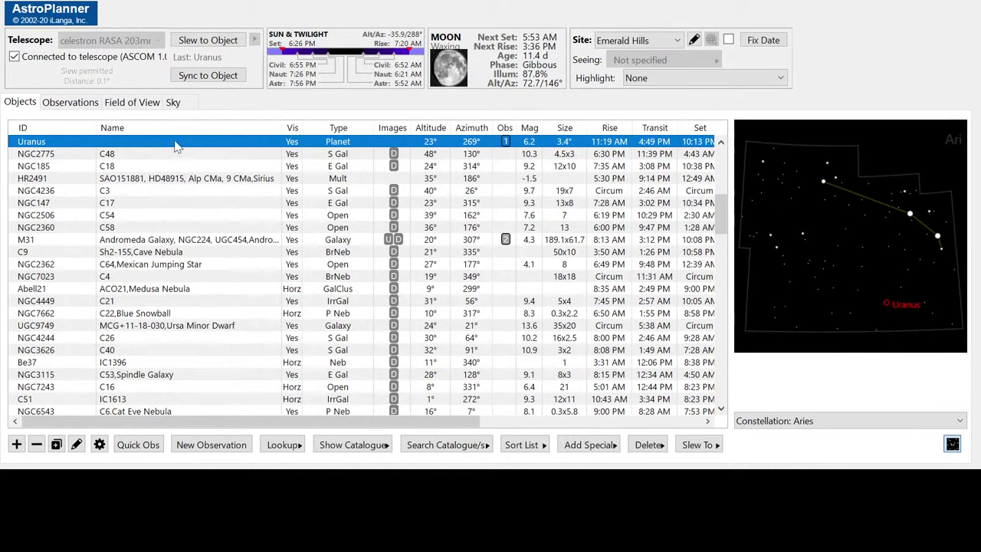
Step: Switch to AstroPlanner, log a new observation of Uranus, and open its general observation notes for writing
{"action": "double_click", "coordinate": [227, 143]}
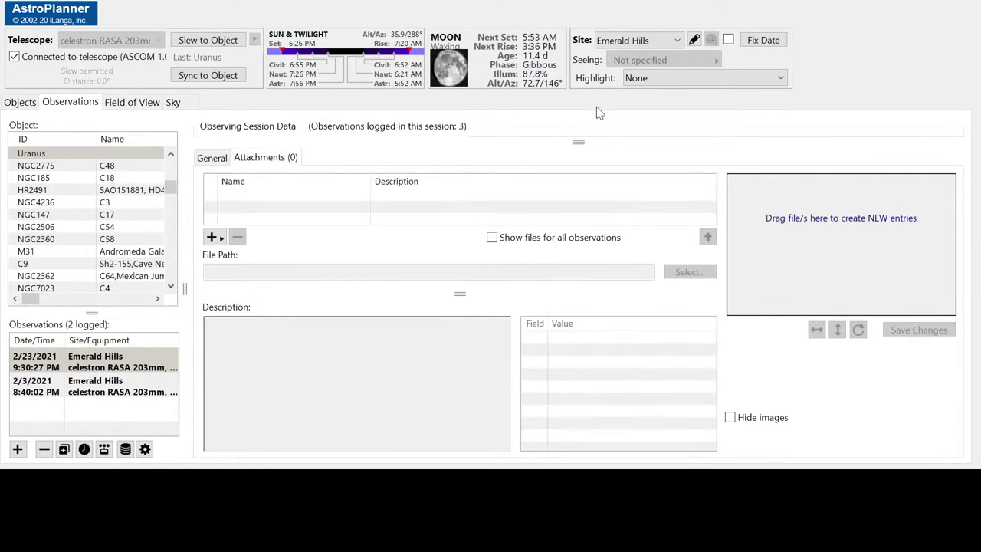
{"action": "key", "text": "Tab"}
{"action": "left_click", "coordinate": [214, 161]}
{"action": "left_click", "coordinate": [316, 378]}
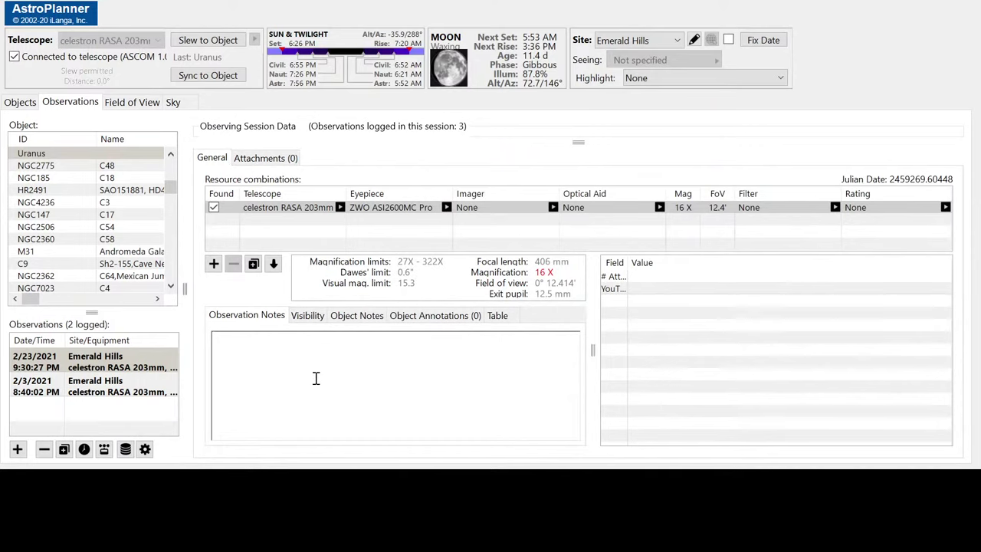
Step: Write "Oh my. We found Tiburel and Obriel -- and we saw" in the Uranus observation notes
{"action": "type", "text": "Oh my. We found"}
{"action": "type", "text": "T"}
{"action": "type", "text": "iburel"}
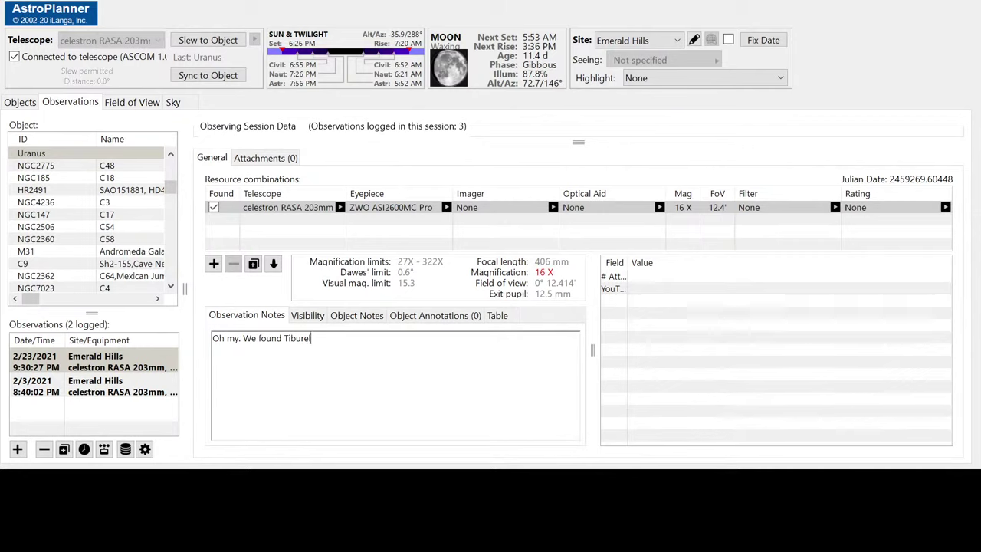
{"action": "type", "text": " ?"}
{"action": "type", "text": ", "}
{"action": "type", "text": "Obriel,"}
{"action": "left_click", "coordinate": [321, 338]}
{"action": "key", "text": "BackSpace"}
{"action": "key", "text": "BackSpace"}
{"action": "key", "text": "BackSpace"}
{"action": "type", "text": "and"}
{"action": "key", "text": "End"}
{"action": "key", "text": "BackSpace"}
{"action": "key", "text": "BackSpace"}
{"action": "type", "text": "-- and"}
{"action": "type", "text": "we saw "}
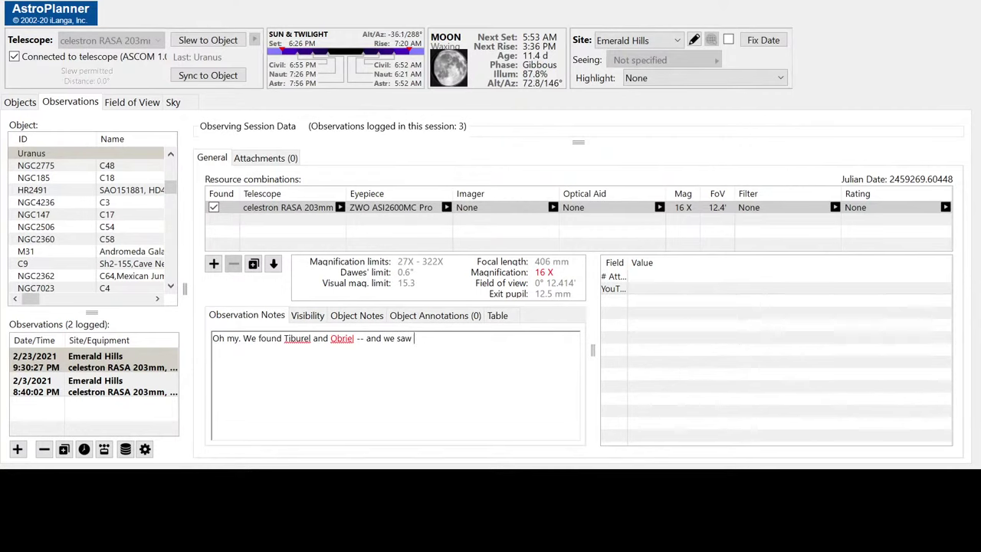
Step: Continue the Uranus observation notes with "diffraction spike that we pretended were Miranda and"
{"action": "type", "text": "diffraction spike that we "}
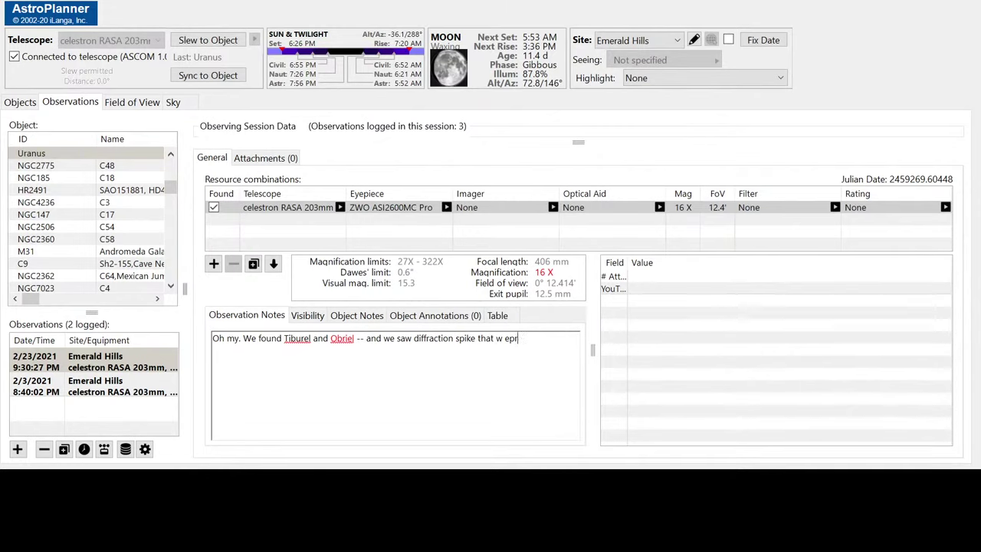
{"action": "type", "text": "preet"}
{"action": "key", "text": "BackSpace"}
{"action": "key", "text": "BackSpace"}
{"action": "type", "text": "tended were Miranda and"}
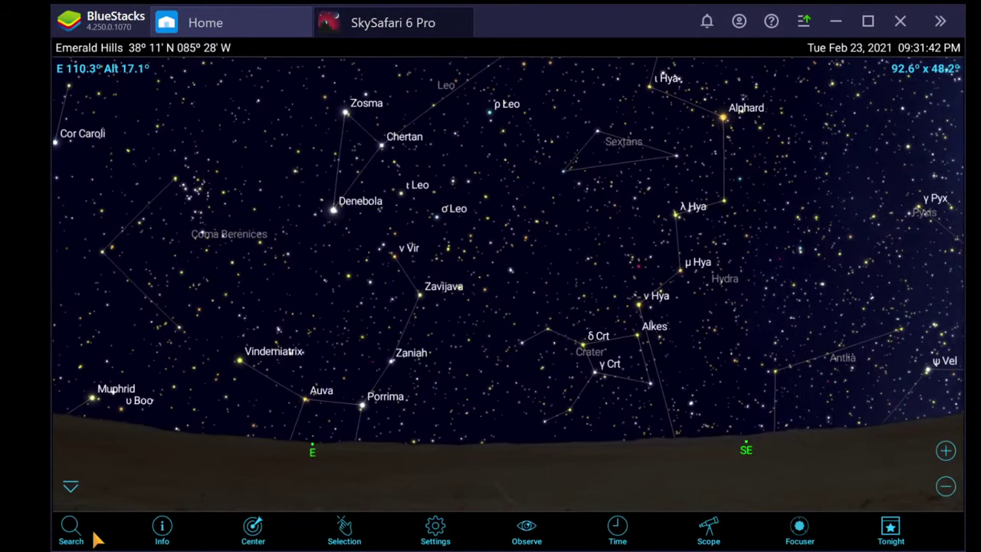
Step: Switch to SkySafari, center the chart on Uranus and frame its moons at a 17.2' x 8.6' field
{"action": "left_click", "coordinate": [253, 527]}
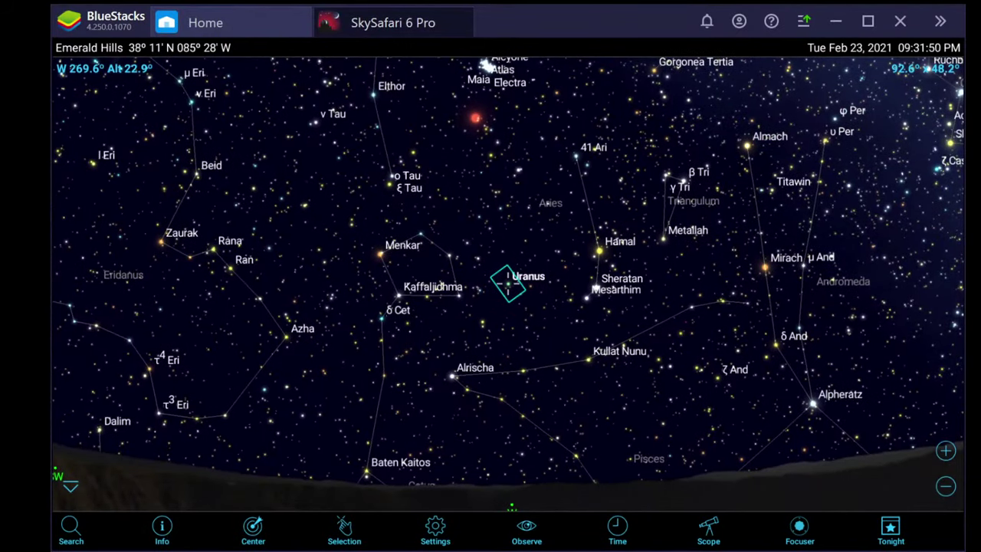
{"action": "left_click", "coordinate": [946, 450]}
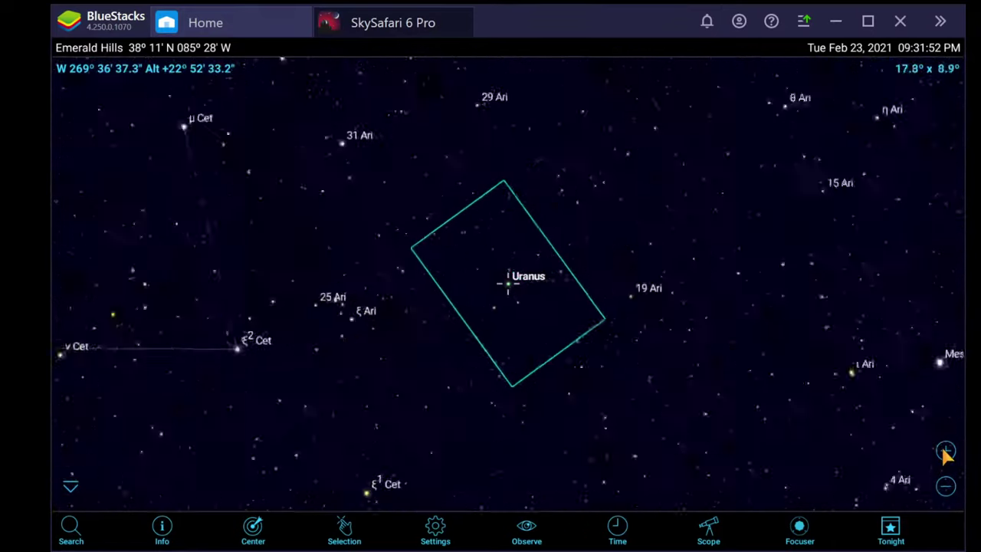
{"action": "left_click_drag", "start_coordinate": [945, 452], "coordinate": [945, 452]}
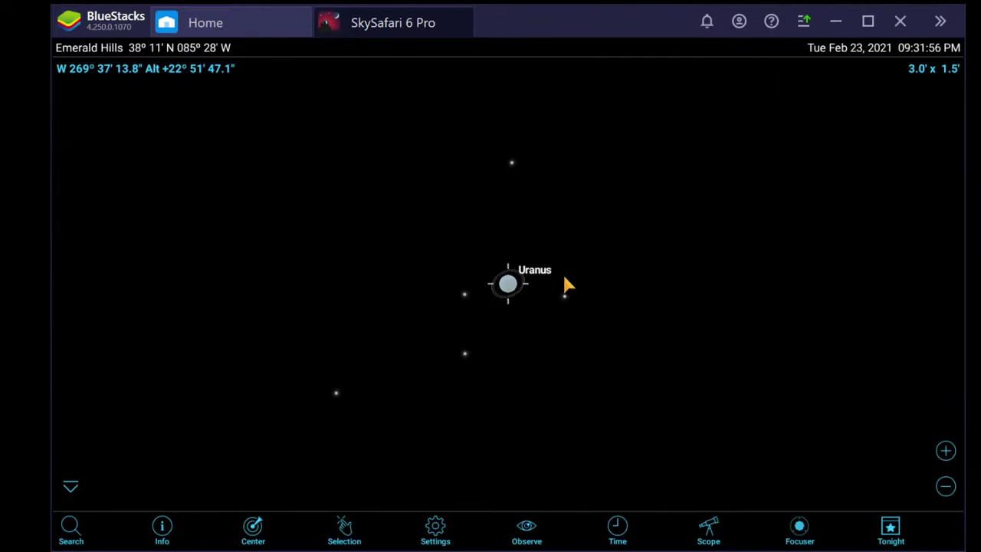
{"action": "left_click", "coordinate": [946, 490]}
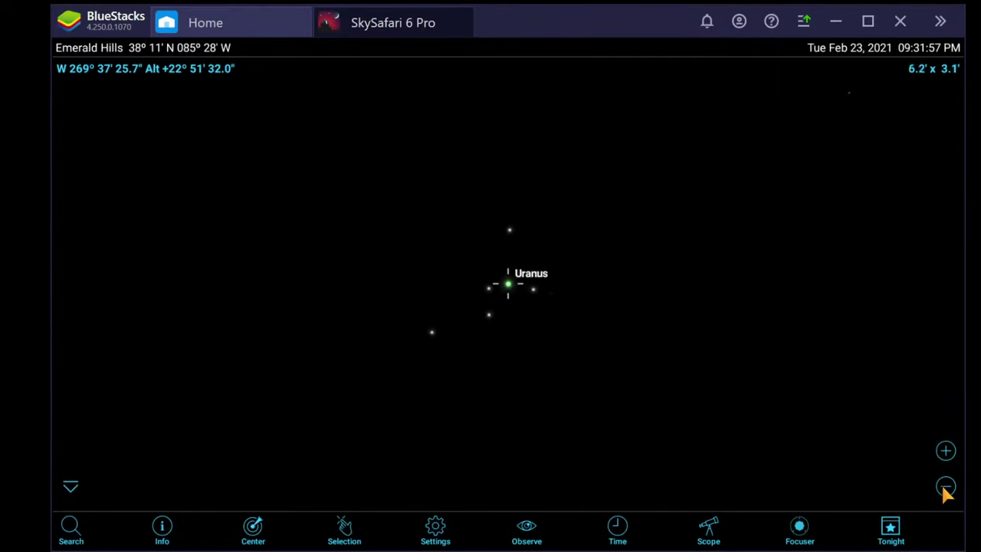
{"action": "left_click_drag", "start_coordinate": [947, 492], "coordinate": [946, 493]}
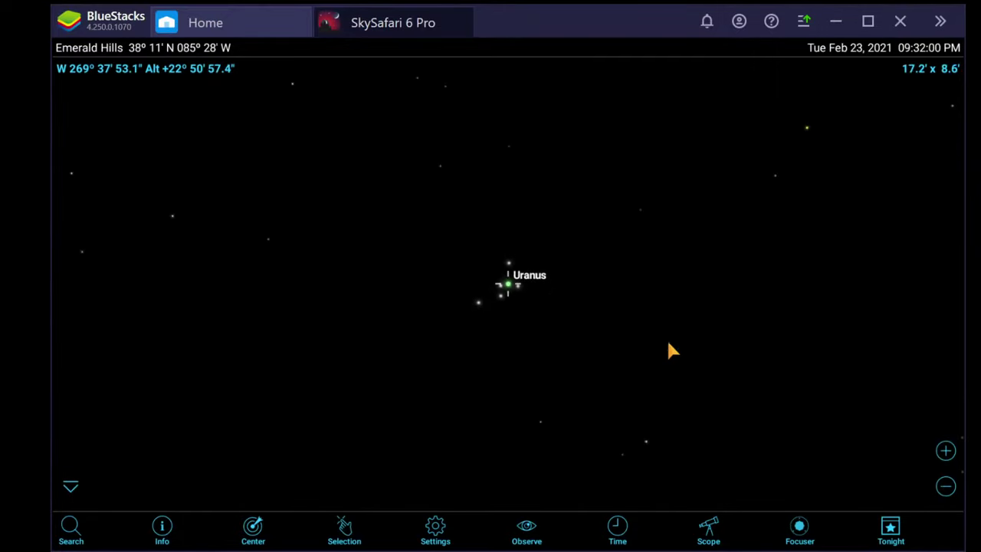
Step: Select the moons Oberon, Titania, Miranda and Umbriel around Uranus to check their names
{"action": "left_click", "coordinate": [476, 305]}
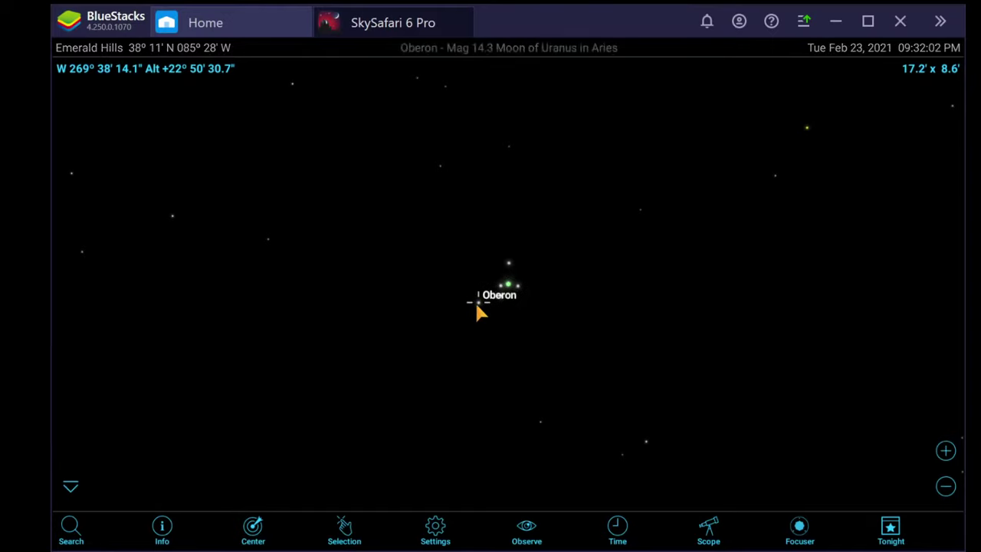
{"action": "left_click", "coordinate": [508, 263]}
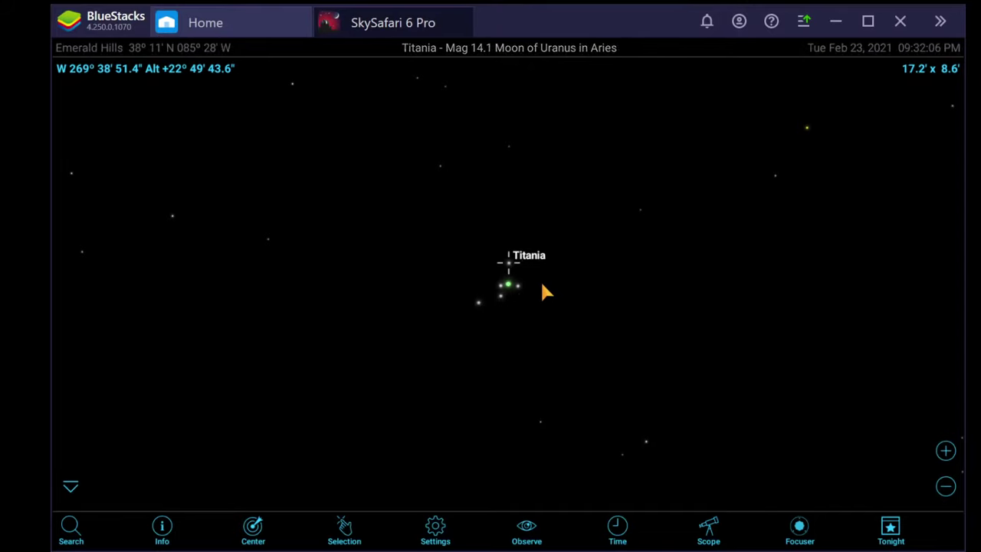
{"action": "left_click", "coordinate": [500, 298]}
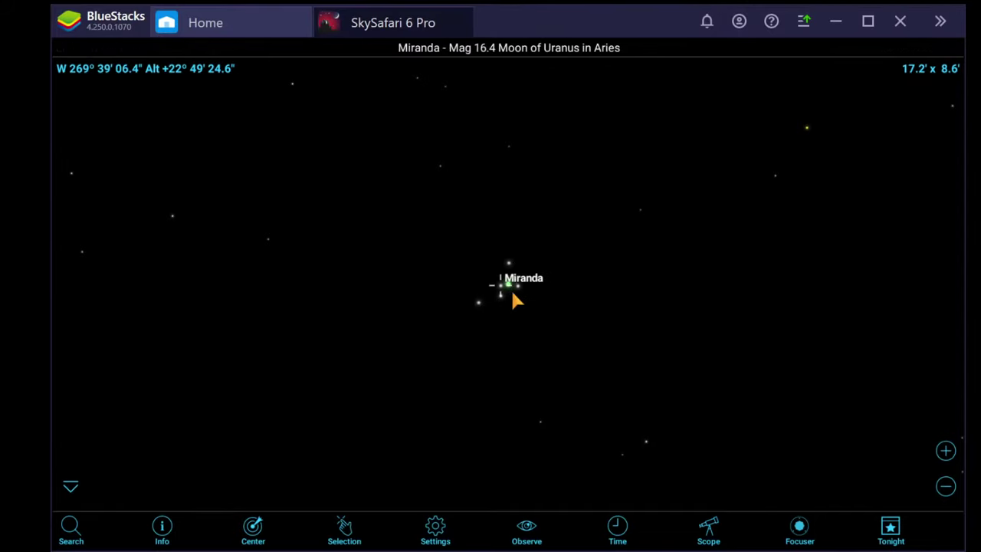
{"action": "left_click", "coordinate": [500, 296]}
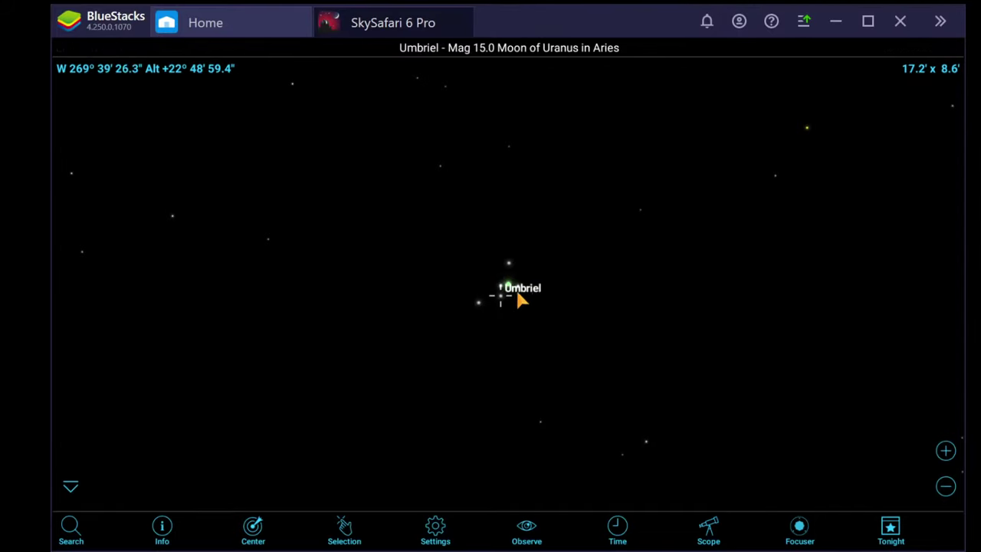
Step: Select Uranus and its moons Ariel, Miranda and Umbriel in turn to match each name to its position
{"action": "left_click", "coordinate": [518, 292]}
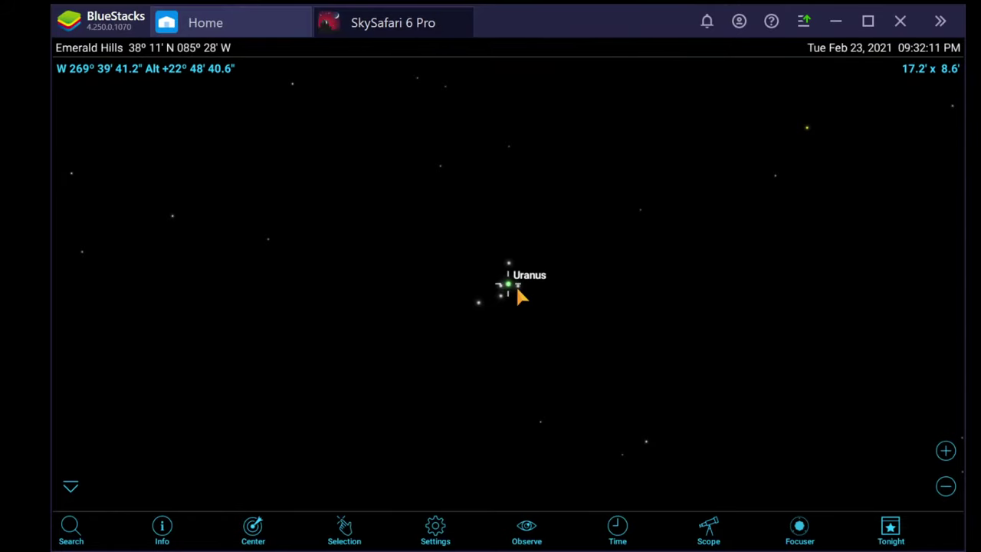
{"action": "left_click", "coordinate": [516, 288]}
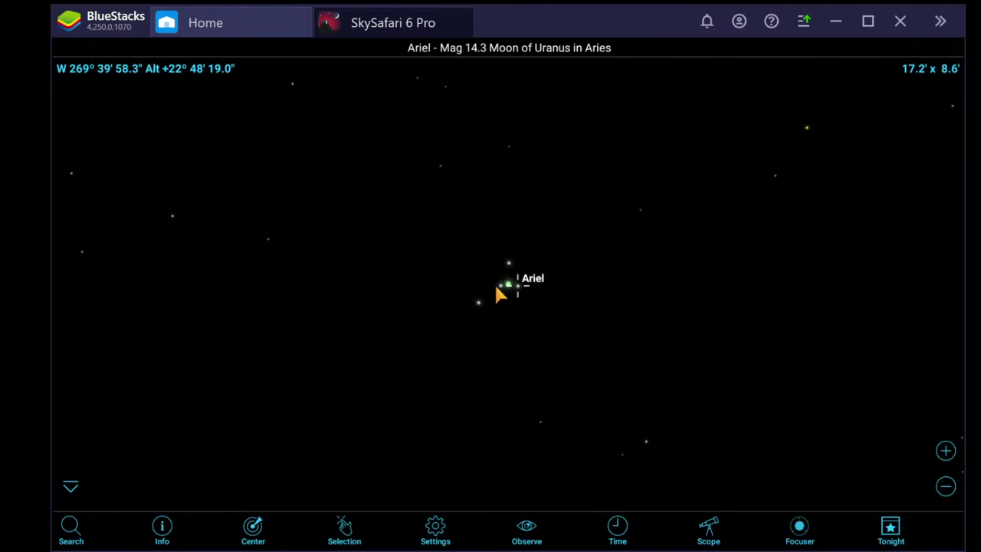
{"action": "left_click", "coordinate": [496, 288]}
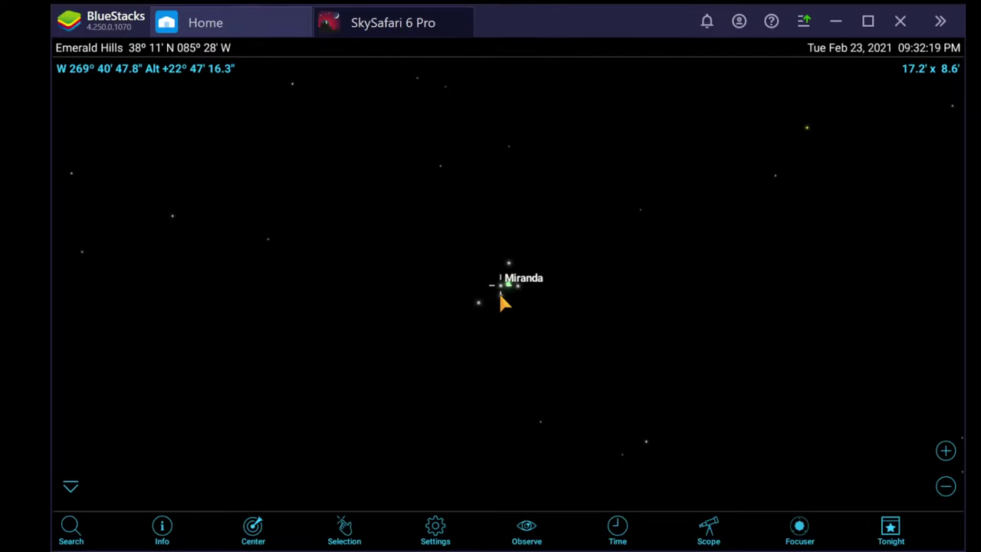
{"action": "left_click", "coordinate": [500, 296]}
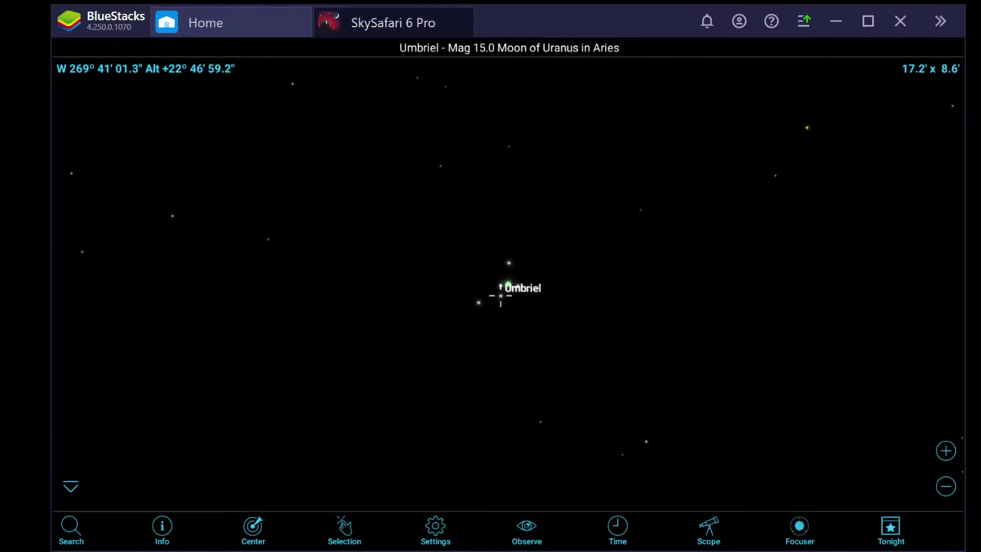
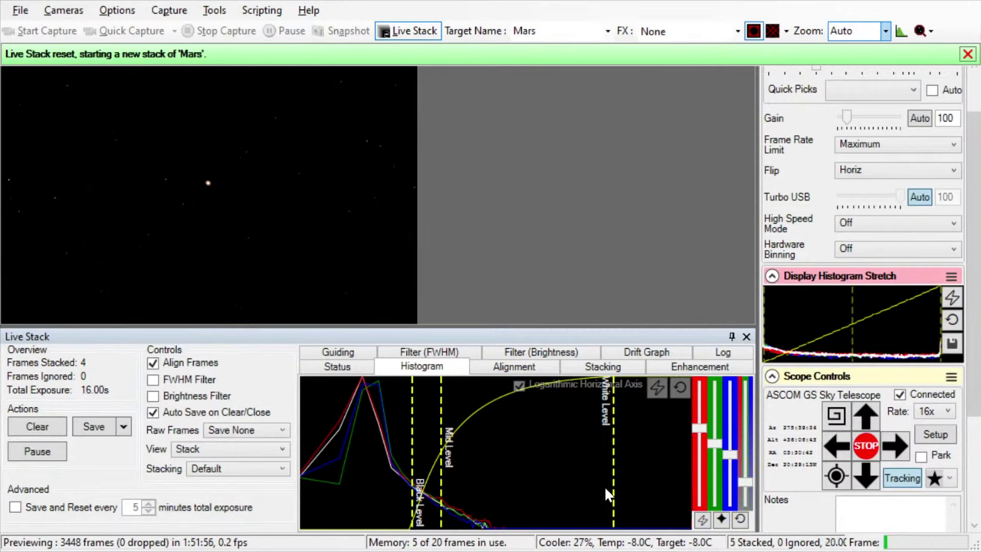
Step: Try automatic colour balance with a reduced red level on the Mars live stack, and reset the colour adjustments
{"action": "left_click", "coordinate": [742, 520]}
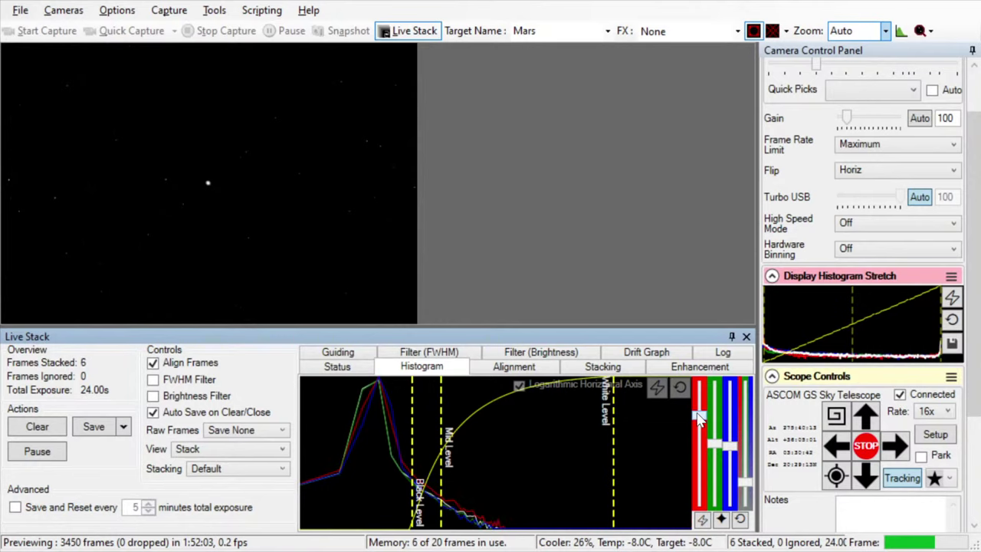
{"action": "left_click_drag", "start_coordinate": [699, 417], "coordinate": [699, 428]}
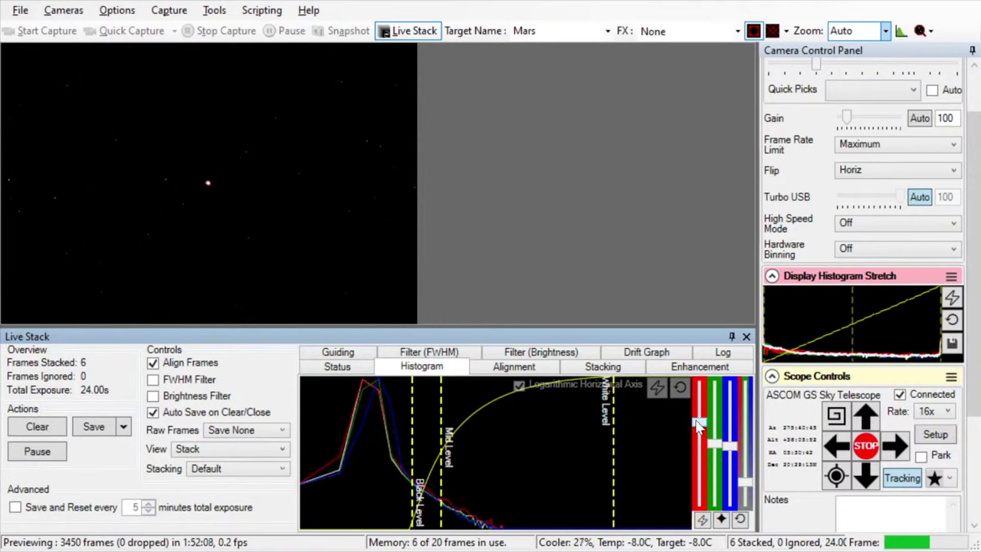
{"action": "left_click", "coordinate": [740, 519]}
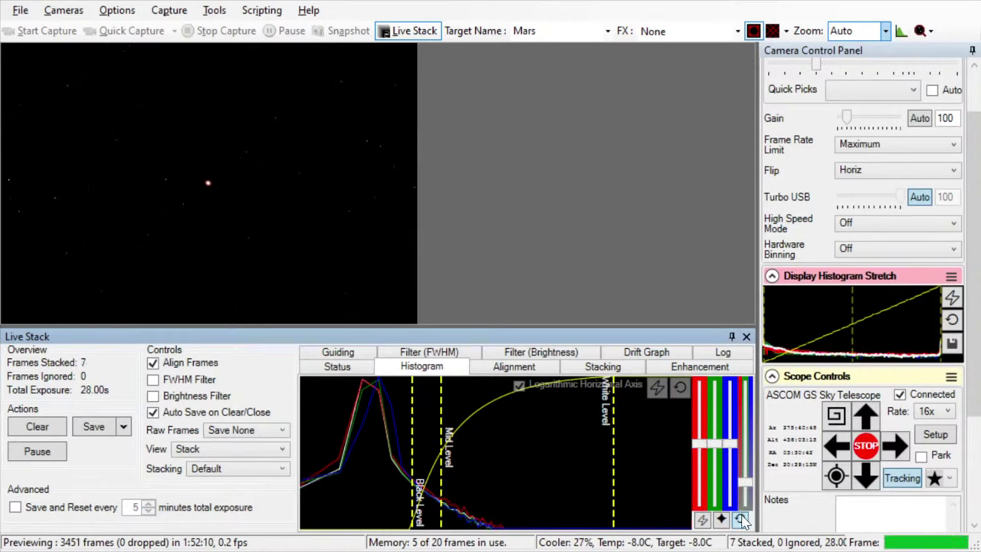
{"action": "left_click", "coordinate": [702, 521]}
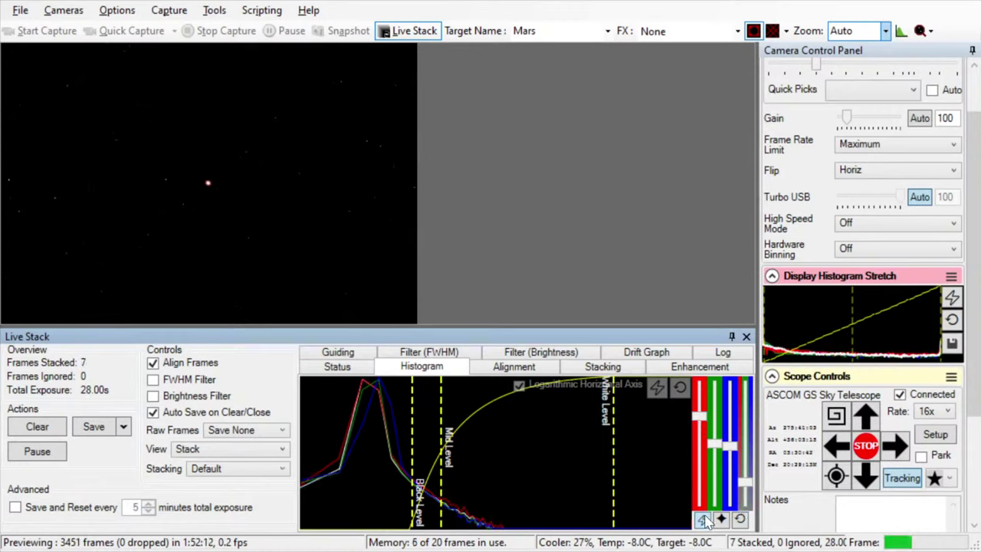
{"action": "left_click_drag", "start_coordinate": [701, 425], "coordinate": [701, 431]}
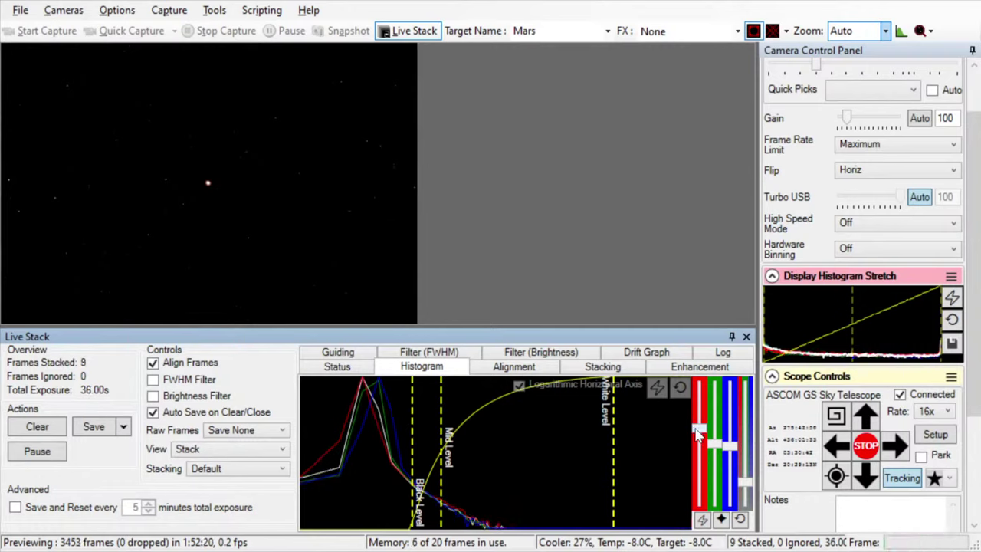
{"action": "left_click_drag", "start_coordinate": [697, 433], "coordinate": [698, 439]}
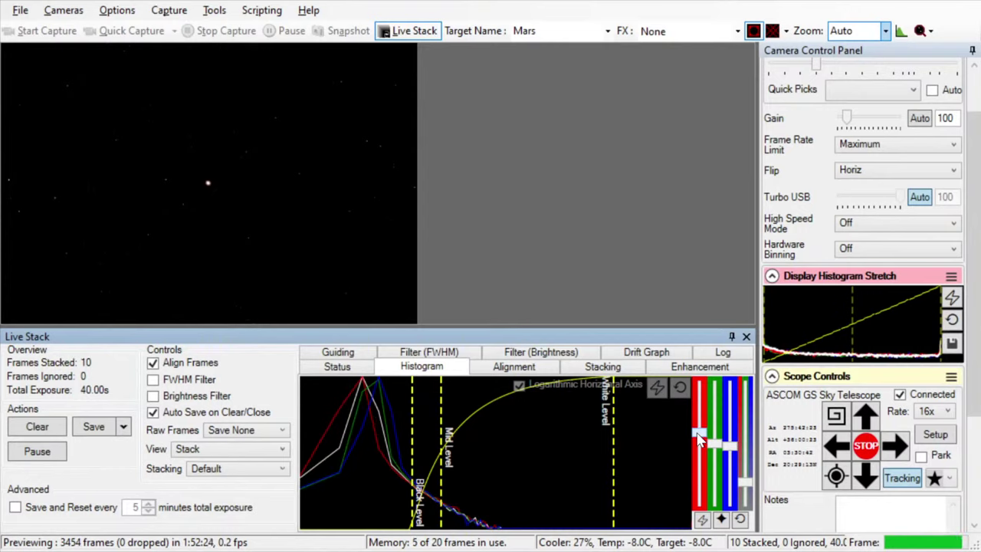
{"action": "left_click", "coordinate": [741, 520]}
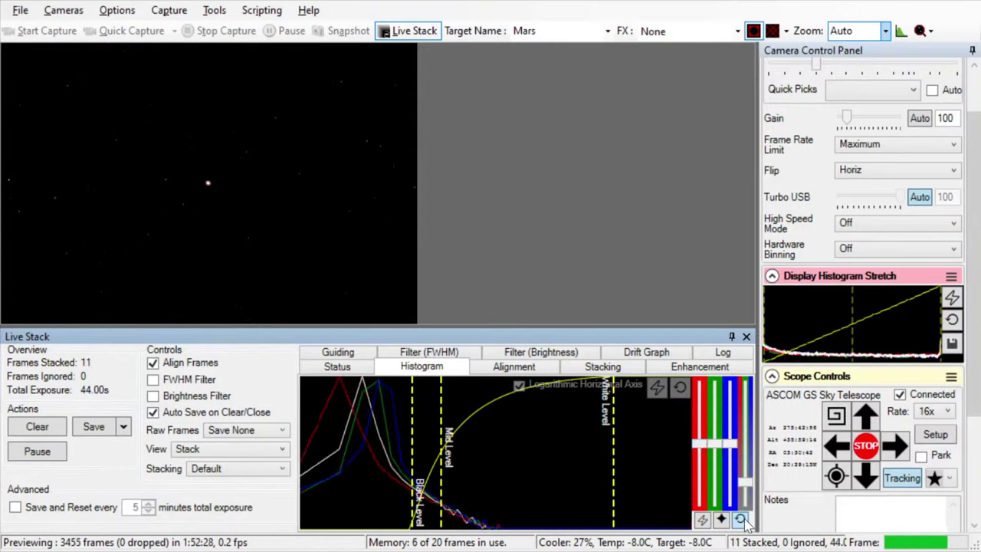
Step: Auto-balance the Mars stack's colours with a slightly reduced red level, and lower the live stack histogram's black and mid levels
{"action": "left_click", "coordinate": [702, 520]}
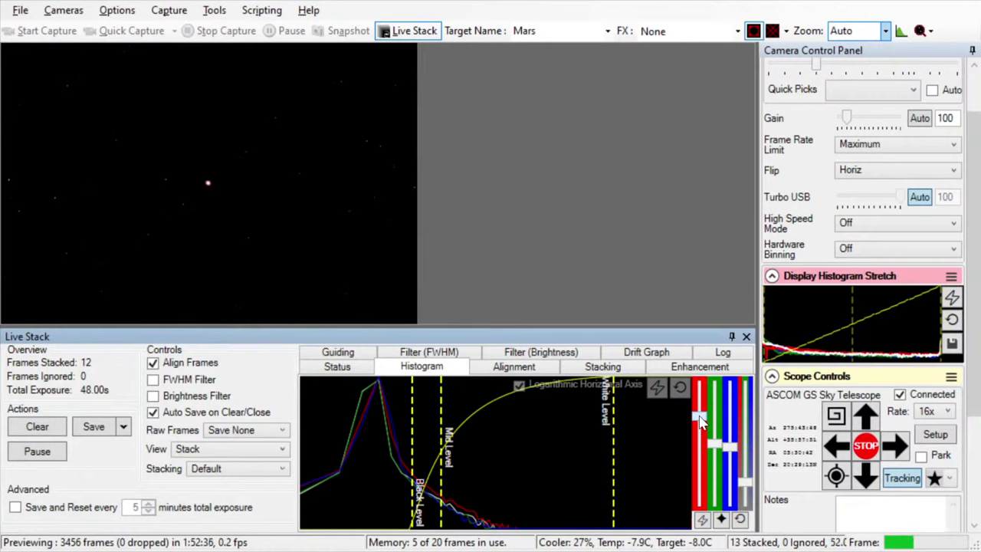
{"action": "left_click_drag", "start_coordinate": [699, 420], "coordinate": [699, 432]}
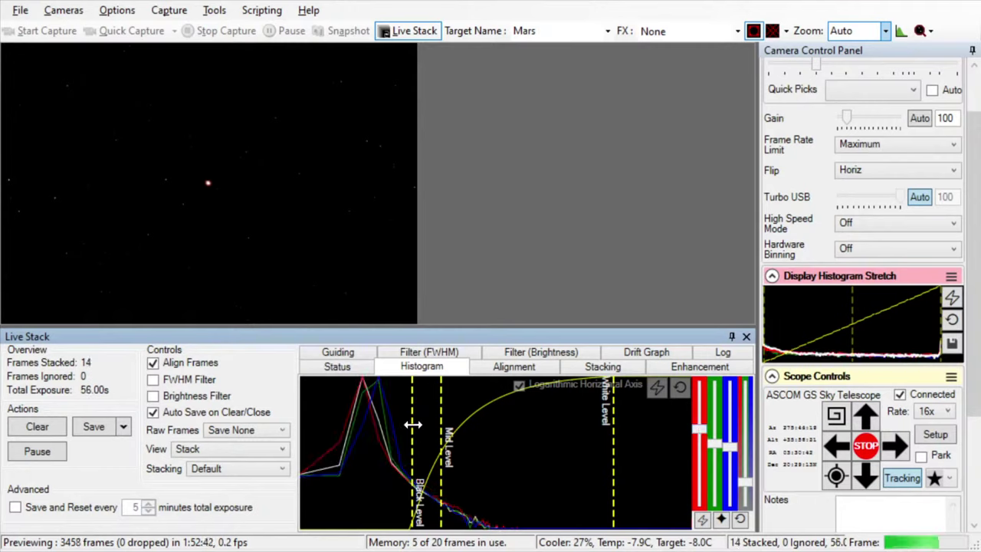
{"action": "left_click_drag", "start_coordinate": [413, 424], "coordinate": [380, 424]}
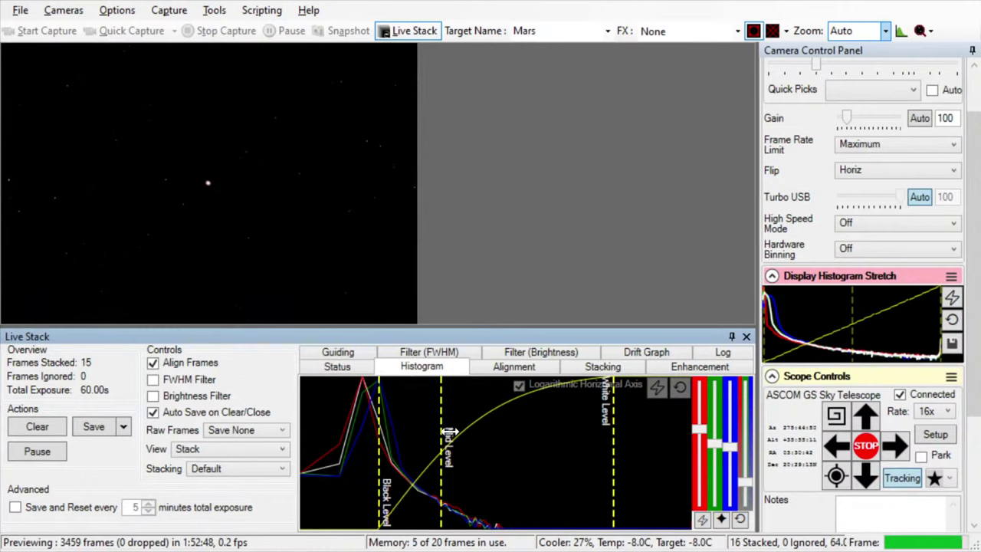
{"action": "left_click_drag", "start_coordinate": [442, 432], "coordinate": [417, 434]}
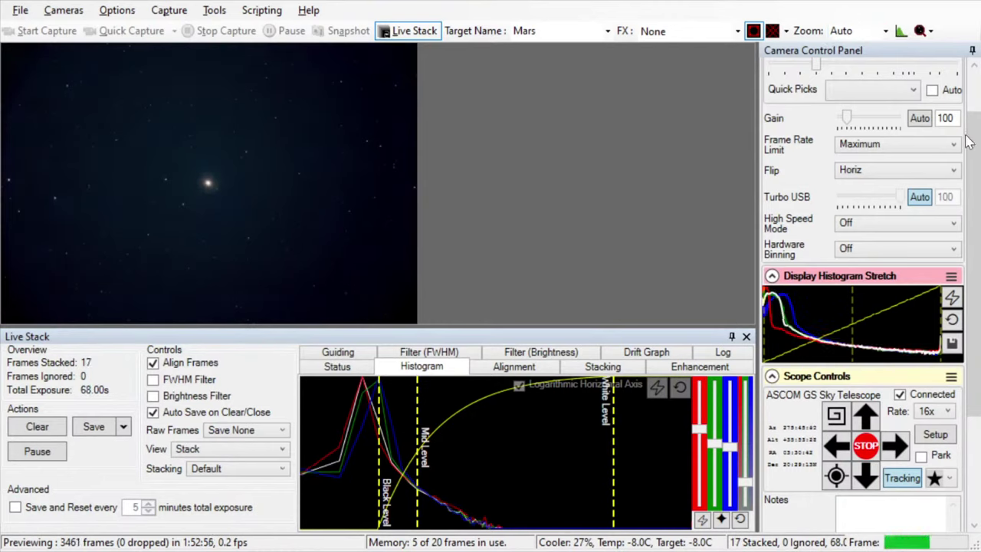
Step: Set the preview zoom to 20% and center Mars in the image view
{"action": "scroll", "coordinate": [974, 143], "scroll_direction": "up", "scroll_amount": 2}
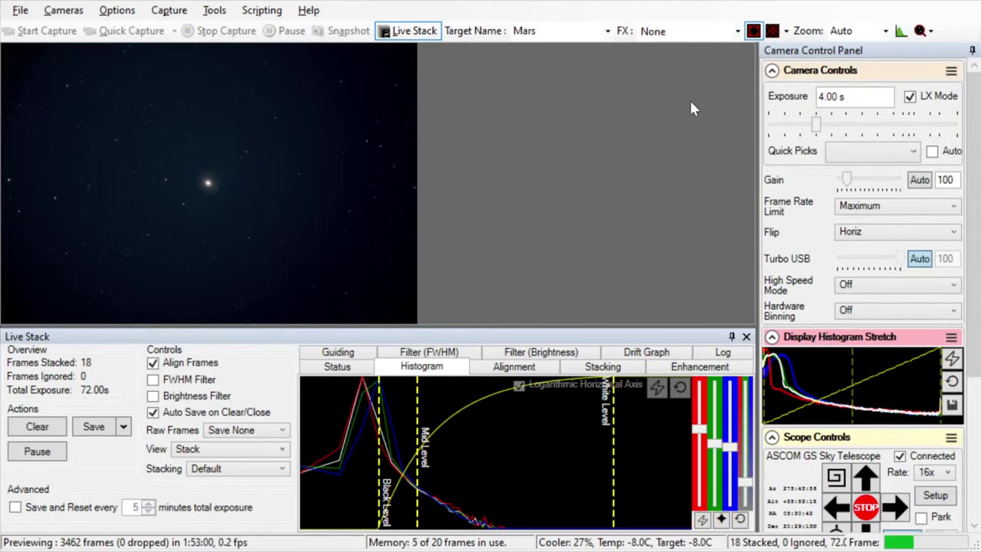
{"action": "left_click", "coordinate": [872, 29]}
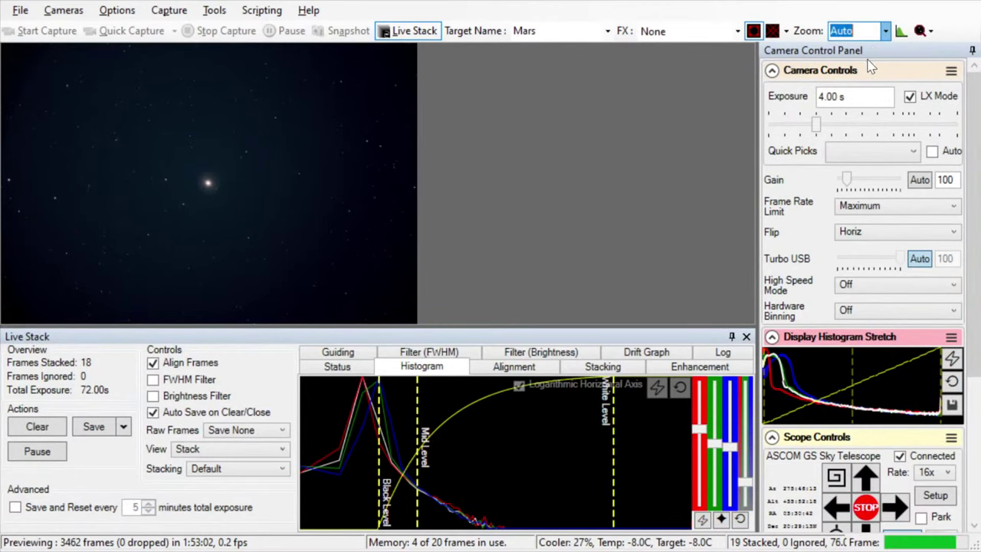
{"action": "type", "text": "20%"}
{"action": "key", "text": "Return"}
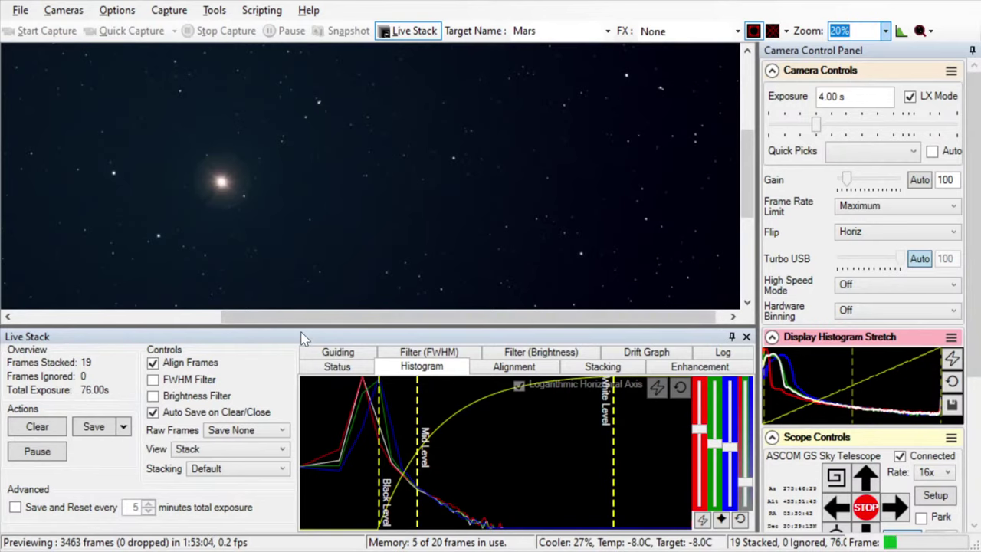
{"action": "left_click_drag", "start_coordinate": [297, 319], "coordinate": [215, 305]}
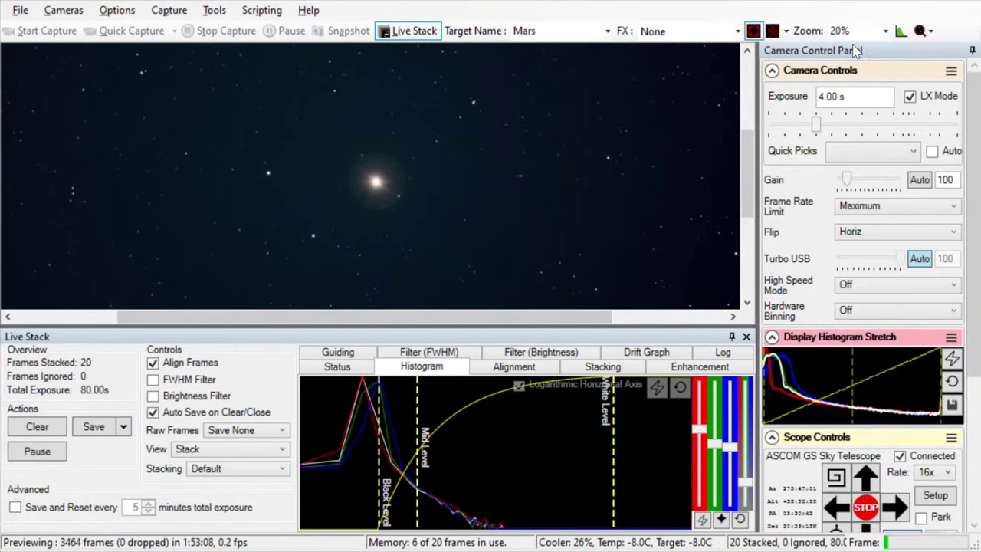
Step: Set the camera gain to 0 and the exposure to 2 s
{"action": "left_click", "coordinate": [861, 96]}
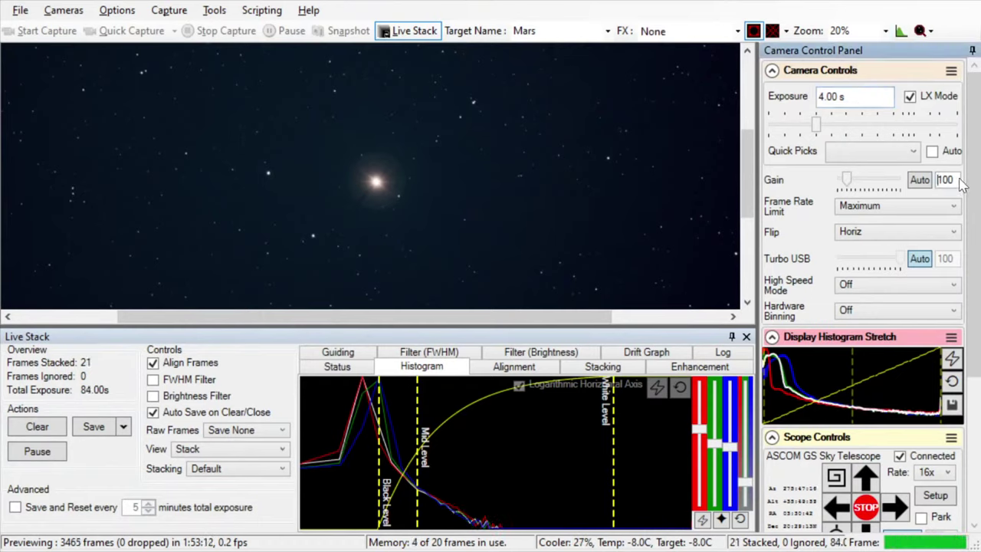
{"action": "left_click_drag", "start_coordinate": [961, 183], "coordinate": [908, 195]}
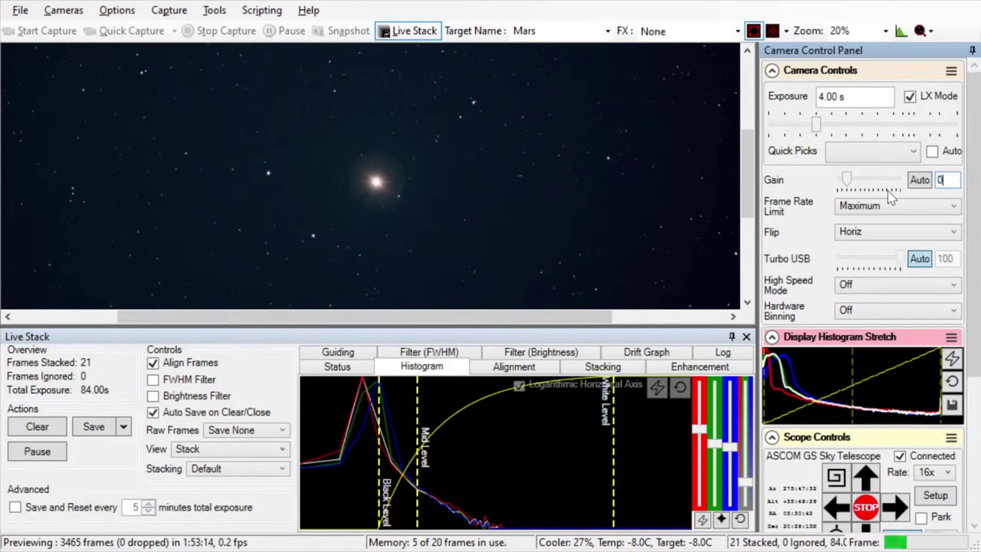
{"action": "type", "text": "0"}
{"action": "key", "text": "Tab"}
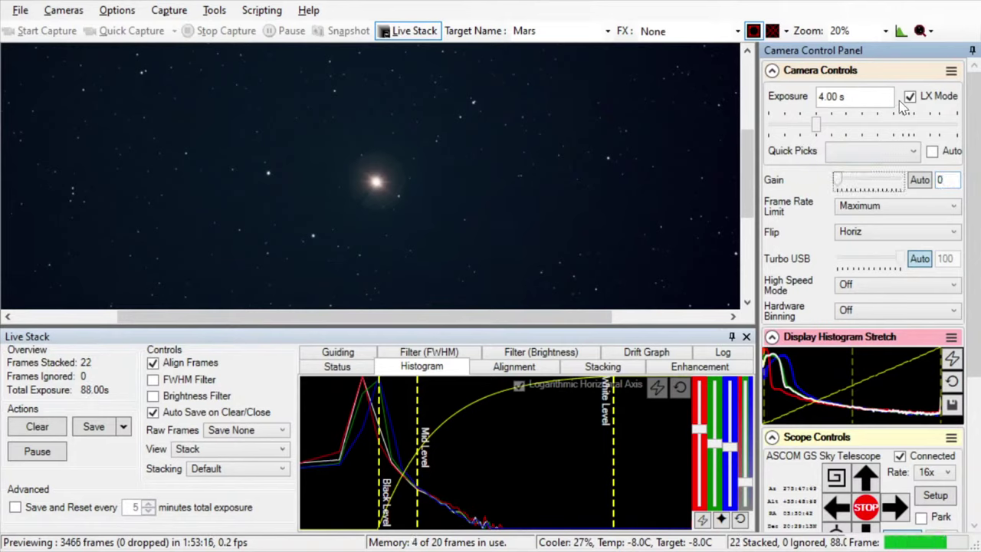
{"action": "left_click_drag", "start_coordinate": [863, 99], "coordinate": [810, 108]}
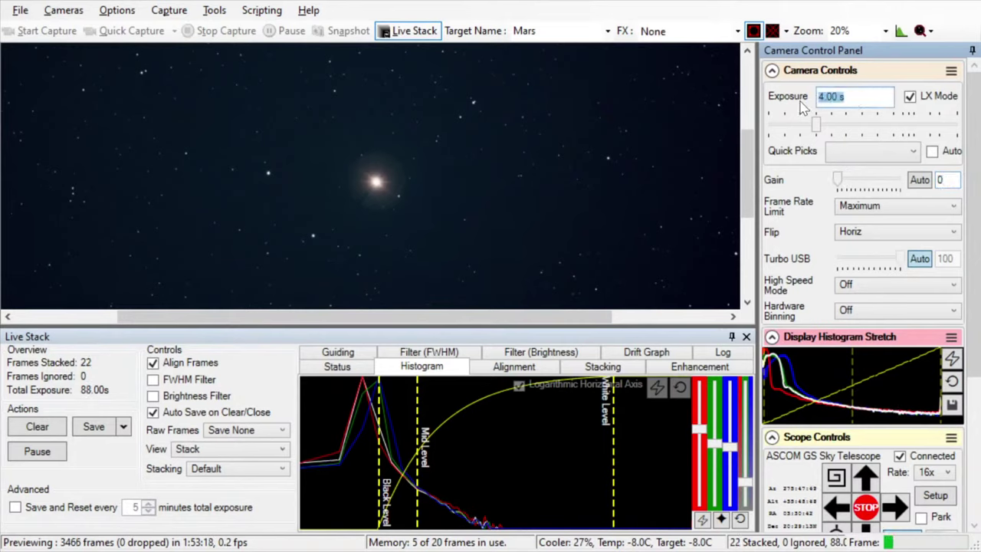
{"action": "type", "text": "2s"}
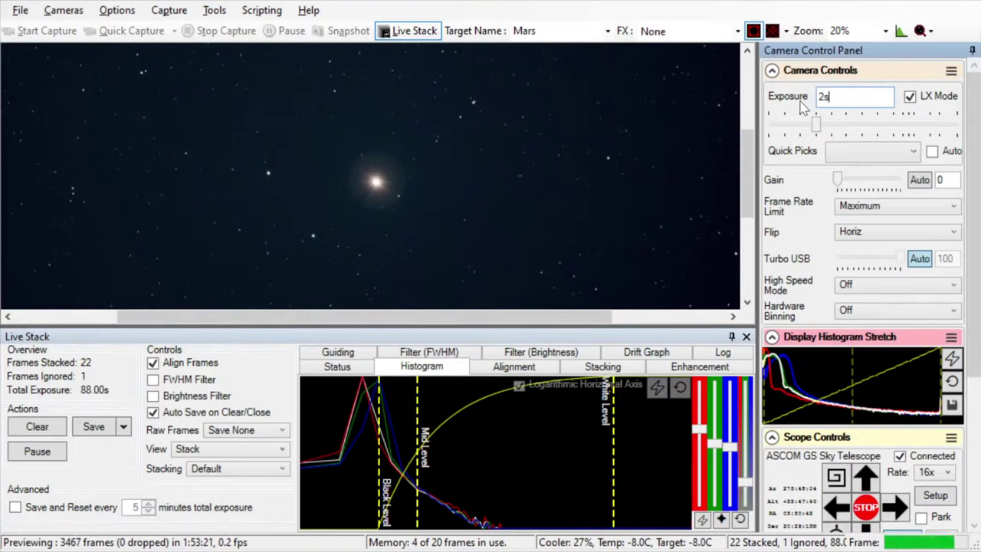
{"action": "key", "text": "Return"}
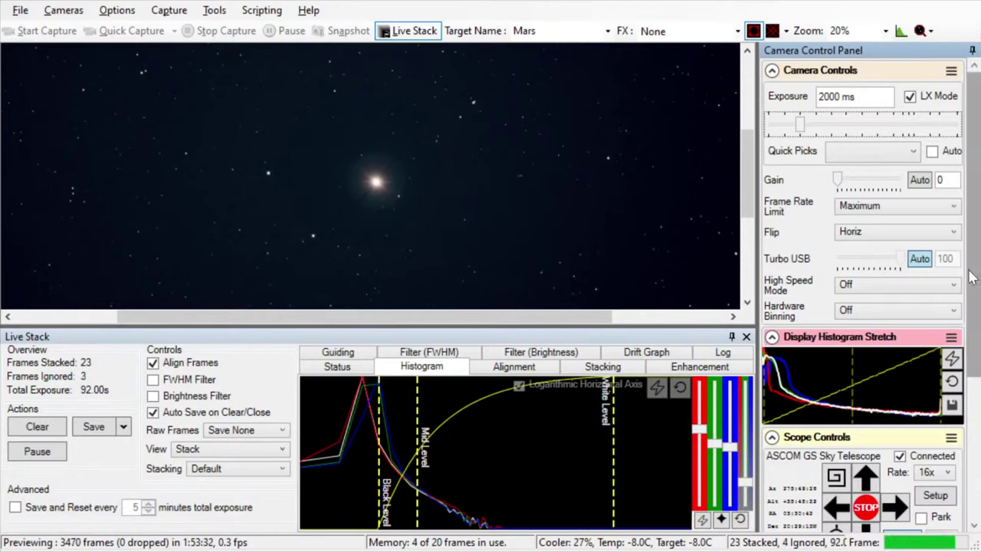
Step: Examine the dark and flat preprocessing settings and the camera's cooler, target temperature and anti-dew heater settings
{"action": "scroll", "coordinate": [969, 276], "scroll_direction": "down", "scroll_amount": 3}
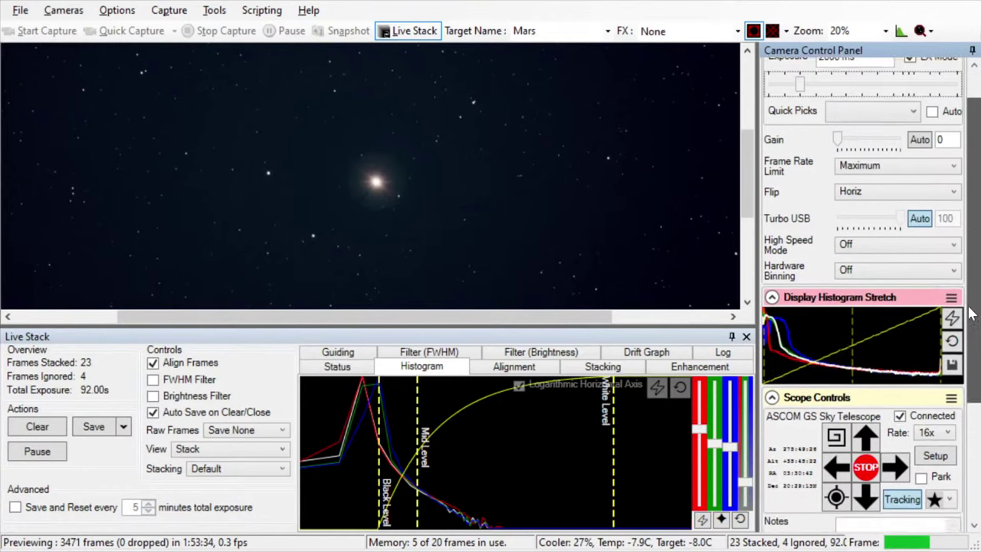
{"action": "scroll", "coordinate": [870, 295], "scroll_direction": "down", "scroll_amount": 3}
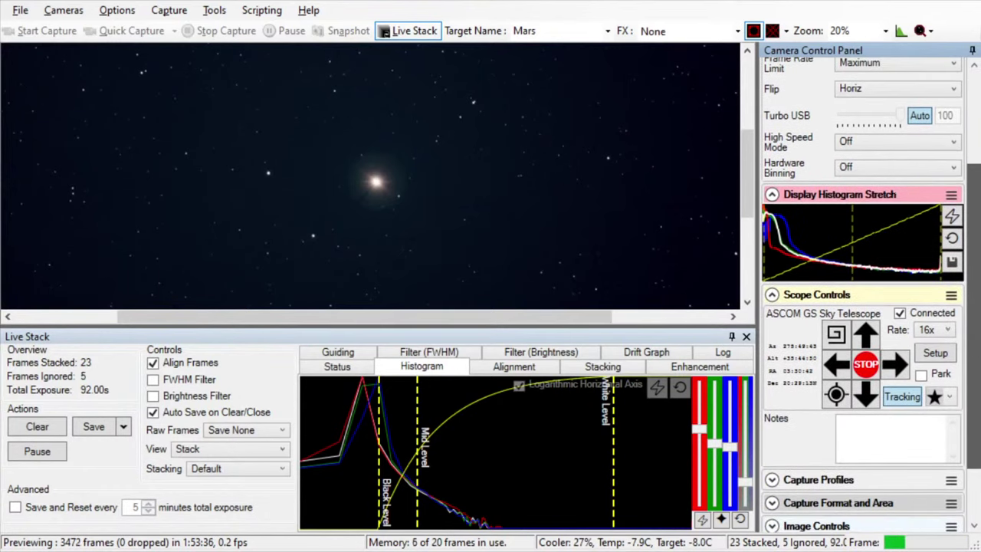
{"action": "scroll", "coordinate": [865, 467], "scroll_direction": "down", "scroll_amount": 1}
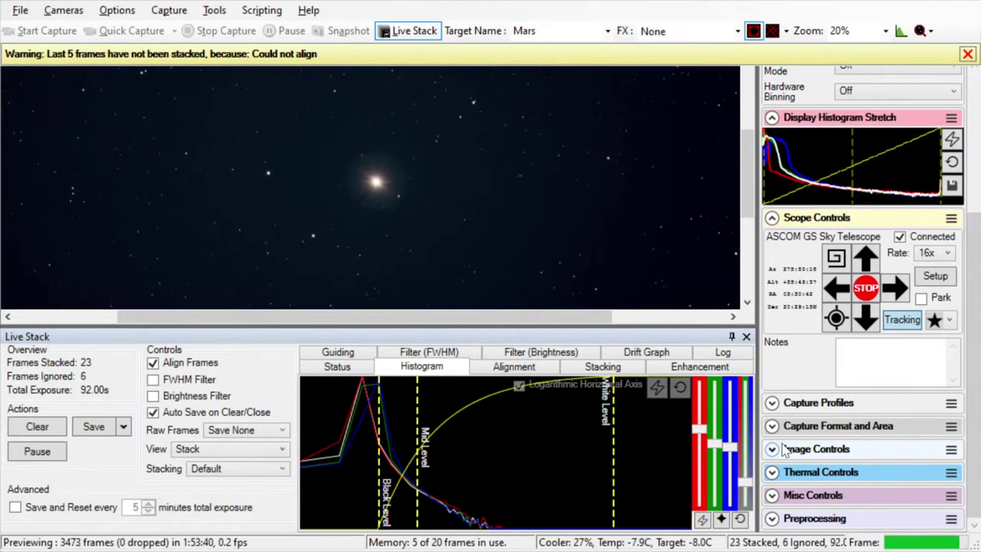
{"action": "left_click", "coordinate": [772, 520]}
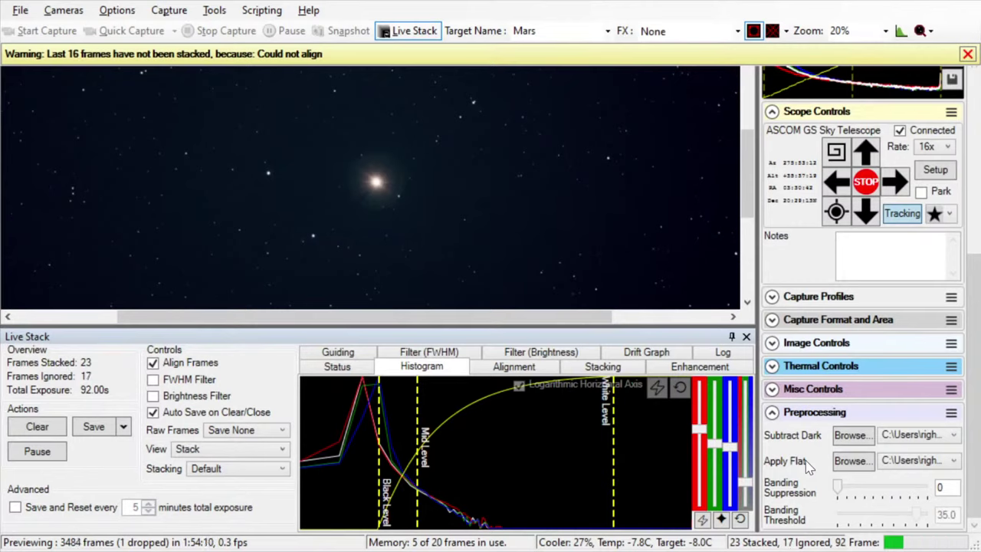
{"action": "left_click", "coordinate": [771, 414]}
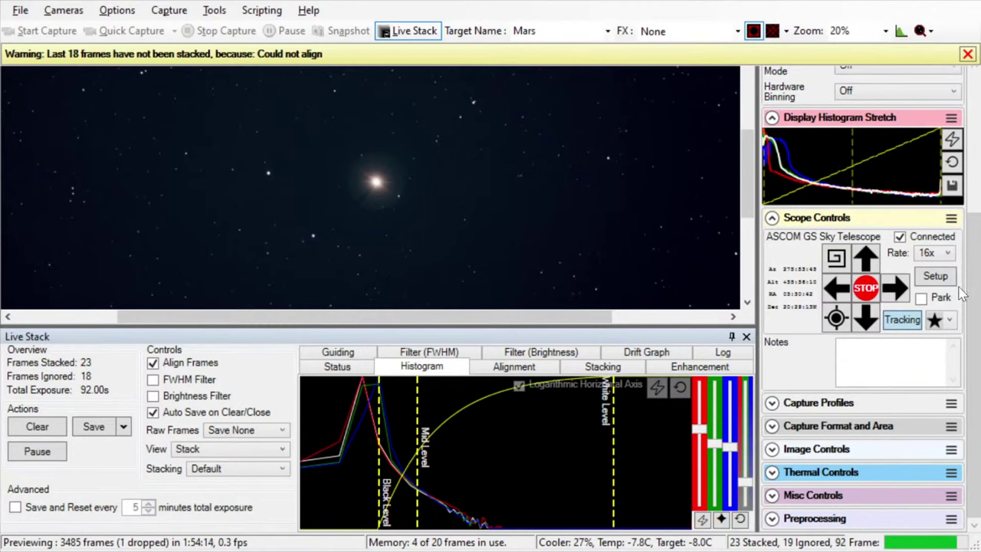
{"action": "mouse_move", "coordinate": [972, 299]}
{"action": "left_mouse_down"}
{"action": "mouse_move", "coordinate": [978, 114]}
{"action": "mouse_move", "coordinate": [971, 290]}
{"action": "left_mouse_up"}
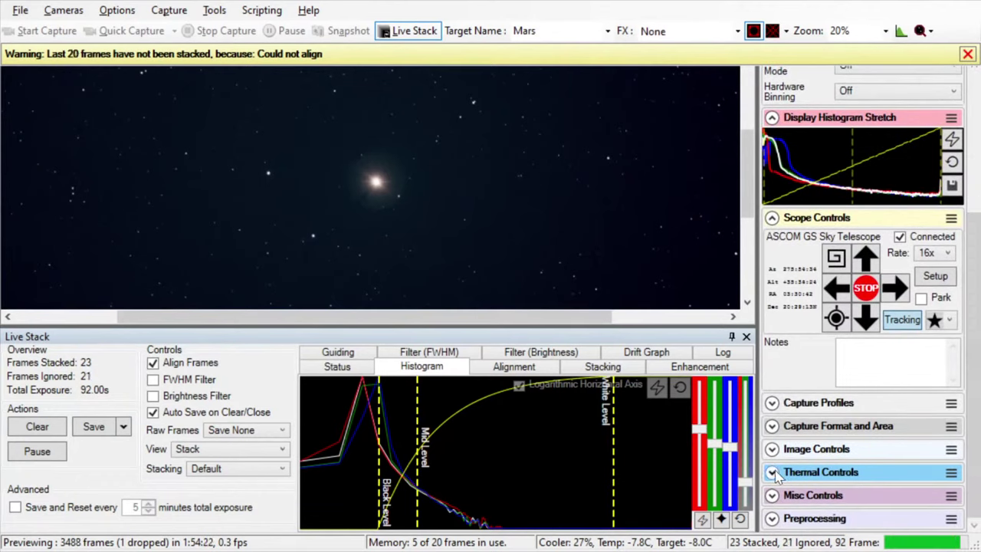
{"action": "left_click", "coordinate": [772, 472]}
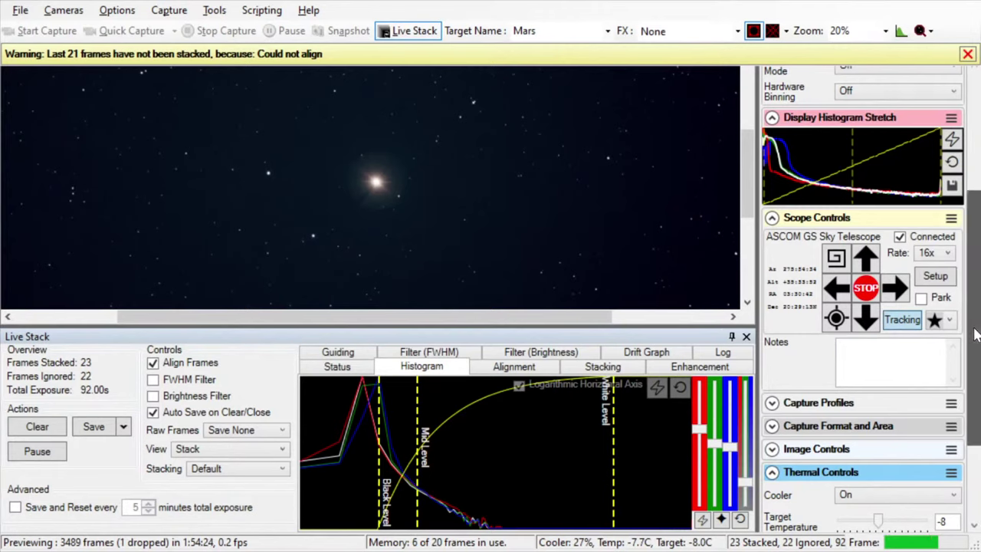
{"action": "left_click_drag", "start_coordinate": [976, 365], "coordinate": [977, 437]}
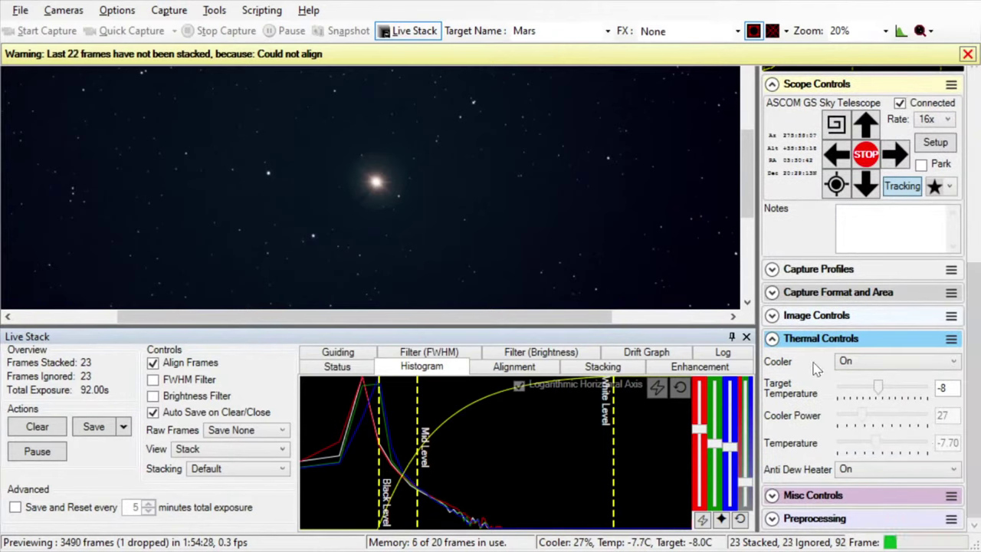
{"action": "left_click", "coordinate": [772, 338]}
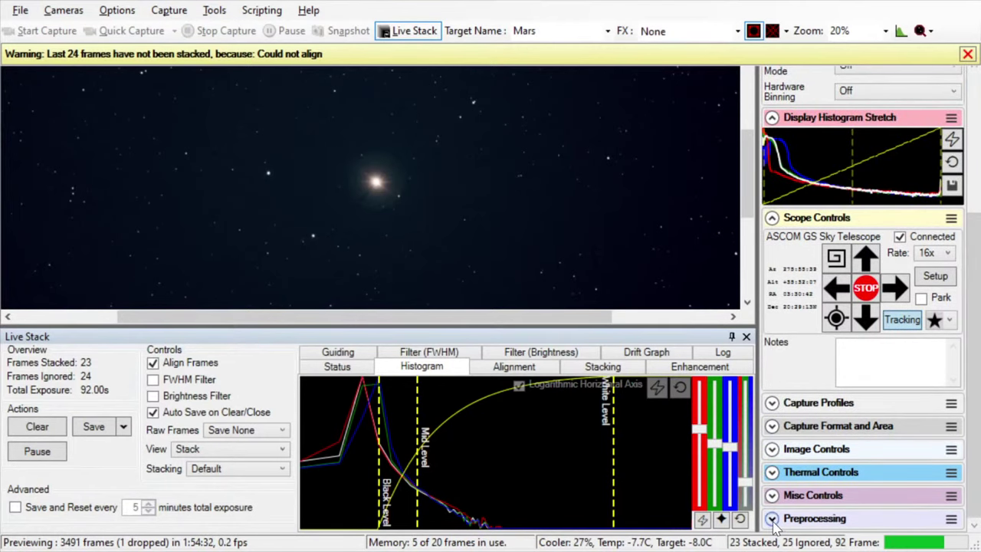
Step: Collapse the preprocessing settings and set the camera exposure to 1 s
{"action": "scroll", "coordinate": [974, 432], "scroll_direction": "down", "scroll_amount": 3}
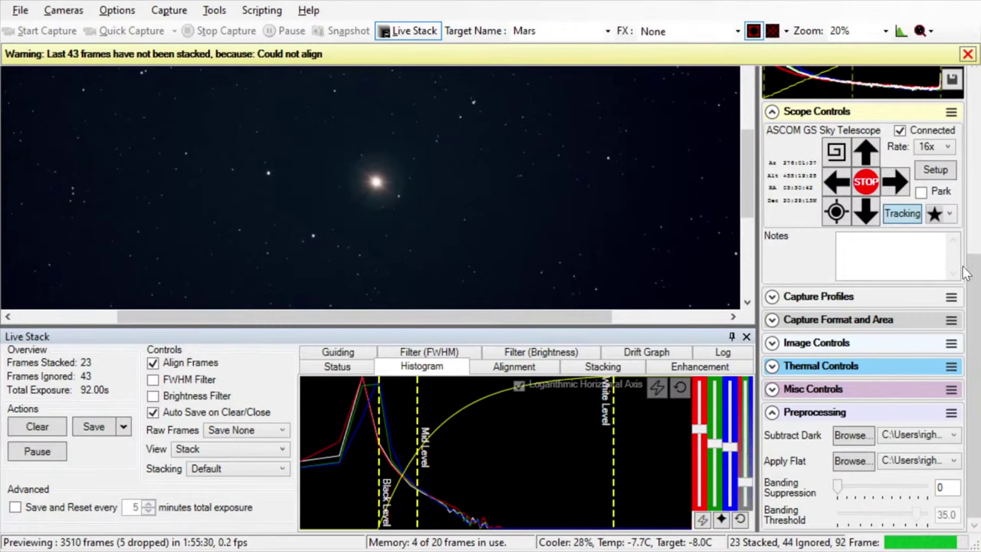
{"action": "left_click", "coordinate": [770, 414]}
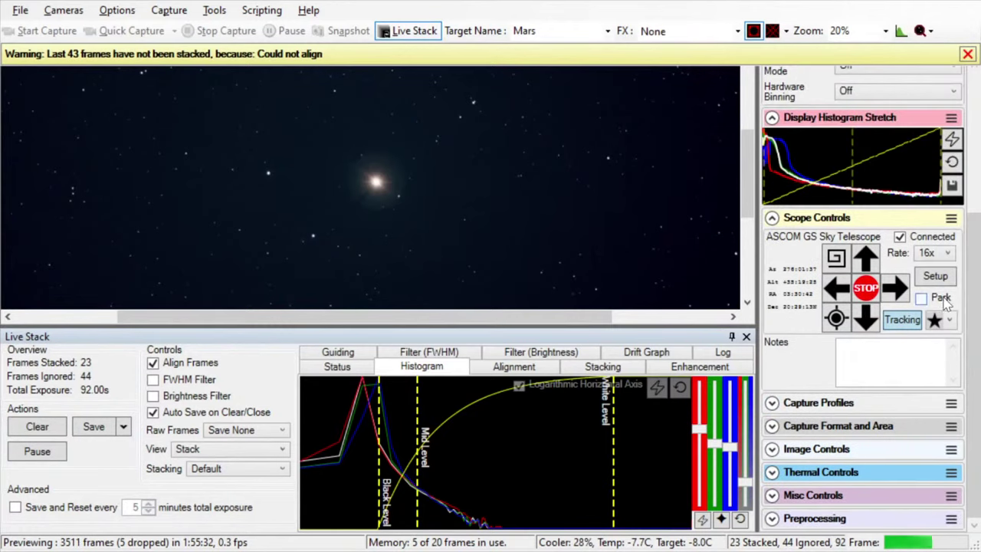
{"action": "scroll", "coordinate": [963, 165], "scroll_direction": "up", "scroll_amount": 3}
{"action": "scroll", "coordinate": [964, 165], "scroll_direction": "up", "scroll_amount": 1}
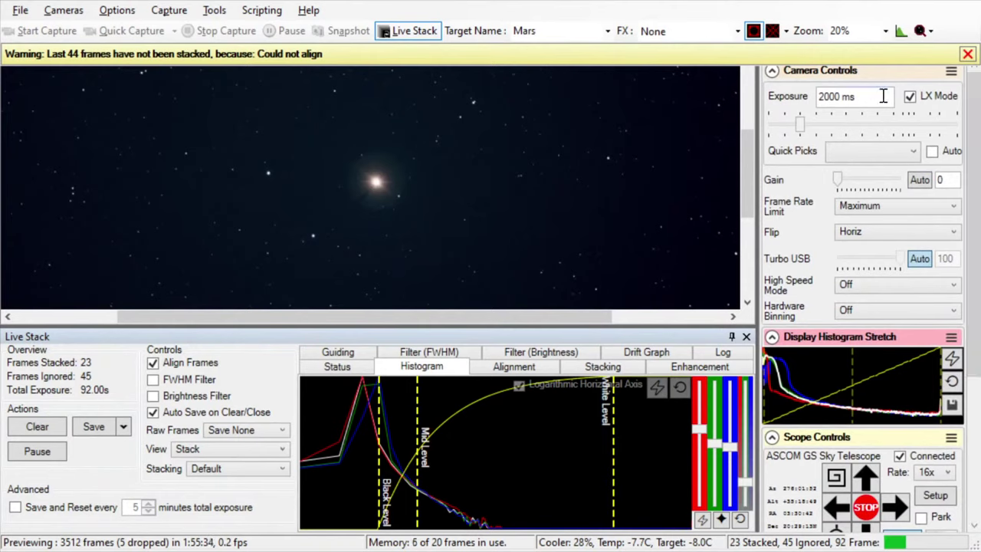
{"action": "left_click_drag", "start_coordinate": [866, 96], "coordinate": [814, 101]}
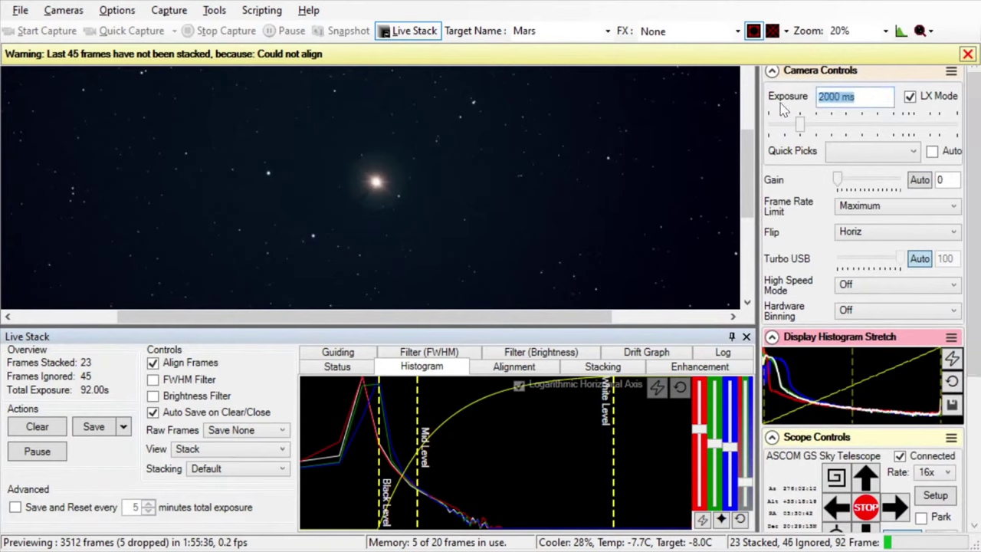
{"action": "type", "text": "1s"}
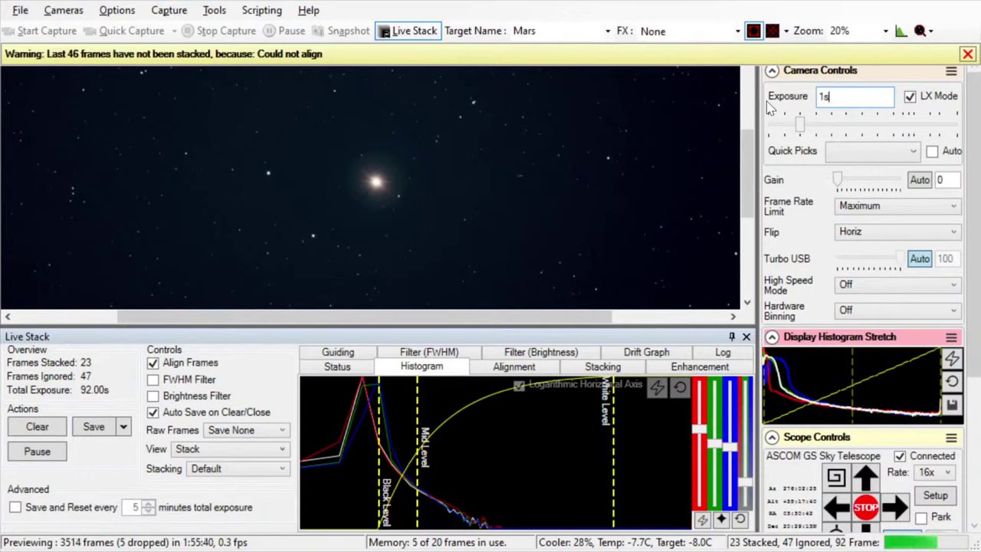
{"action": "key", "text": "Return"}
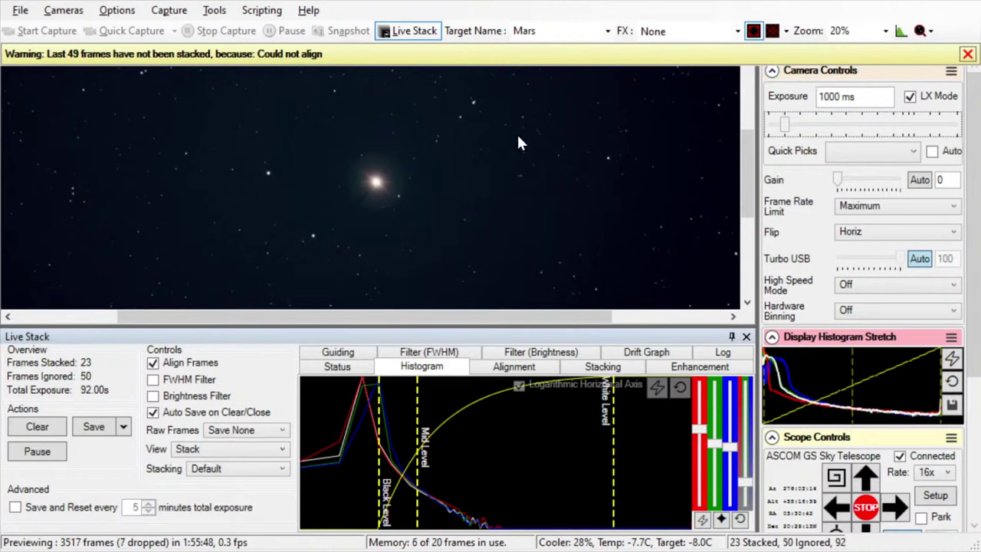
Step: Reset the live stack histogram and colour adjustments, and auto-stretch the Mars stack
{"action": "left_click", "coordinate": [678, 389]}
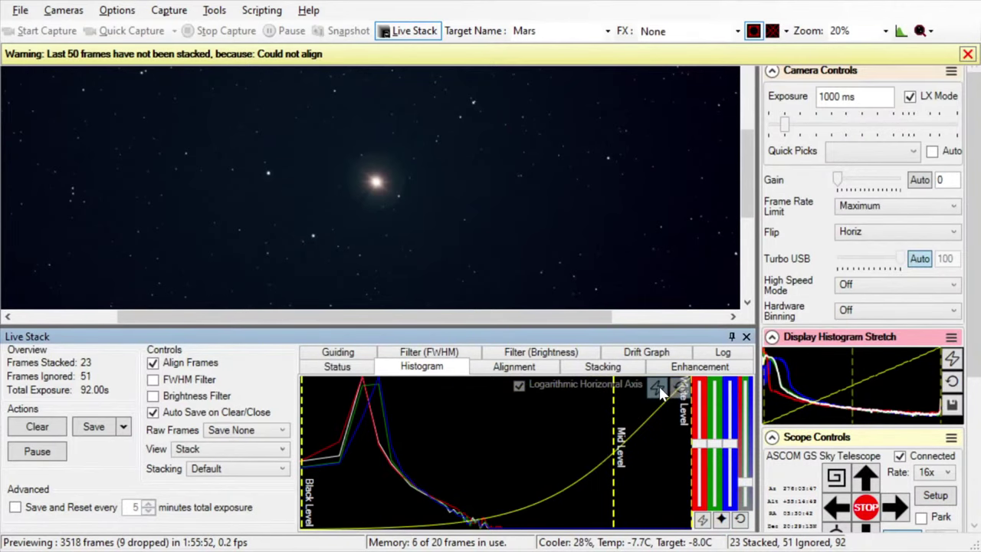
{"action": "left_click", "coordinate": [658, 388]}
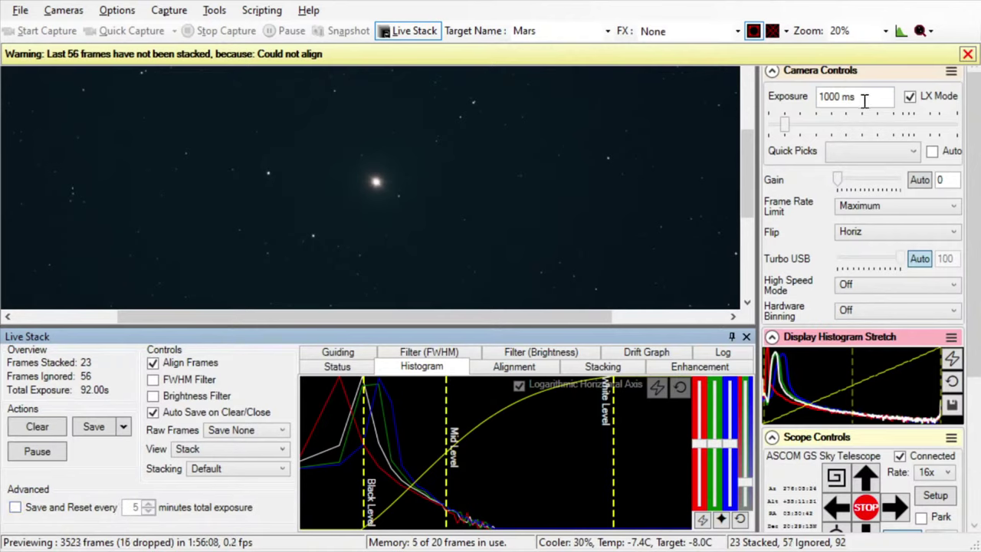
Step: Set the camera exposure to 500 ms and switch live stack mode off and back on
{"action": "left_click_drag", "start_coordinate": [863, 100], "coordinate": [793, 113]}
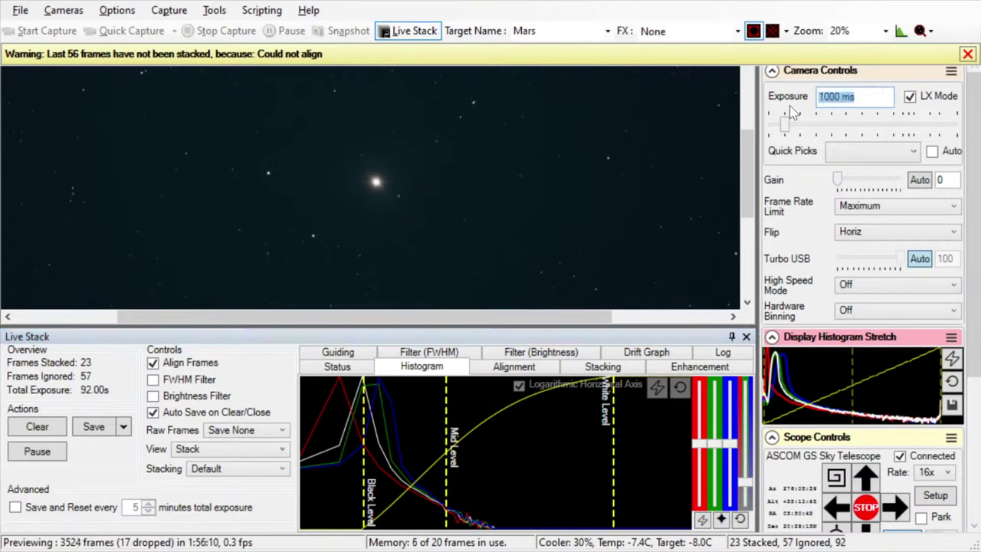
{"action": "type", "text": "500 ms"}
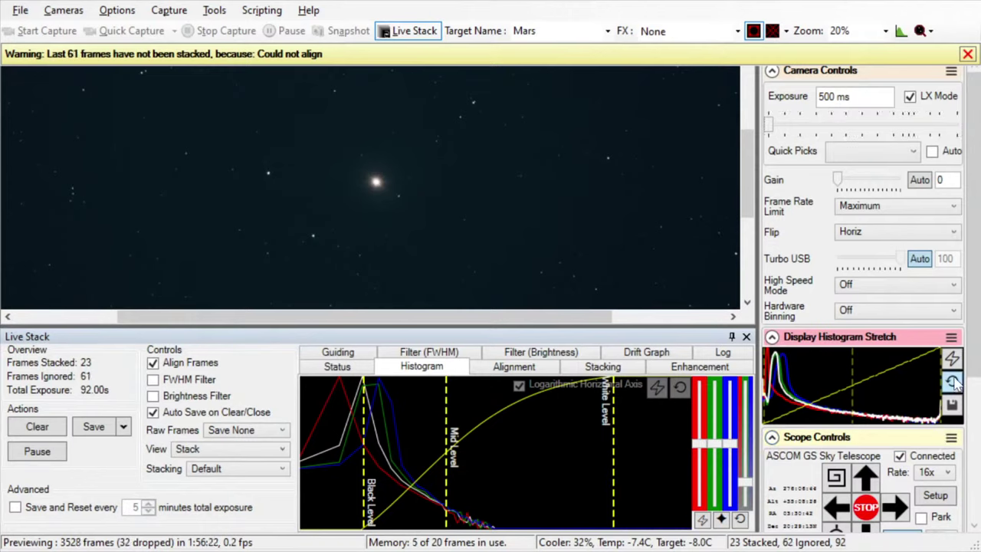
{"action": "left_click", "coordinate": [408, 33]}
{"action": "left_click", "coordinate": [408, 34]}
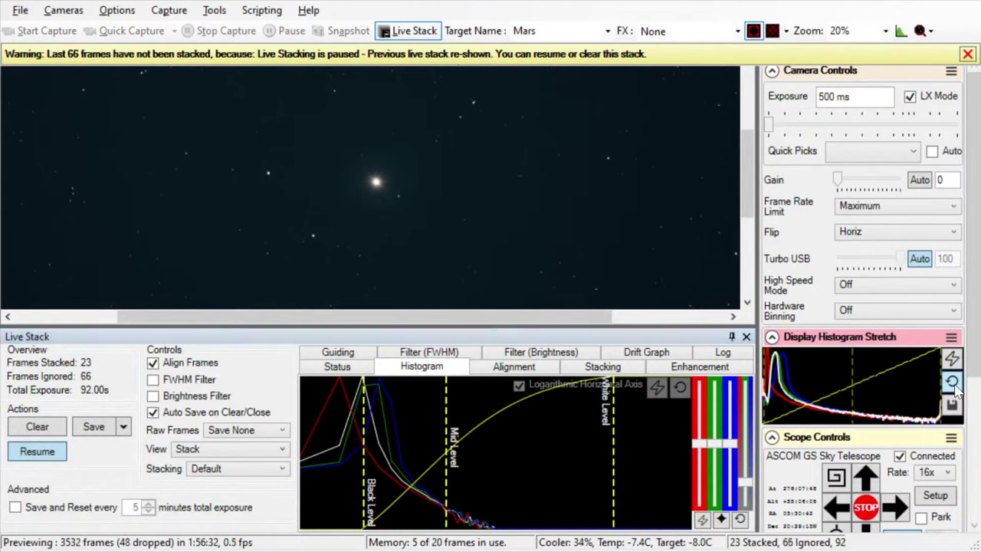
Step: Reset and auto-stretch the live stack histogram, and lower its mid level to brighten the Mars field
{"action": "left_click", "coordinate": [678, 389]}
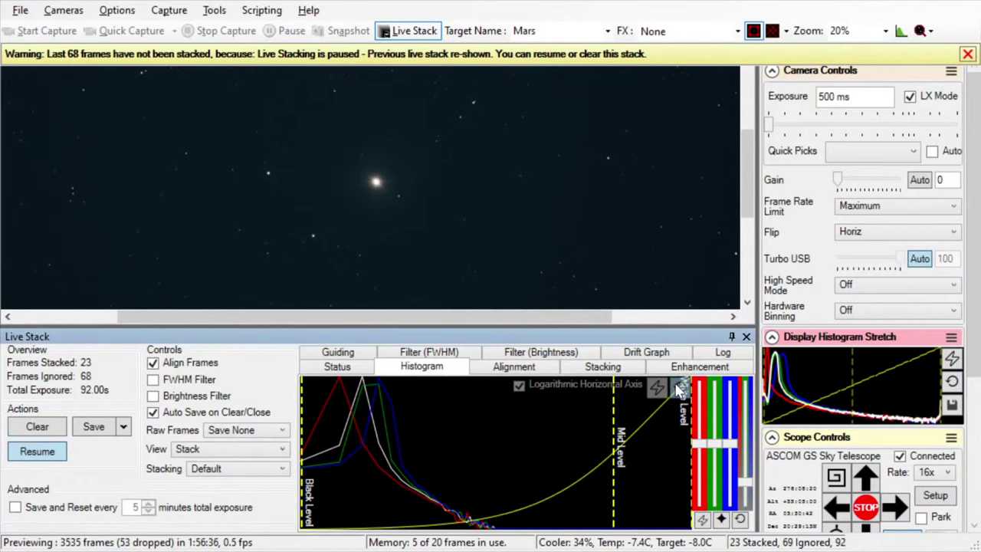
{"action": "left_click", "coordinate": [654, 389]}
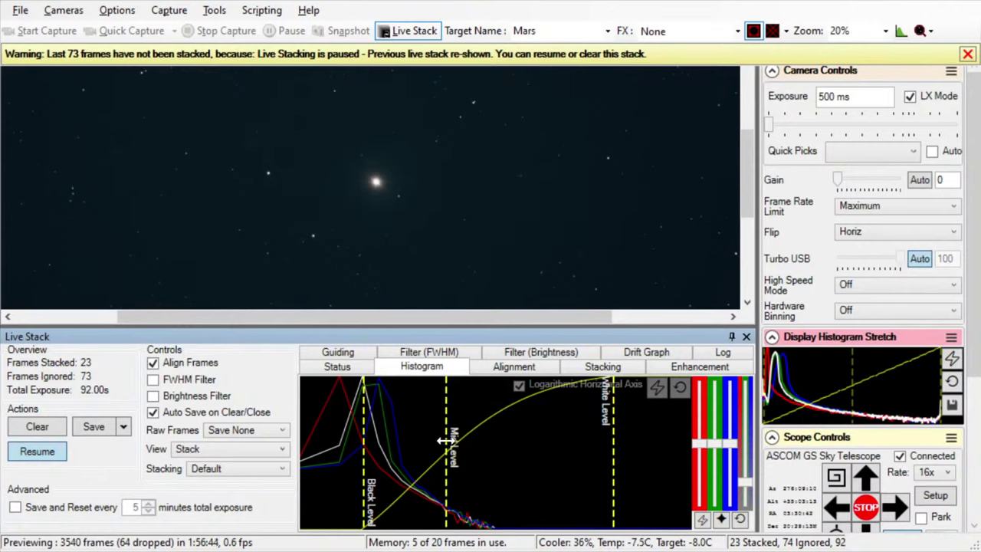
{"action": "left_click_drag", "start_coordinate": [444, 440], "coordinate": [394, 440]}
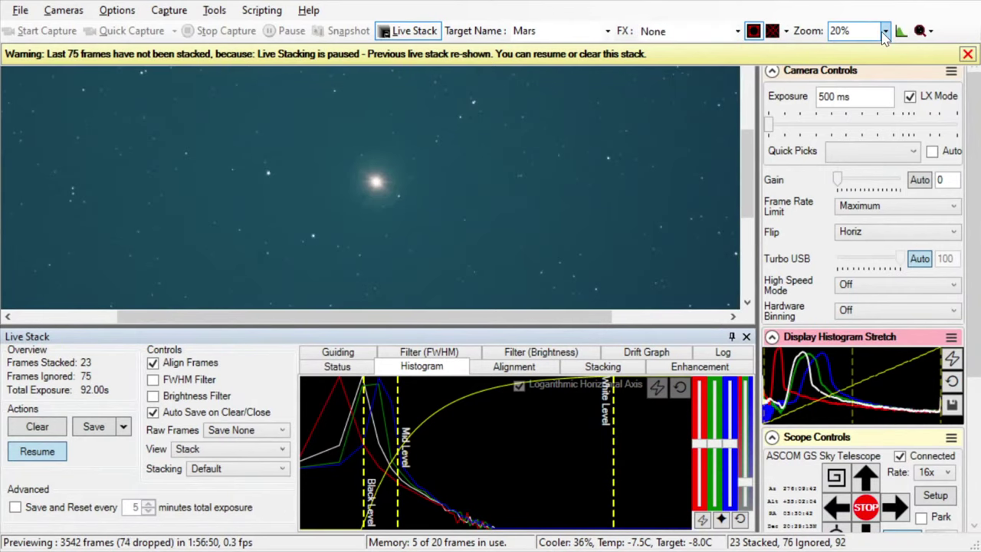
Step: Enlarge the Mars stack to 33% zoom and leave live stack mode to show the live camera view
{"action": "left_click", "coordinate": [885, 32]}
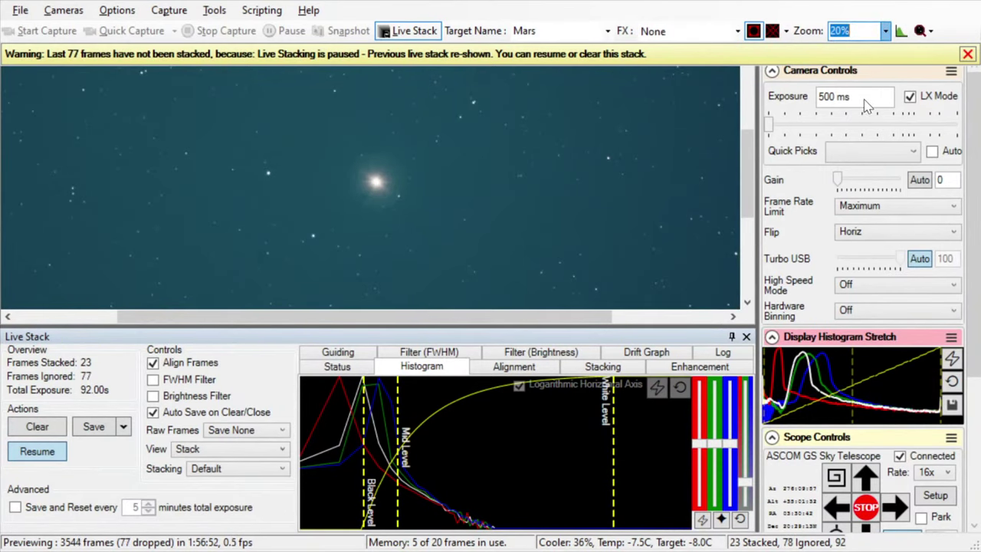
{"action": "key", "text": "Down"}
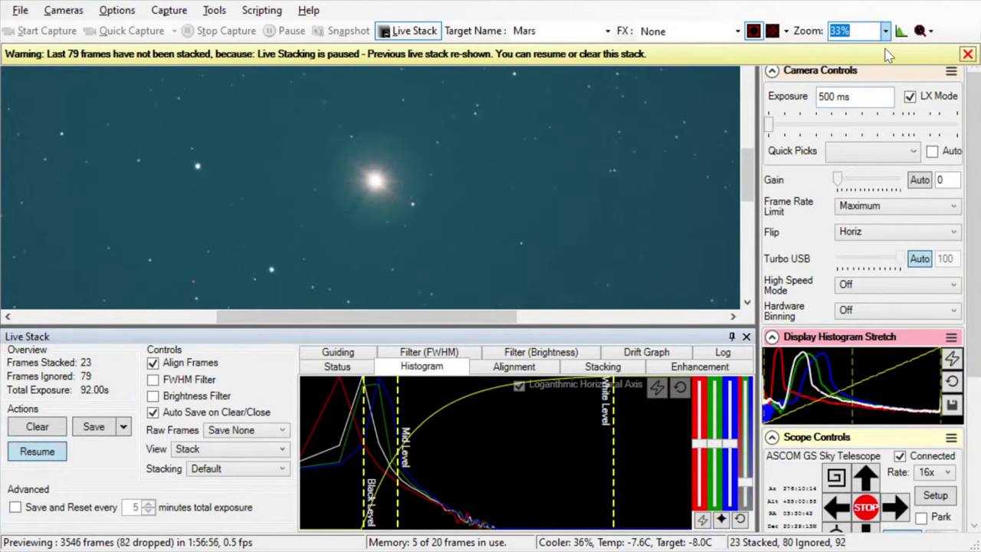
{"action": "left_click", "coordinate": [416, 30]}
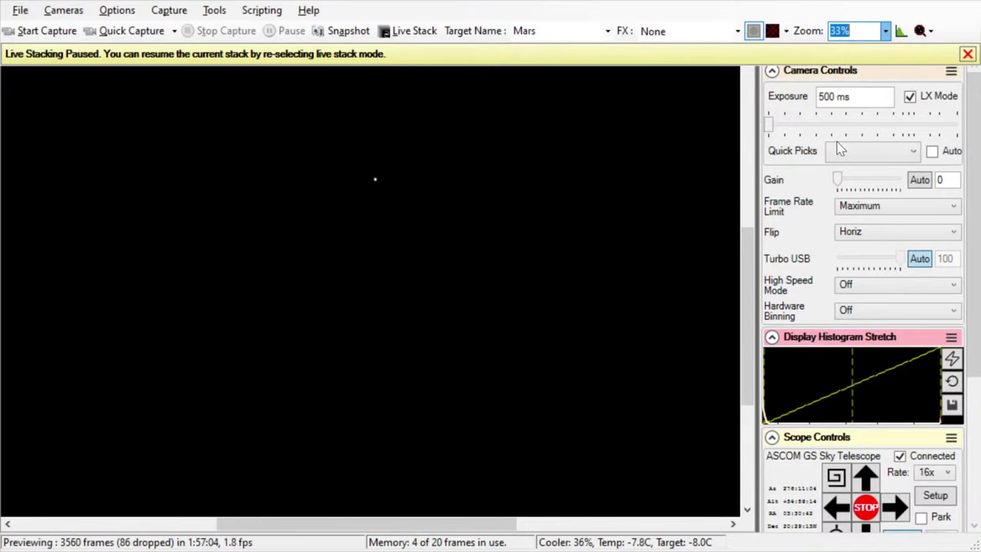
Step: Enlarge the live preview to 75% and up to 100% zoom, keeping Mars in view
{"action": "type", "text": "75%"}
{"action": "key", "text": "Return"}
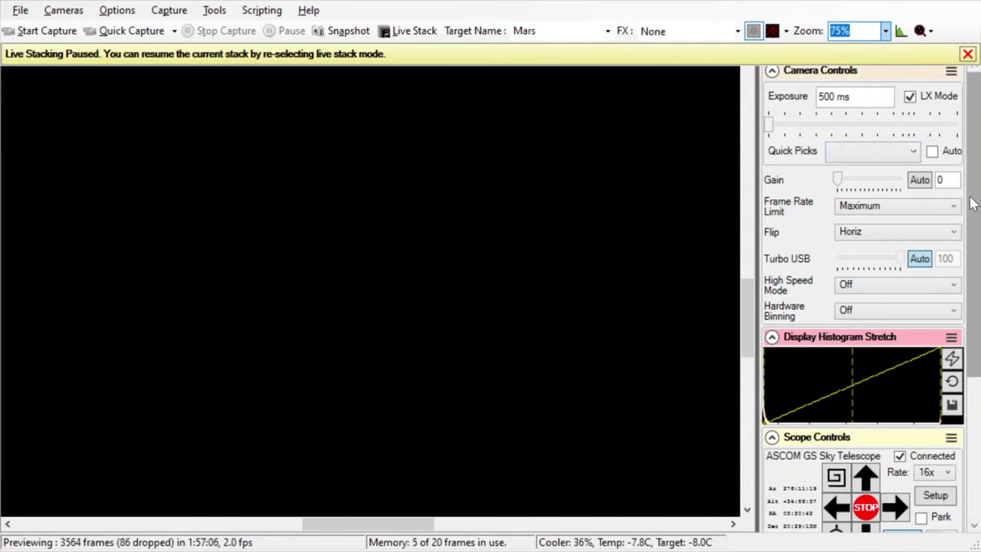
{"action": "scroll", "coordinate": [976, 208], "scroll_direction": "down", "scroll_amount": 2}
{"action": "scroll", "coordinate": [977, 208], "scroll_direction": "up", "scroll_amount": 2}
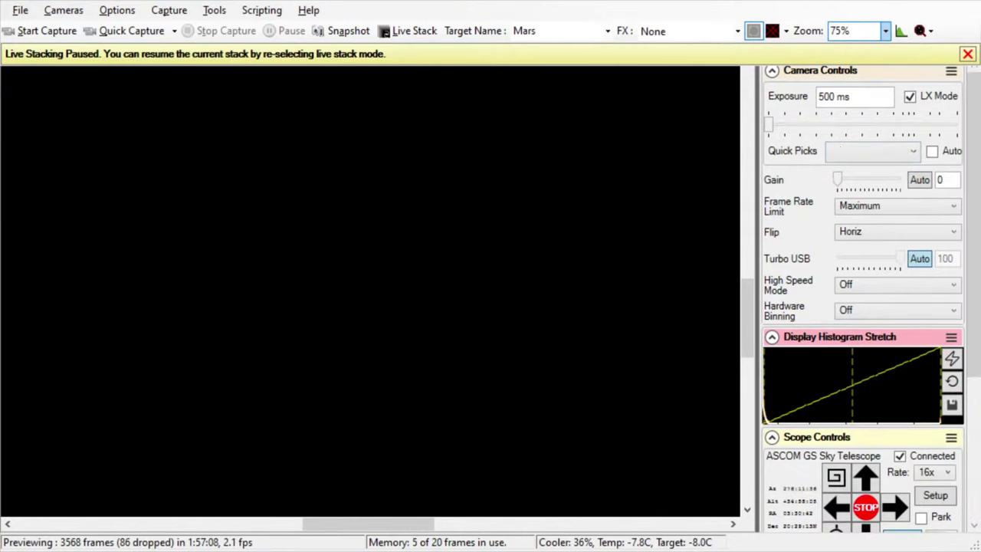
{"action": "left_click_drag", "start_coordinate": [747, 299], "coordinate": [754, 261]}
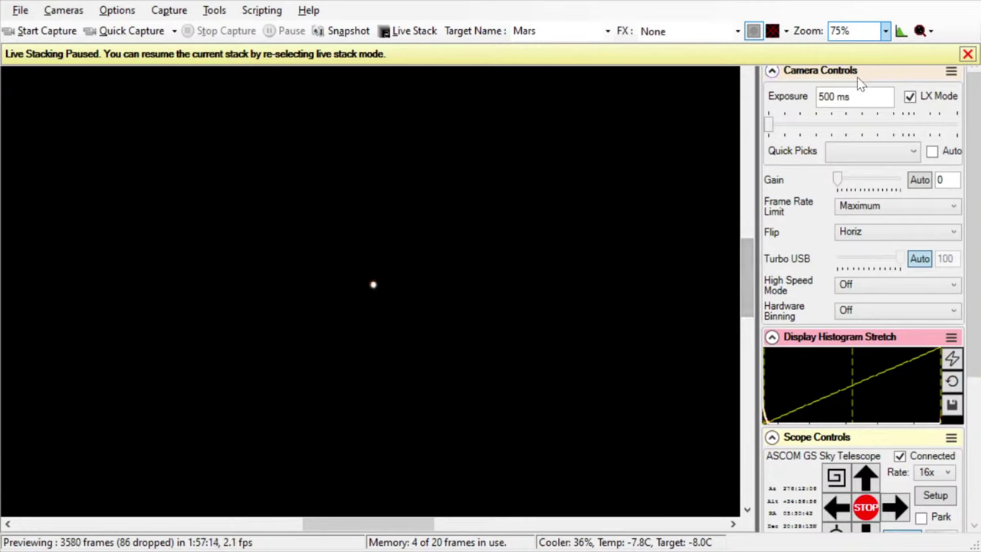
{"action": "left_click", "coordinate": [879, 30]}
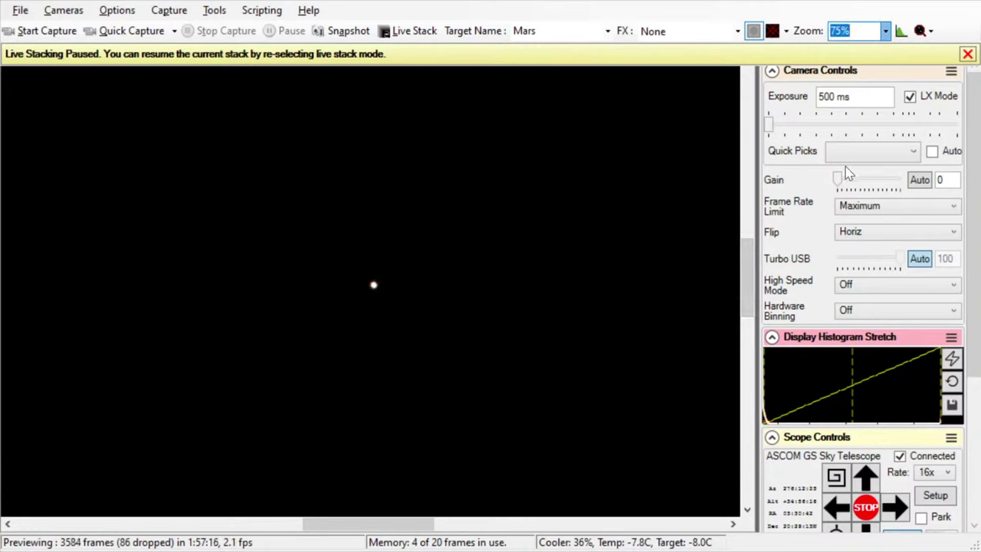
{"action": "key", "text": "Down"}
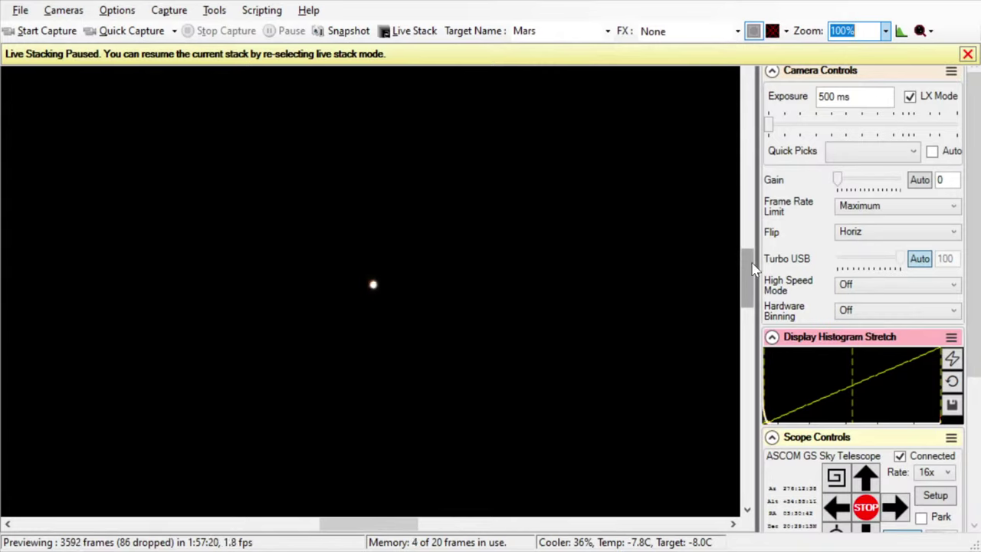
{"action": "scroll", "coordinate": [753, 268], "scroll_direction": "down", "scroll_amount": 1}
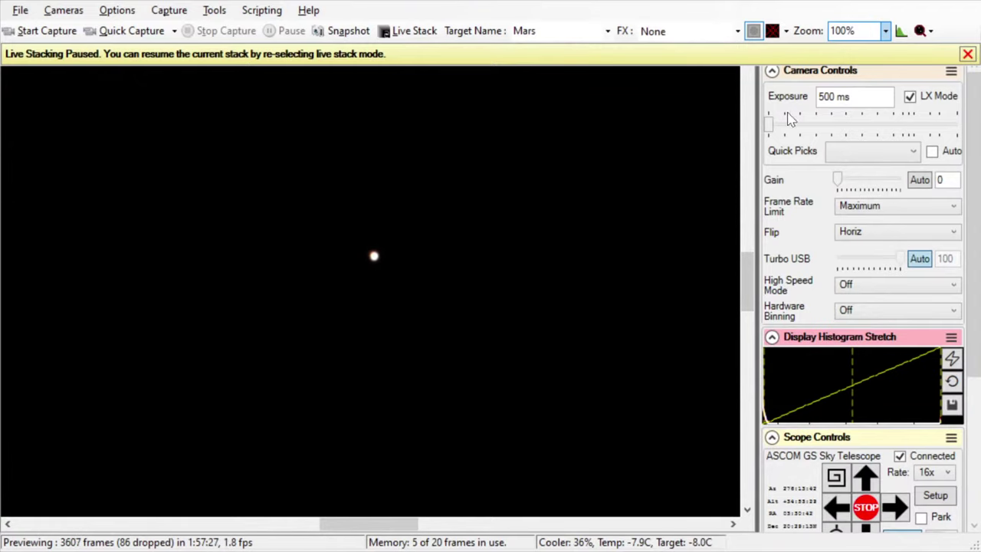
Step: Set the camera exposure to 0.4 ms
{"action": "left_click", "coordinate": [858, 99]}
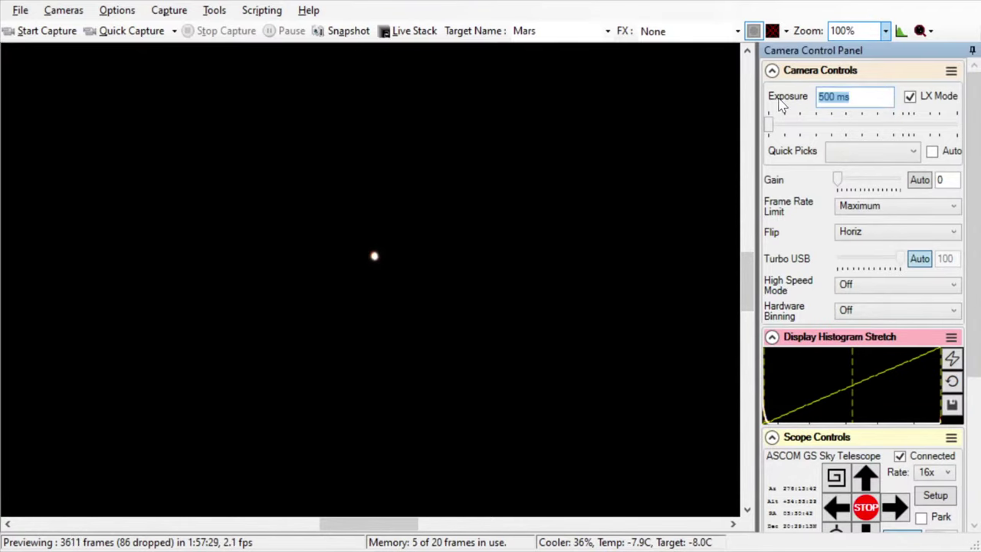
{"action": "type", "text": "400 m"}
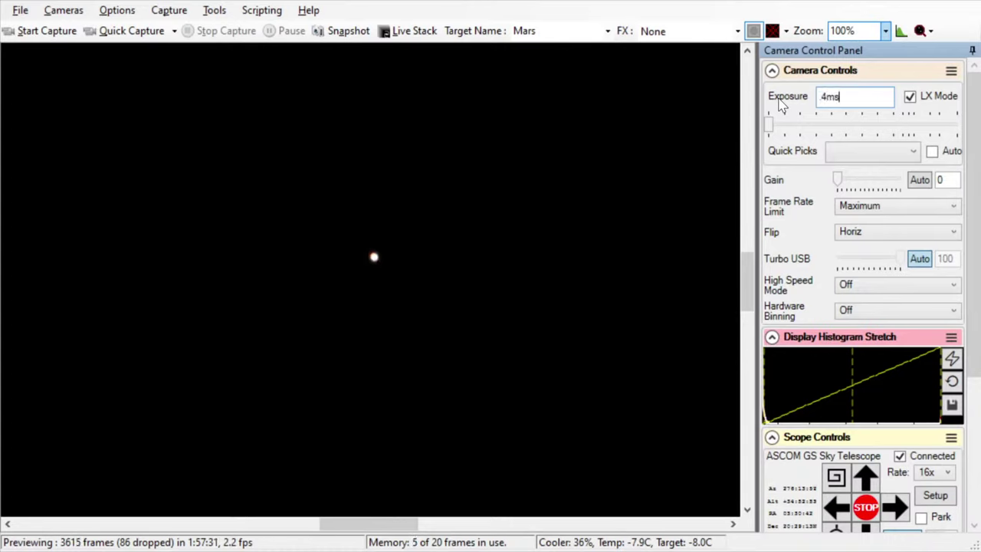
{"action": "type", "text": "s"}
{"action": "key", "text": "Return"}
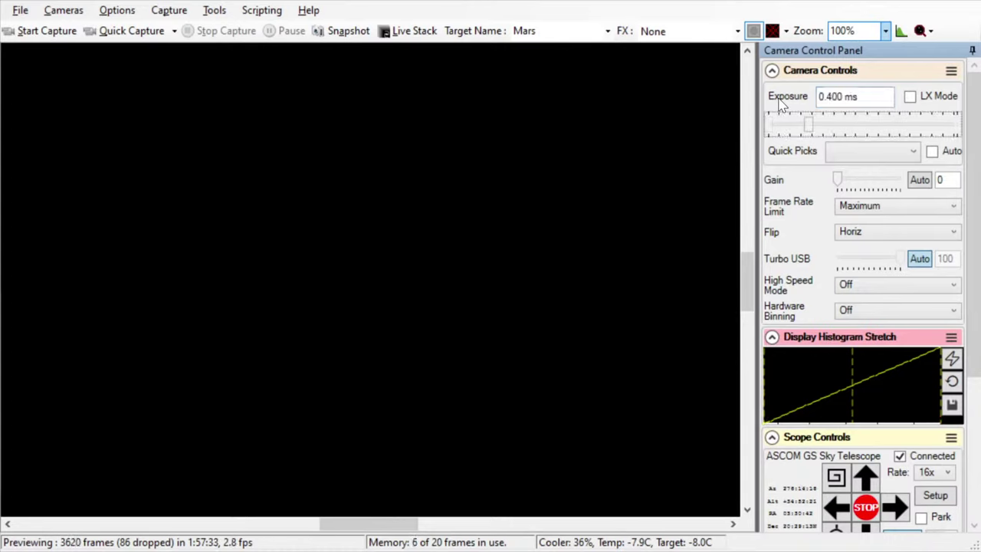